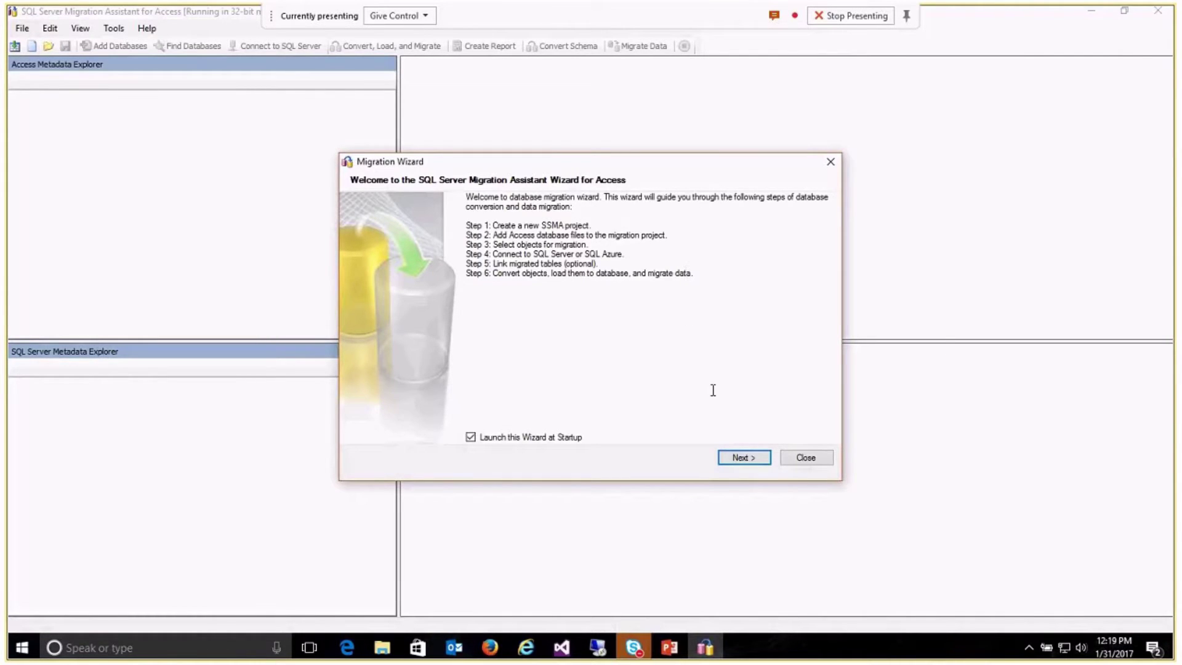
Advance the migration wizard to the new project settings
{"action": "left_click", "coordinate": [741, 463]}
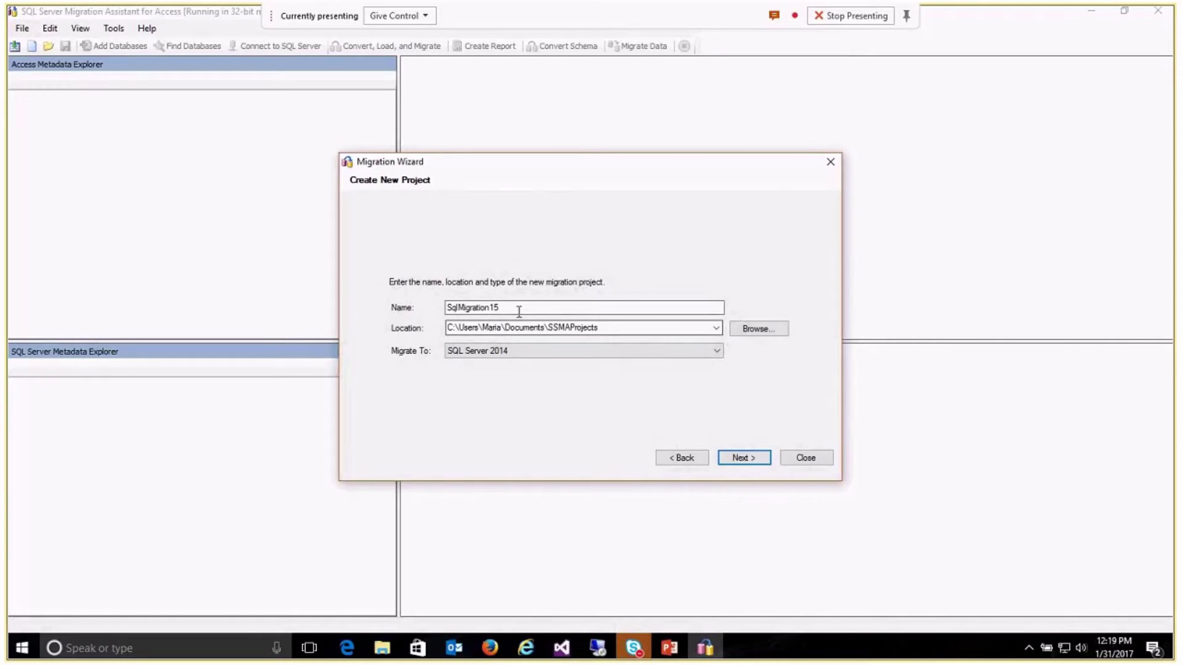
{"action": "left_click", "coordinate": [507, 307]}
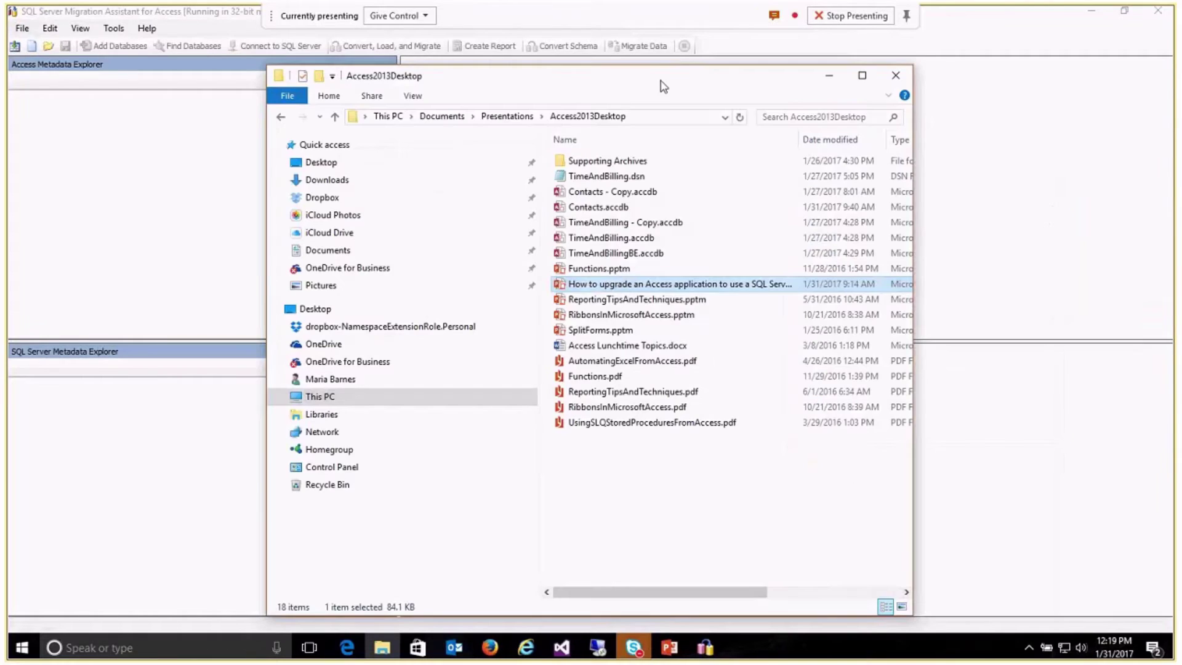
Switch to File Explorer, widen its window and open Contacts.accdb from the Access2013Desktop folder
{"action": "left_click_drag", "start_coordinate": [663, 86], "coordinate": [595, 93]}
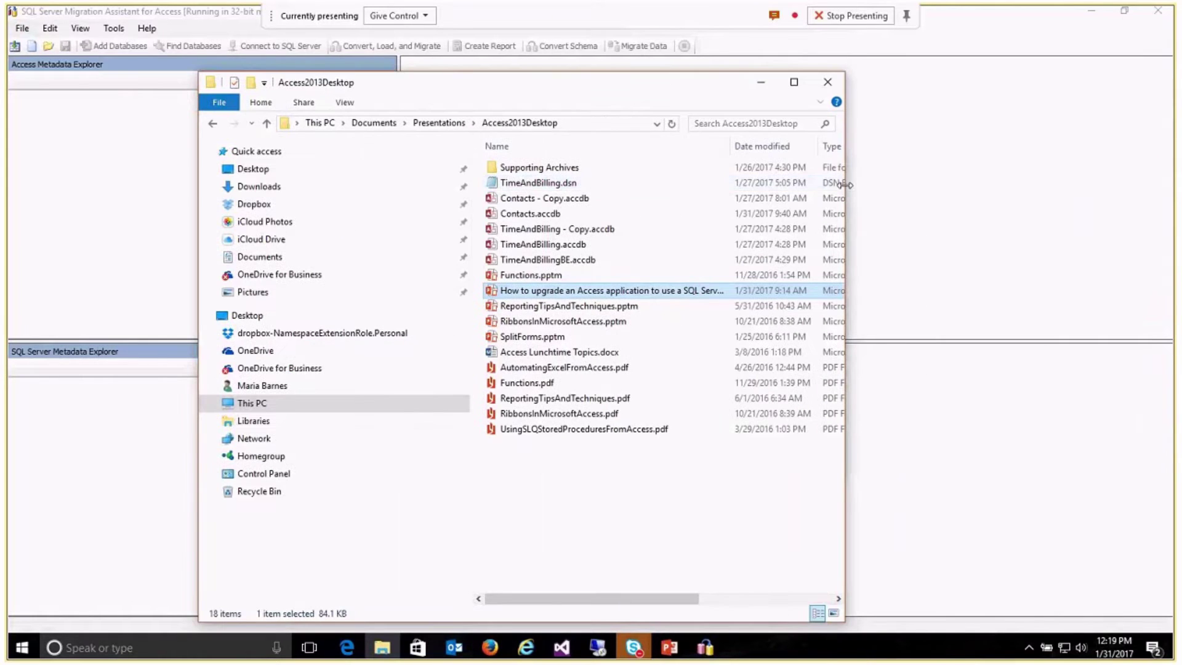
{"action": "left_click_drag", "start_coordinate": [846, 184], "coordinate": [1111, 179]}
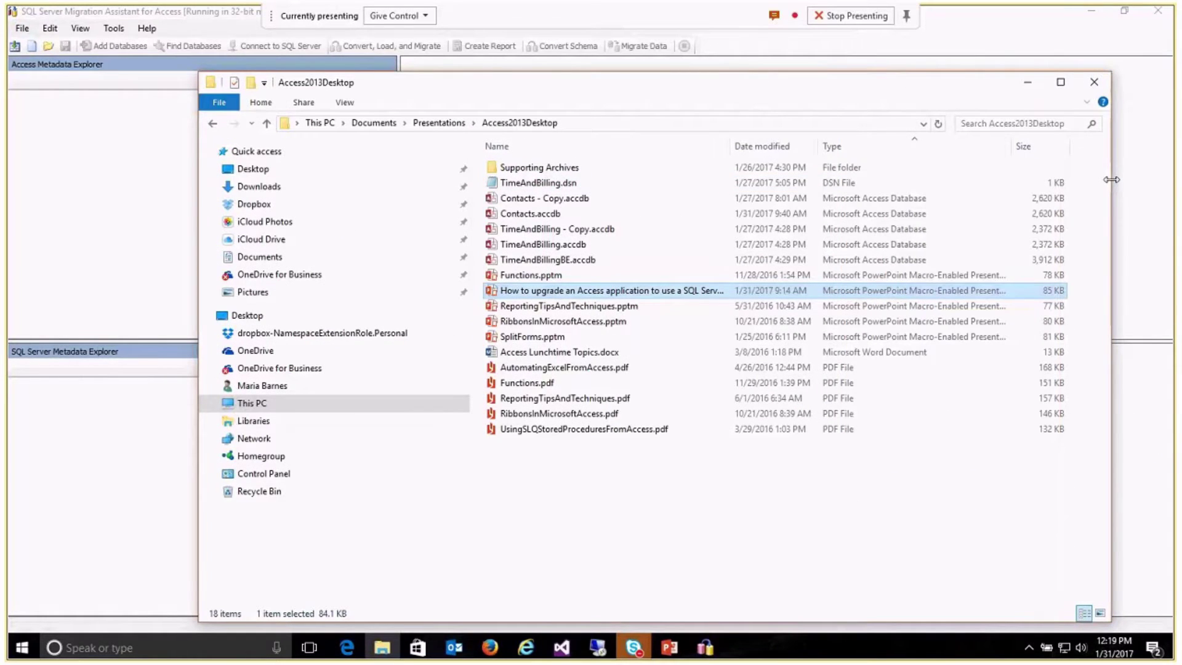
{"action": "left_click", "coordinate": [635, 201]}
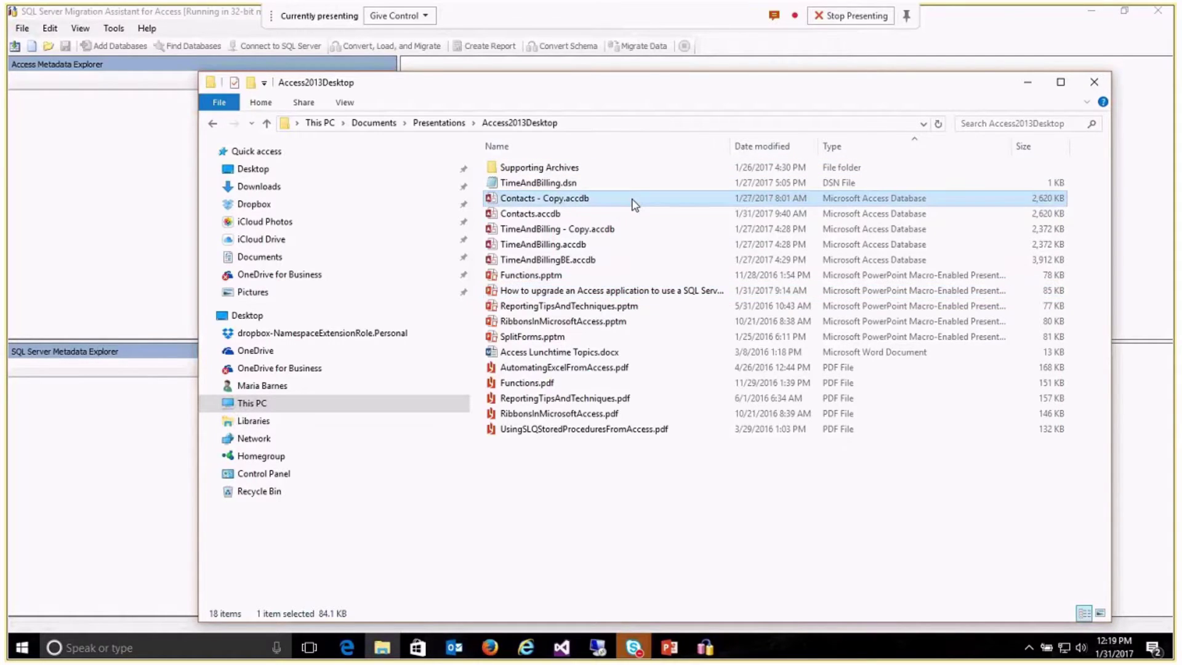
{"action": "left_click", "coordinate": [565, 215]}
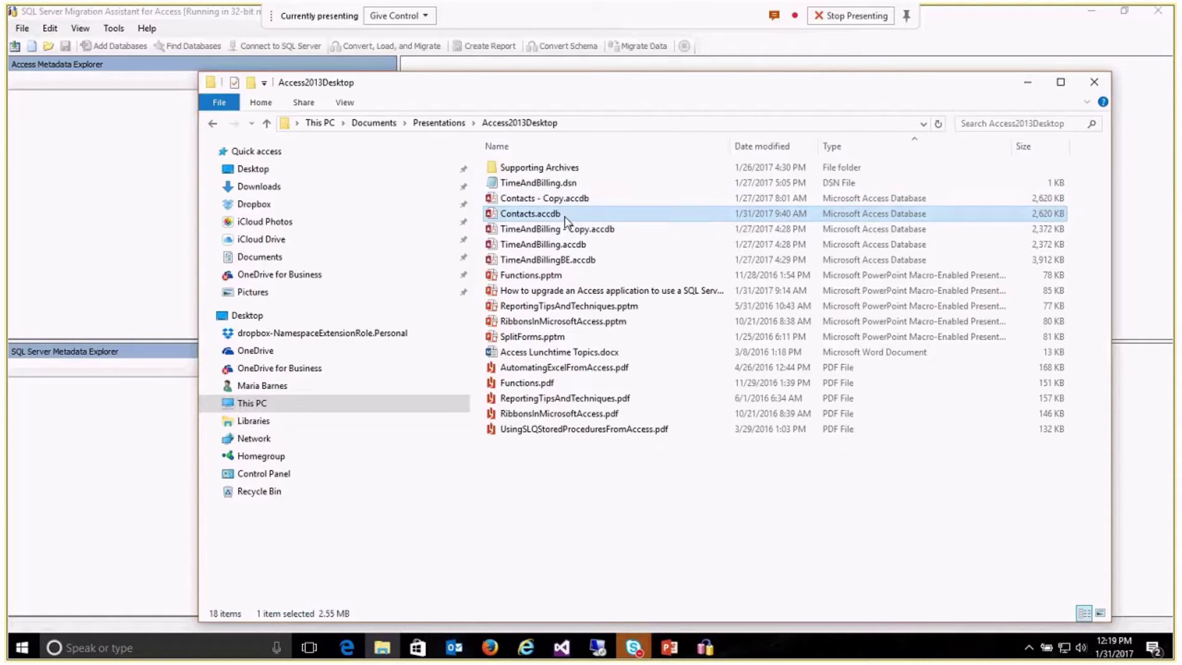
{"action": "double_click", "coordinate": [565, 217]}
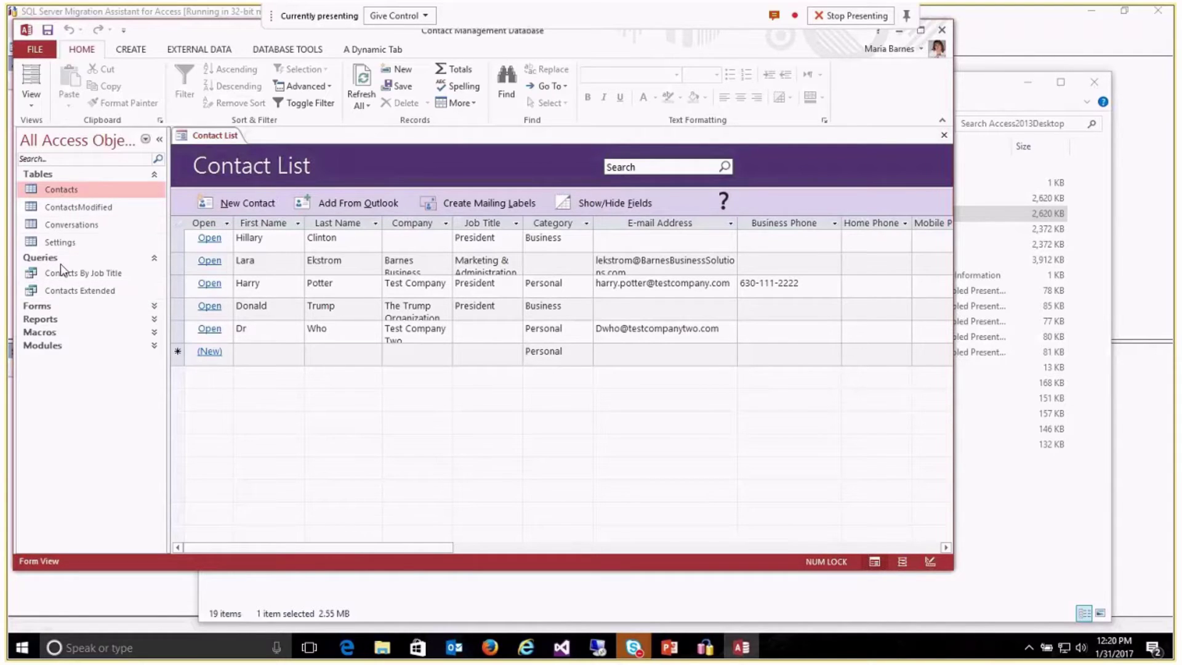
Expand the forms, reports and macros groups and review the Contacts database's objects through to its modules
{"action": "left_click", "coordinate": [154, 307]}
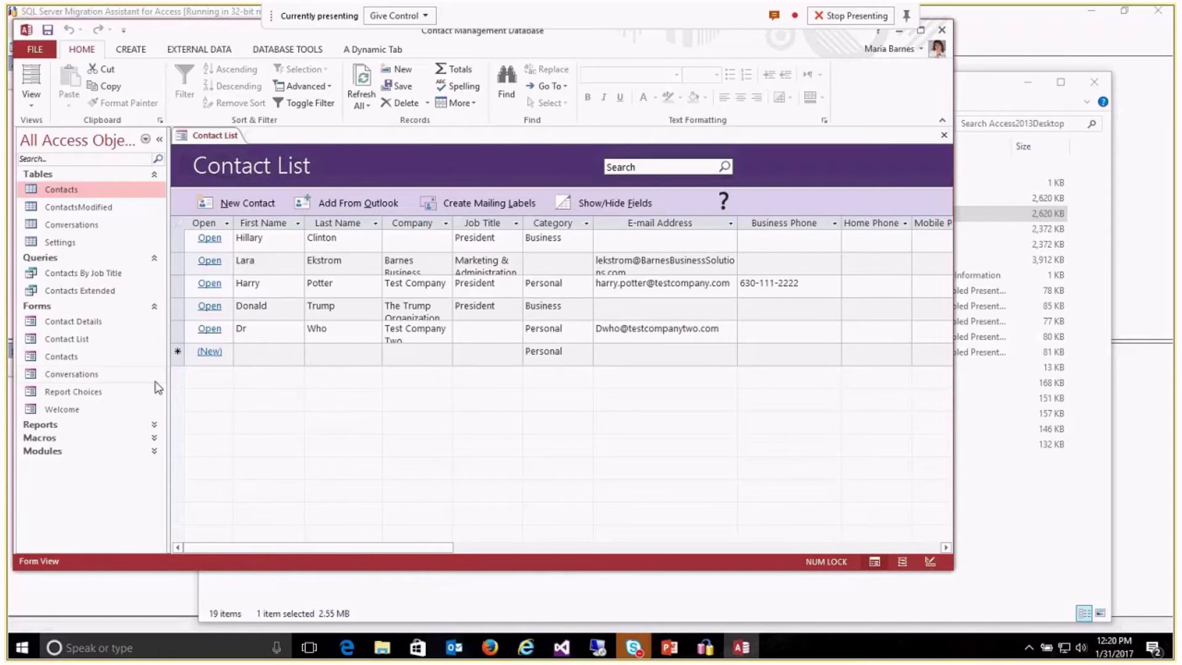
{"action": "left_click", "coordinate": [154, 426]}
{"action": "scroll", "coordinate": [161, 481], "scroll_direction": "down", "scroll_amount": 1}
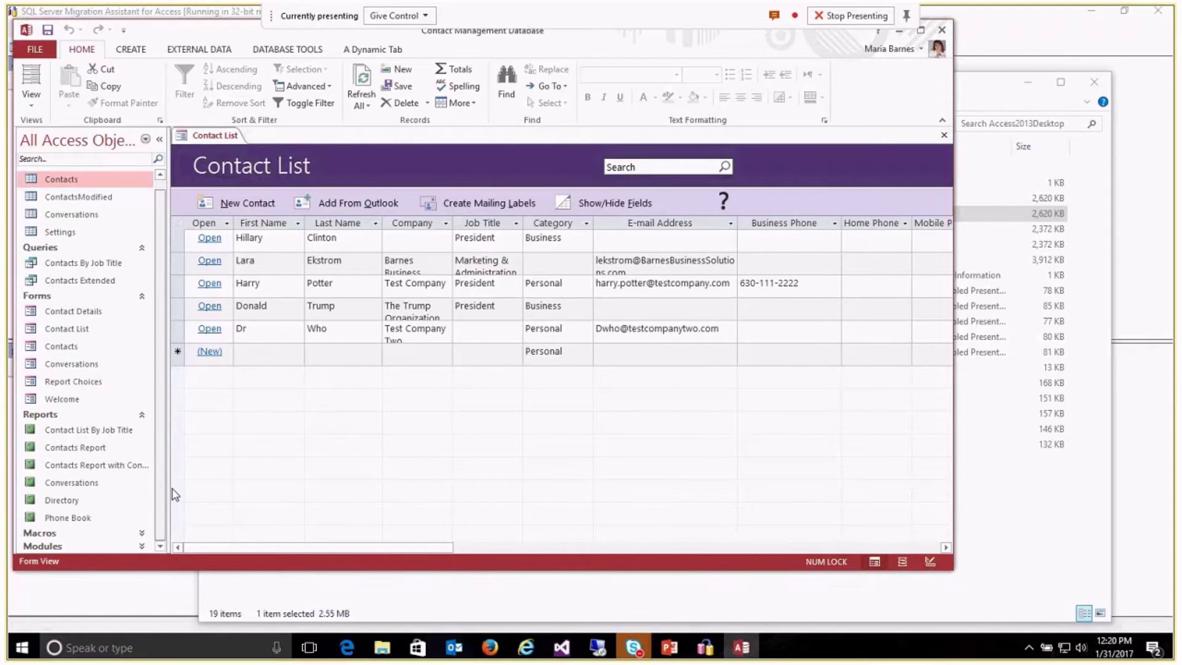
{"action": "left_click", "coordinate": [144, 536]}
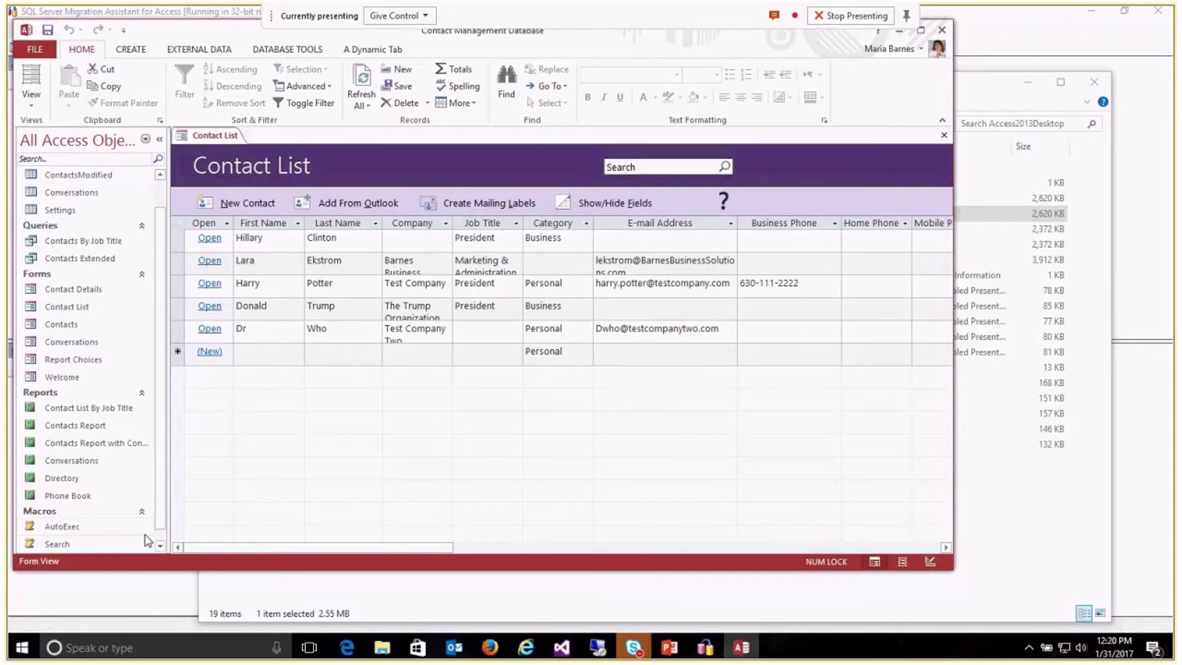
{"action": "scroll", "coordinate": [147, 542], "scroll_direction": "down", "scroll_amount": 2}
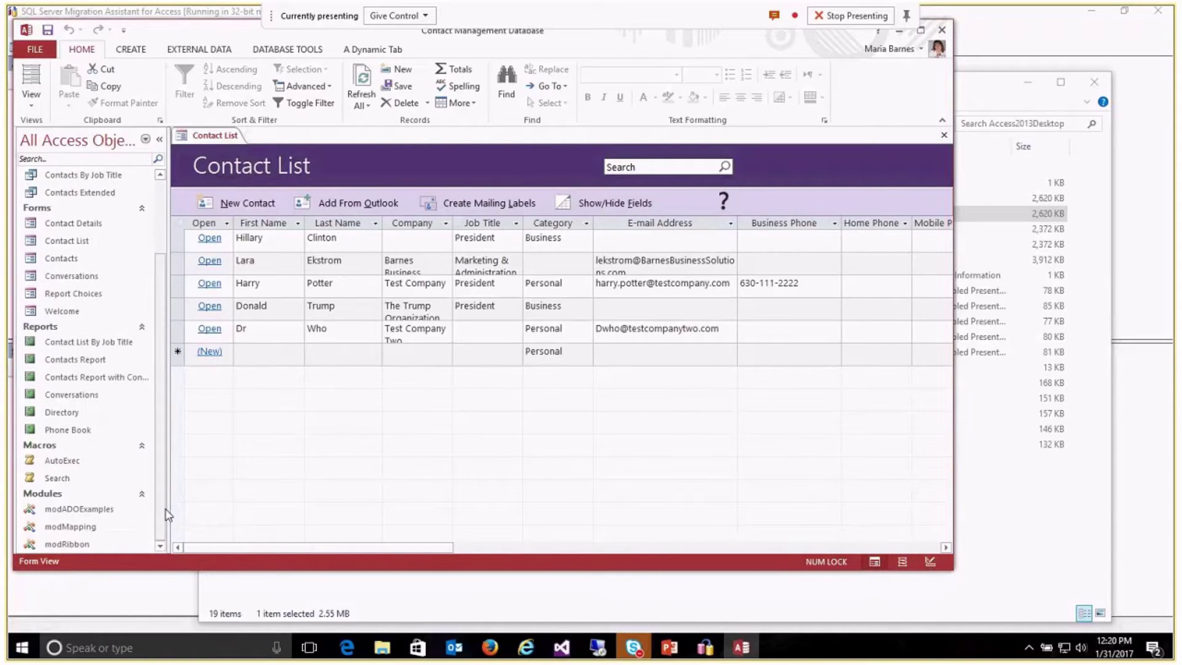
{"action": "left_click_drag", "start_coordinate": [162, 511], "coordinate": [167, 403]}
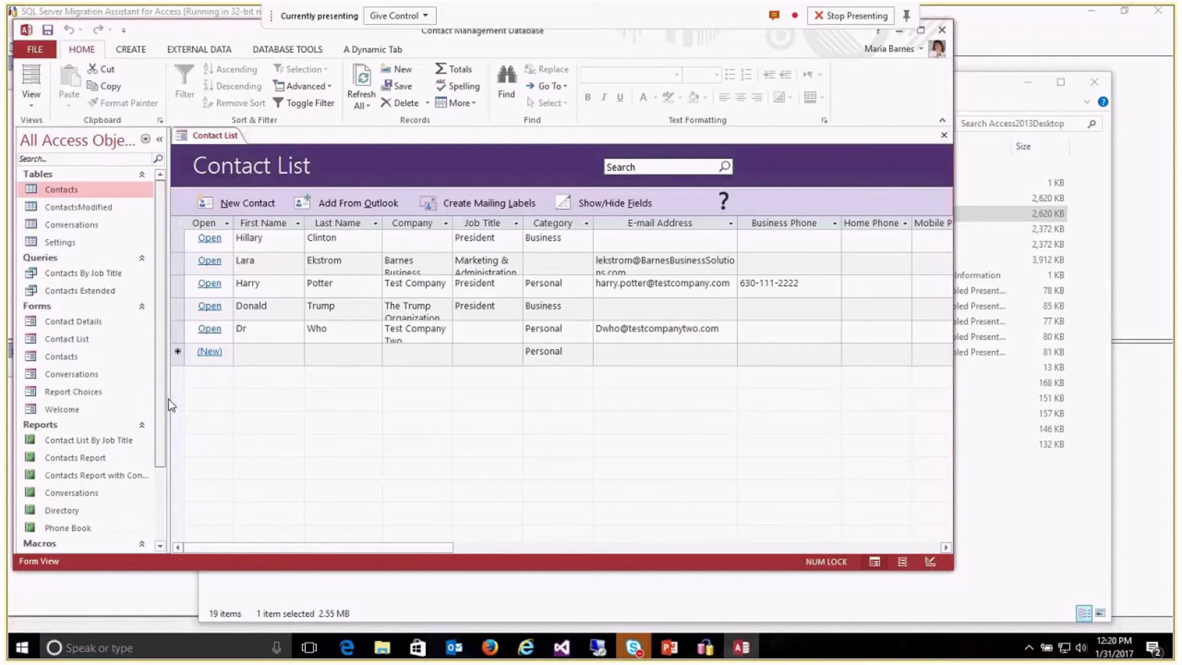
Collapse the queries, forms, reports, macros and modules groups, and close the Contacts database
{"action": "left_click", "coordinate": [142, 260]}
{"action": "left_click", "coordinate": [142, 273]}
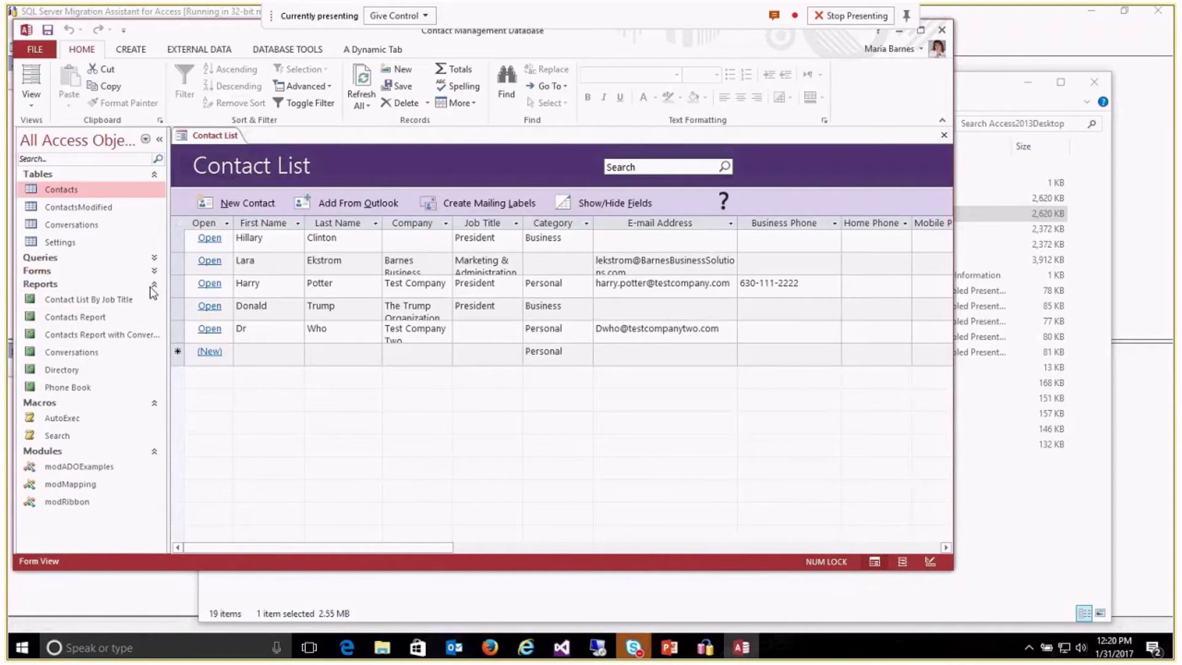
{"action": "left_click", "coordinate": [154, 284]}
{"action": "left_click", "coordinate": [153, 345]}
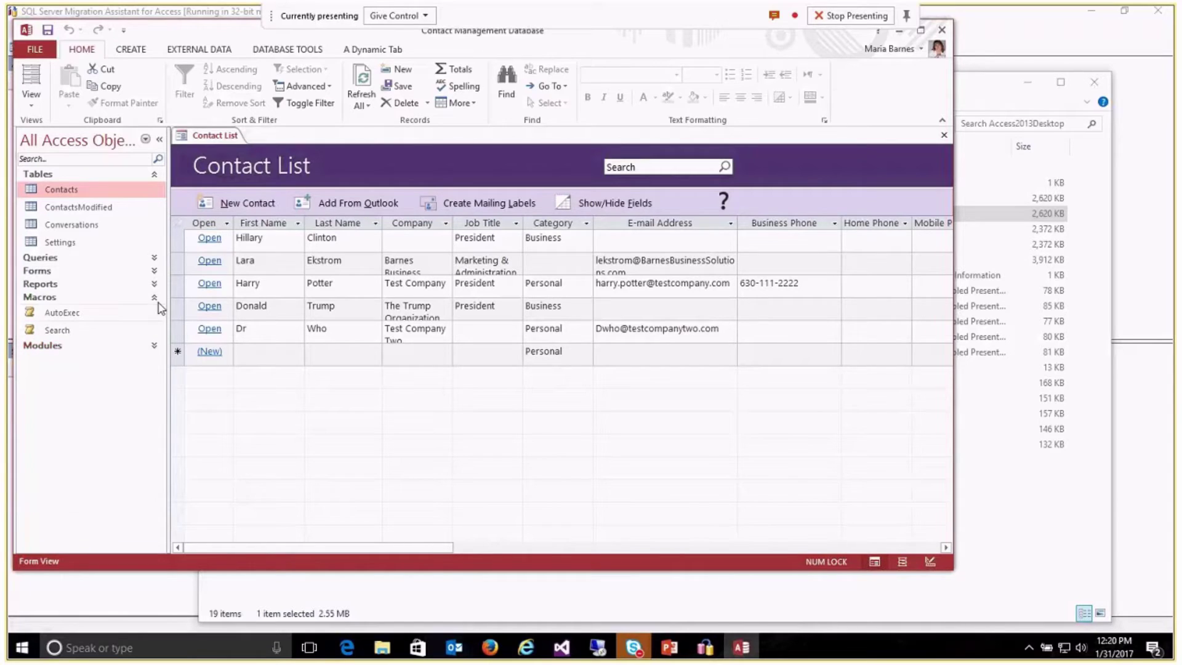
{"action": "left_click", "coordinate": [154, 297]}
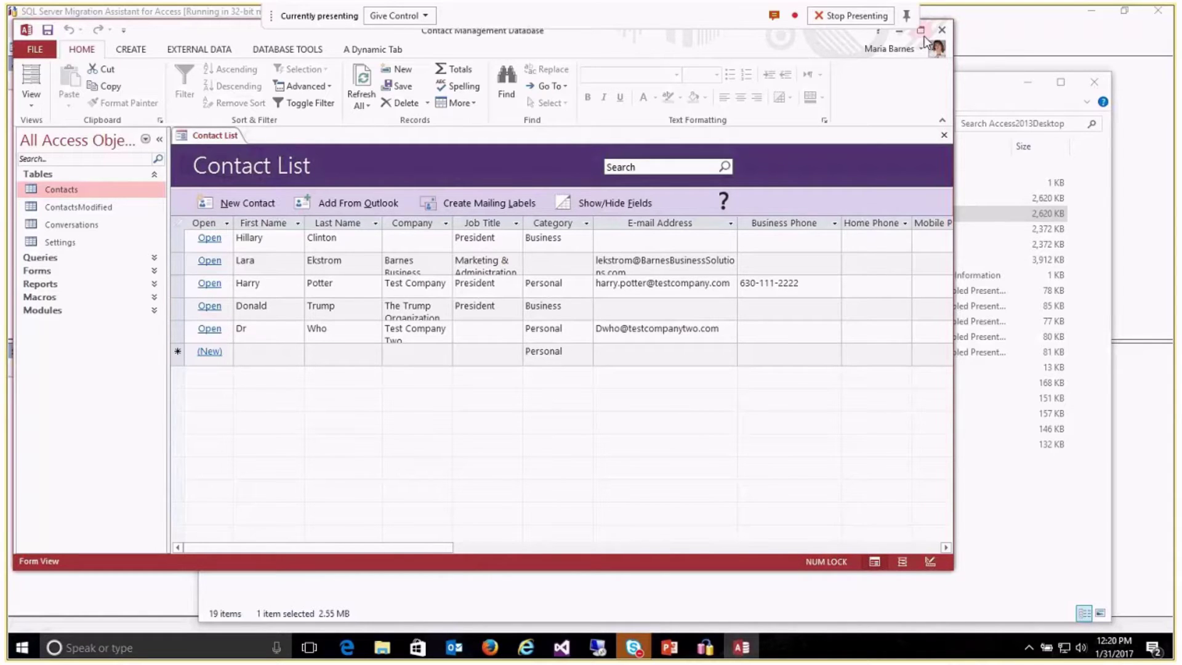
{"action": "left_click", "coordinate": [943, 30]}
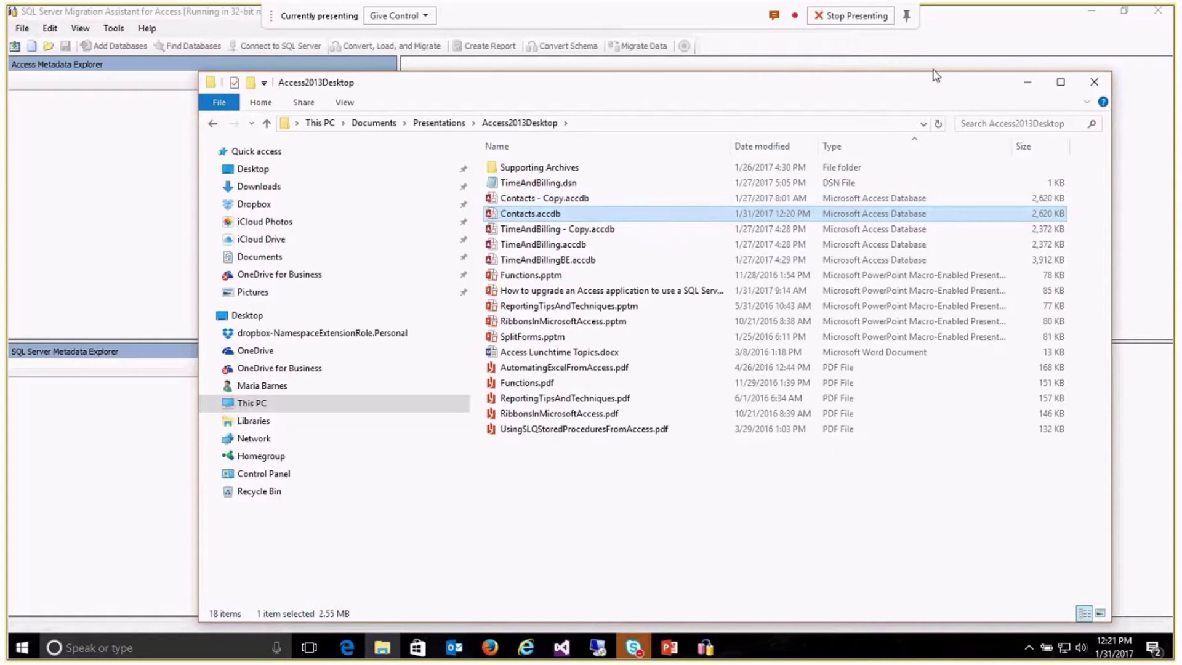
Create the migration project with the name Contacts, keeping the SSMAProjects location and SQL Server 2014 as the target
{"action": "left_click", "coordinate": [506, 306]}
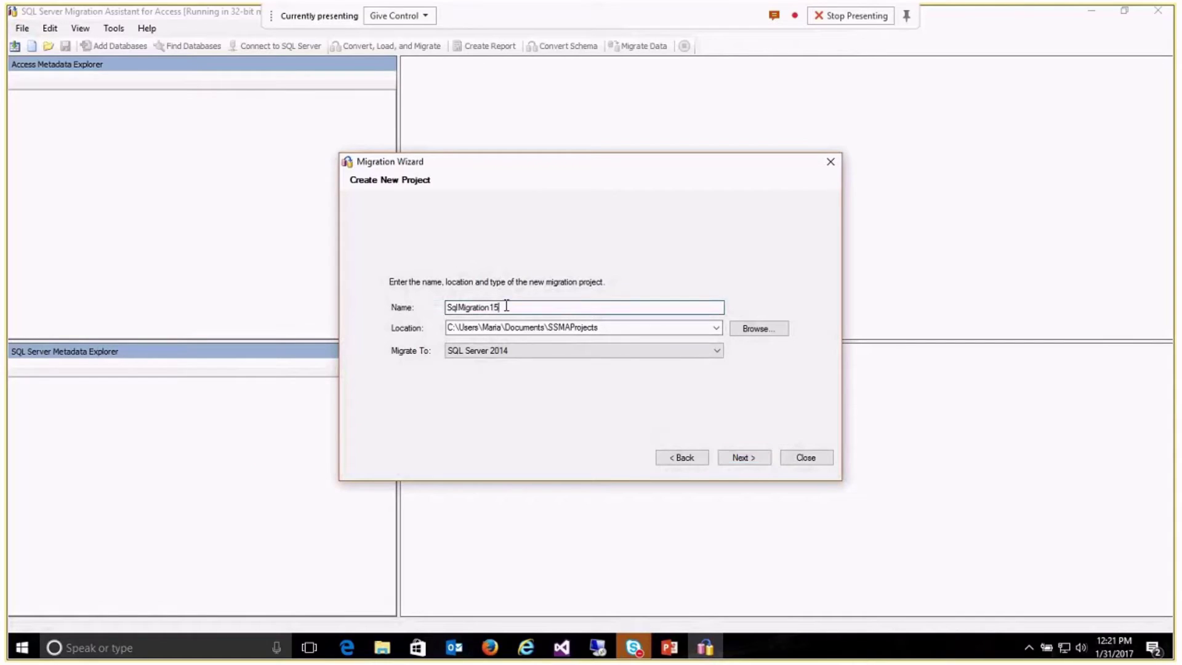
{"action": "double_click", "coordinate": [506, 306]}
{"action": "type", "text": "Contacts"}
{"action": "left_click", "coordinate": [607, 326]}
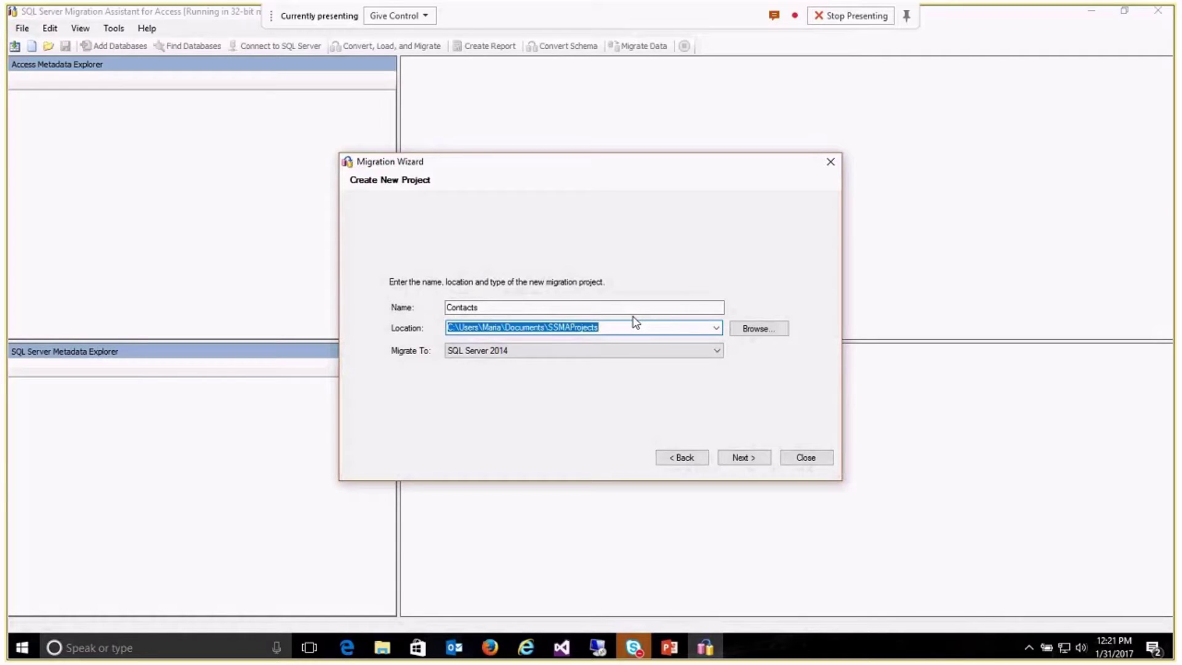
{"action": "left_click", "coordinate": [717, 351]}
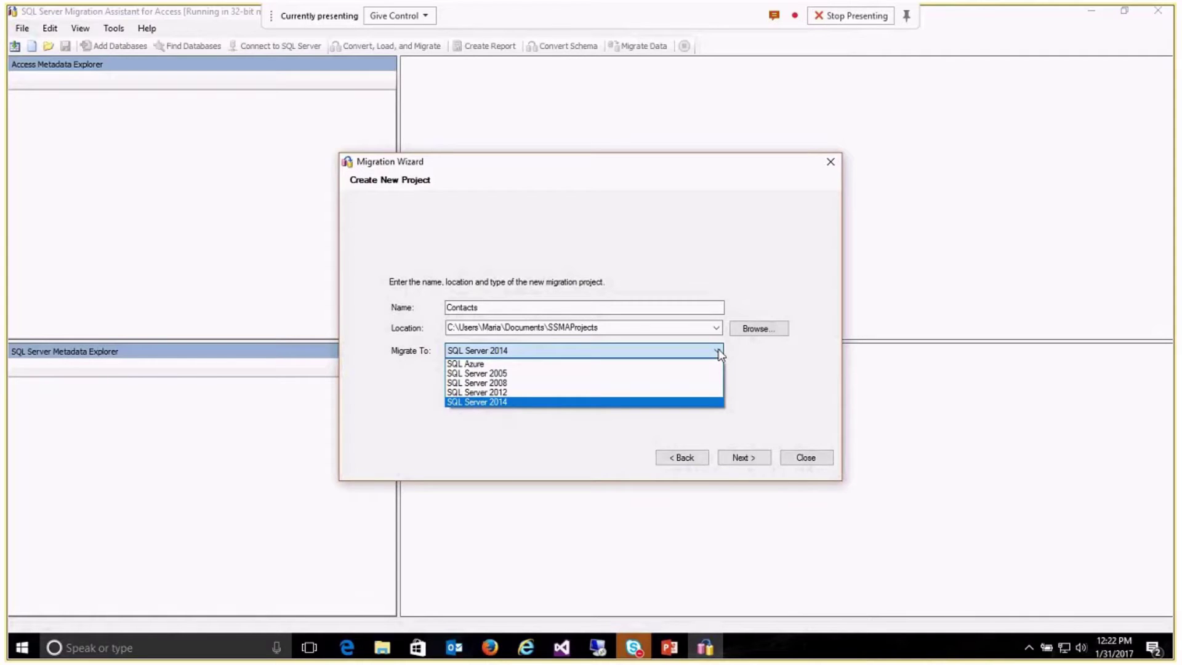
{"action": "left_click", "coordinate": [721, 354]}
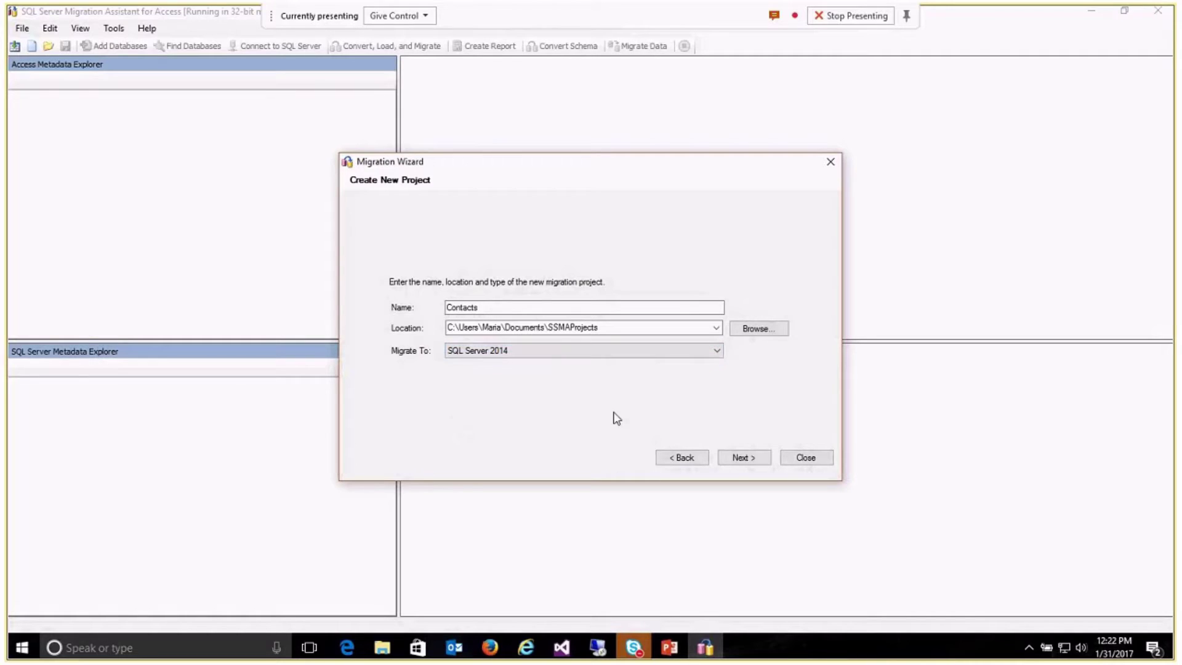
{"action": "left_click", "coordinate": [739, 462]}
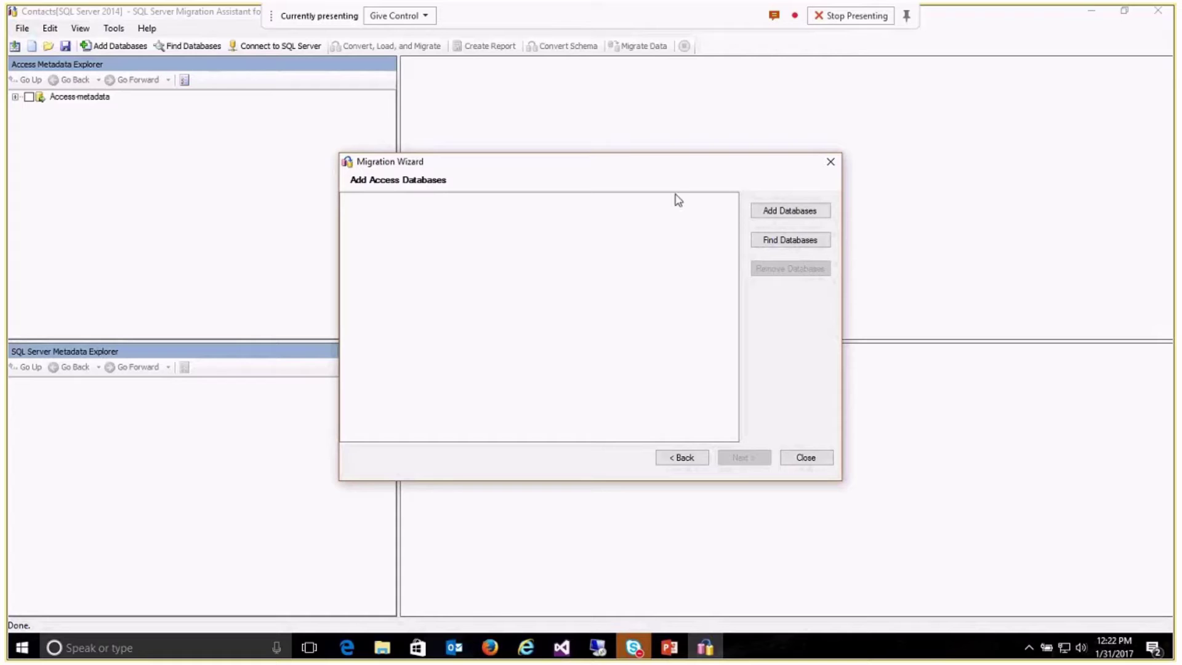
Add Contacts.accdb from the Access2013Desktop folder to the migration project and continue to object selection
{"action": "left_click", "coordinate": [794, 212]}
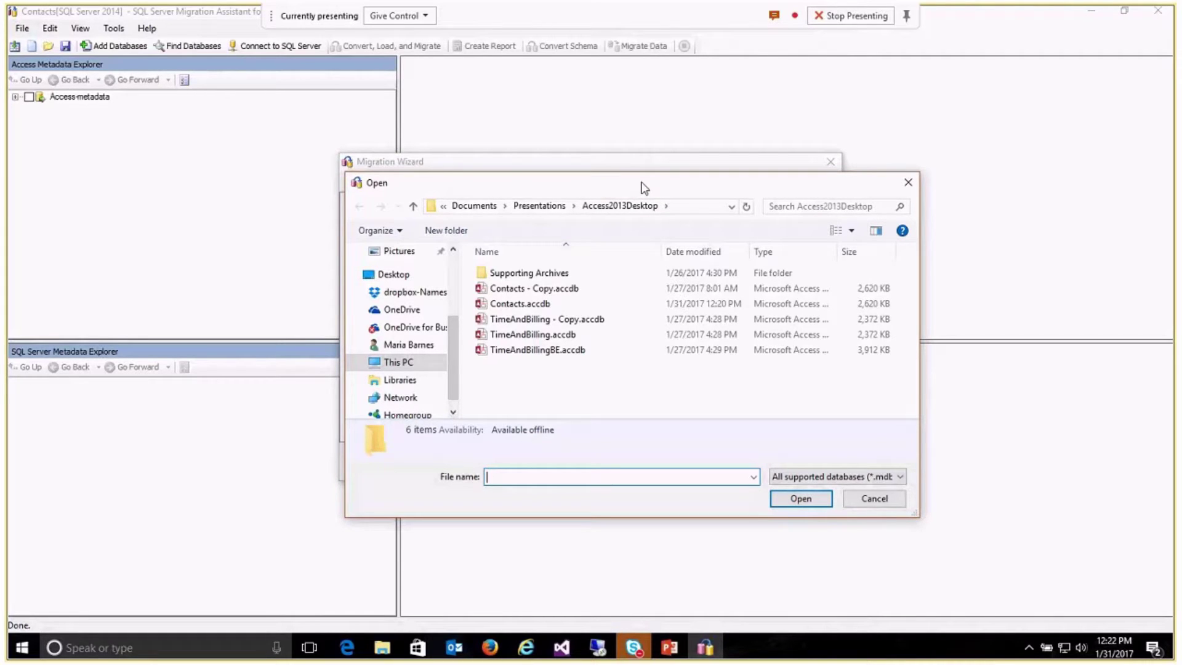
{"action": "left_click", "coordinate": [540, 306]}
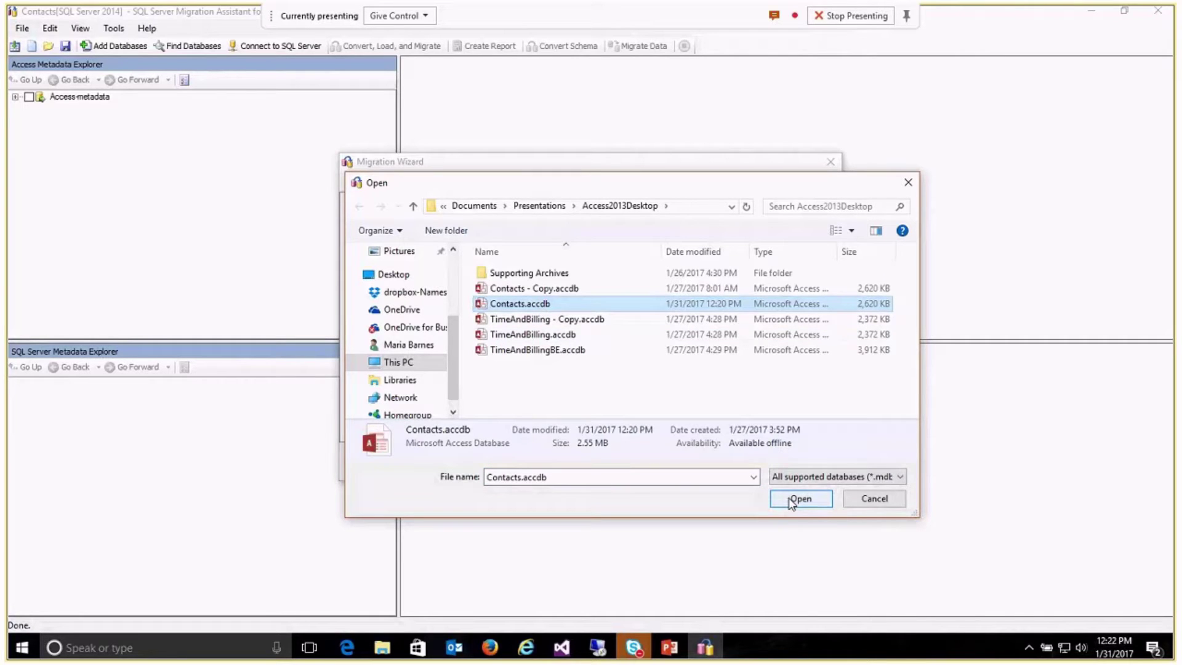
{"action": "left_click", "coordinate": [794, 499]}
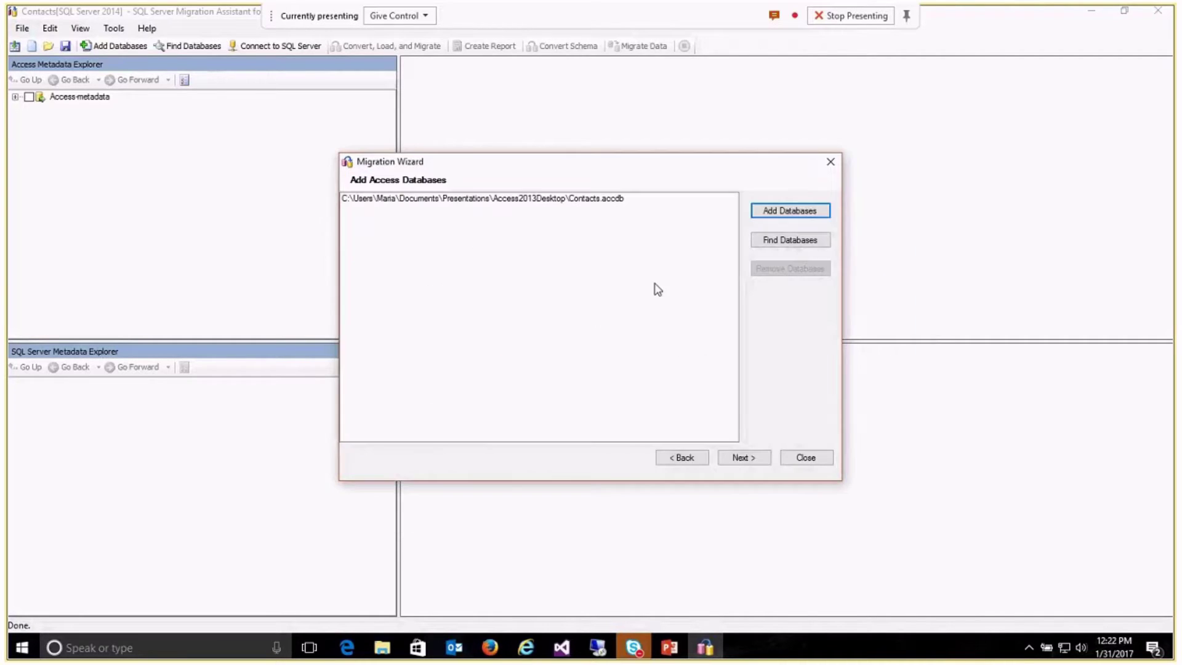
{"action": "left_click", "coordinate": [742, 456]}
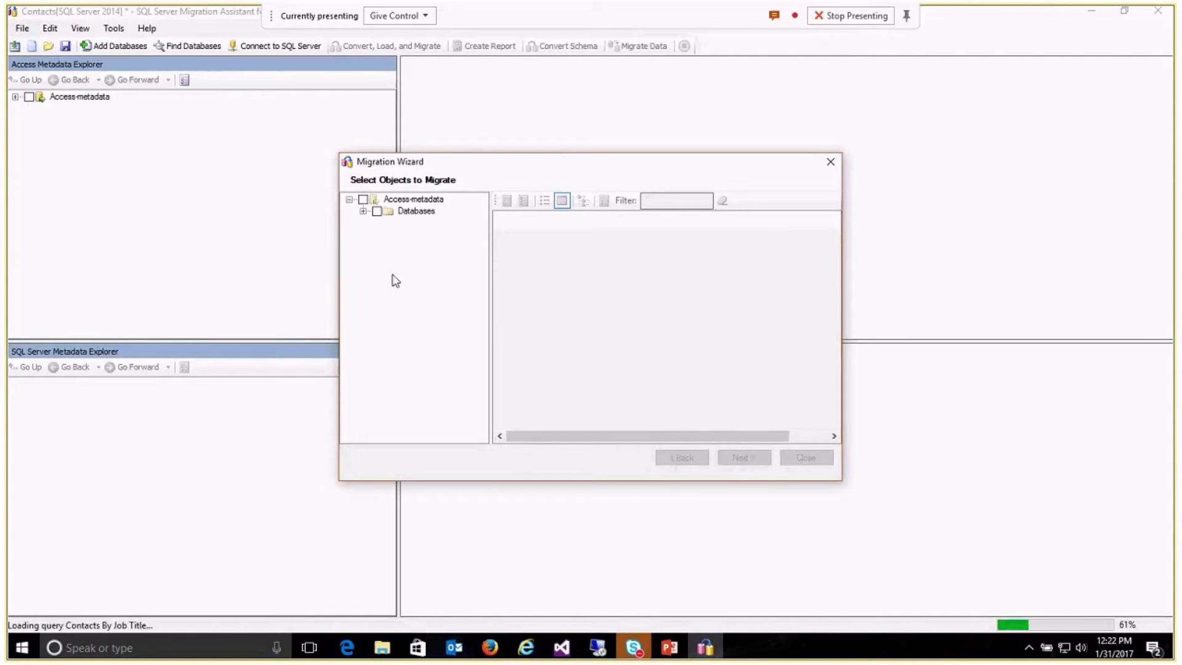
Expand the Contacts database's tables, exclude USysRibbons from the migration and continue to the SQL Server connection
{"action": "left_click", "coordinate": [363, 212]}
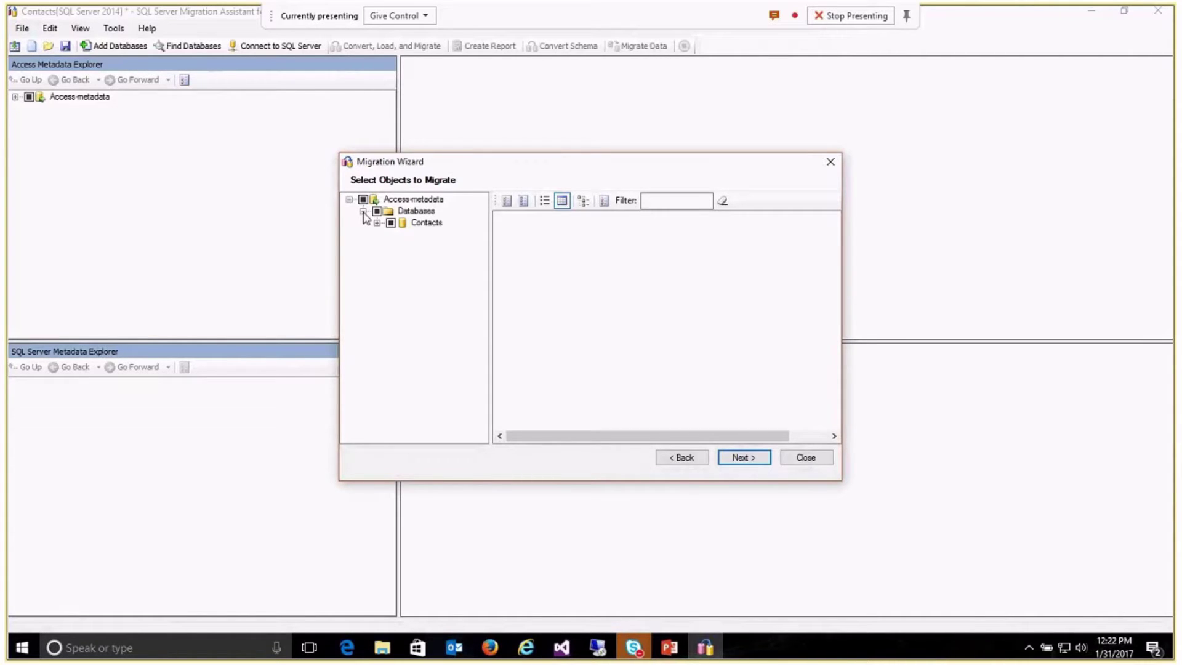
{"action": "left_click", "coordinate": [377, 223]}
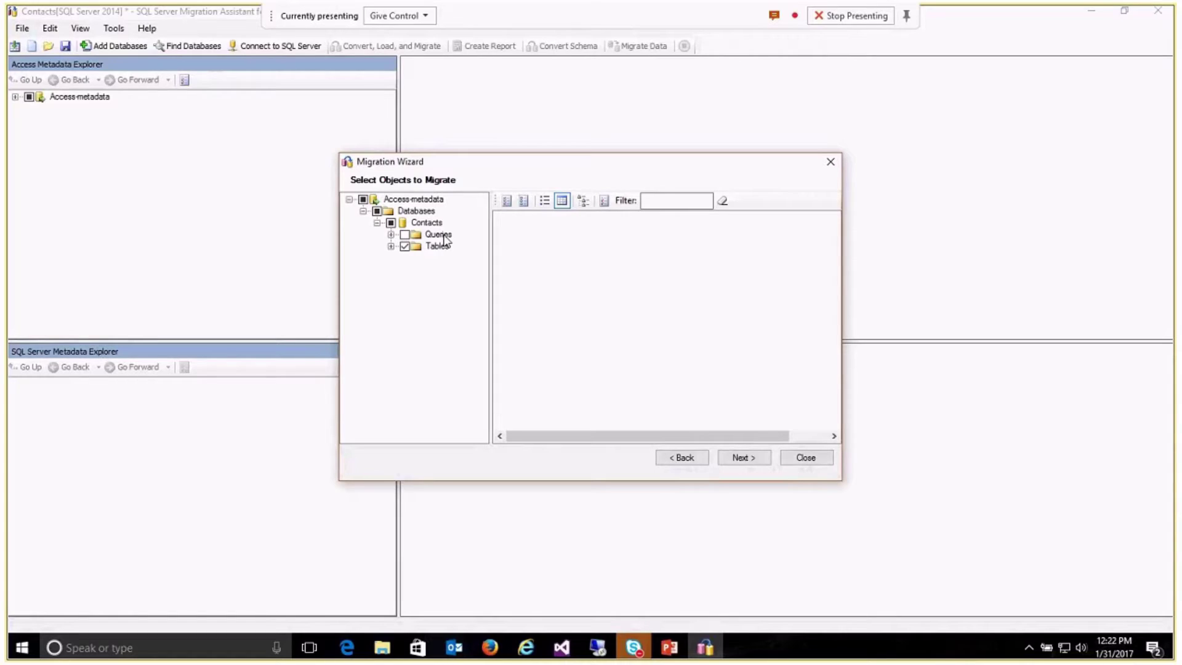
{"action": "left_click", "coordinate": [391, 246]}
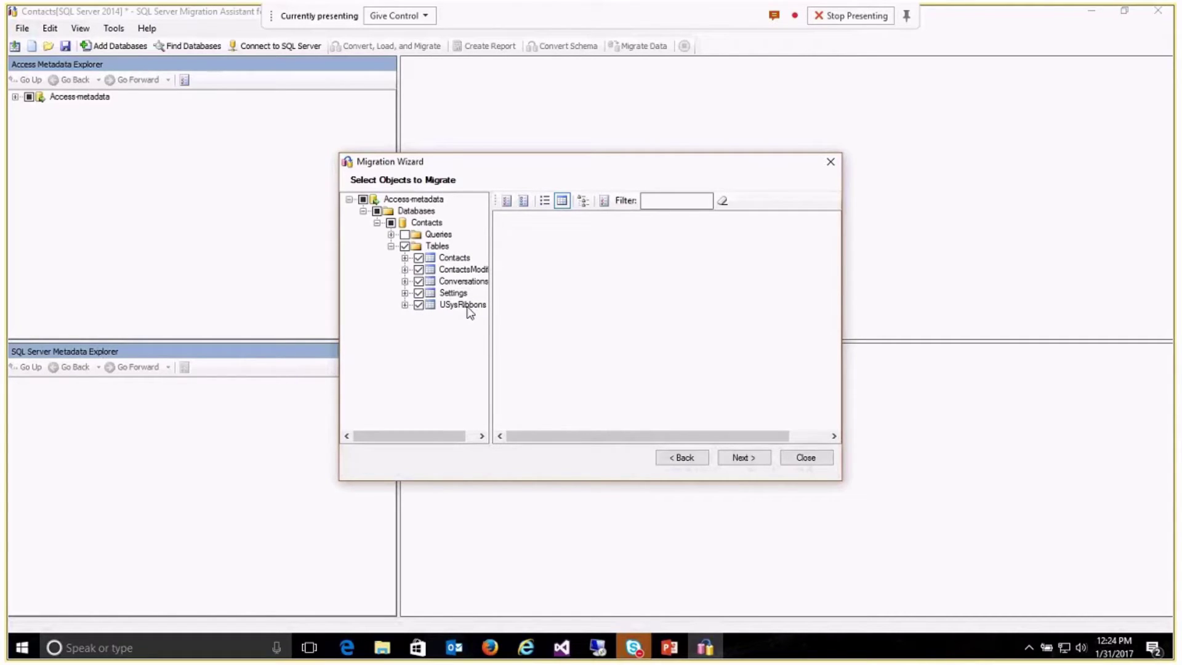
{"action": "left_click", "coordinate": [419, 306]}
{"action": "left_click", "coordinate": [744, 459]}
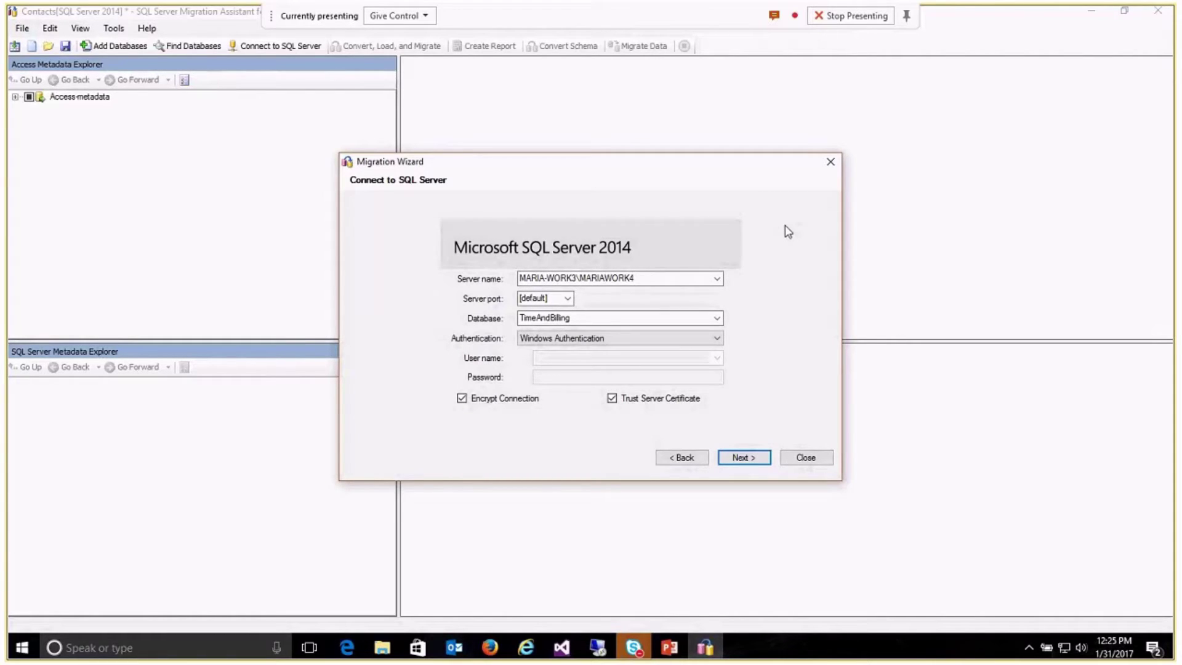
Set the target database to Contacts and connect to SQL Server with Windows Authentication
{"action": "double_click", "coordinate": [578, 319]}
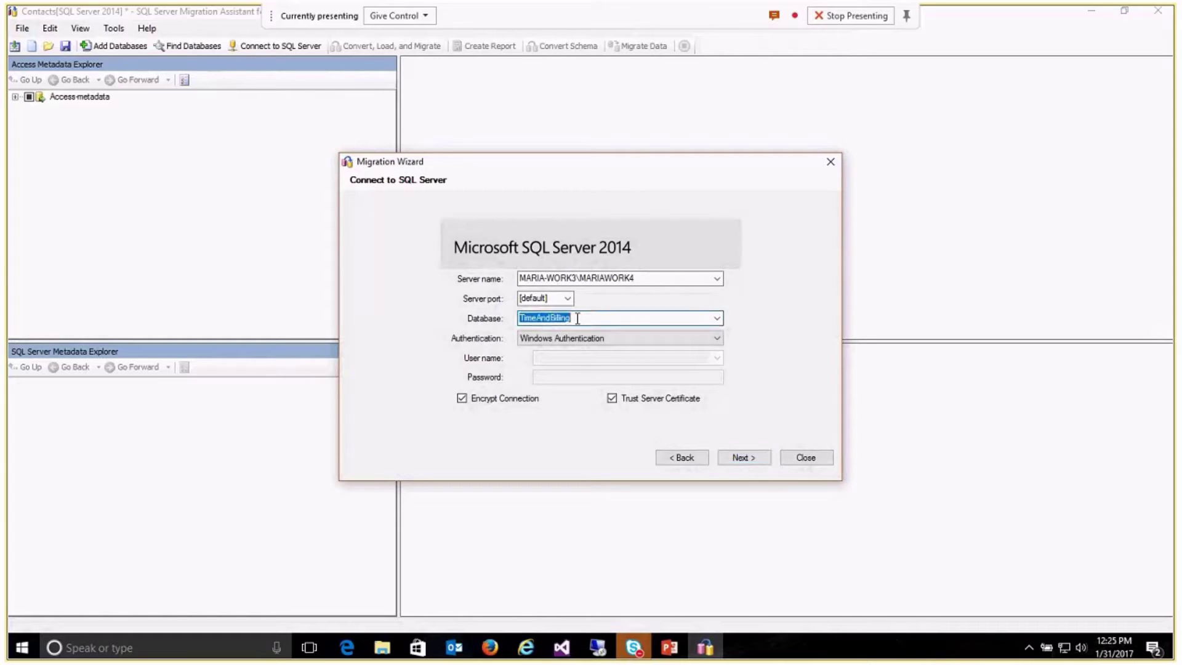
{"action": "type", "text": "Contacts"}
{"action": "left_click", "coordinate": [741, 460]}
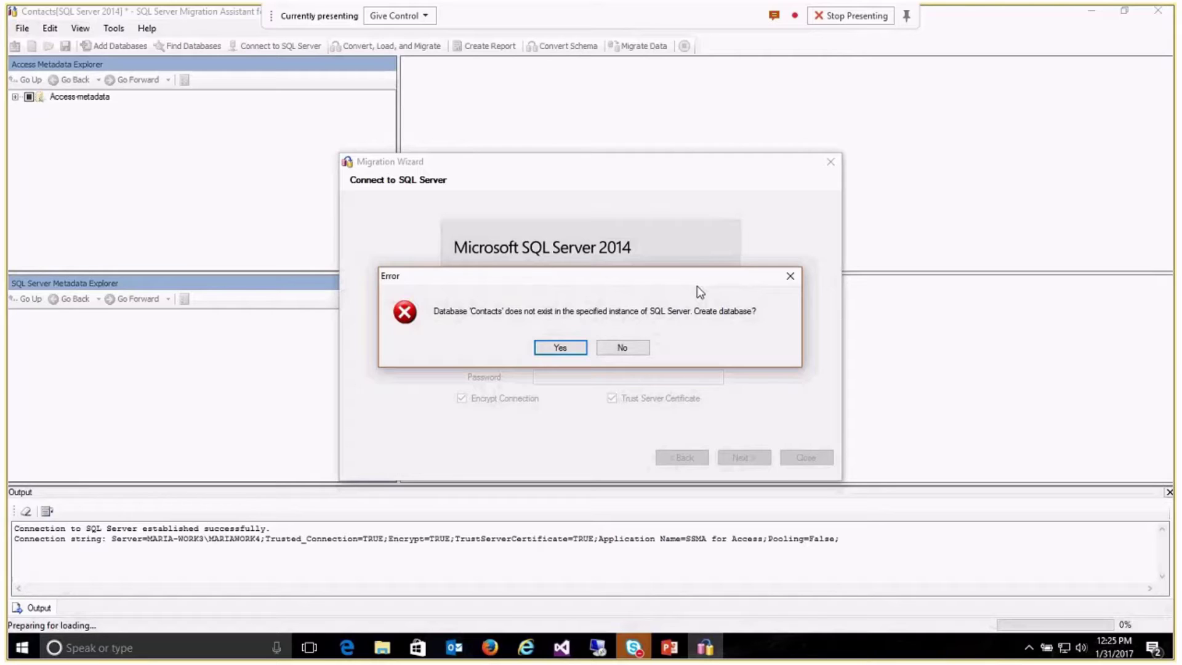
Switch to SQL Server 2014 Management Studio and connect to the prefilled database engine with Windows Authentication
{"action": "left_click", "coordinate": [23, 651]}
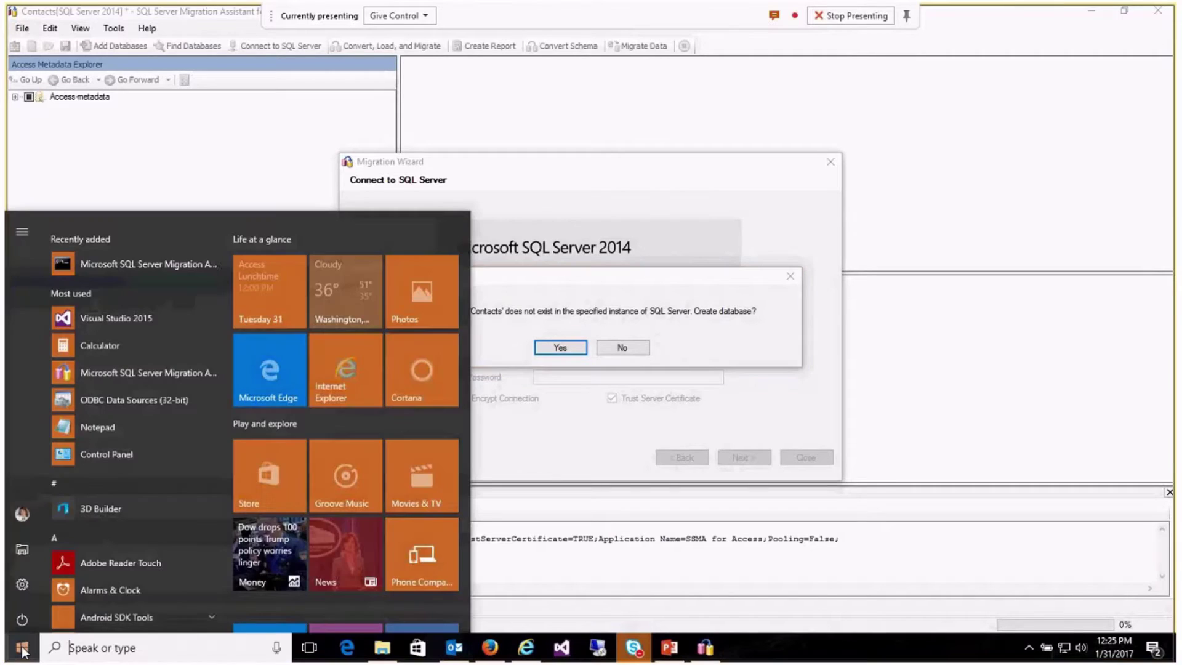
{"action": "left_click_drag", "start_coordinate": [462, 301], "coordinate": [463, 497]}
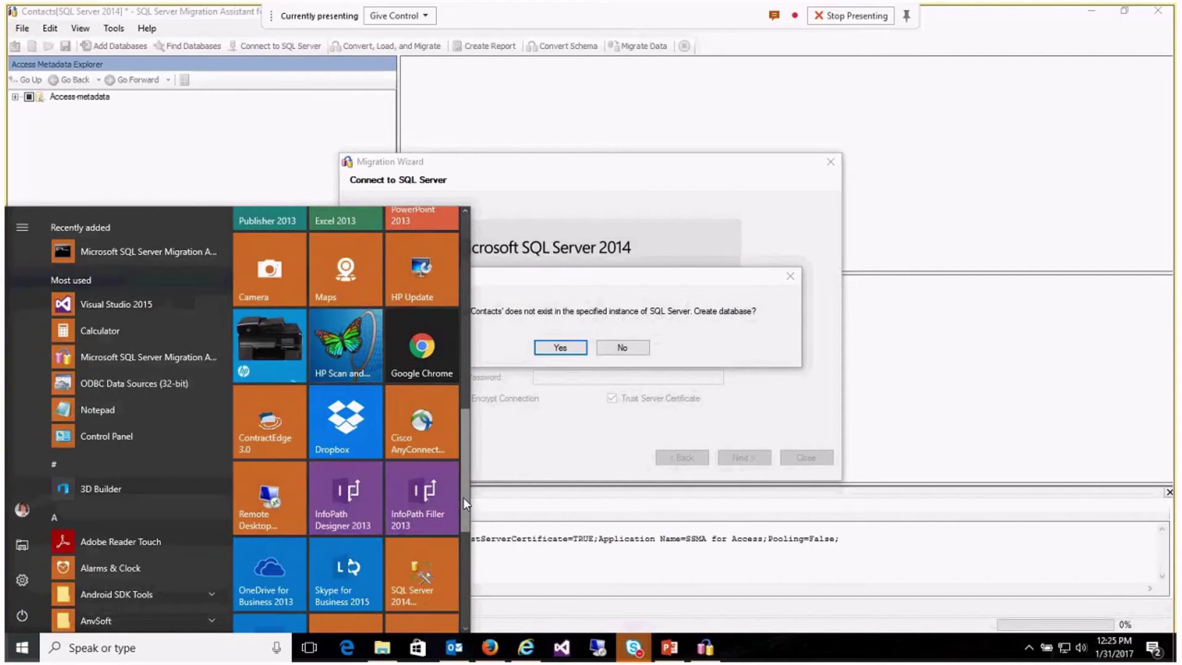
{"action": "left_click", "coordinate": [426, 580]}
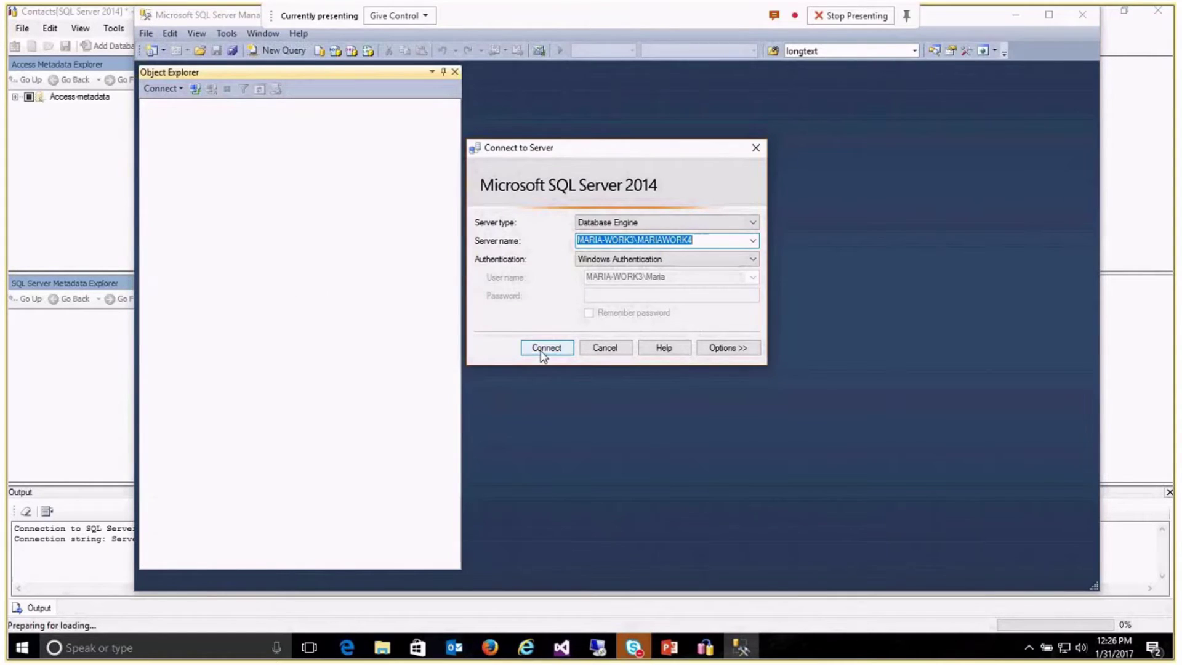
{"action": "left_click", "coordinate": [545, 348]}
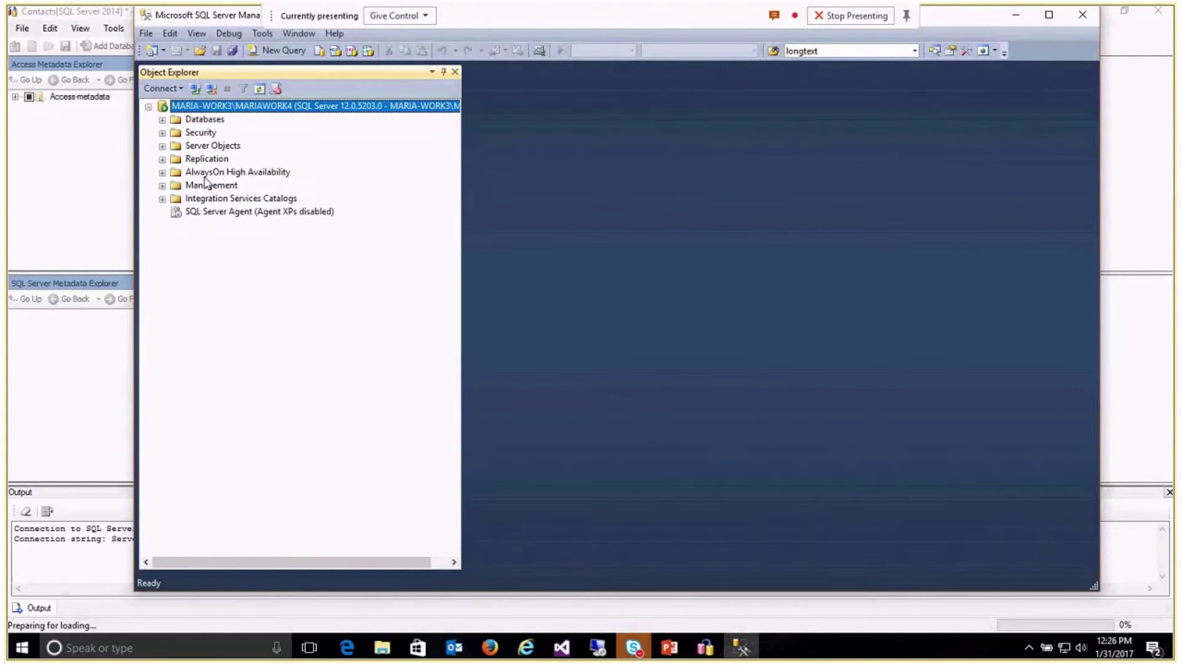
Expand the server's databases and the tables of the TimeAndBilling database
{"action": "left_click", "coordinate": [162, 120]}
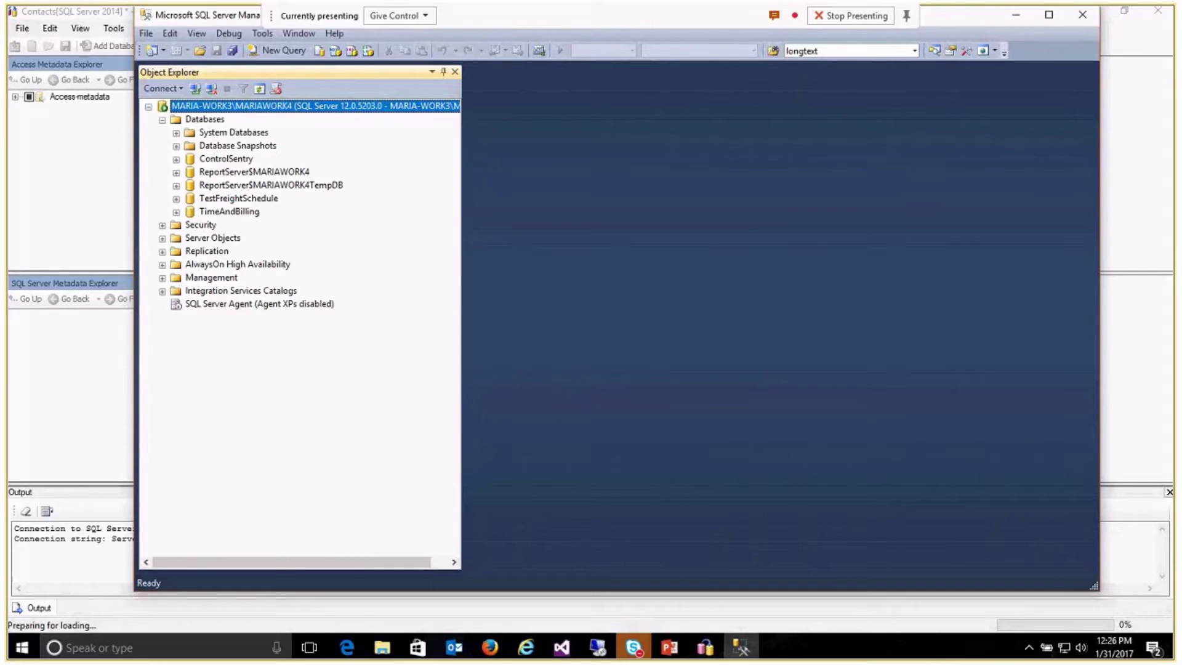
{"action": "key", "text": "alt+Tab"}
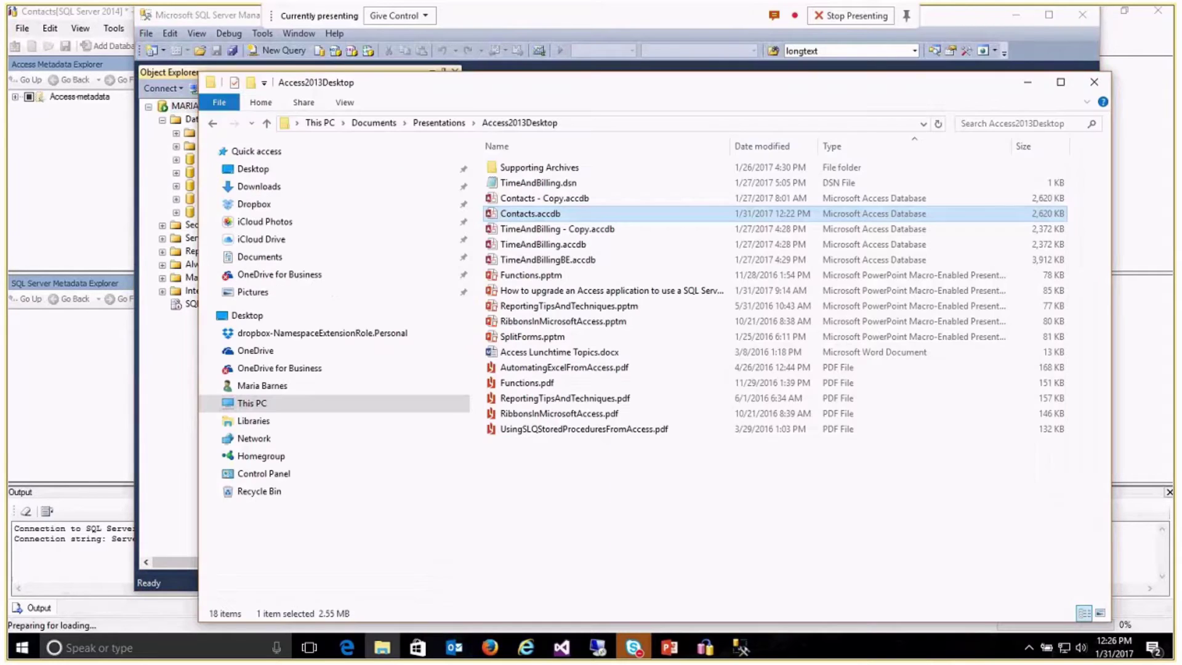
{"action": "key", "text": "alt+Tab"}
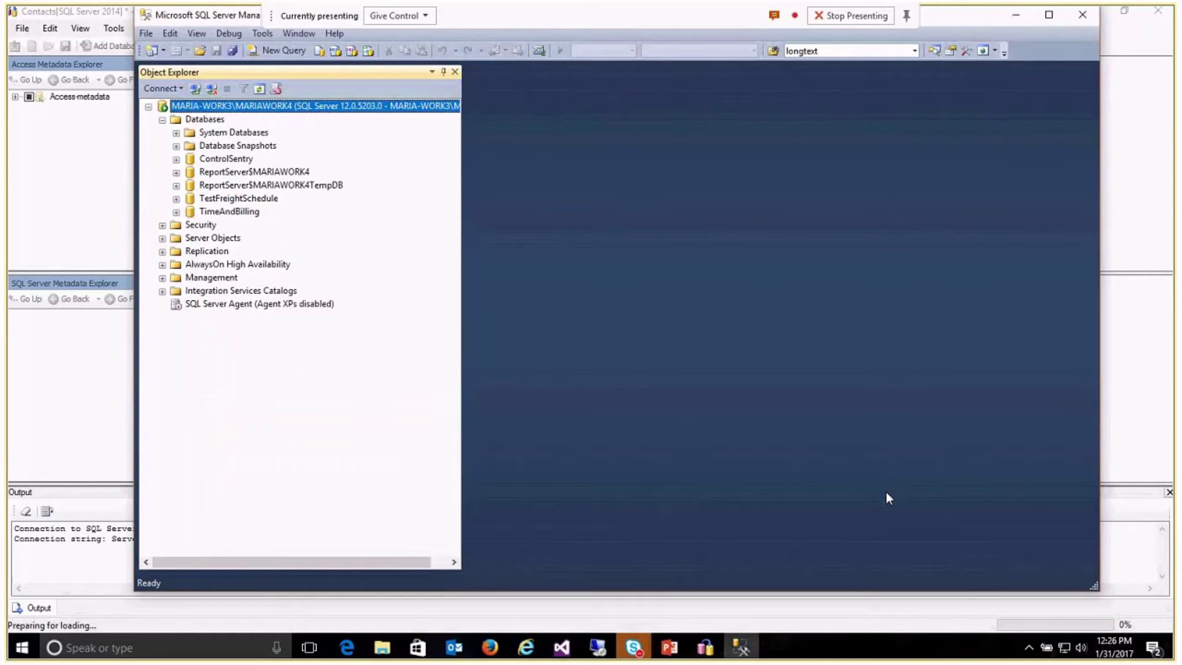
{"action": "left_click", "coordinate": [176, 211]}
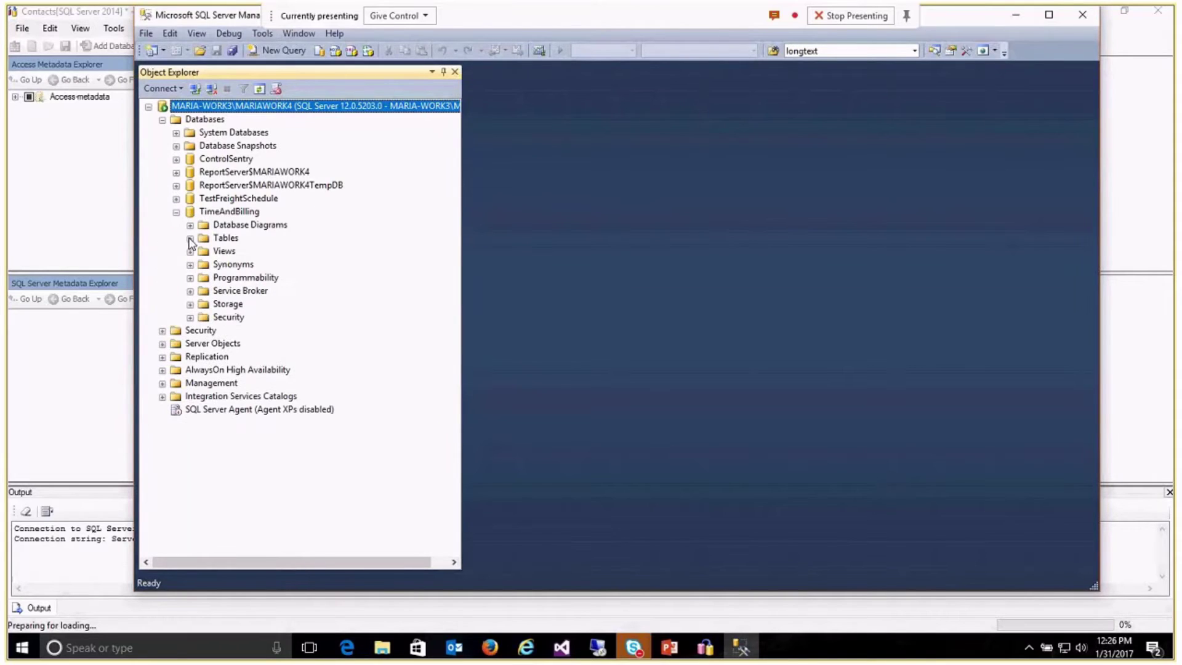
{"action": "left_click", "coordinate": [191, 239]}
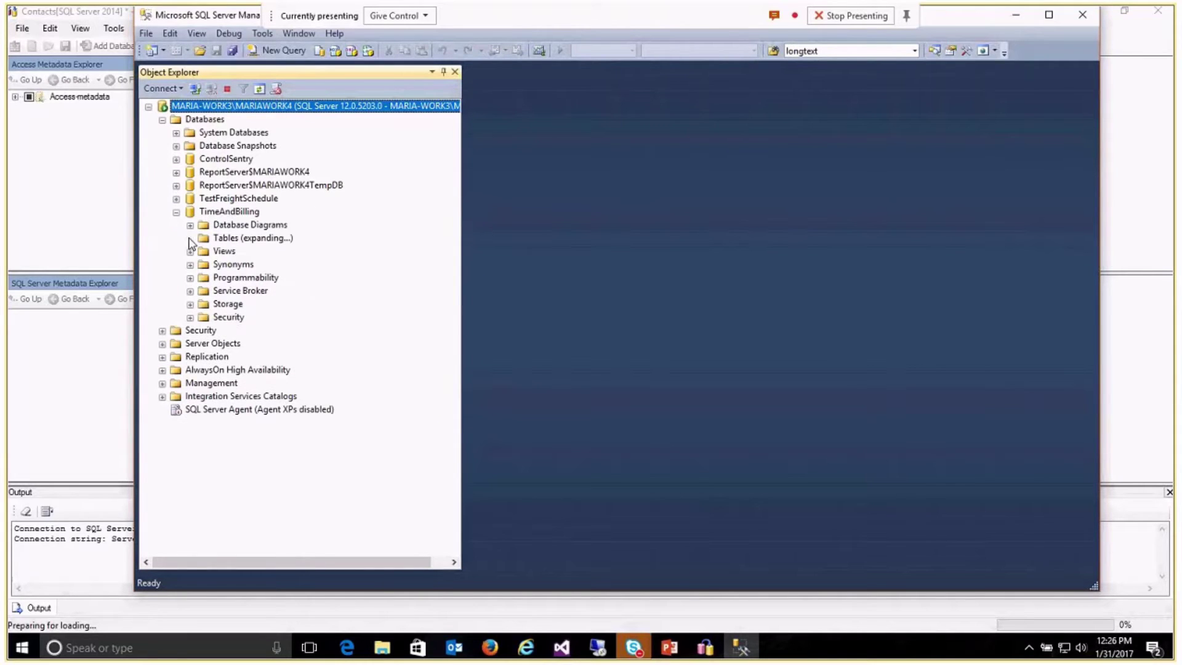
Delete the TimeAndBilling database from the server, including its backup and restore history information
{"action": "left_click", "coordinate": [219, 212]}
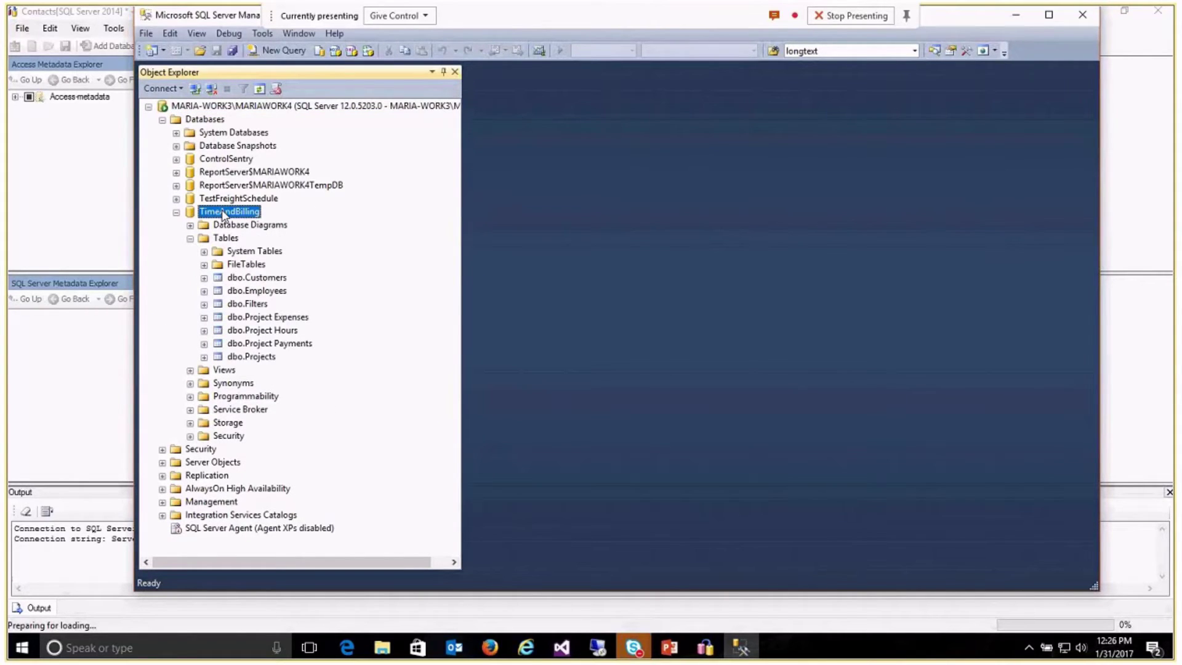
{"action": "right_click", "coordinate": [223, 214]}
{"action": "left_click", "coordinate": [272, 388]}
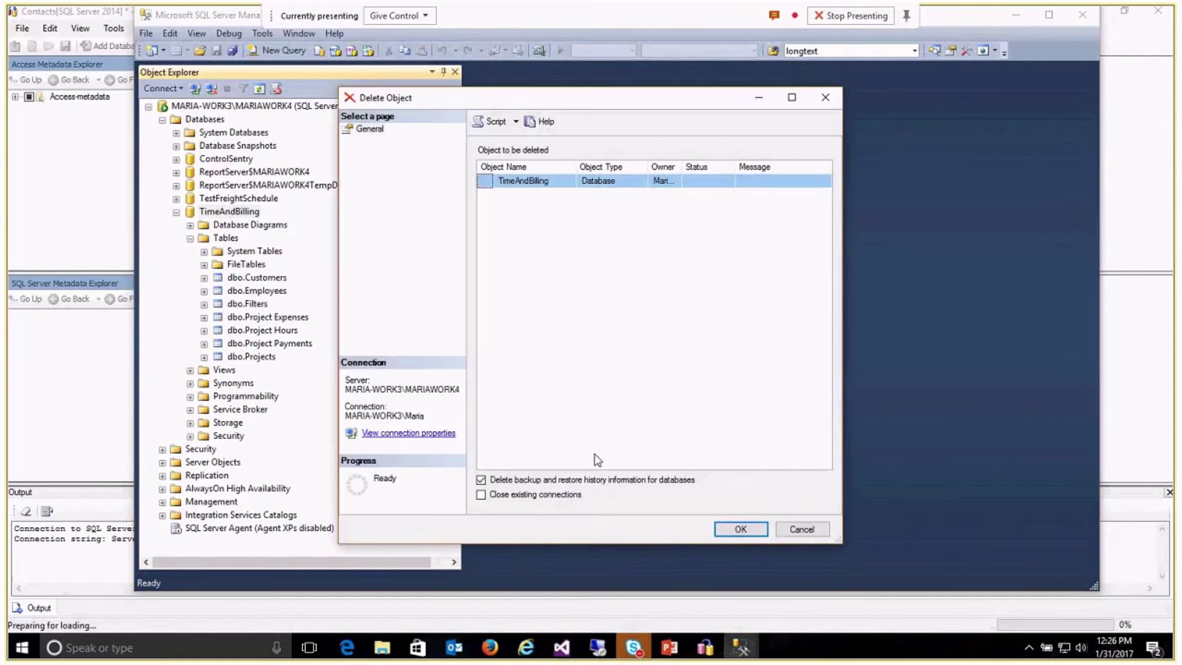
{"action": "left_click", "coordinate": [741, 529]}
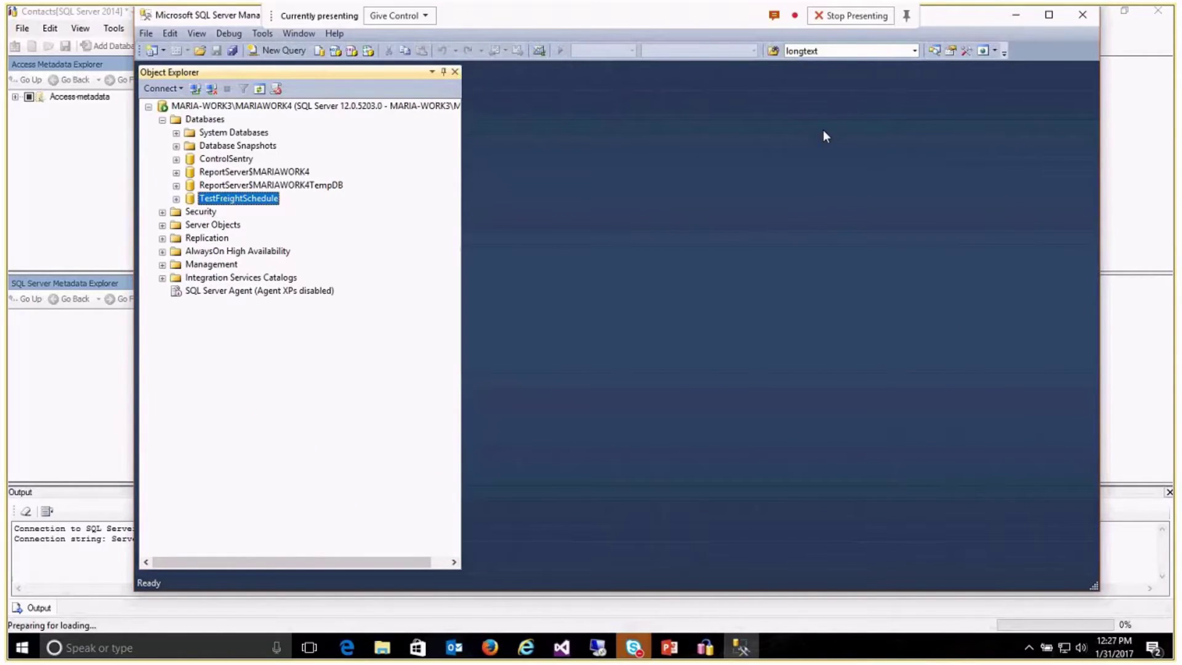
Switch to SQL Server Migration Assistant, create the missing Contacts database and run the migration with Link Tables enabled, accepting the table synchronization
{"action": "left_click", "coordinate": [1128, 109]}
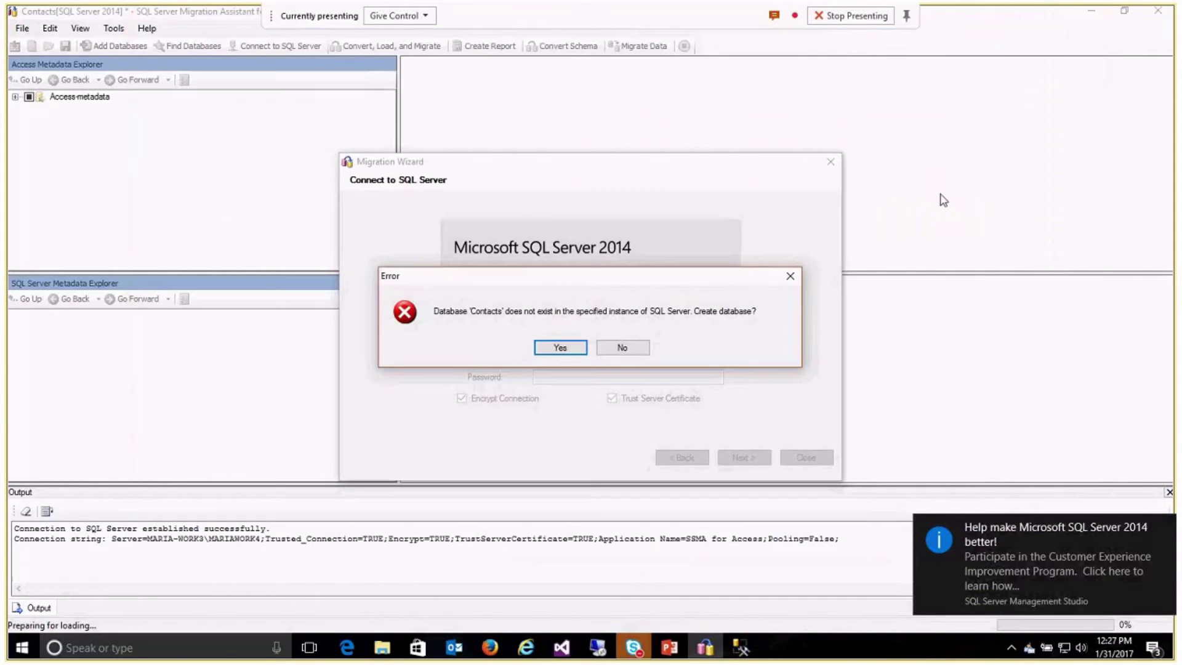
{"action": "left_click", "coordinate": [558, 350]}
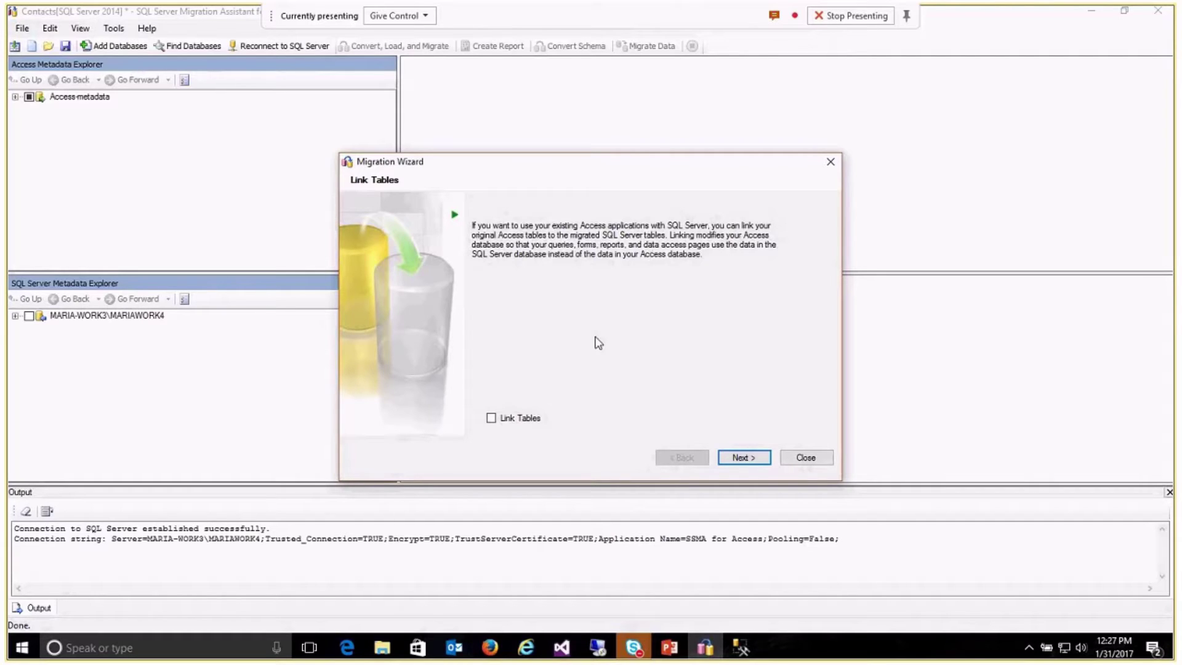
{"action": "left_click", "coordinate": [491, 419]}
{"action": "left_click", "coordinate": [741, 461]}
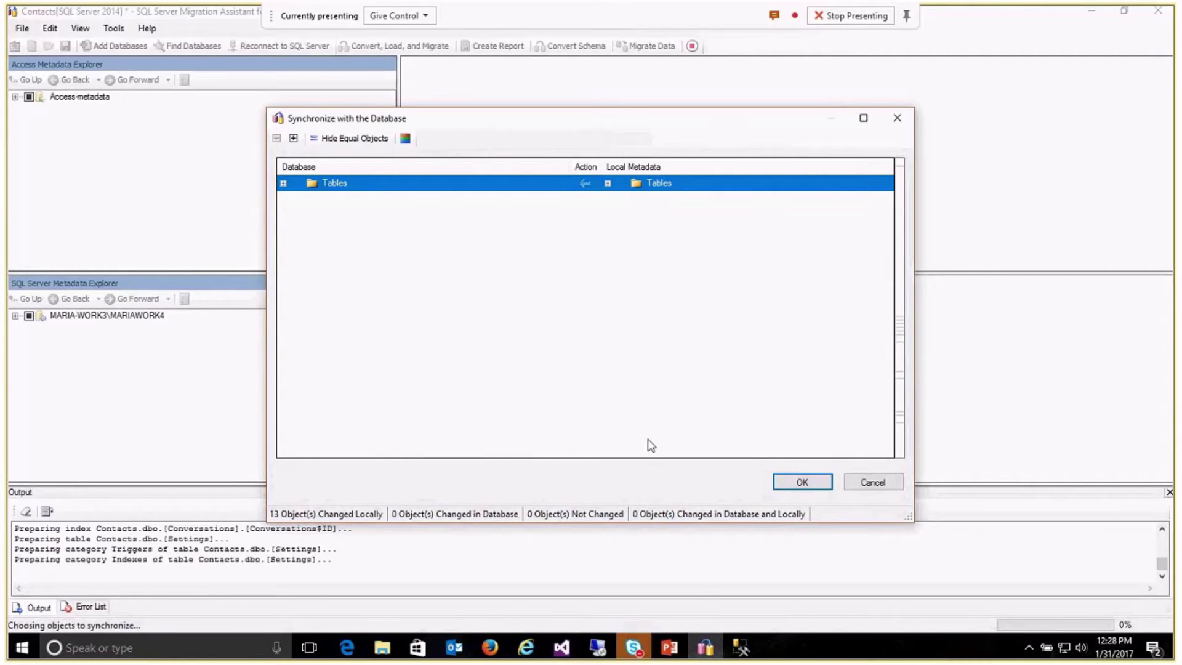
{"action": "left_click", "coordinate": [802, 482]}
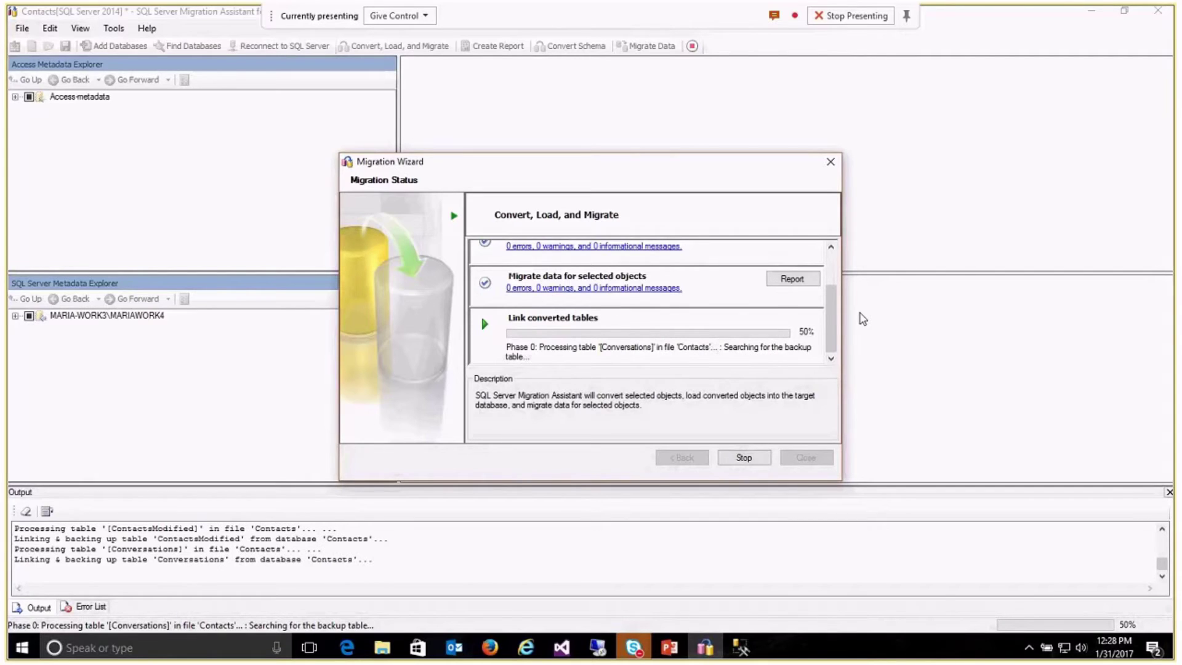
Open the message list for Convert selected objects and filter out information and warnings so only errors are listed
{"action": "left_click_drag", "start_coordinate": [829, 308], "coordinate": [825, 275]}
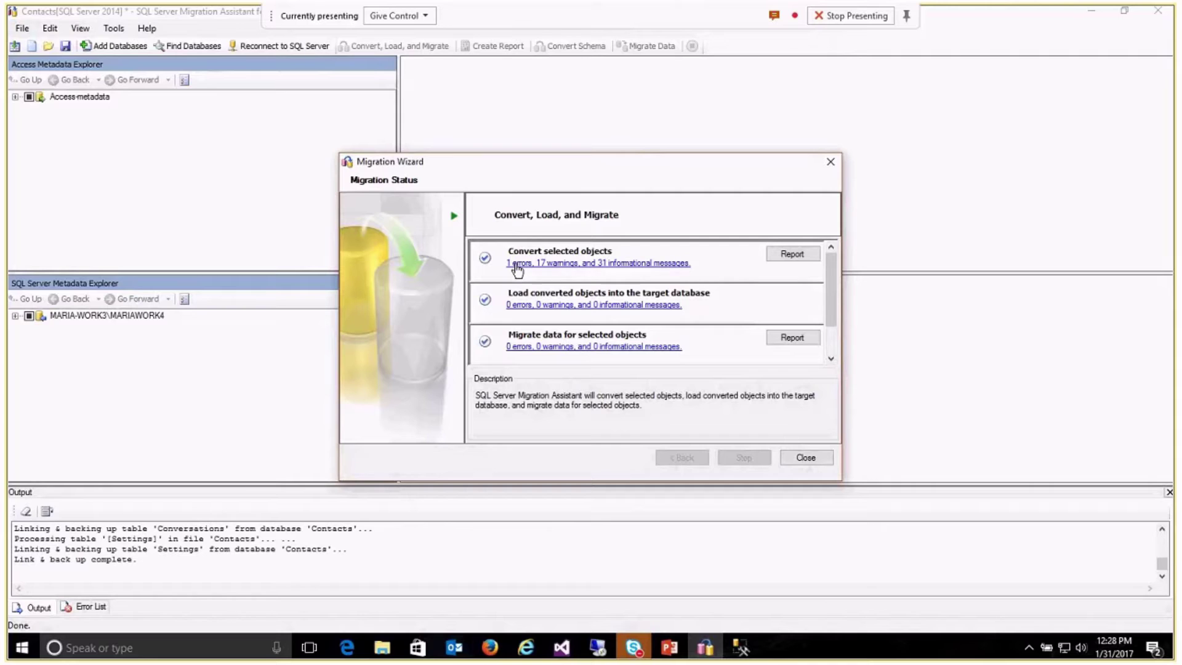
{"action": "left_click", "coordinate": [592, 264]}
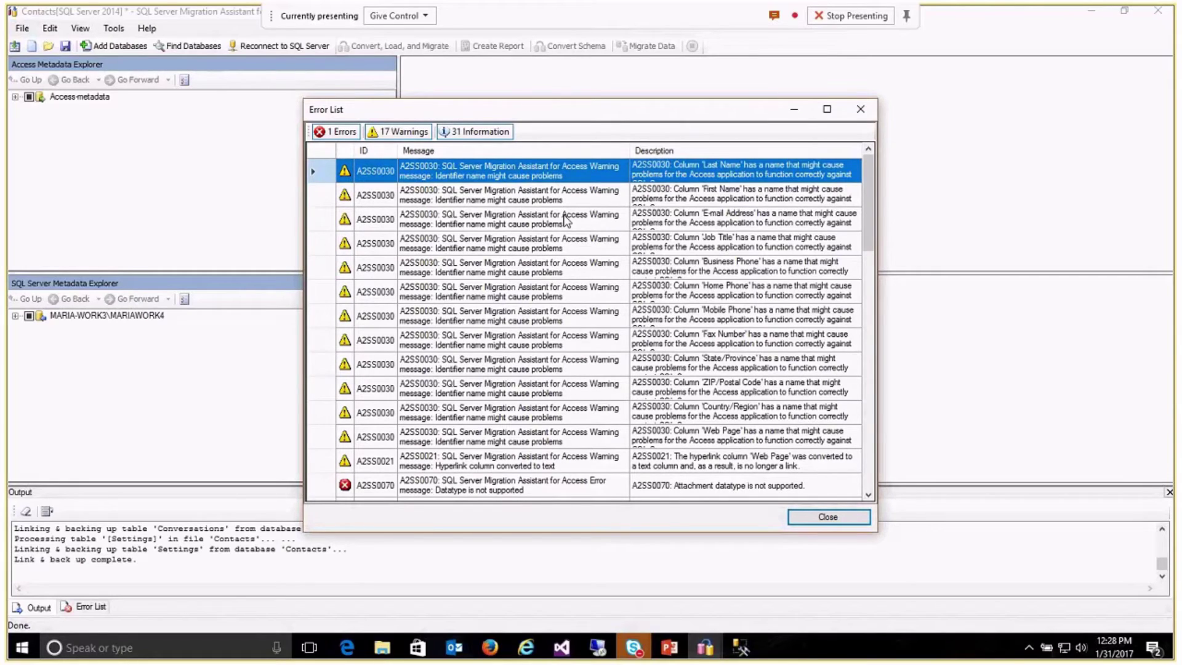
{"action": "left_click", "coordinate": [493, 133]}
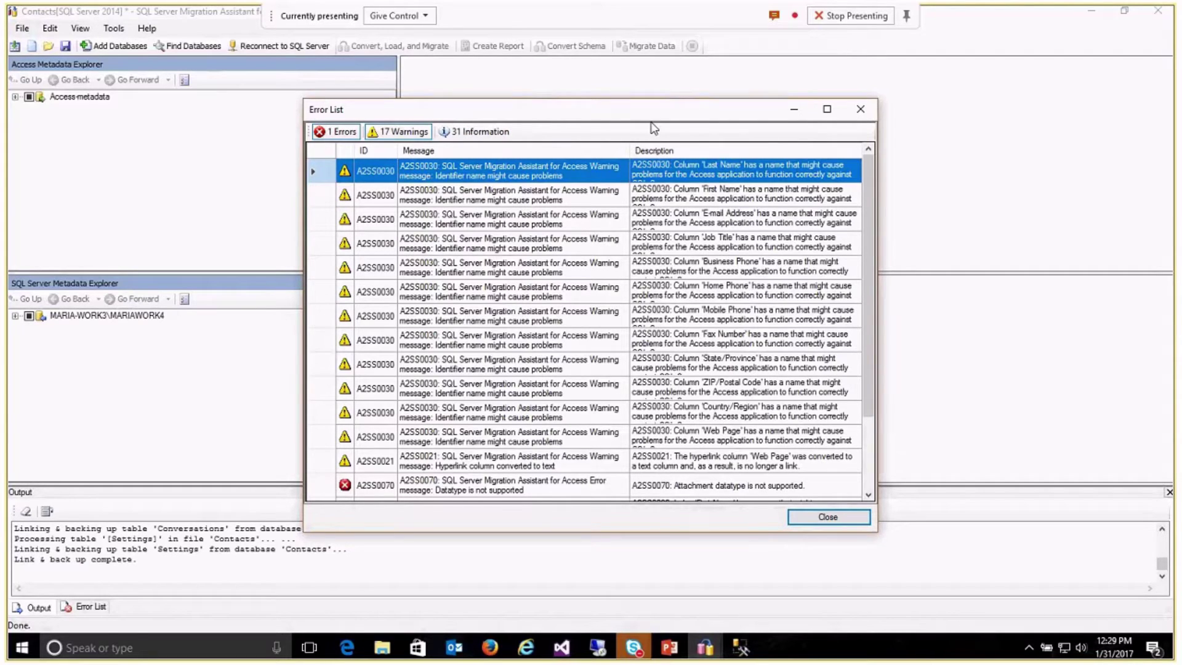
{"action": "left_click", "coordinate": [422, 132]}
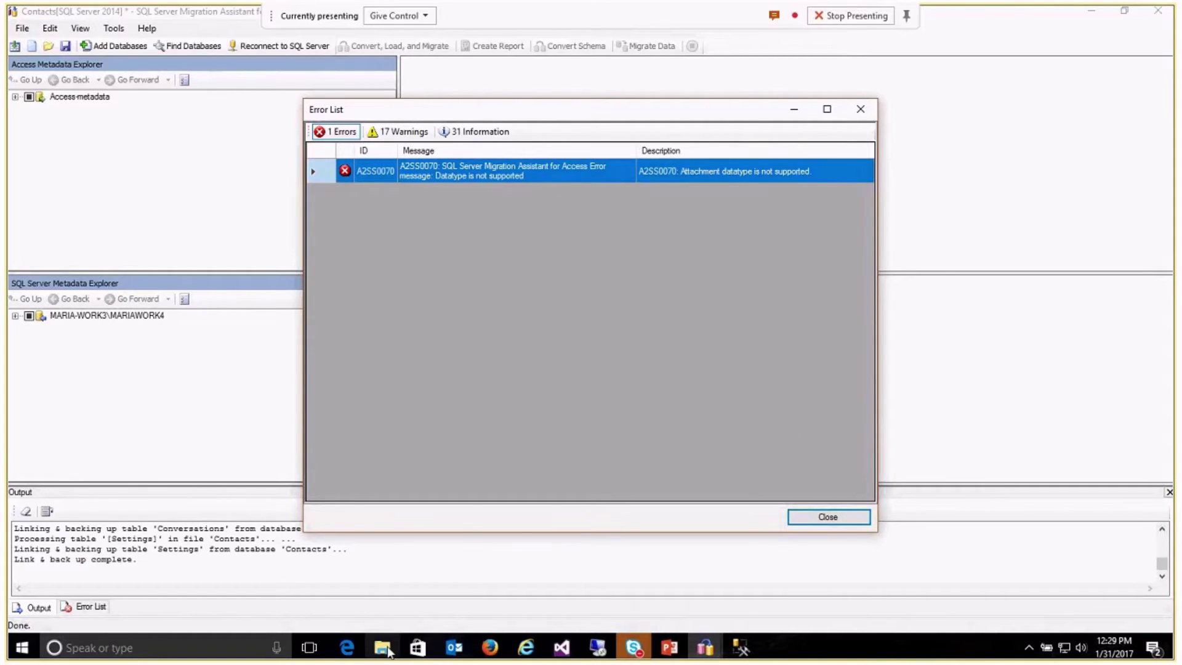
Switch to File Explorer and open Contacts.accdb and Contacts - Copy.accdb from the Access2013Desktop folder to compare them
{"action": "mouse_move", "coordinate": [388, 648]}
{"action": "left_click", "coordinate": [402, 607]}
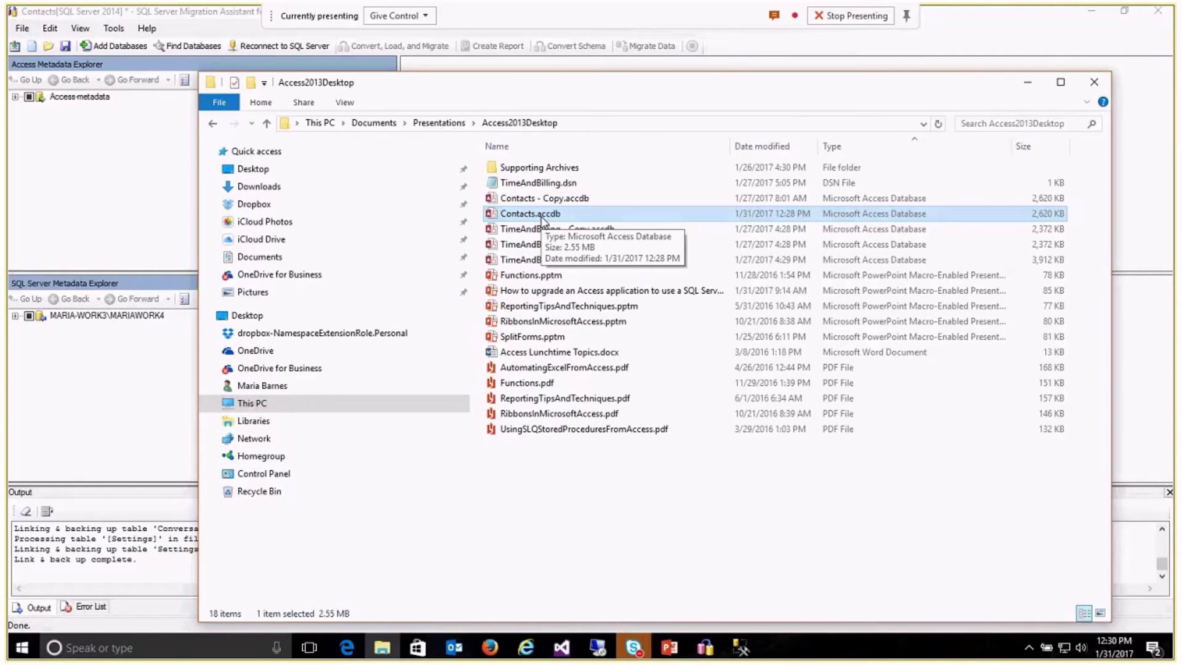
{"action": "double_click", "coordinate": [543, 218]}
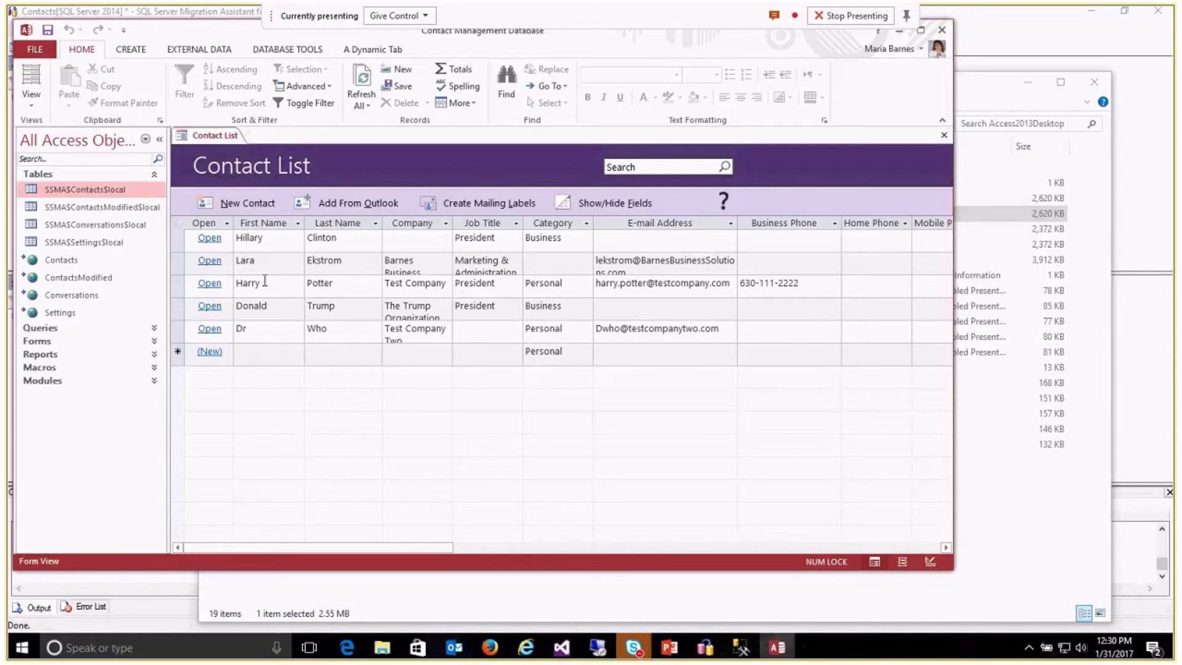
{"action": "left_click", "coordinate": [987, 98]}
{"action": "double_click", "coordinate": [589, 198]}
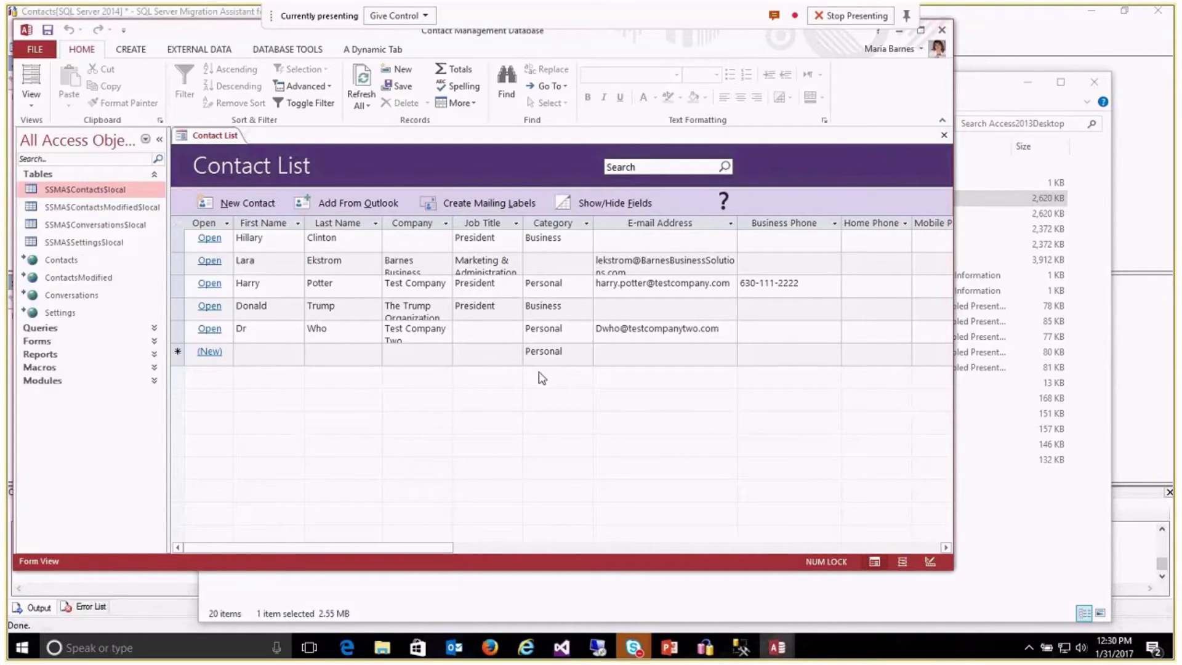
View the details of the second contact in the migrated database's Contact List, close them and minimize Access
{"action": "left_click", "coordinate": [209, 264]}
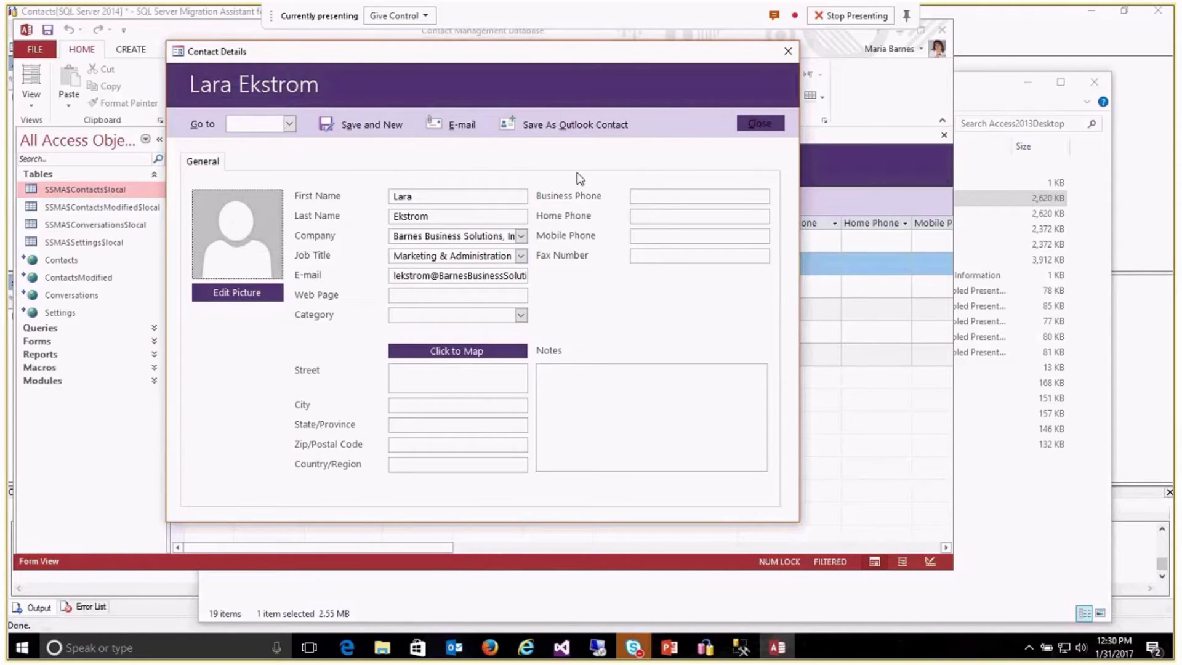
{"action": "left_click", "coordinate": [788, 52]}
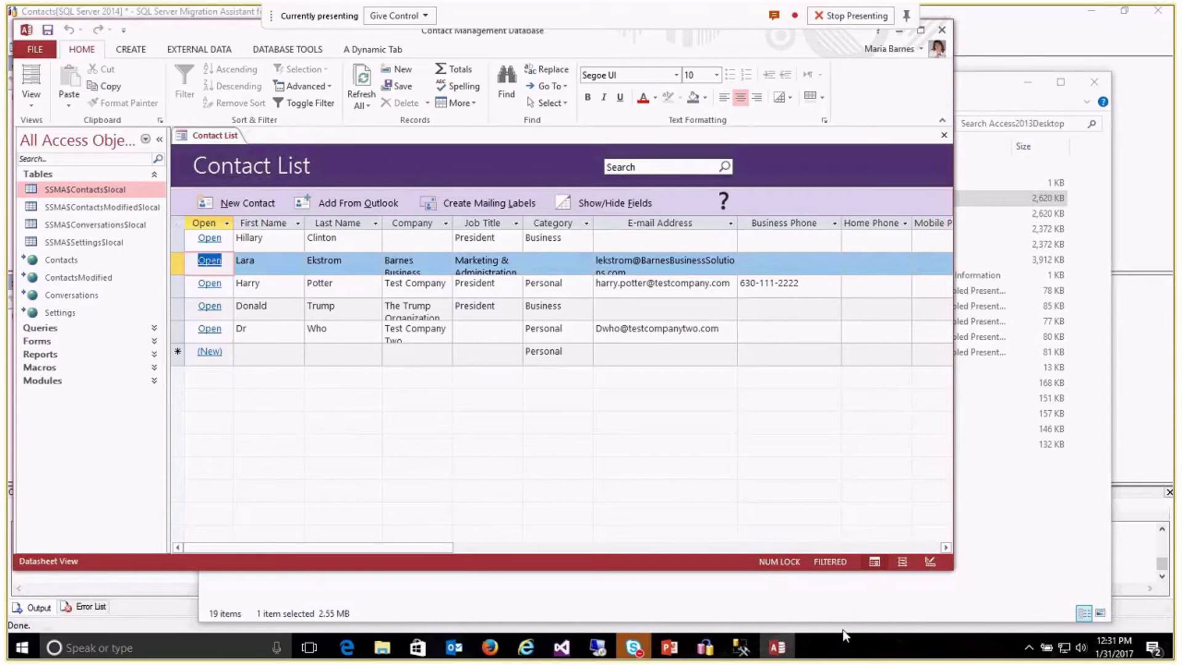
{"action": "left_click", "coordinate": [900, 34]}
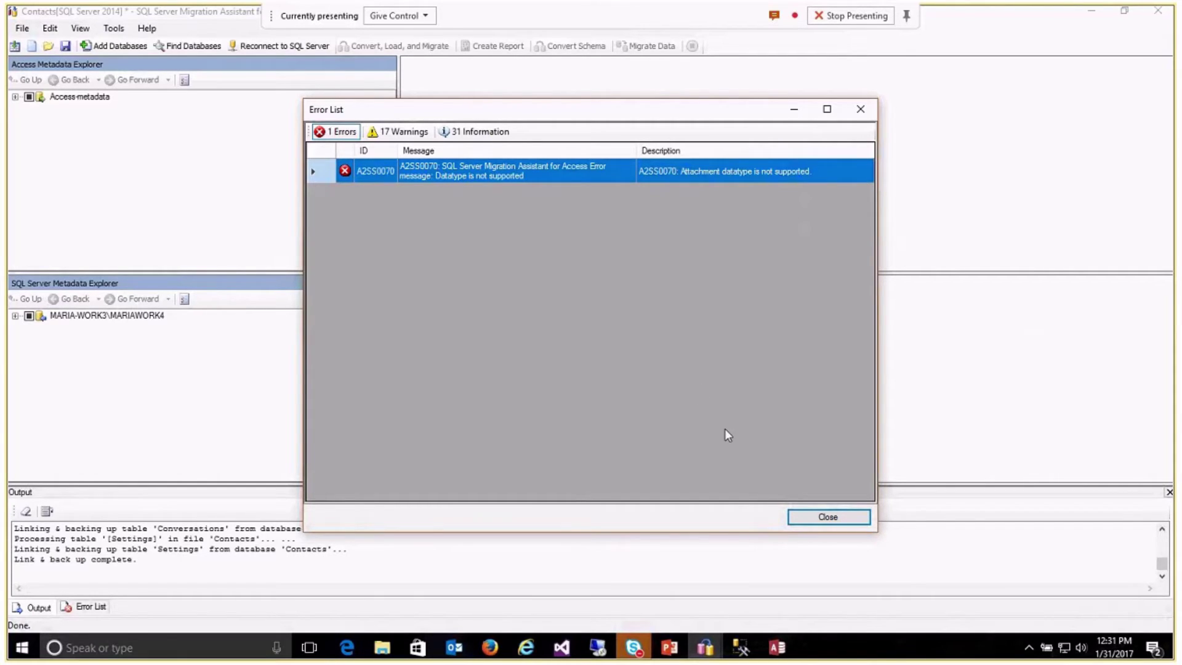
Close the conversion error list and the migration wizard
{"action": "left_click", "coordinate": [827, 518]}
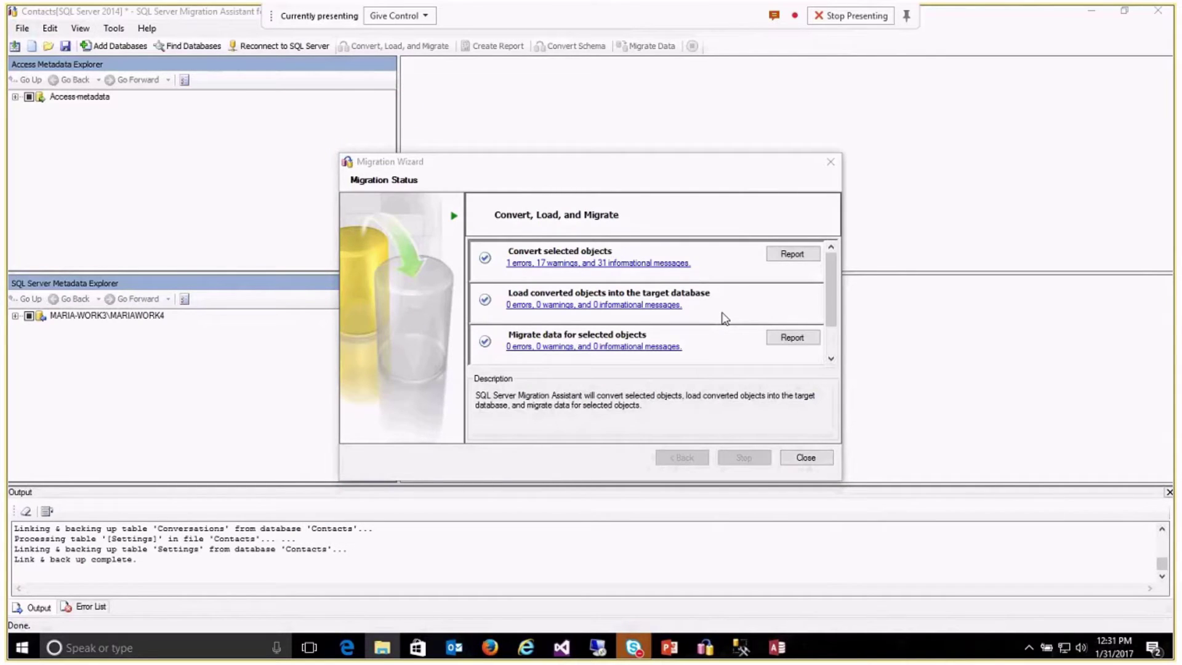
{"action": "left_click", "coordinate": [804, 457]}
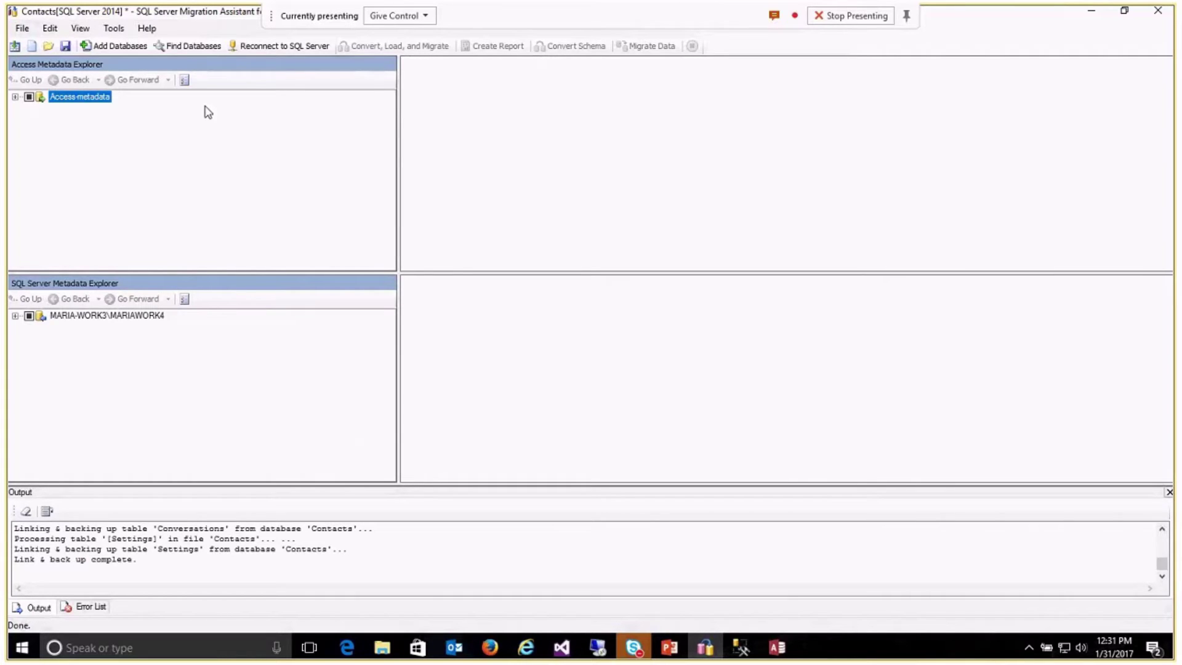
Look through the recent migration projects without opening one
{"action": "left_click", "coordinate": [23, 30]}
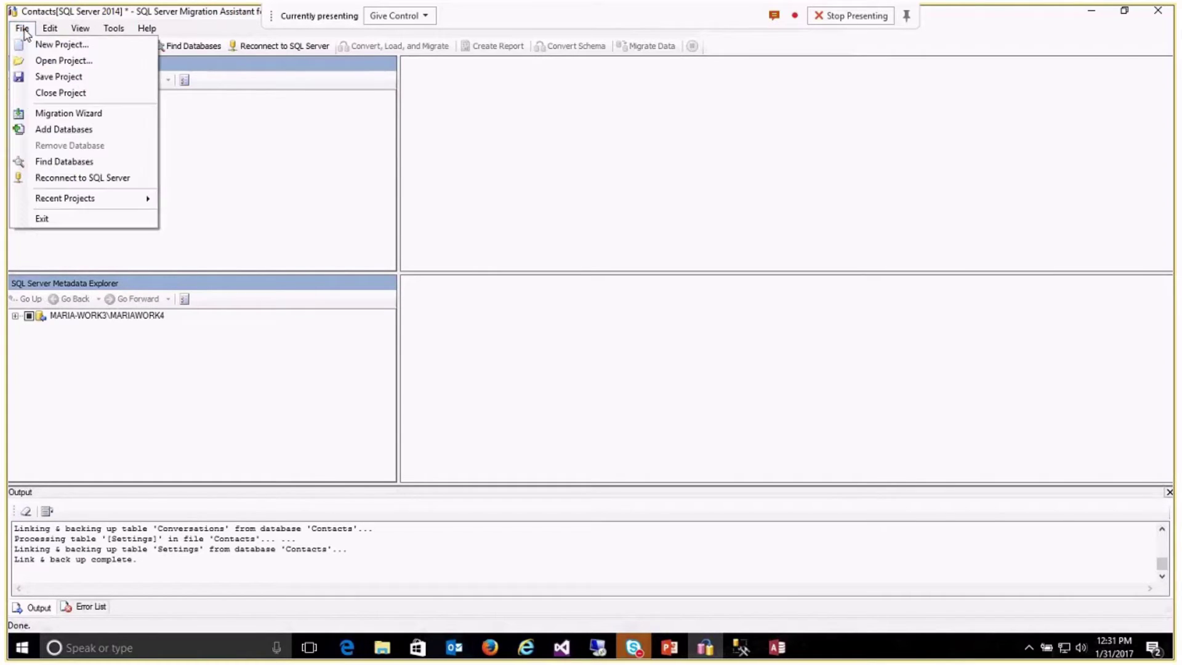
{"action": "mouse_move", "coordinate": [65, 196]}
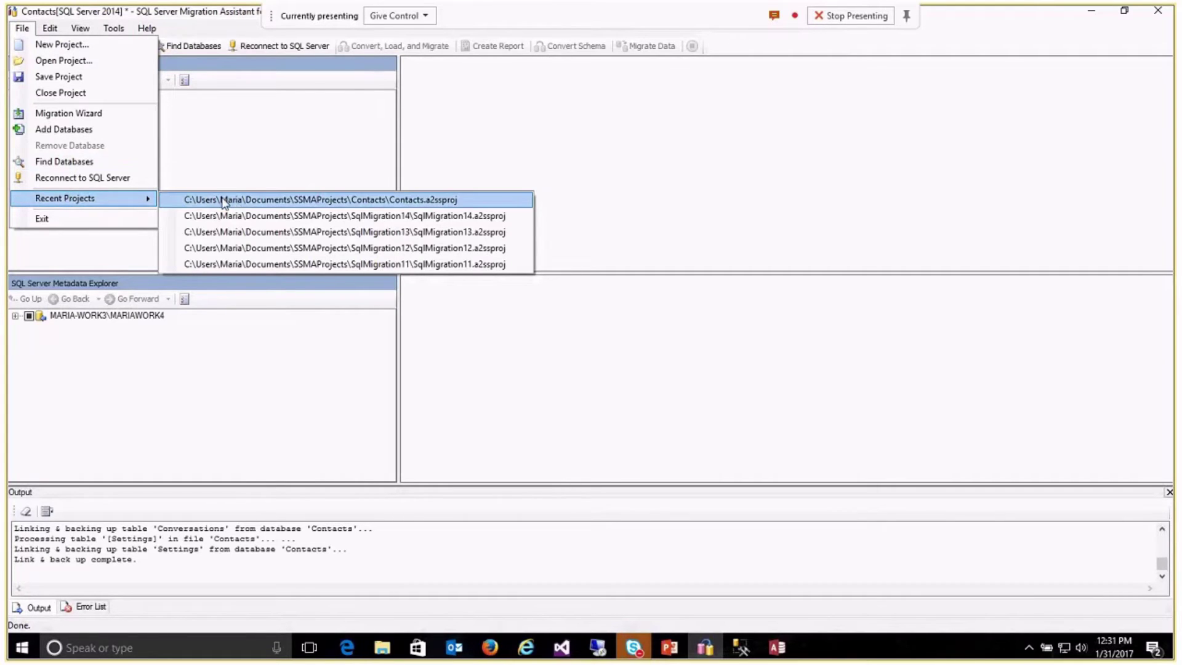
{"action": "left_click", "coordinate": [561, 128]}
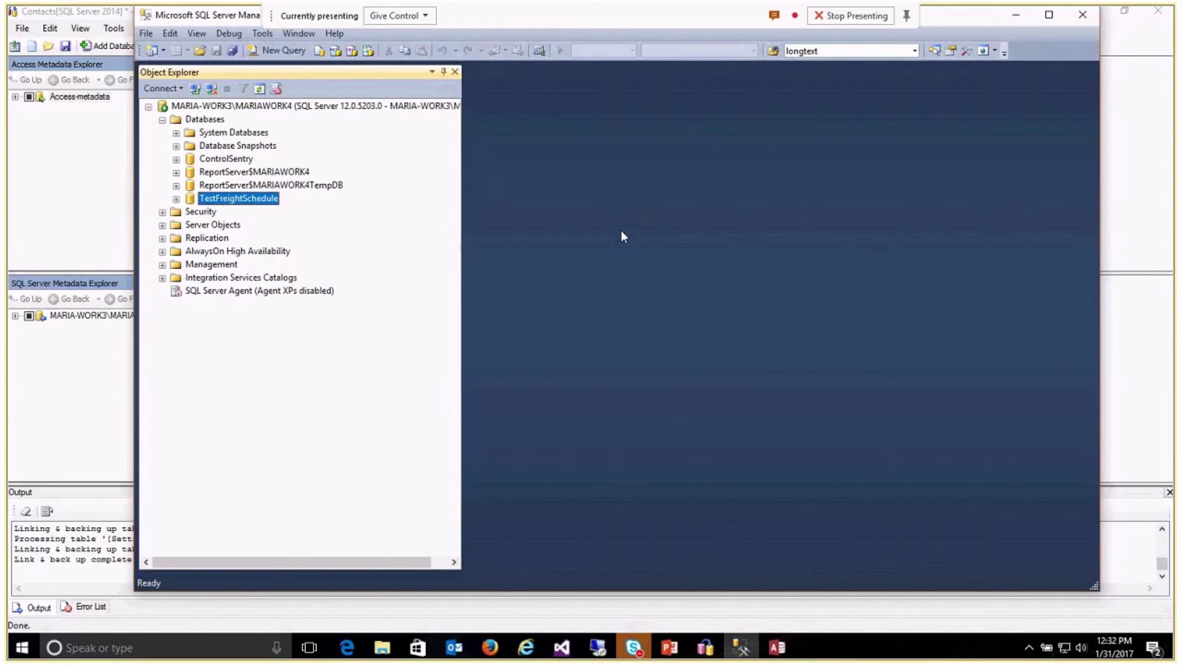
Switch to SQL Server Management Studio, refresh the server's databases and expand the tables of the Contacts database
{"action": "left_click", "coordinate": [205, 120]}
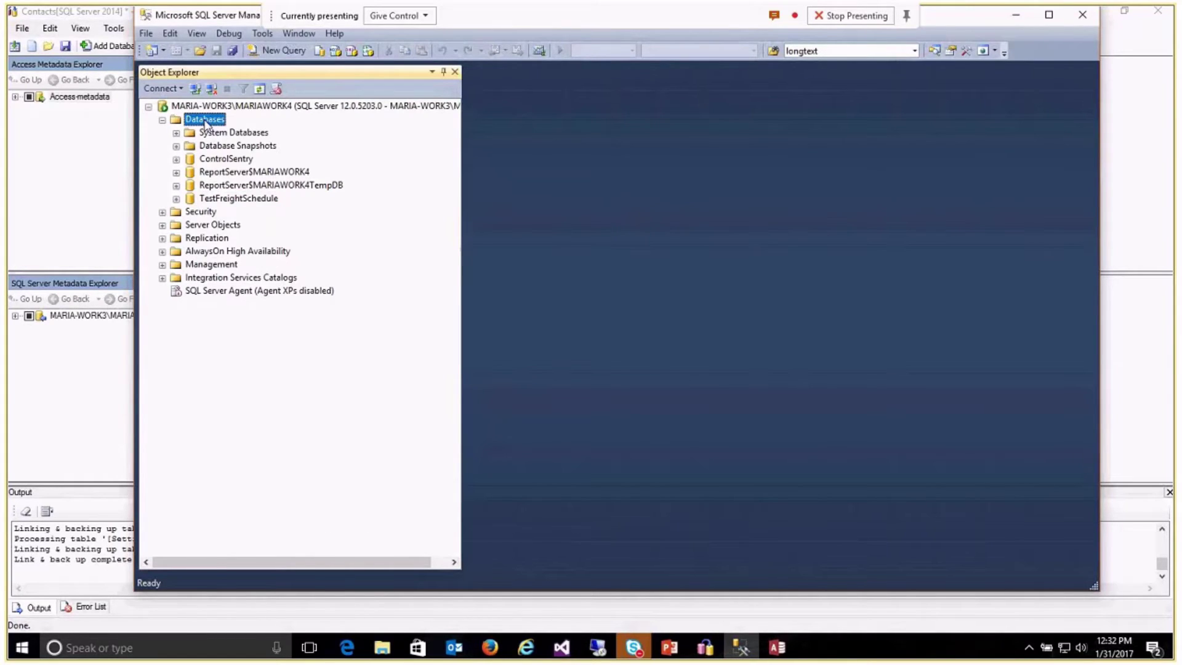
{"action": "right_click", "coordinate": [205, 122]}
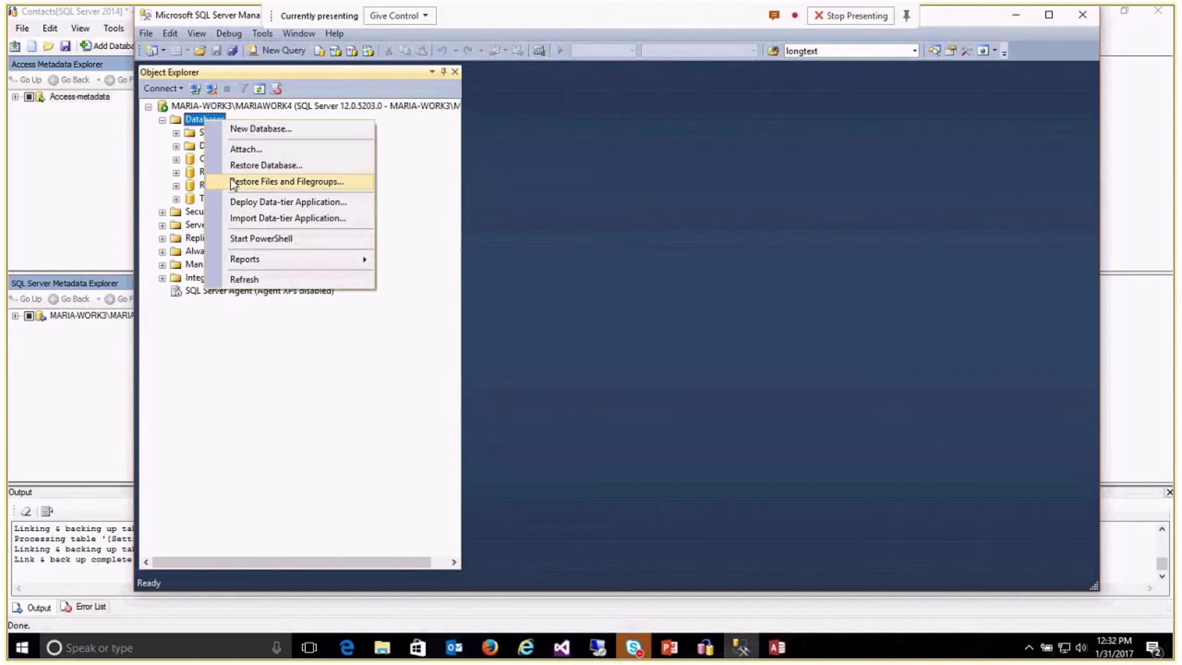
{"action": "left_click", "coordinate": [250, 284]}
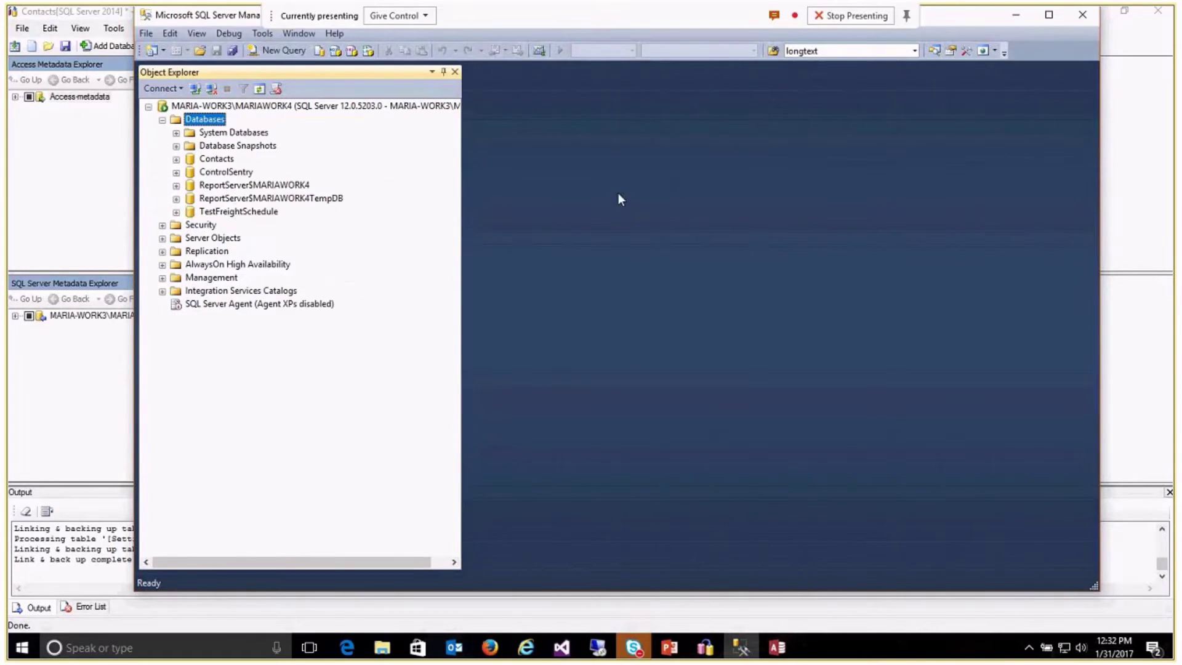
{"action": "left_click", "coordinate": [176, 159]}
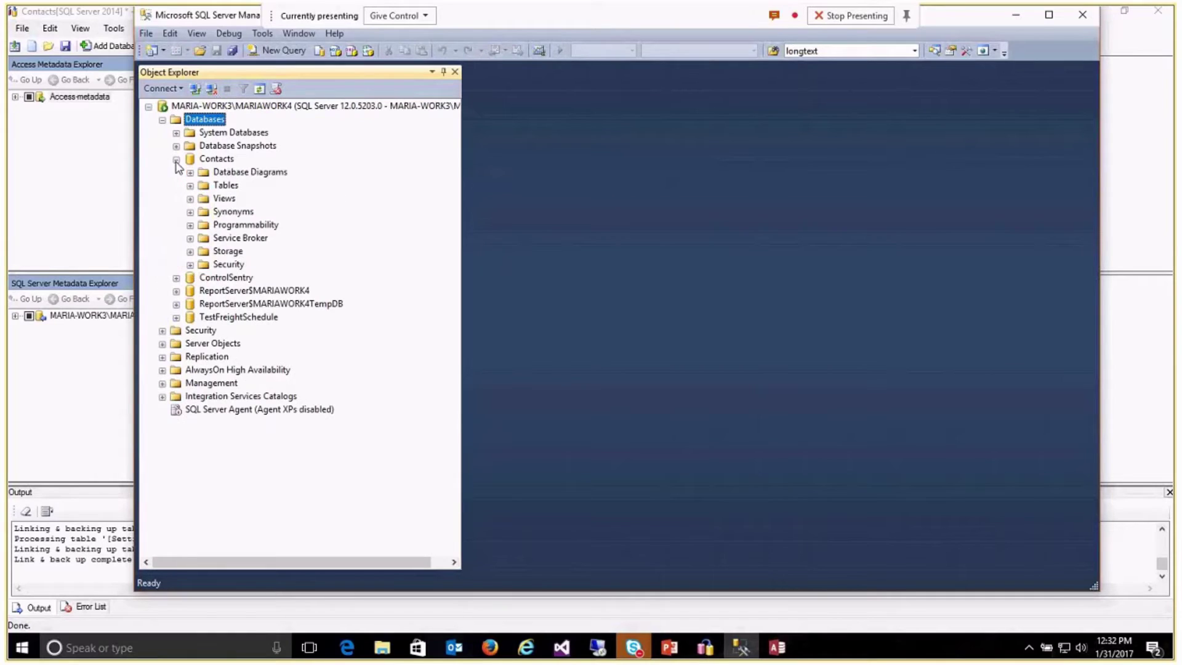
{"action": "left_click", "coordinate": [191, 186]}
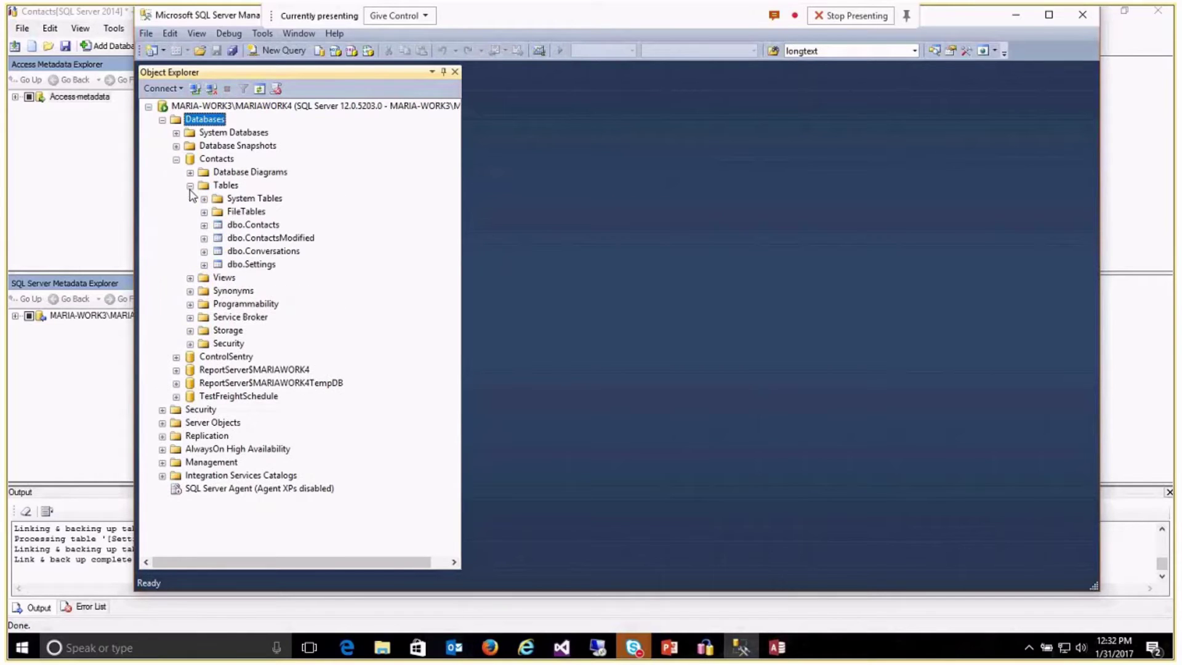
Query the top 1000 rows of dbo.Contacts and open the table's design
{"action": "right_click", "coordinate": [251, 230]}
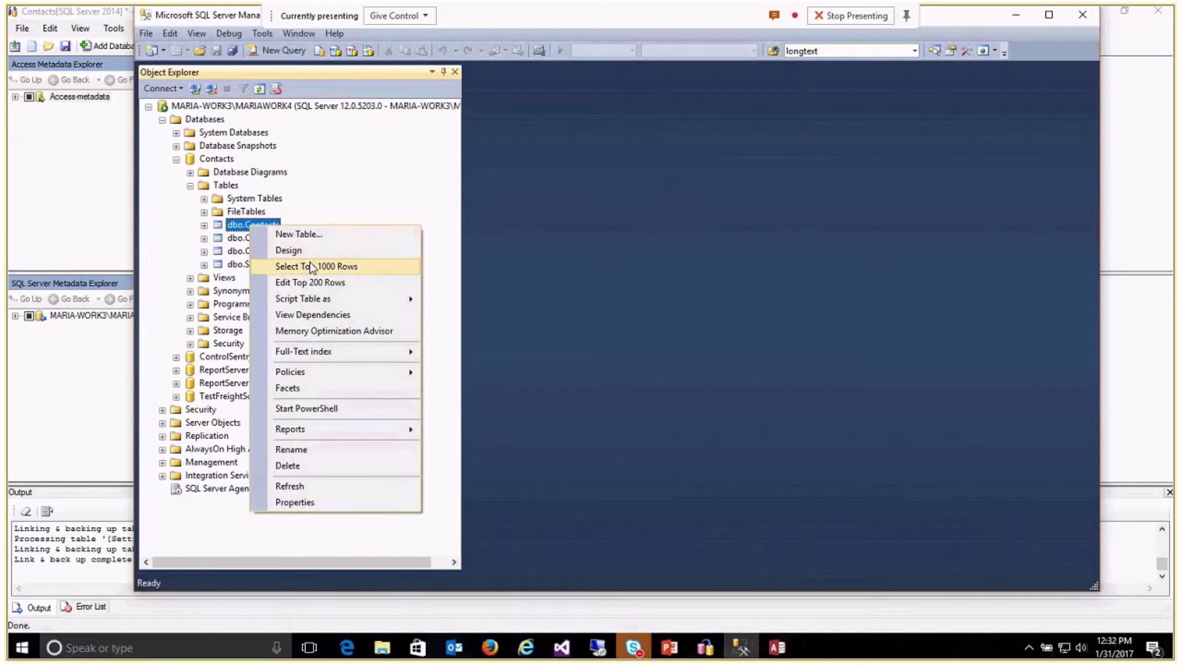
{"action": "left_click", "coordinate": [308, 266]}
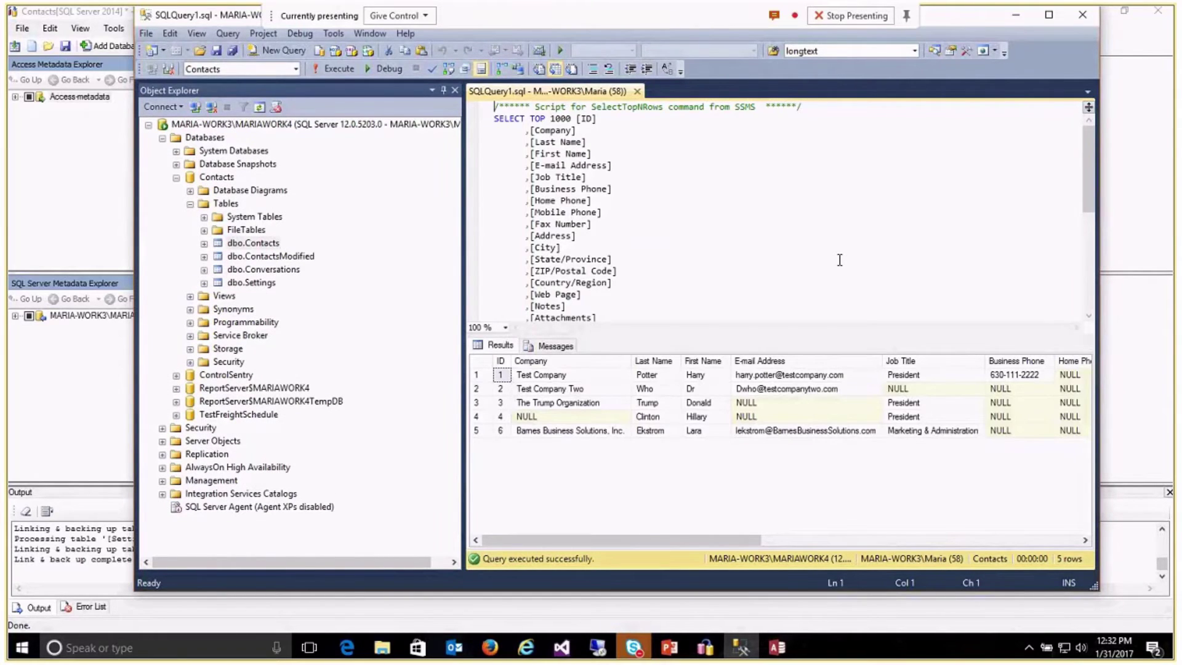
{"action": "right_click", "coordinate": [260, 248]}
{"action": "left_click", "coordinate": [287, 267]}
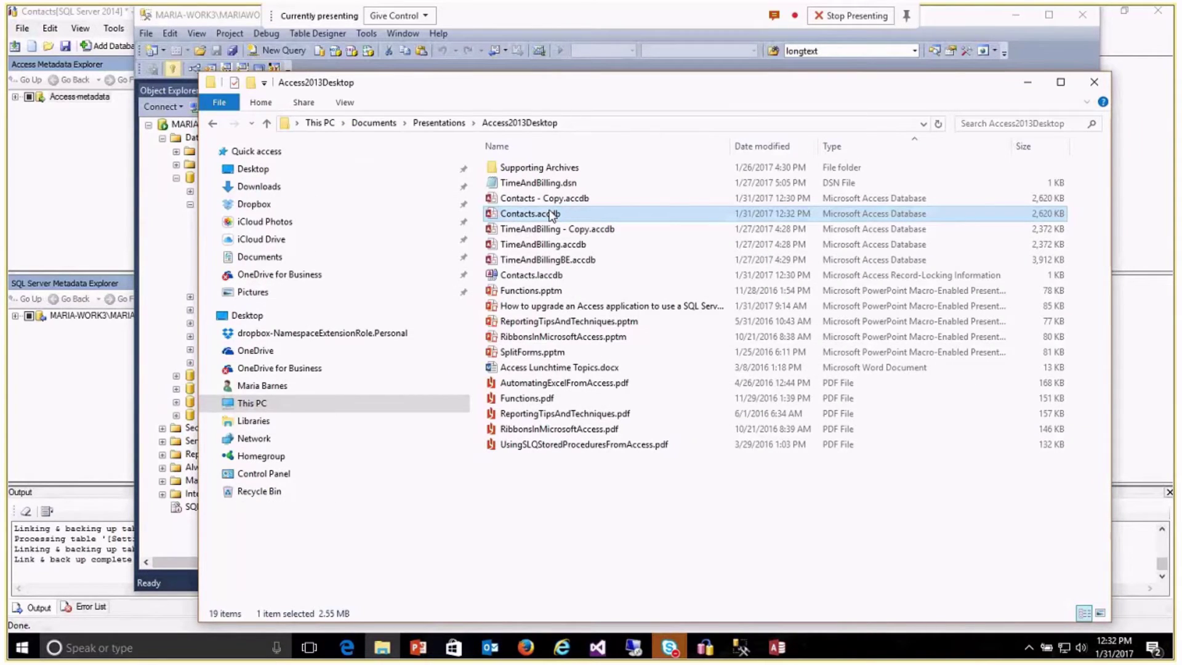
Open the Contacts.accdb database, view the records of the SSMA$Contacts$local backup table and close that table
{"action": "double_click", "coordinate": [551, 215]}
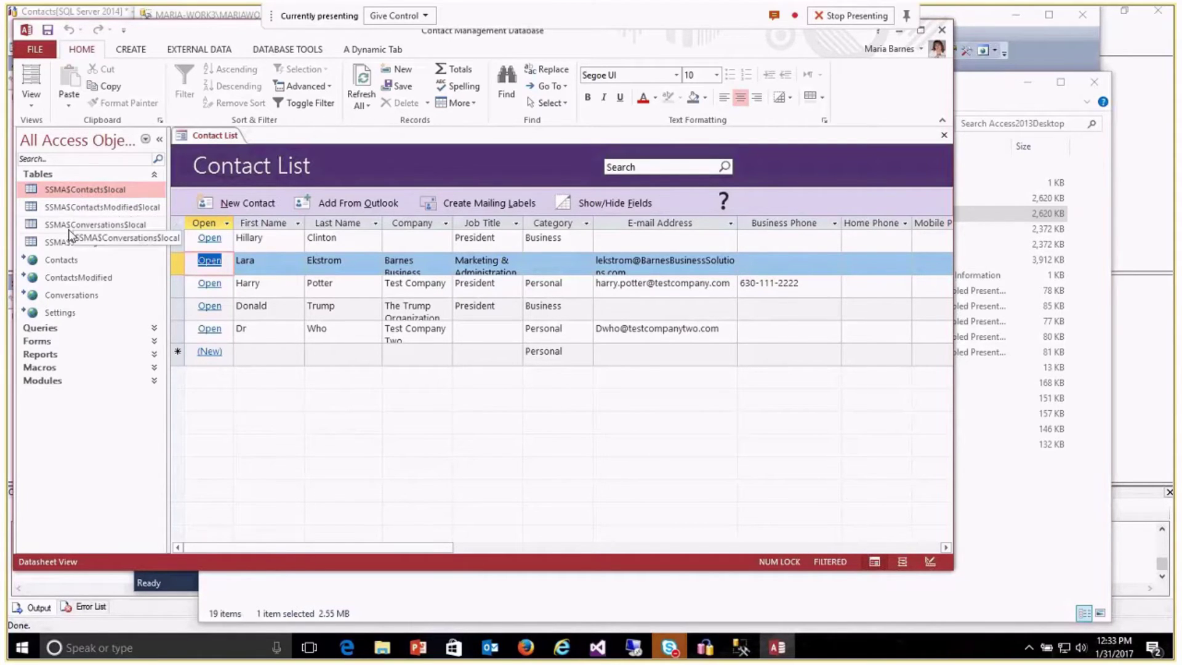
{"action": "left_click", "coordinate": [94, 194]}
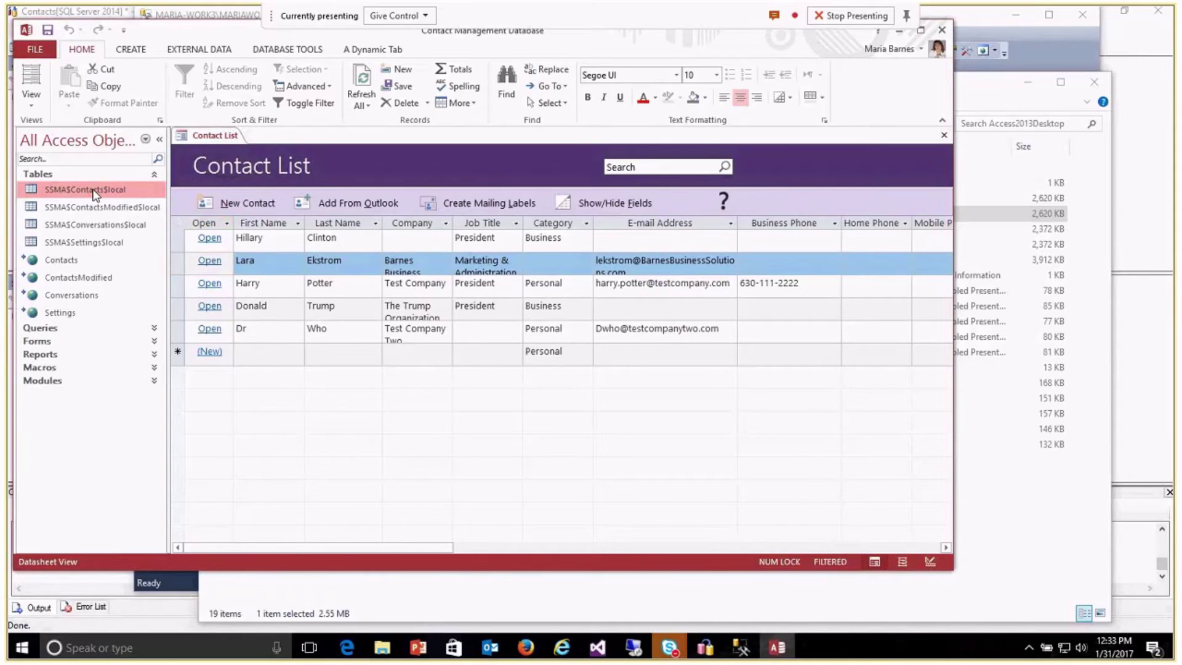
{"action": "right_click", "coordinate": [95, 195]}
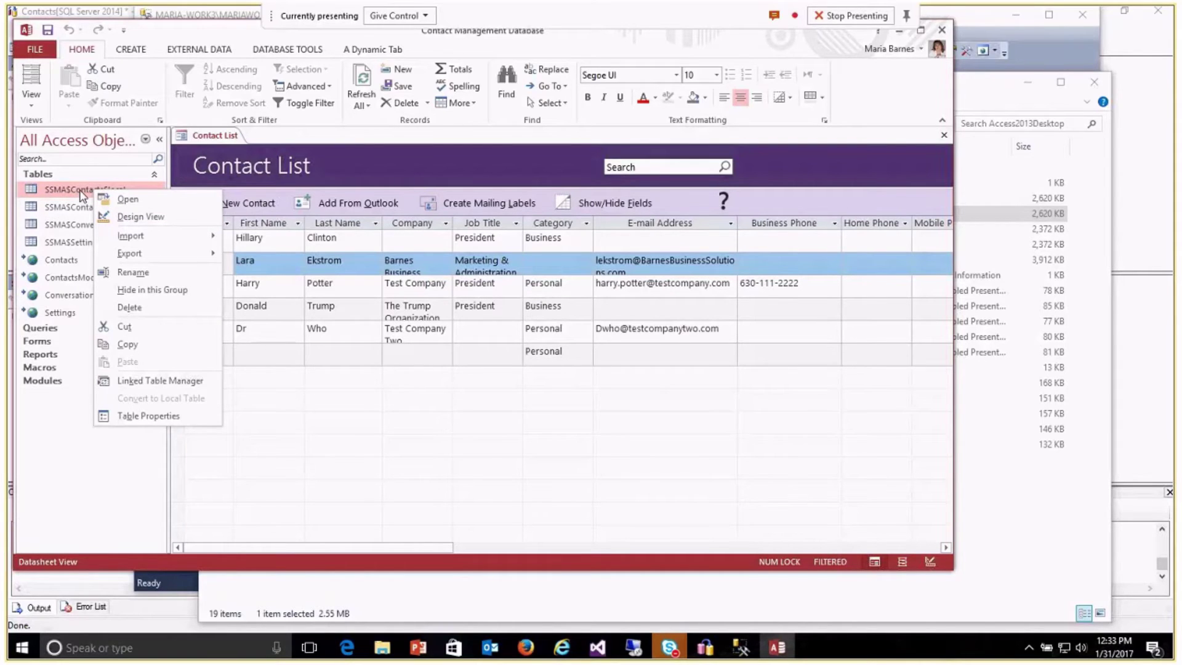
{"action": "left_click", "coordinate": [79, 209]}
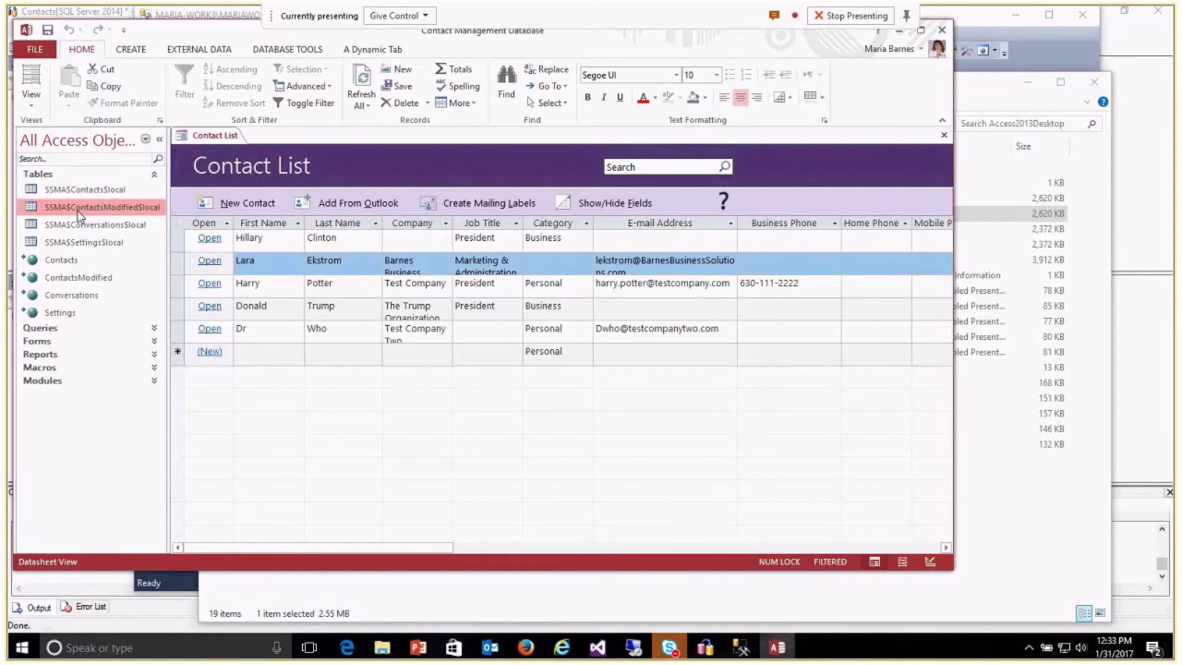
{"action": "left_click", "coordinate": [93, 190]}
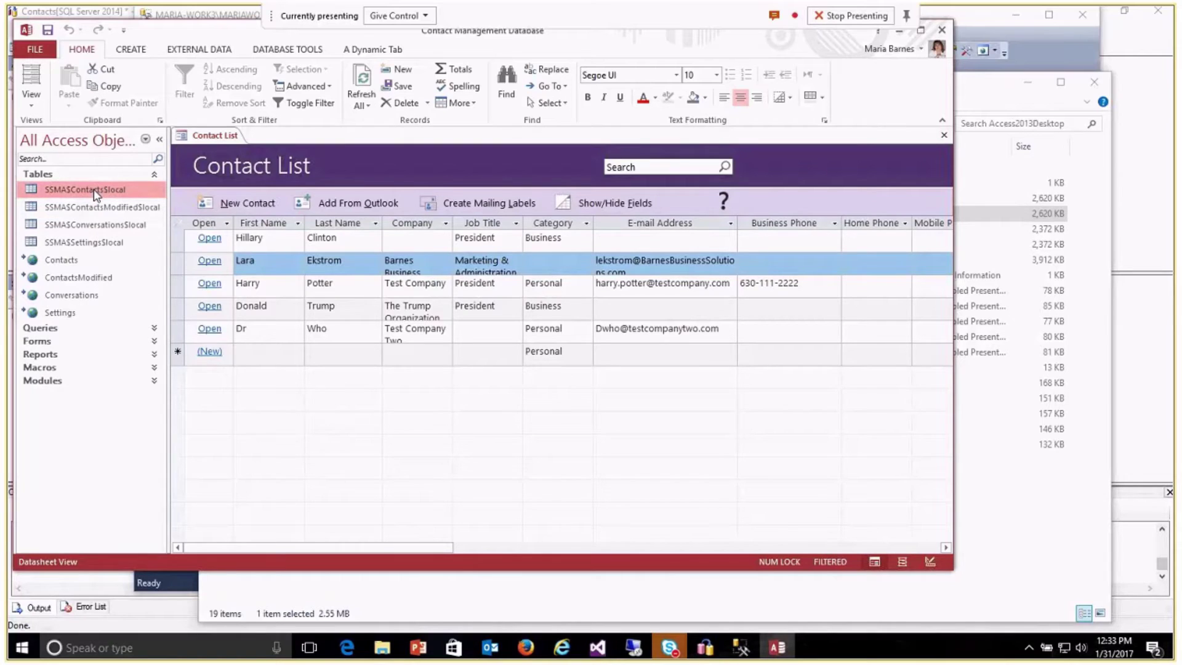
{"action": "double_click", "coordinate": [93, 190]}
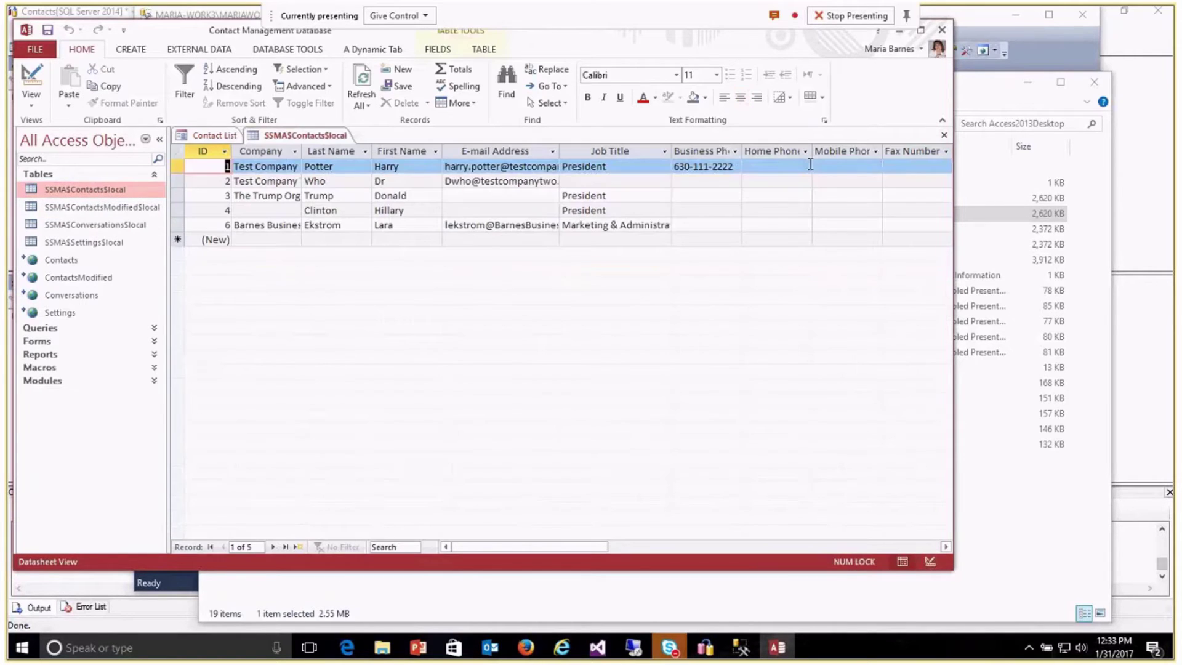
{"action": "left_click", "coordinate": [944, 135]}
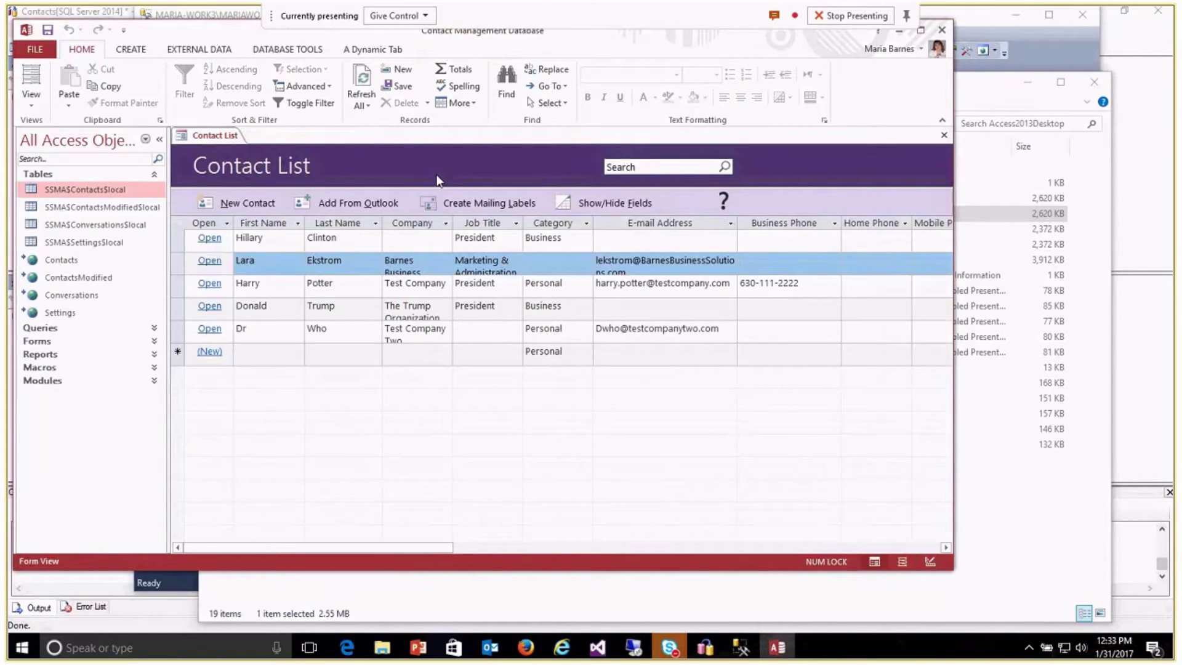
Open the design of the SSMA$Contacts$local table and inspect the data type of its ID field
{"action": "right_click", "coordinate": [120, 189]}
{"action": "left_click", "coordinate": [149, 216]}
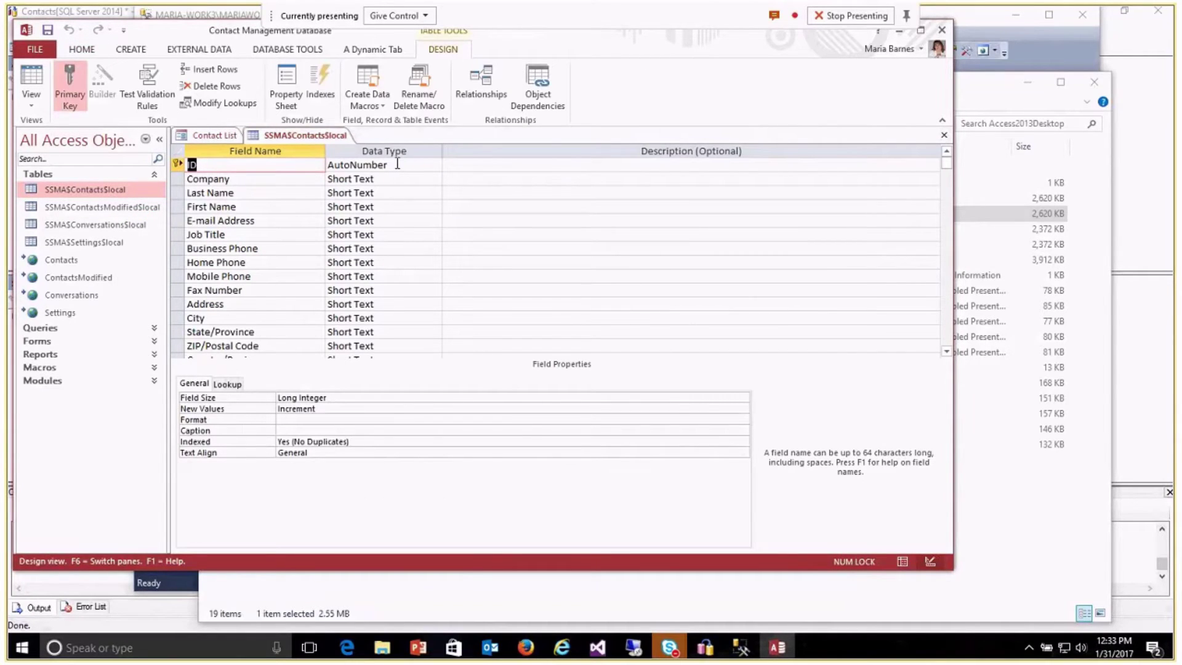
{"action": "left_click", "coordinate": [397, 163]}
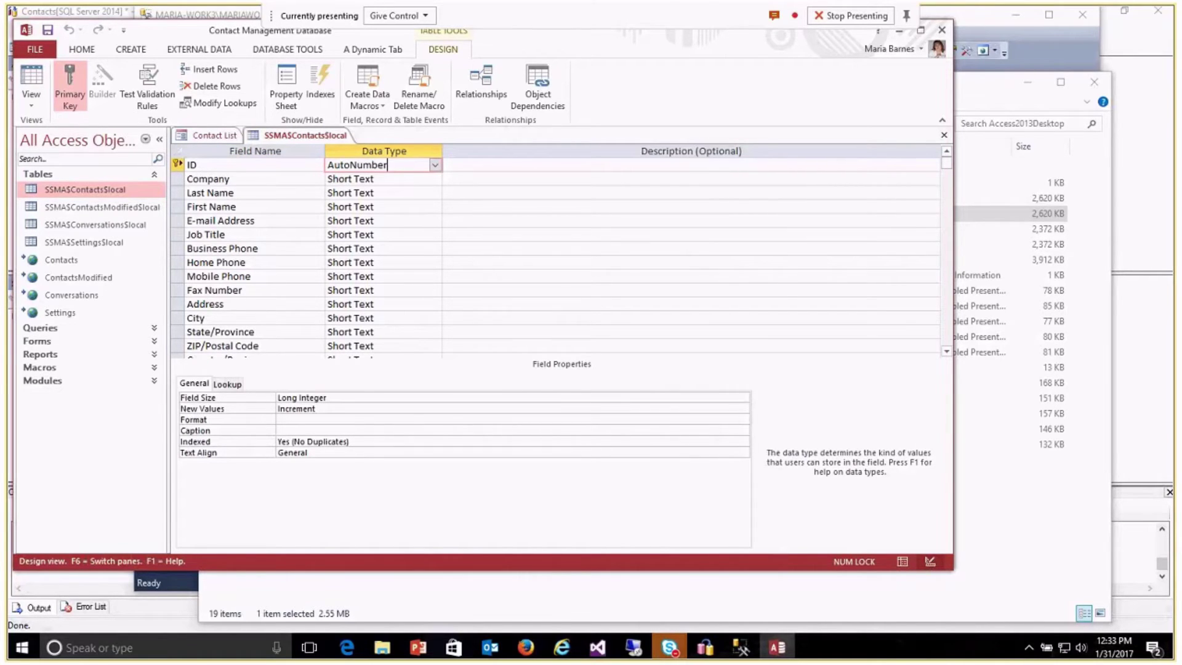
Switch to SQL Server Management Studio, enlarge the column properties and expand the Identity Specification of the ID column in dbo.Contacts
{"action": "key", "text": "alt+Tab"}
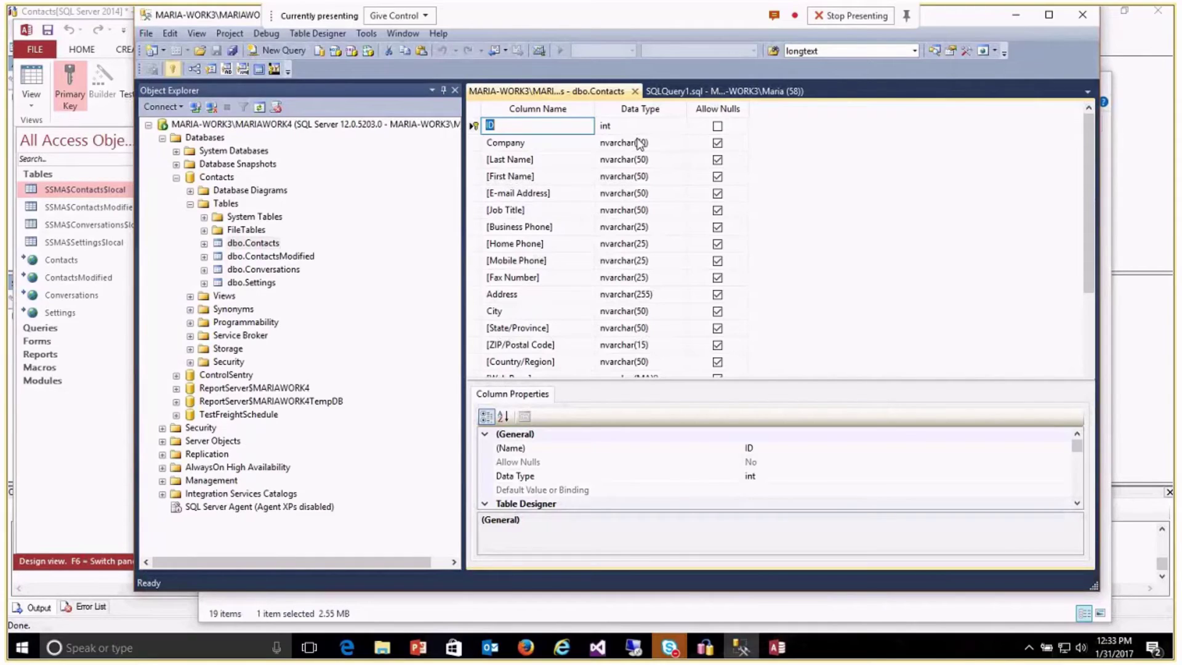
{"action": "left_click_drag", "start_coordinate": [609, 378], "coordinate": [614, 290]}
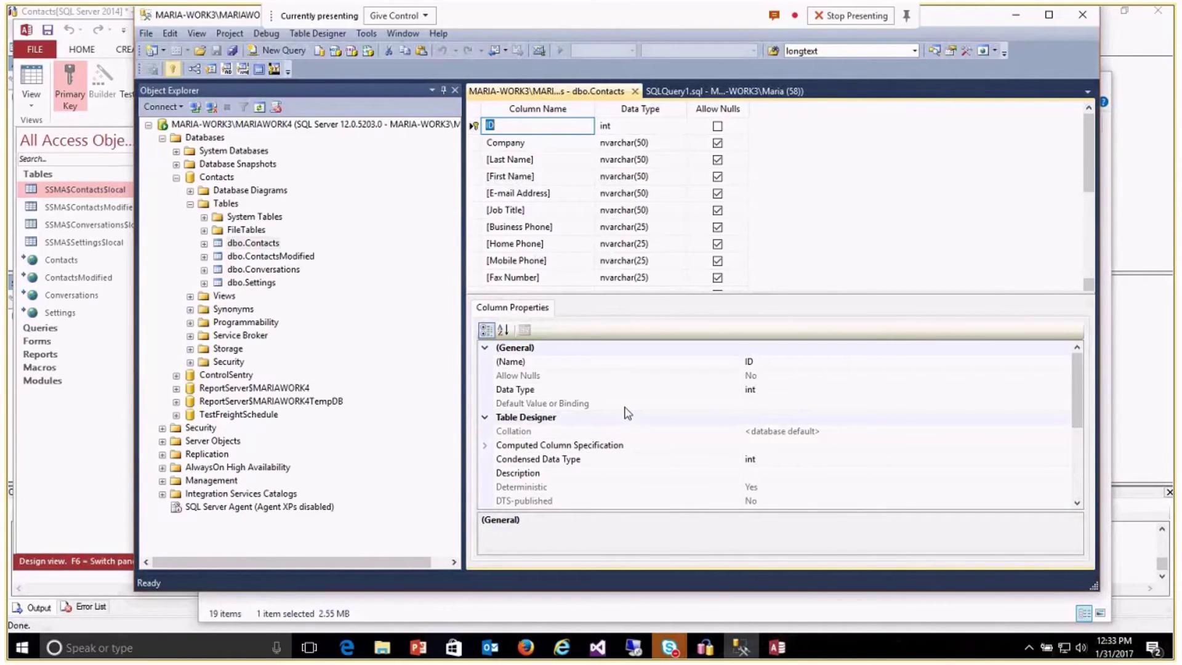
{"action": "scroll", "coordinate": [627, 413], "scroll_direction": "down", "scroll_amount": 2}
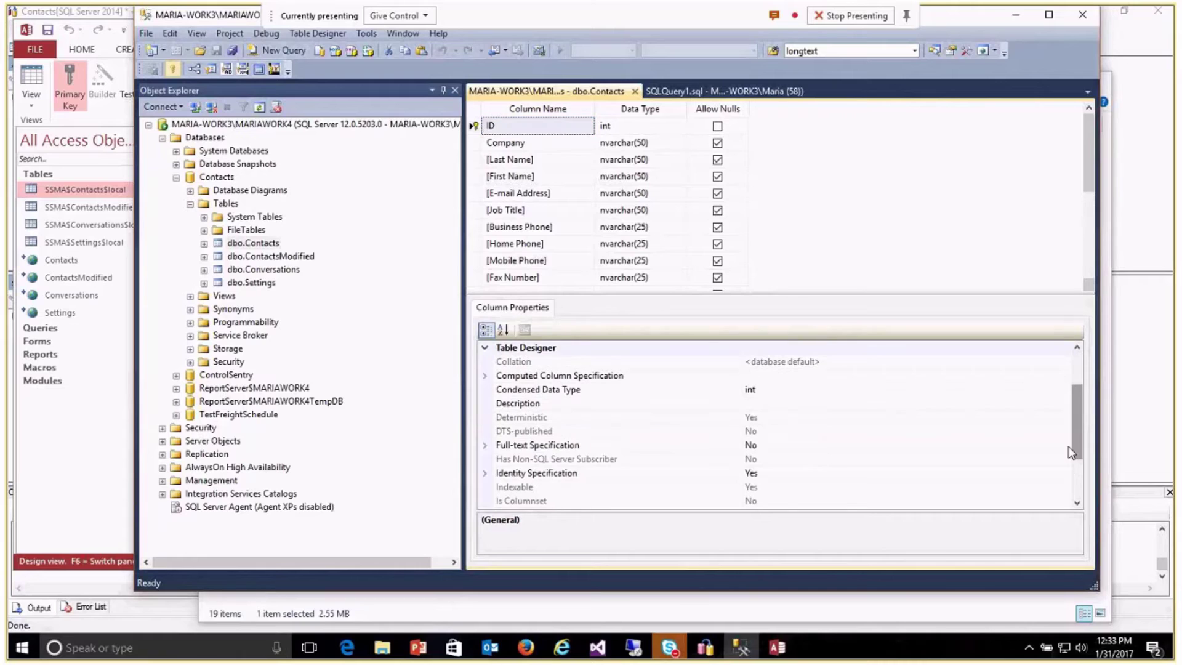
{"action": "left_click", "coordinate": [486, 473]}
{"action": "scroll", "coordinate": [1074, 416], "scroll_direction": "down", "scroll_amount": 2}
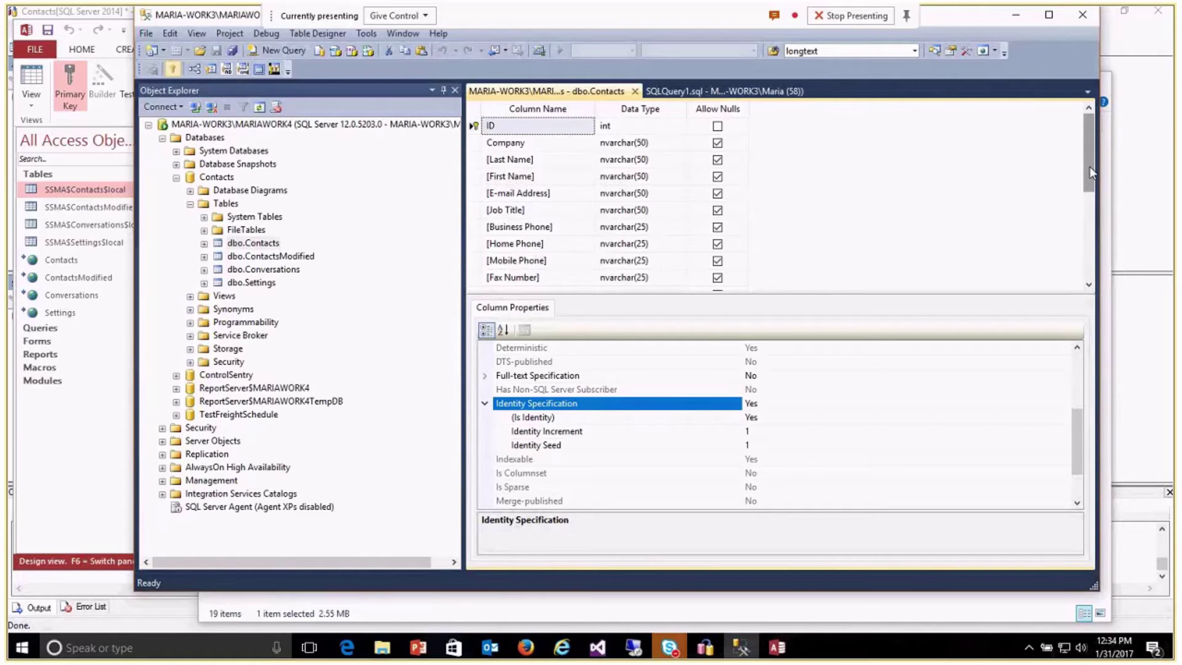
Inspect the SSMA_TimeStamp column of dbo.Contacts and the list of columns in dbo.ContactsModified
{"action": "left_click_drag", "start_coordinate": [1090, 167], "coordinate": [1088, 263]}
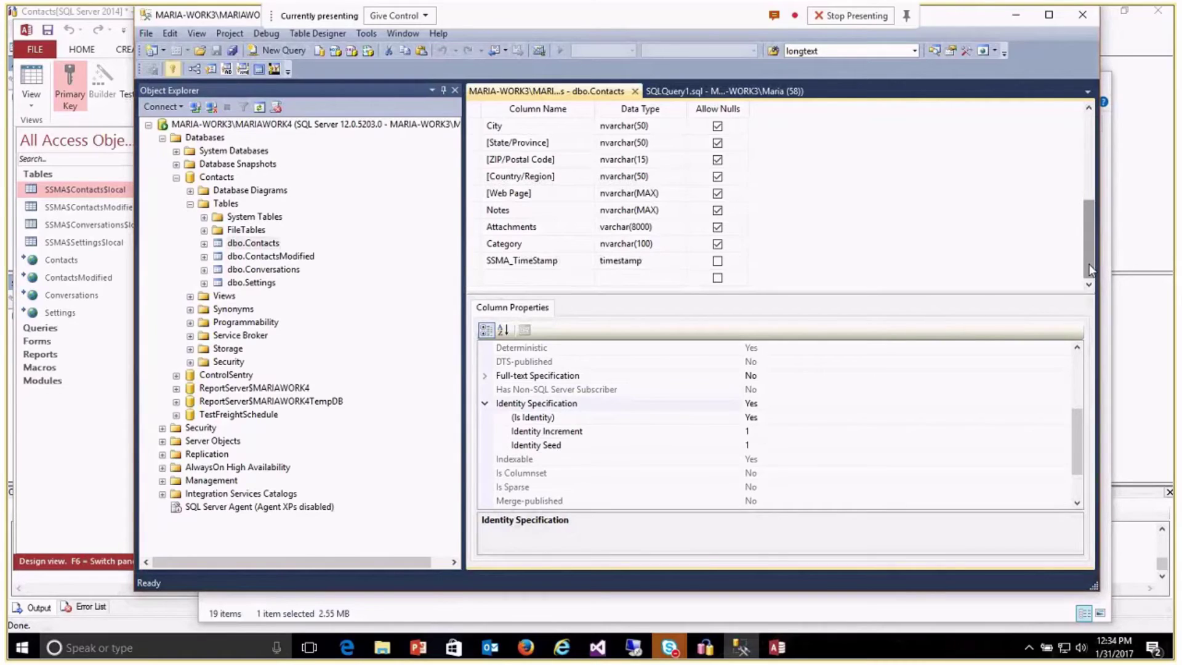
{"action": "left_click", "coordinate": [583, 260]}
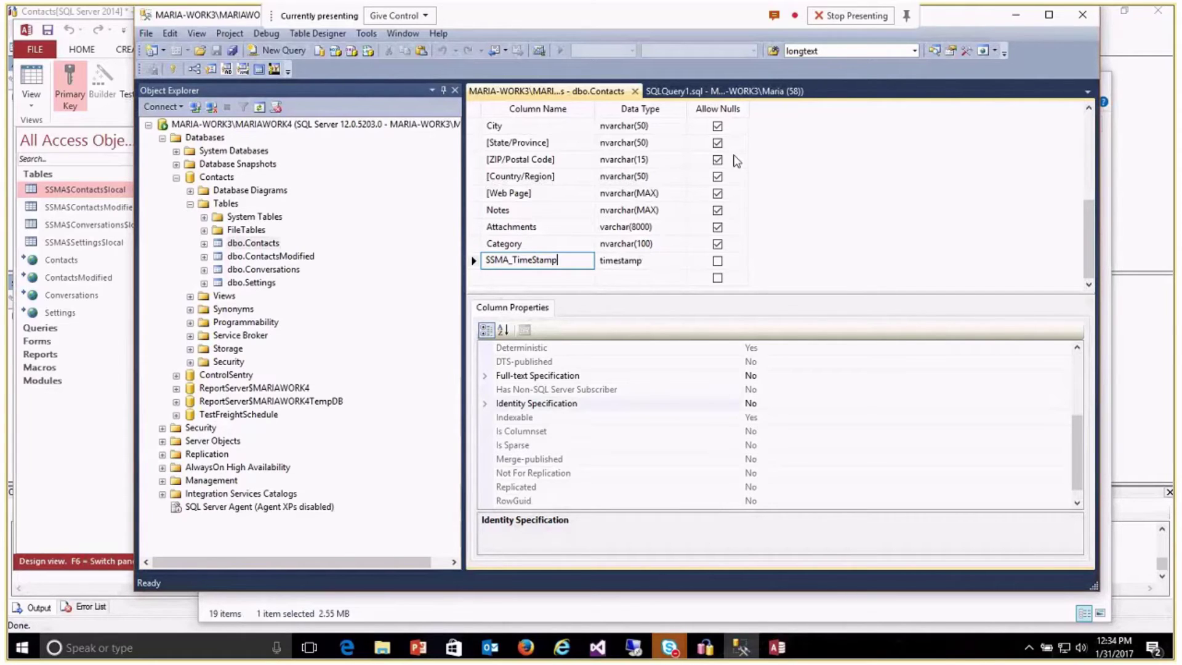
{"action": "left_click", "coordinate": [203, 257]}
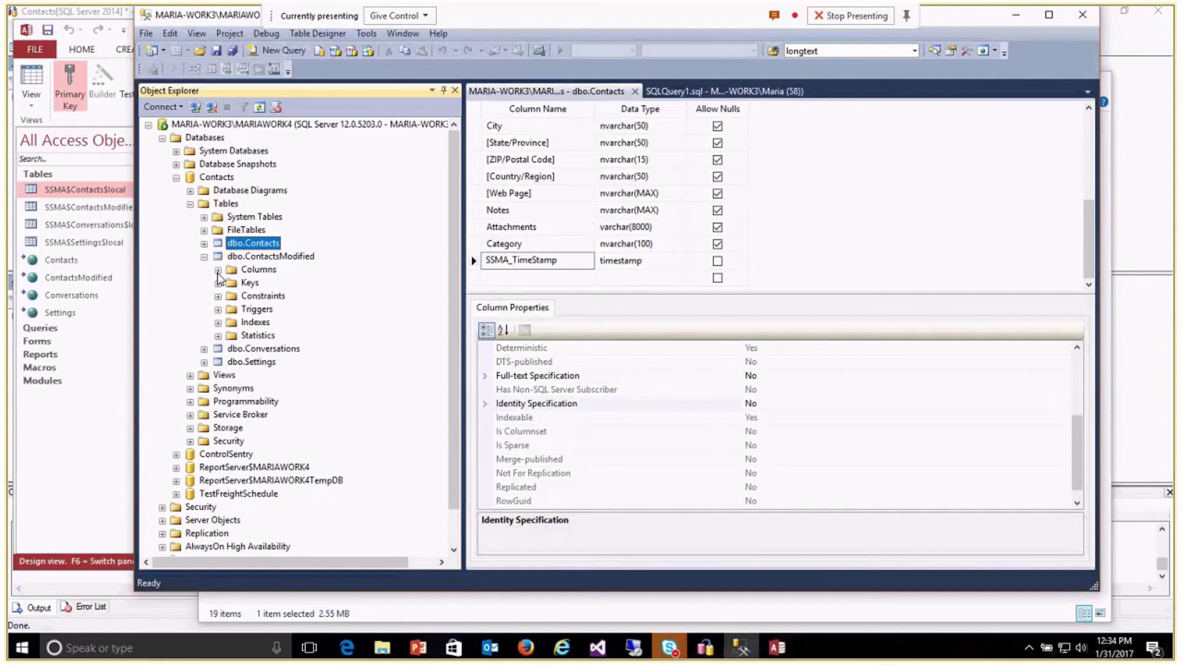
{"action": "left_click", "coordinate": [218, 270]}
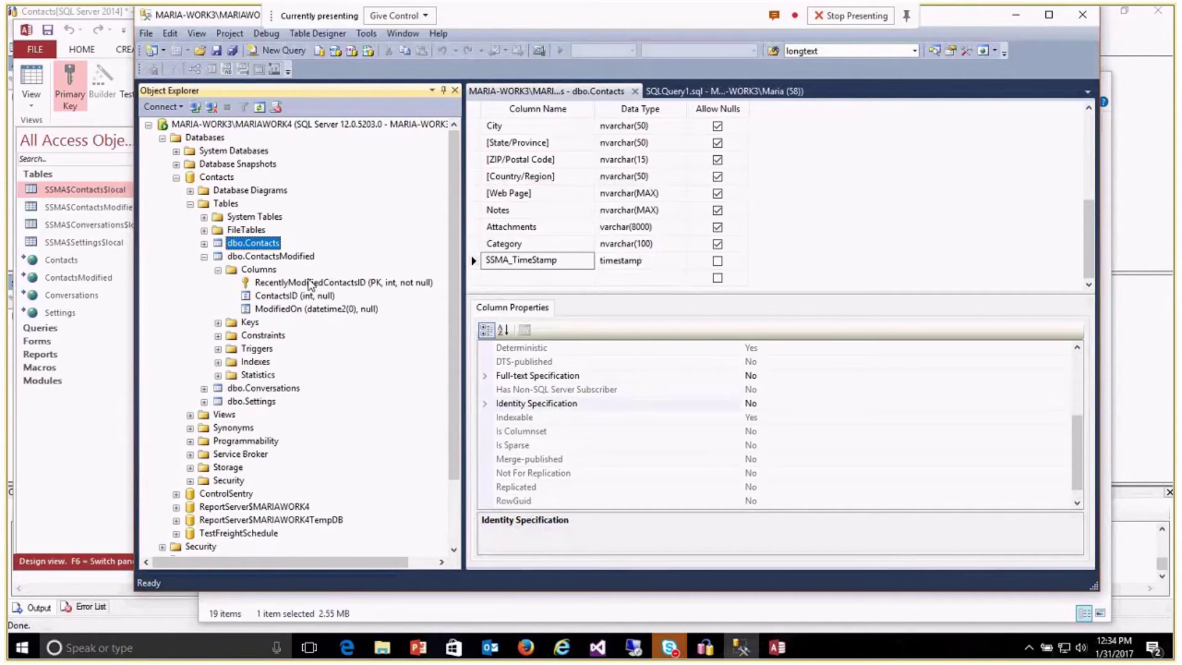
{"action": "left_click", "coordinate": [205, 257]}
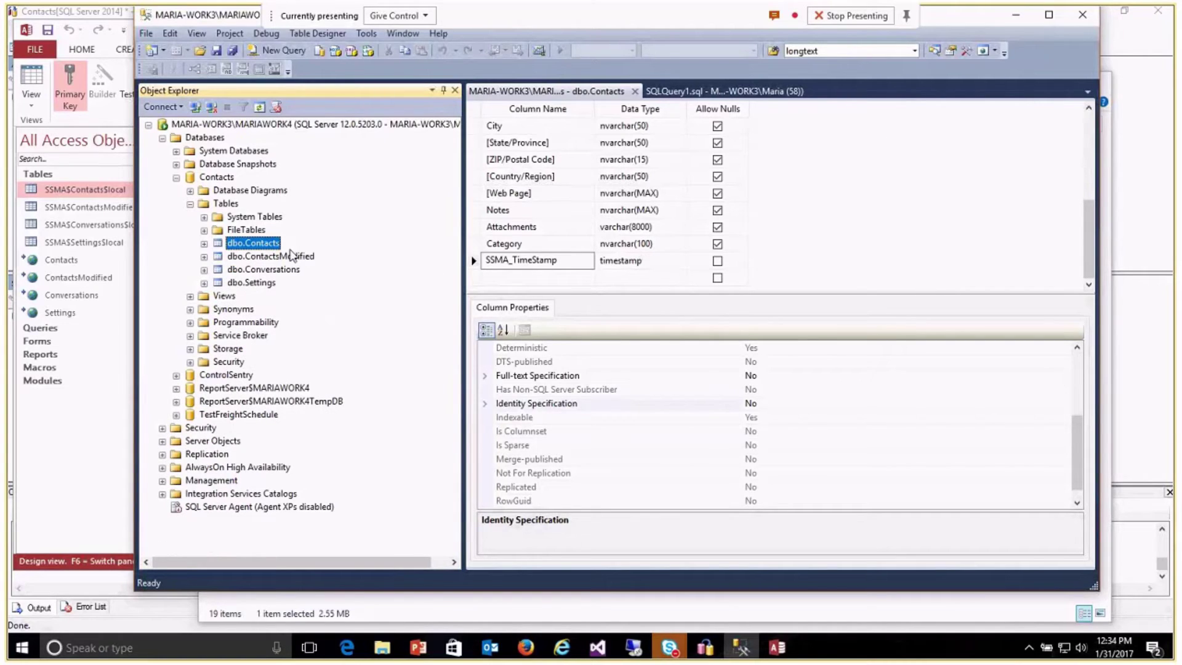
Switch back to Access, close the SSMA$Contacts$local design and select the linked Contacts table
{"action": "left_click", "coordinate": [94, 208]}
{"action": "left_click", "coordinate": [944, 135]}
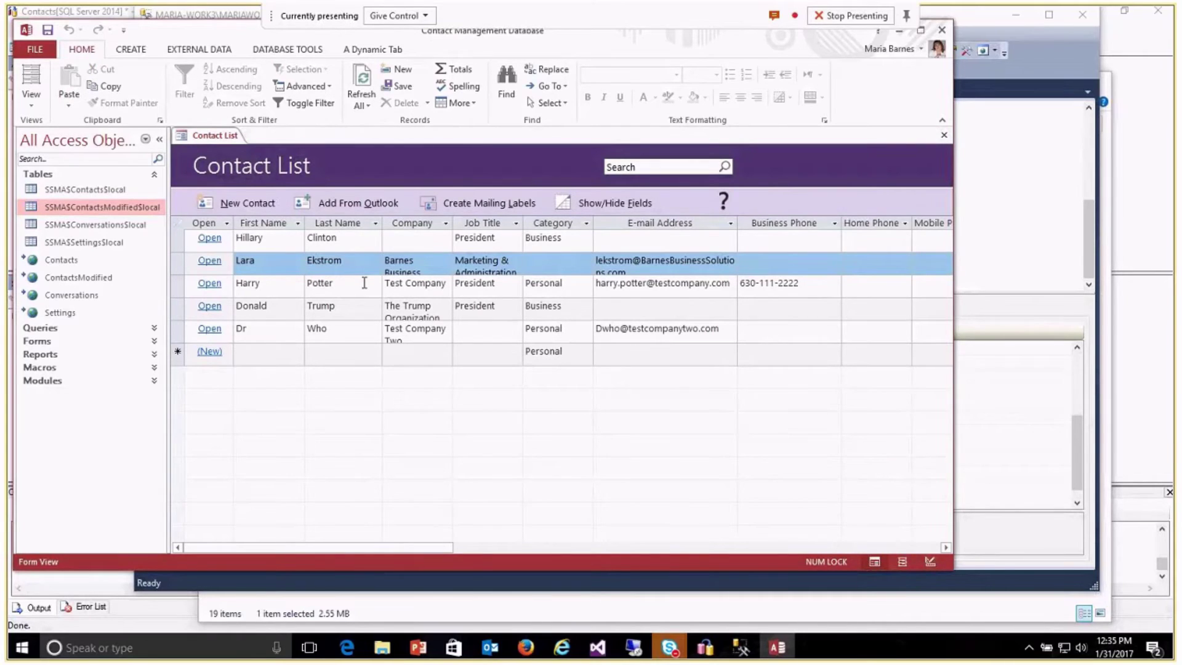
{"action": "left_click", "coordinate": [54, 261]}
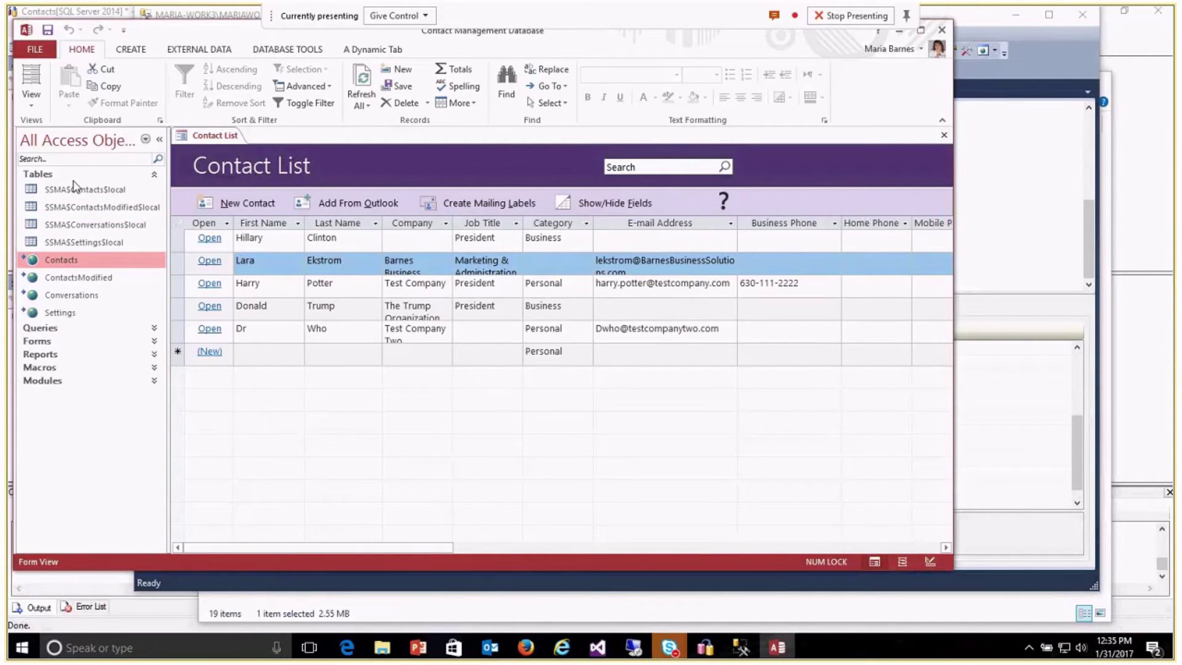
{"action": "mouse_move", "coordinate": [57, 265]}
Turn on the display of system objects for the Access database and select the USysRibbons table
{"action": "right_click", "coordinate": [123, 142]}
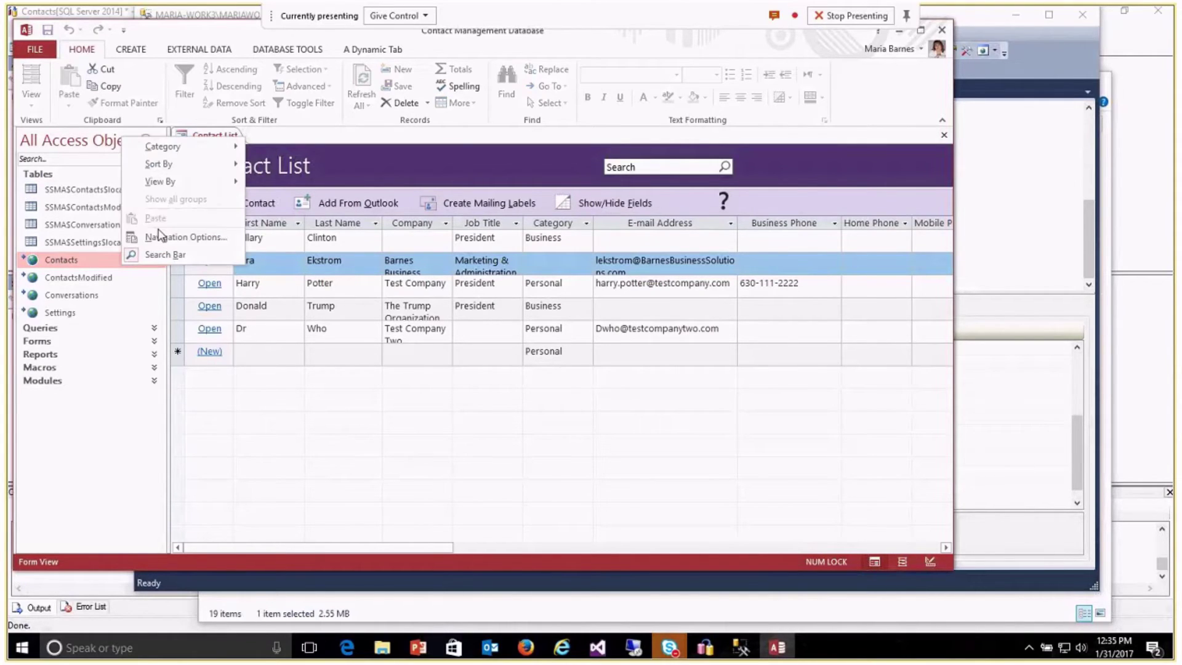
{"action": "left_click", "coordinate": [159, 237]}
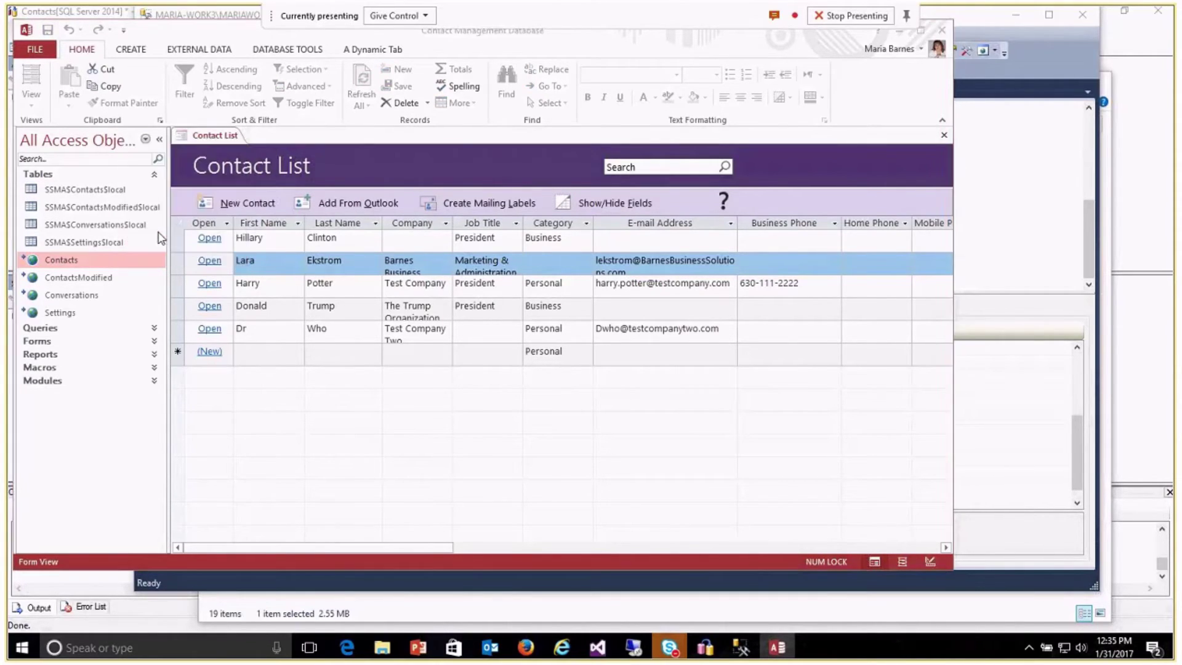
{"action": "left_click", "coordinate": [368, 407]}
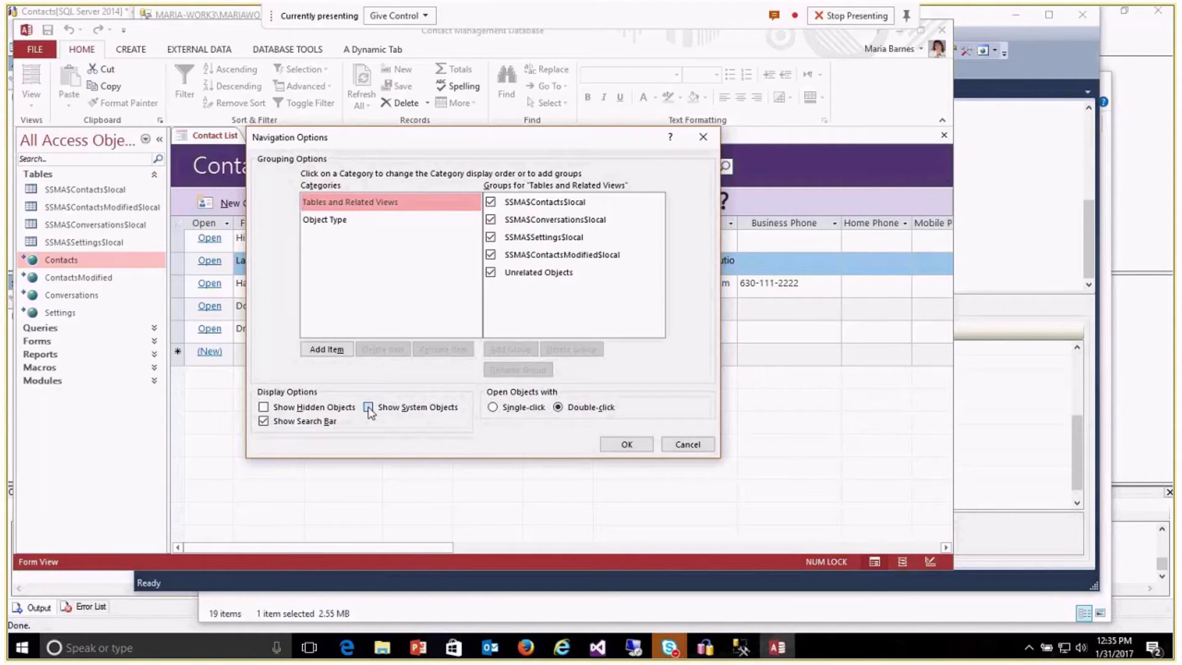
{"action": "left_click", "coordinate": [626, 444]}
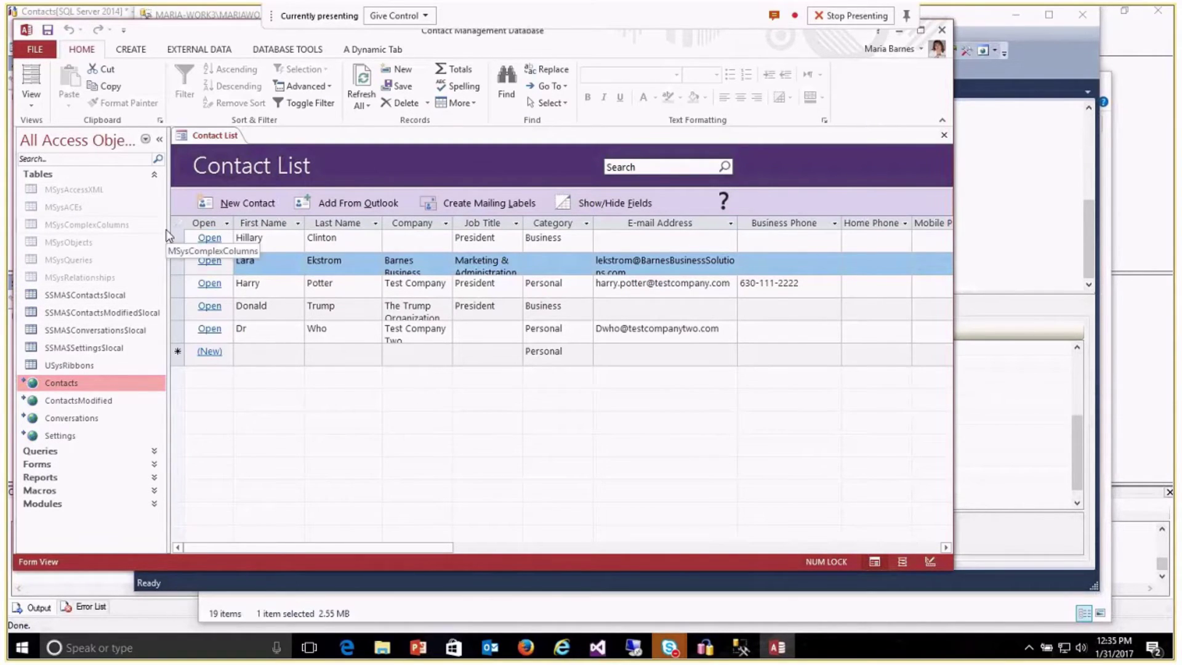
{"action": "left_click", "coordinate": [66, 370]}
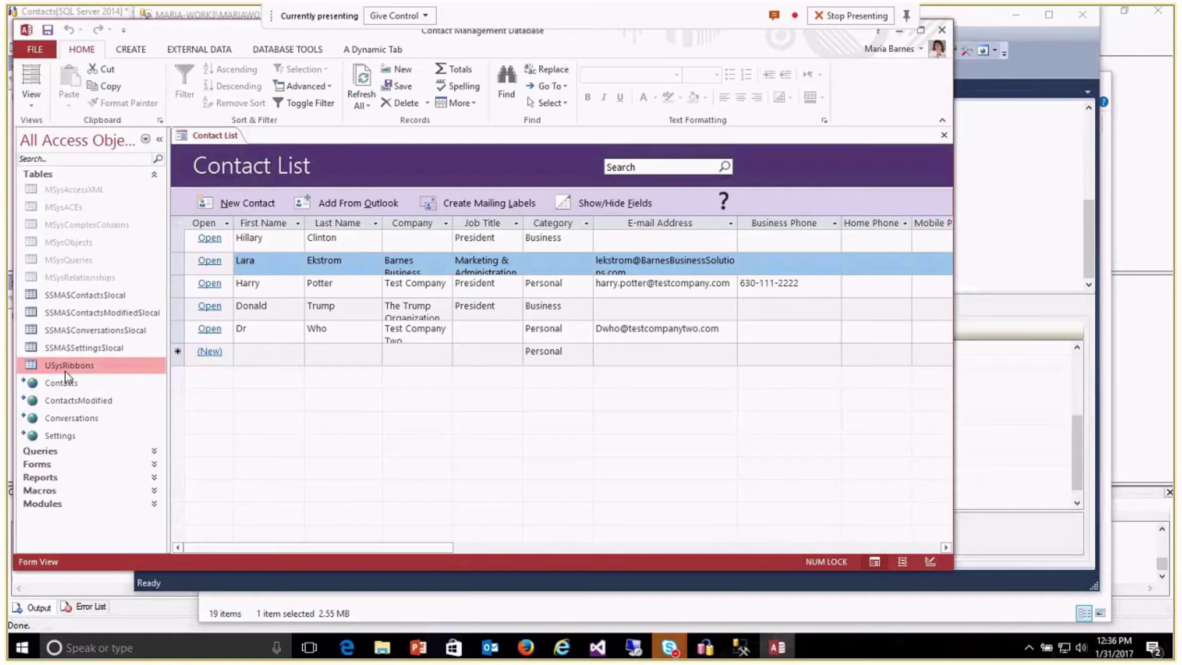
View the details of the second contact in the Contact List, close them and close the Access database
{"action": "left_click", "coordinate": [213, 264]}
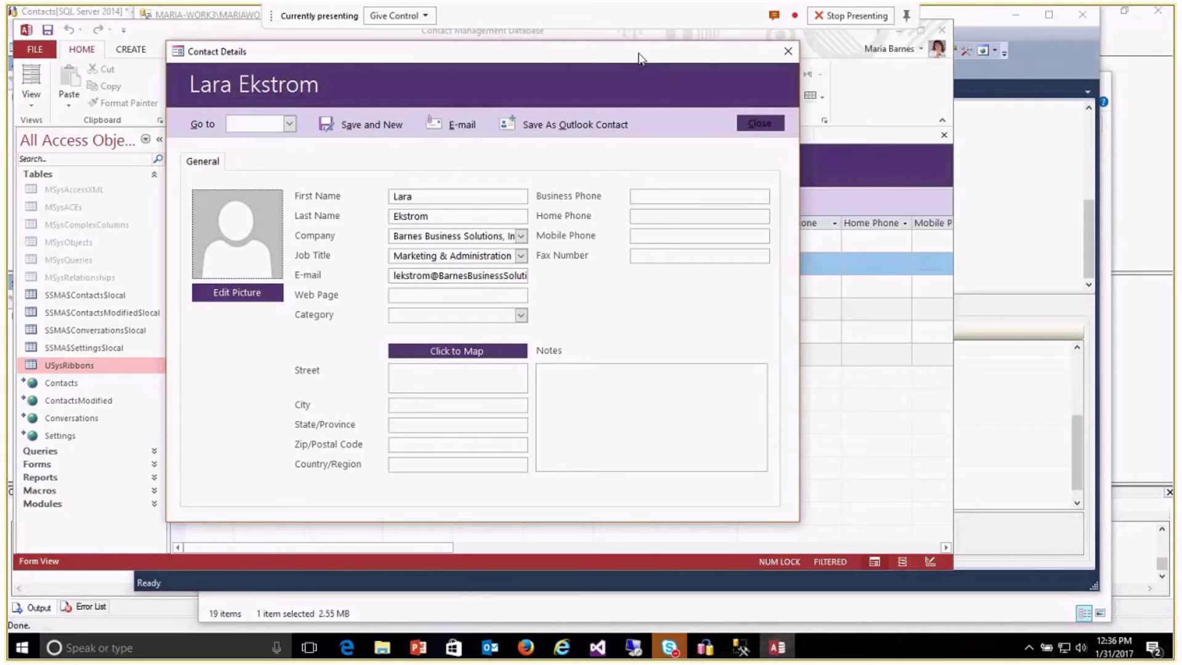
{"action": "left_click", "coordinate": [788, 52]}
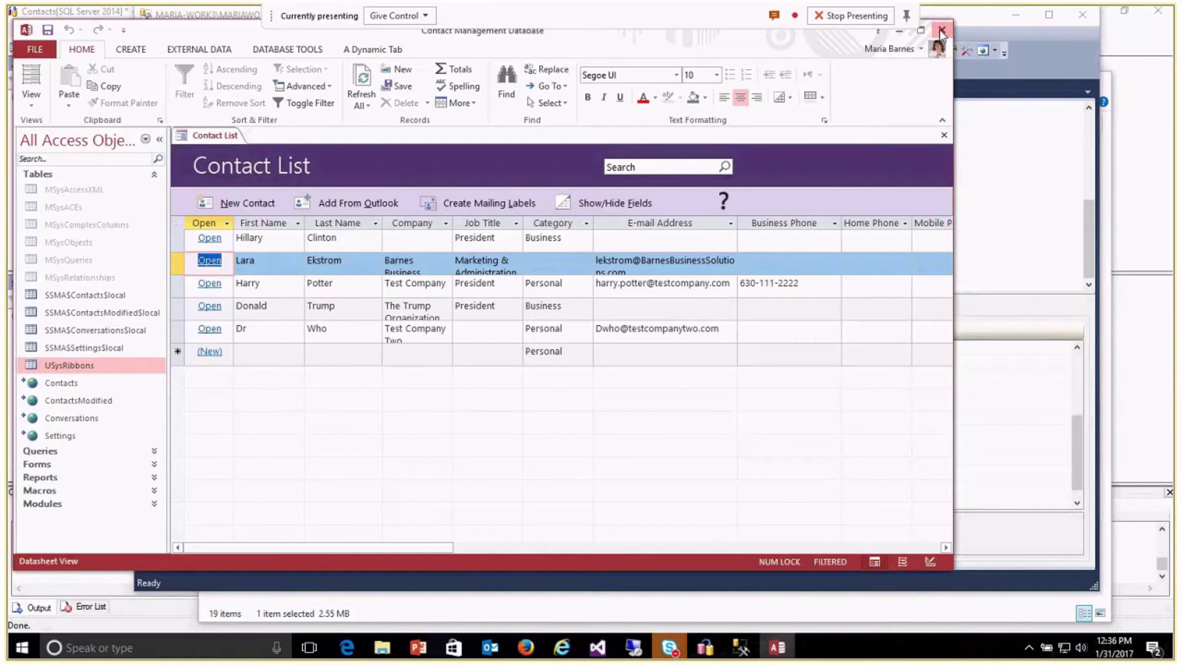
{"action": "left_click", "coordinate": [940, 29]}
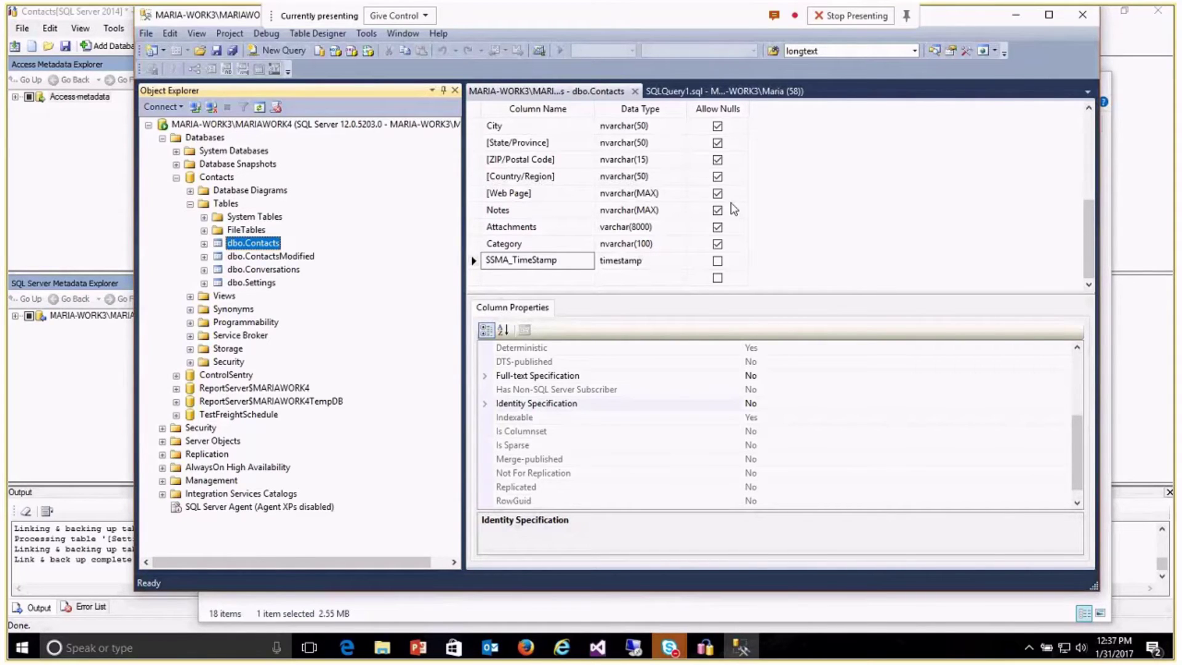
Close the dbo.Contacts design and its top 1000 rows query, and switch to SQL Server Migration Assistant
{"action": "left_click", "coordinate": [635, 92]}
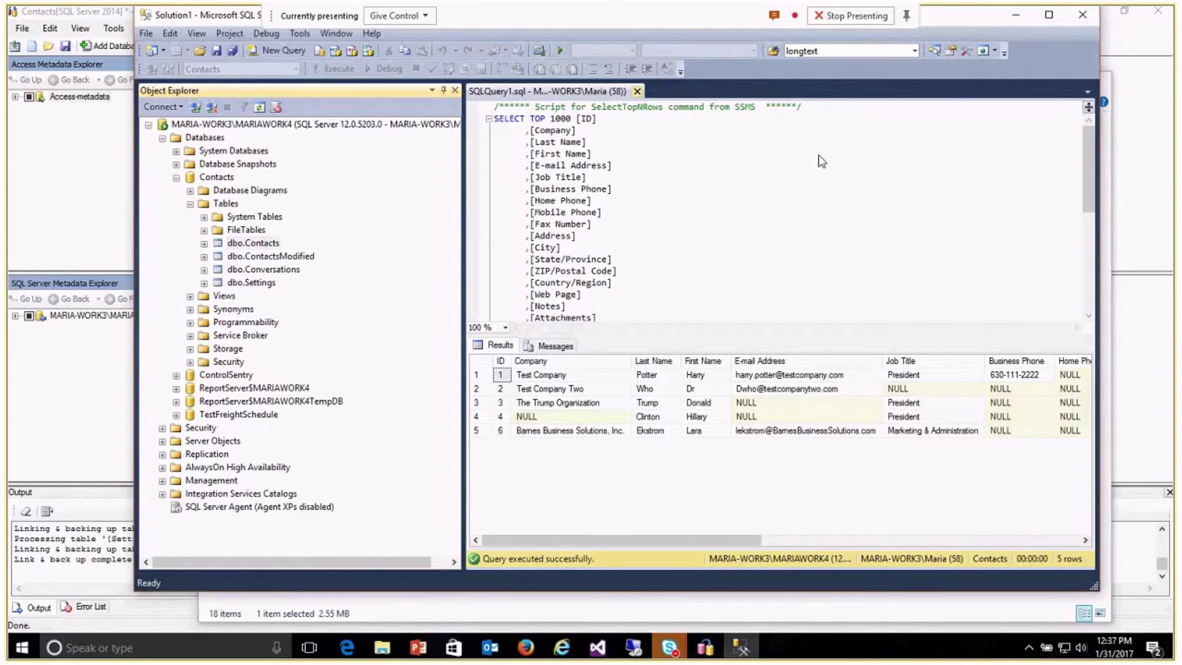
{"action": "key", "text": "ctrl+F4"}
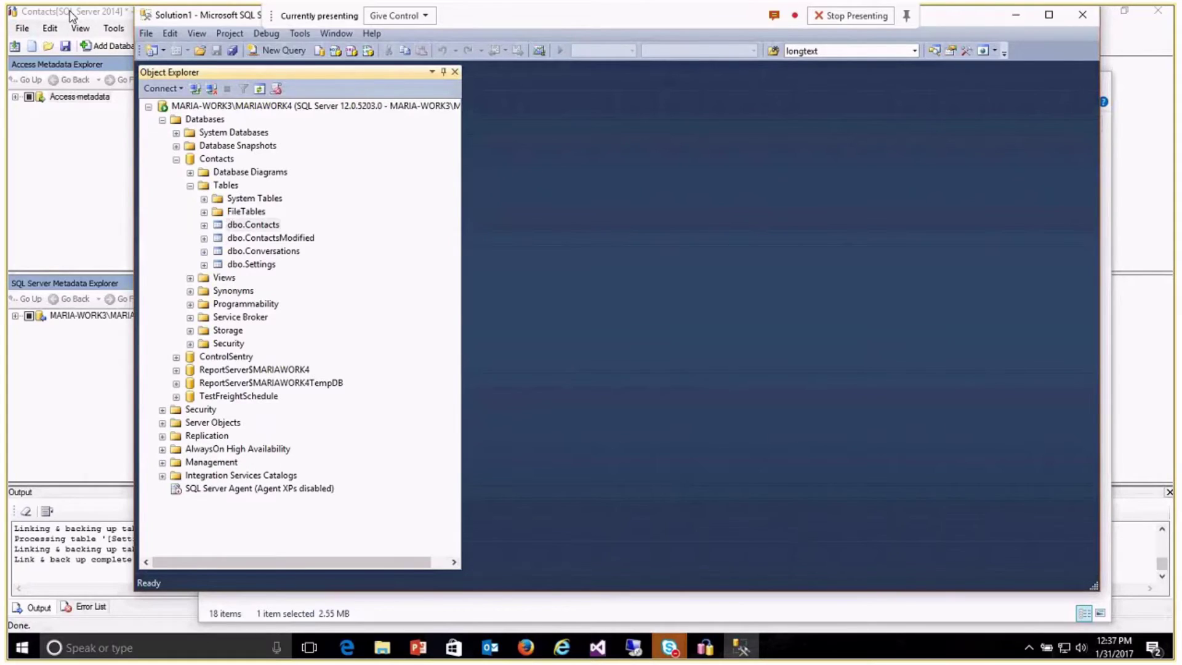
{"action": "left_click", "coordinate": [72, 16]}
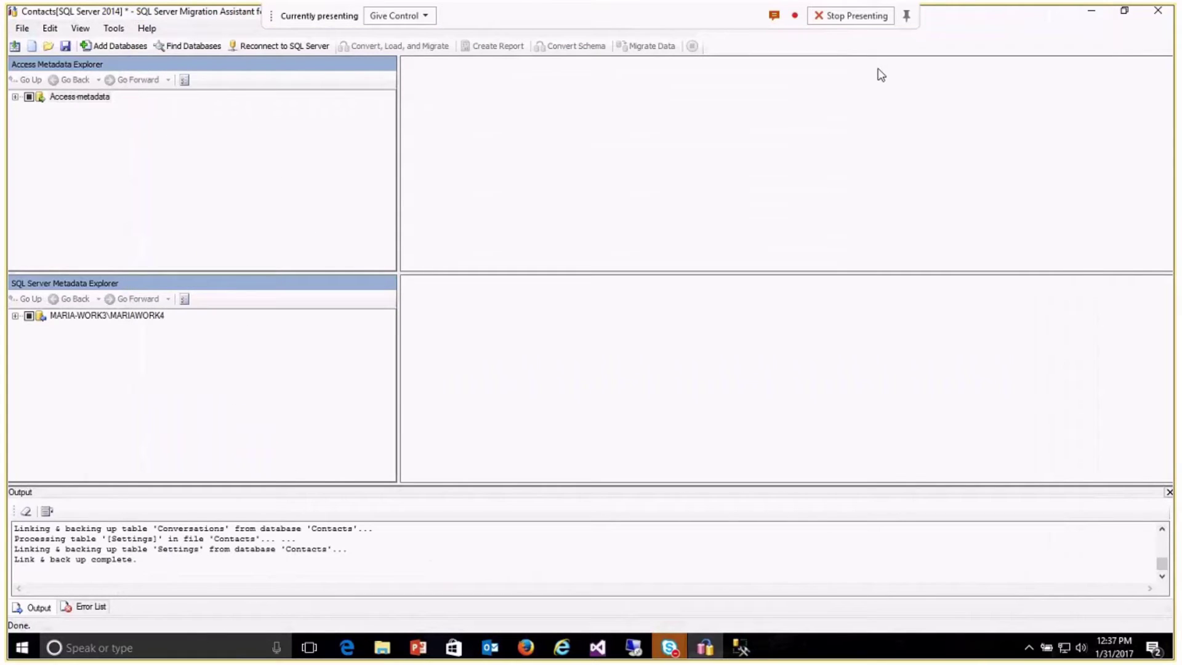
Start a new Migration Wizard, saving the Contacts project without loading the Contacts database into its metadata
{"action": "left_click", "coordinate": [22, 29]}
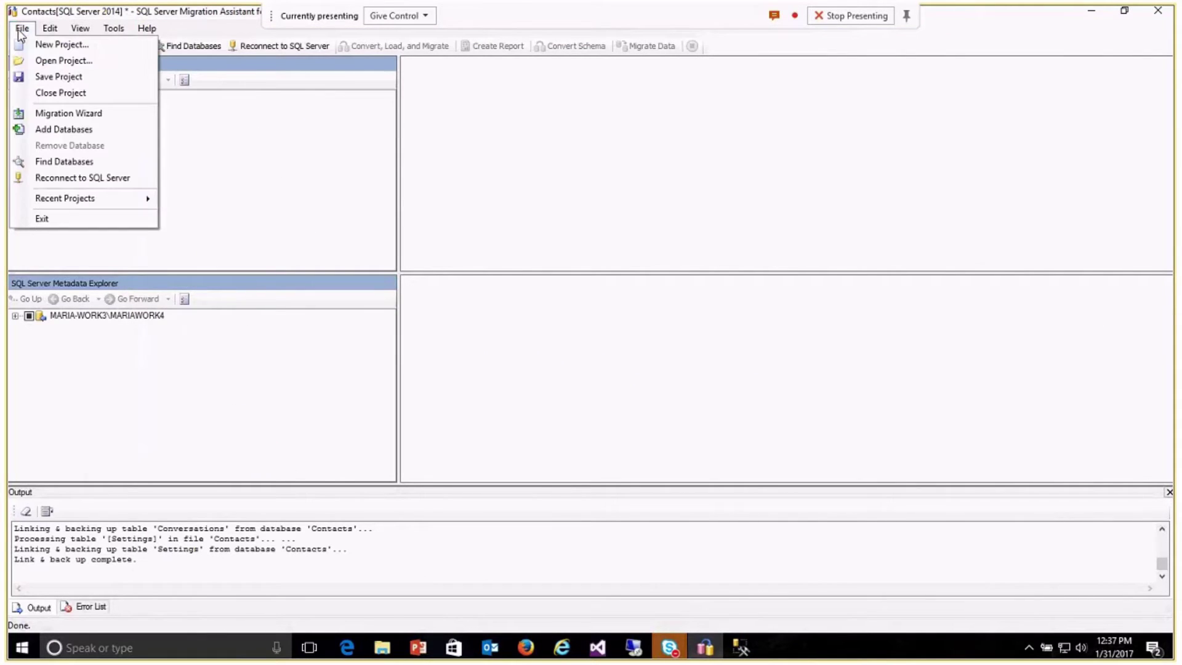
{"action": "left_click", "coordinate": [40, 113]}
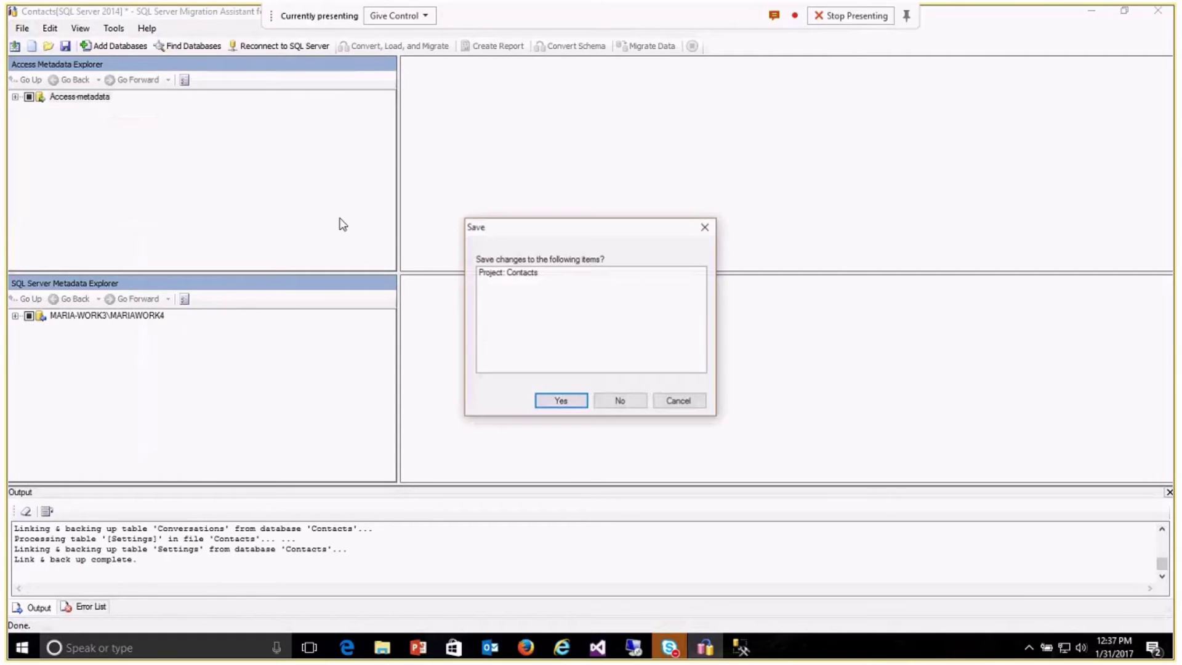
{"action": "left_click", "coordinate": [558, 406]}
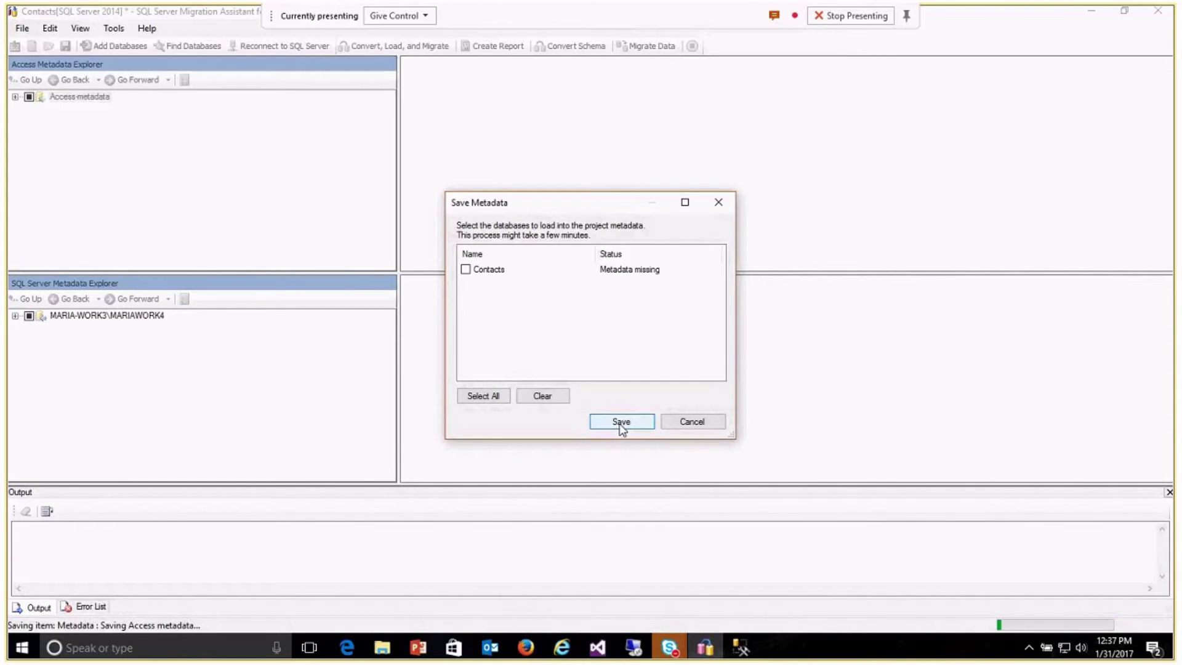
{"action": "left_click", "coordinate": [622, 424]}
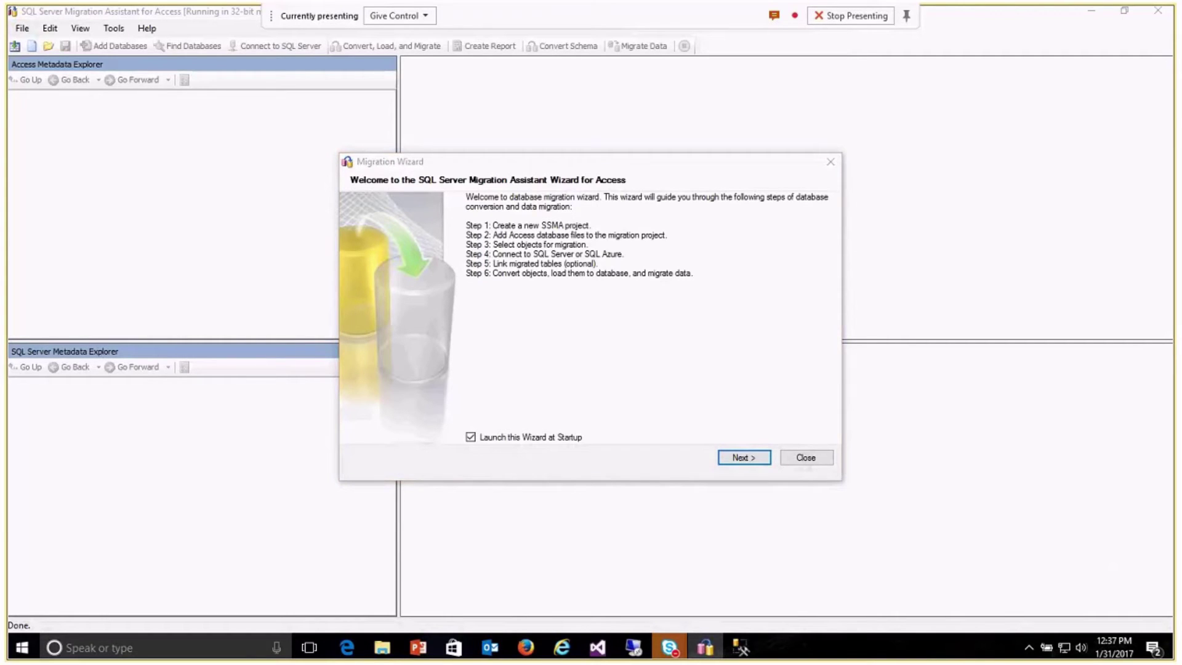
Switch to File Explorer and make a backup copy of TimeAndBillingBE.accdb in the Access2013Desktop folder
{"action": "key", "text": "alt+Tab"}
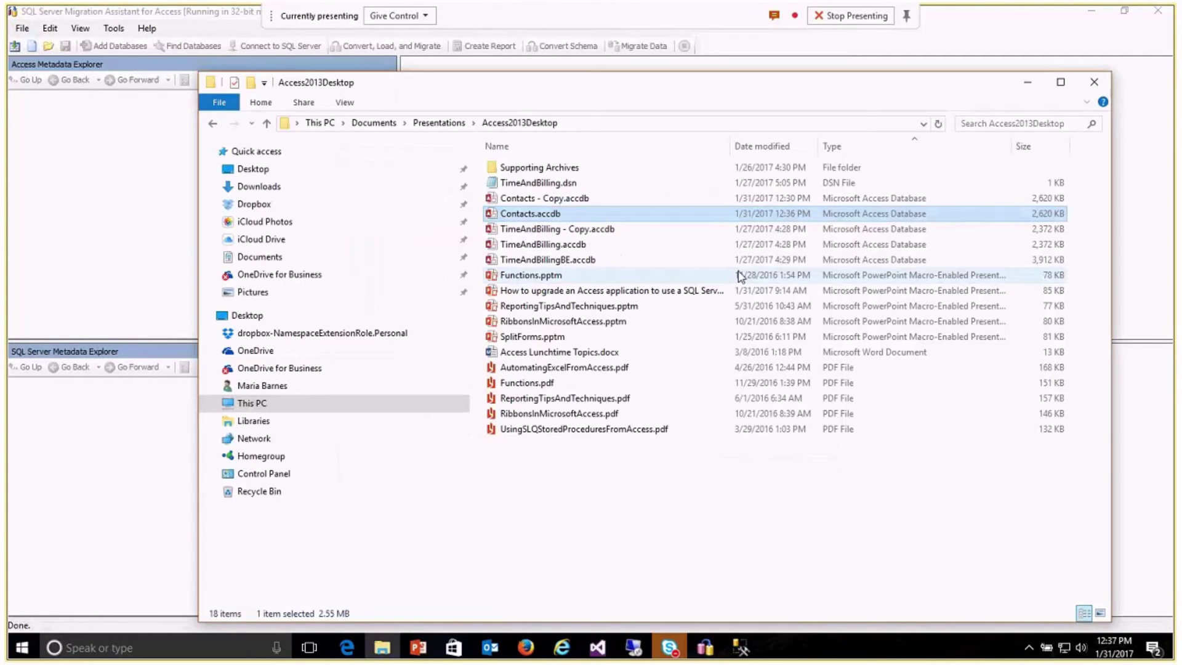
{"action": "left_click", "coordinate": [537, 260]}
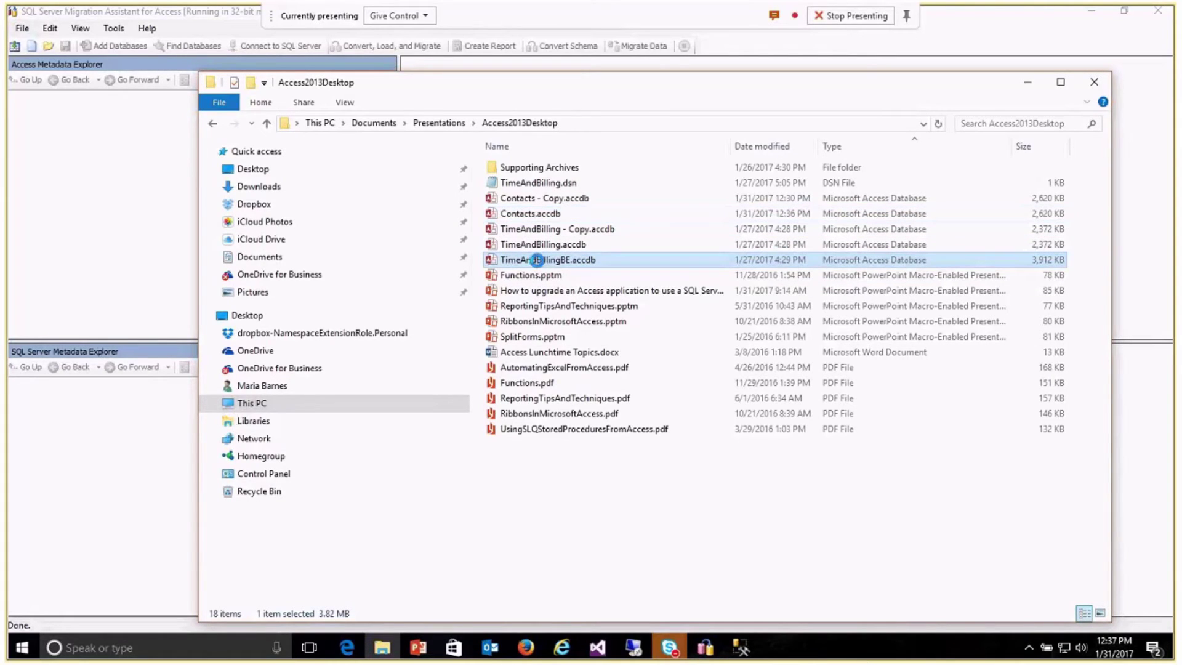
{"action": "right_click", "coordinate": [537, 260]}
{"action": "left_click", "coordinate": [582, 444]}
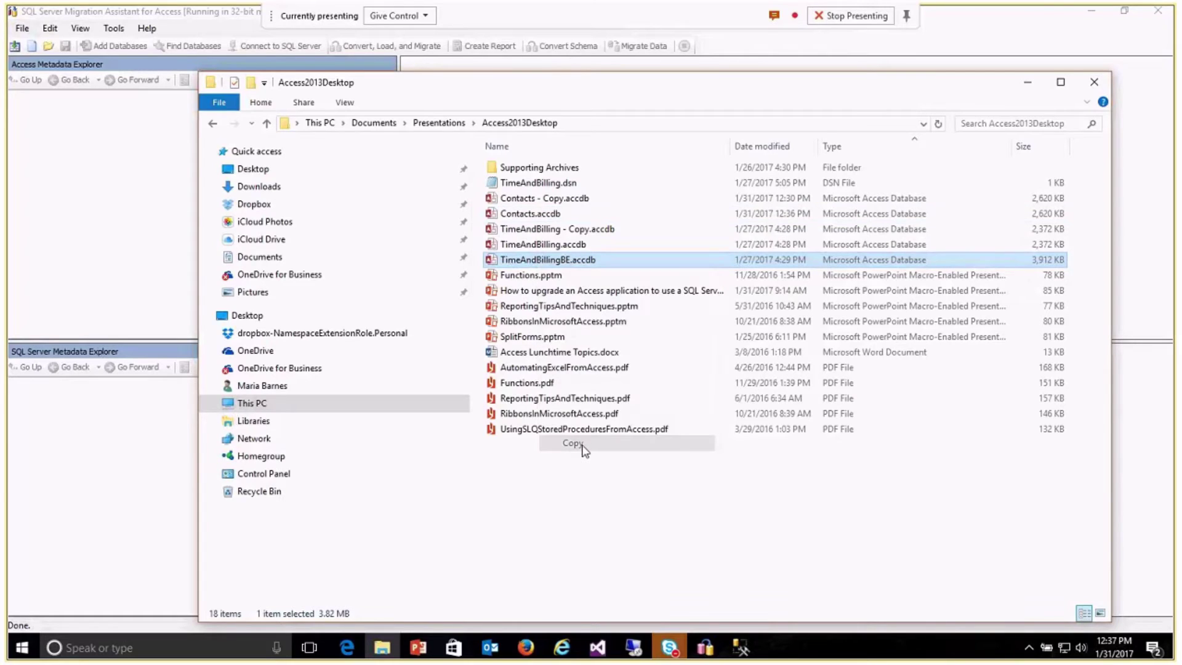
{"action": "right_click", "coordinate": [688, 279]}
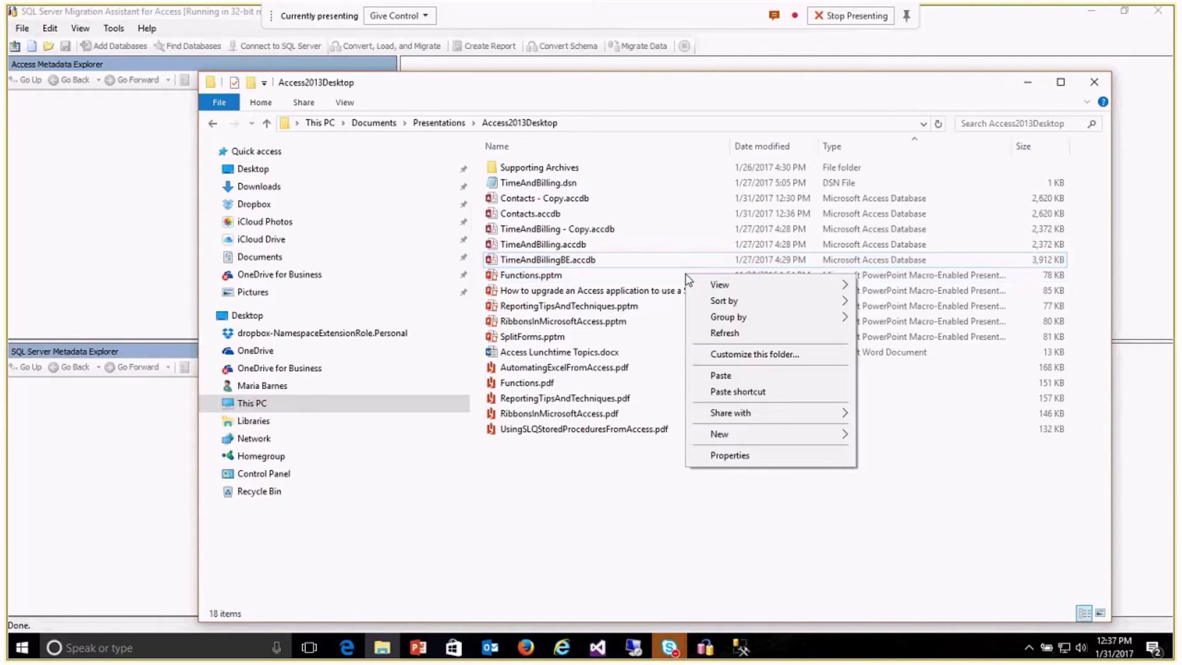
{"action": "left_click", "coordinate": [718, 376]}
Open TimeAndBilling.accdb in Access, turn off the display of system objects and show all object groups
{"action": "left_click", "coordinate": [565, 246]}
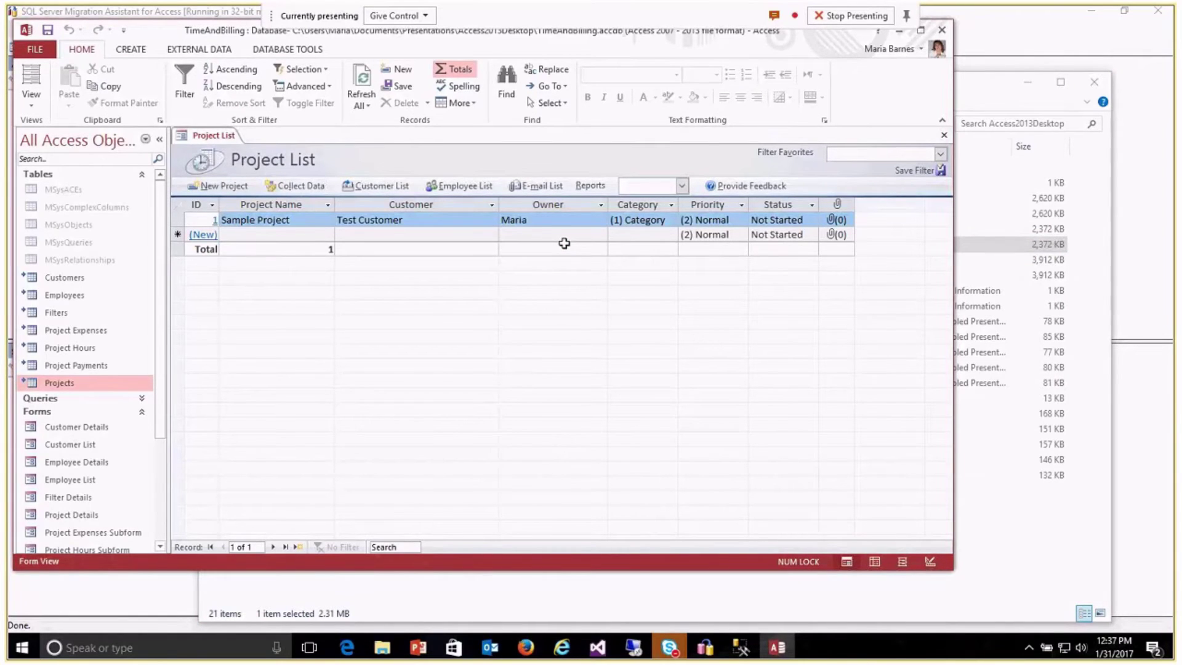
{"action": "left_click", "coordinate": [104, 179]}
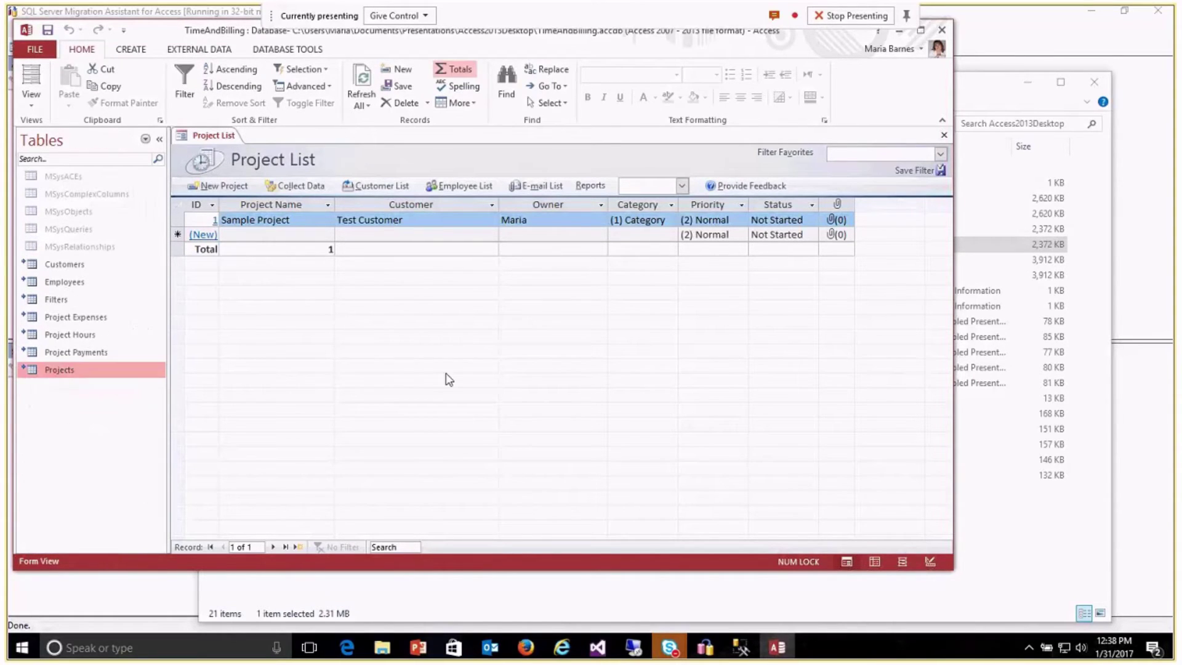
{"action": "right_click", "coordinate": [125, 145]}
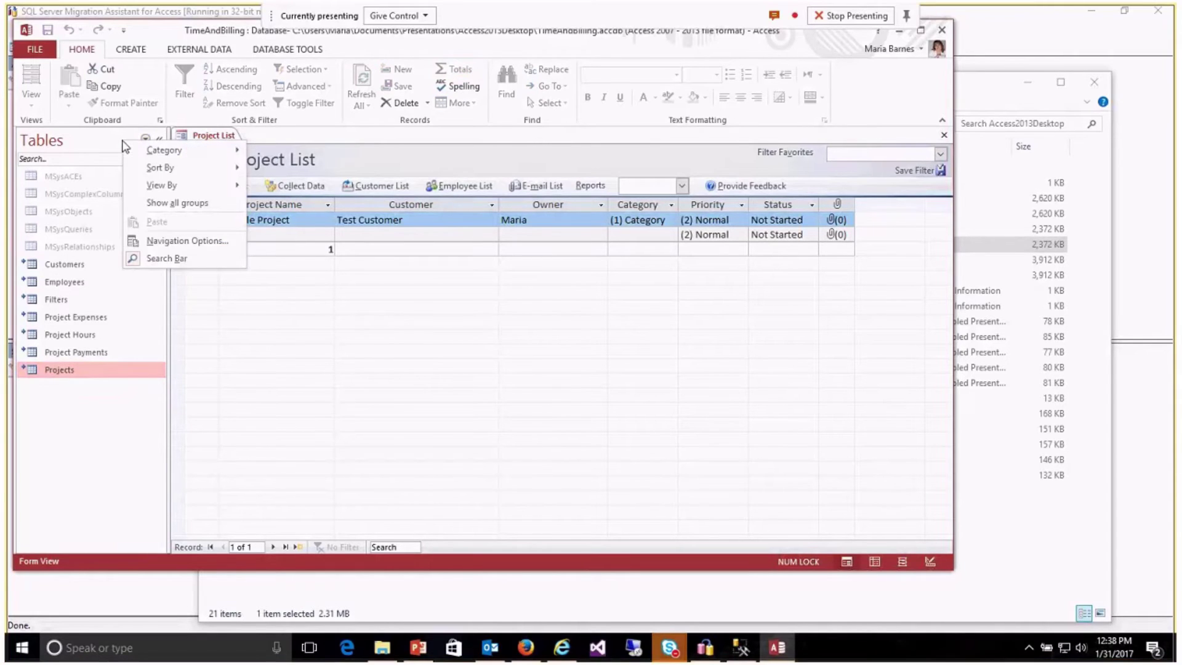
{"action": "left_click", "coordinate": [162, 245]}
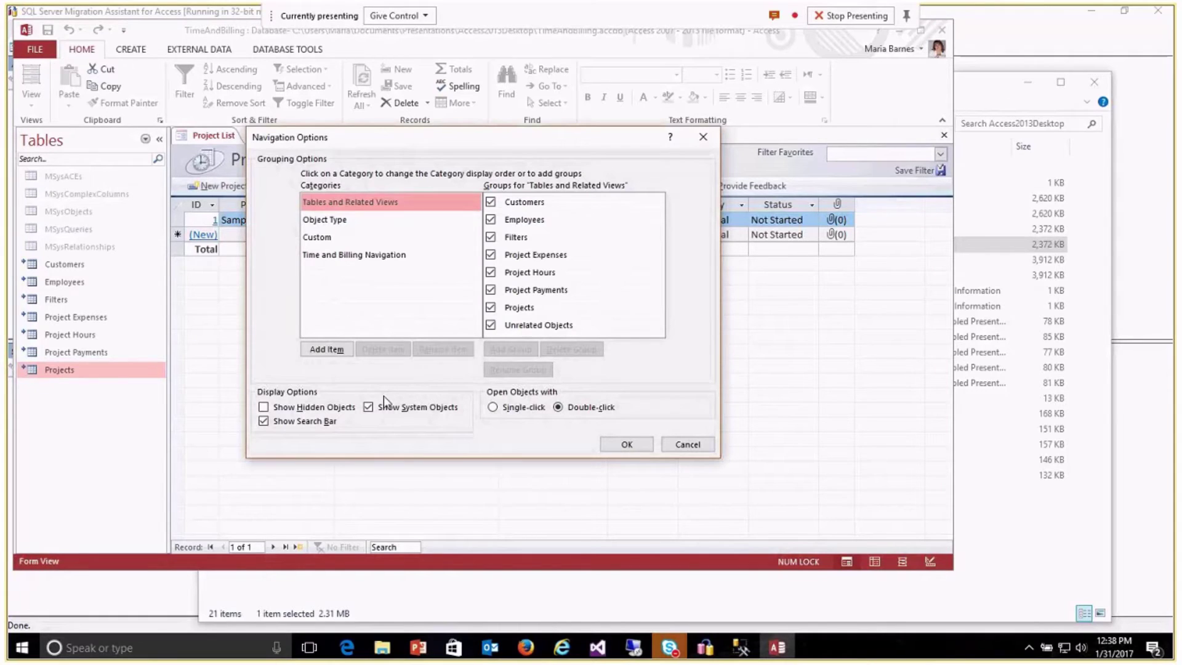
{"action": "left_click", "coordinate": [369, 407]}
{"action": "left_click", "coordinate": [609, 445]}
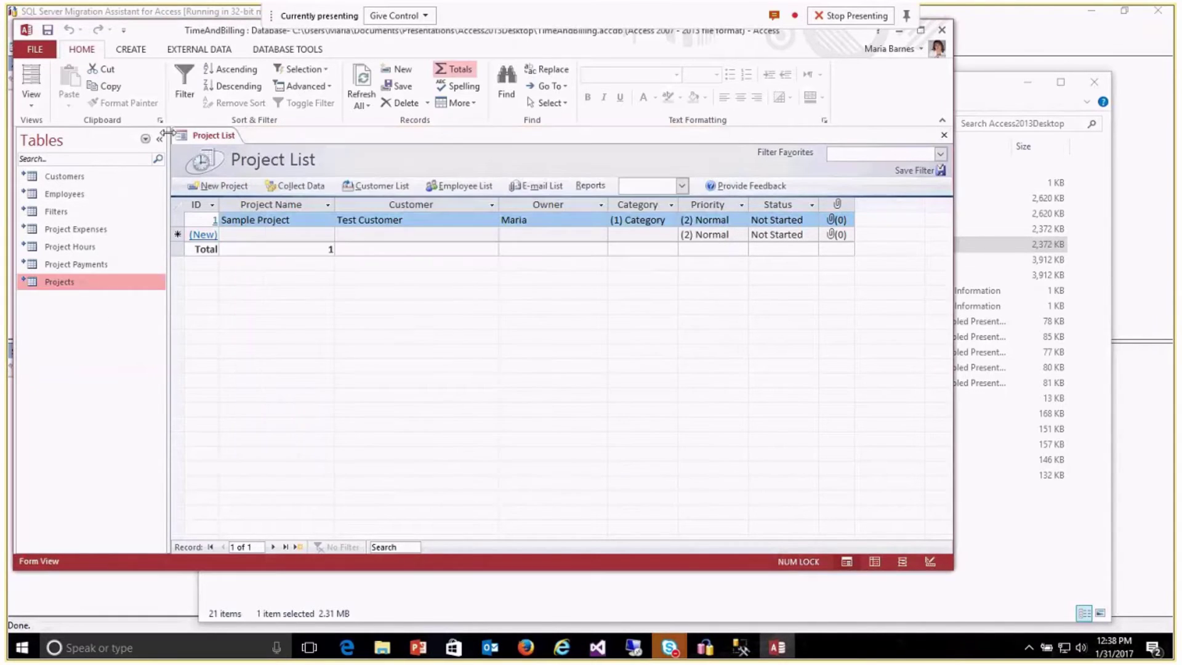
{"action": "right_click", "coordinate": [117, 143]}
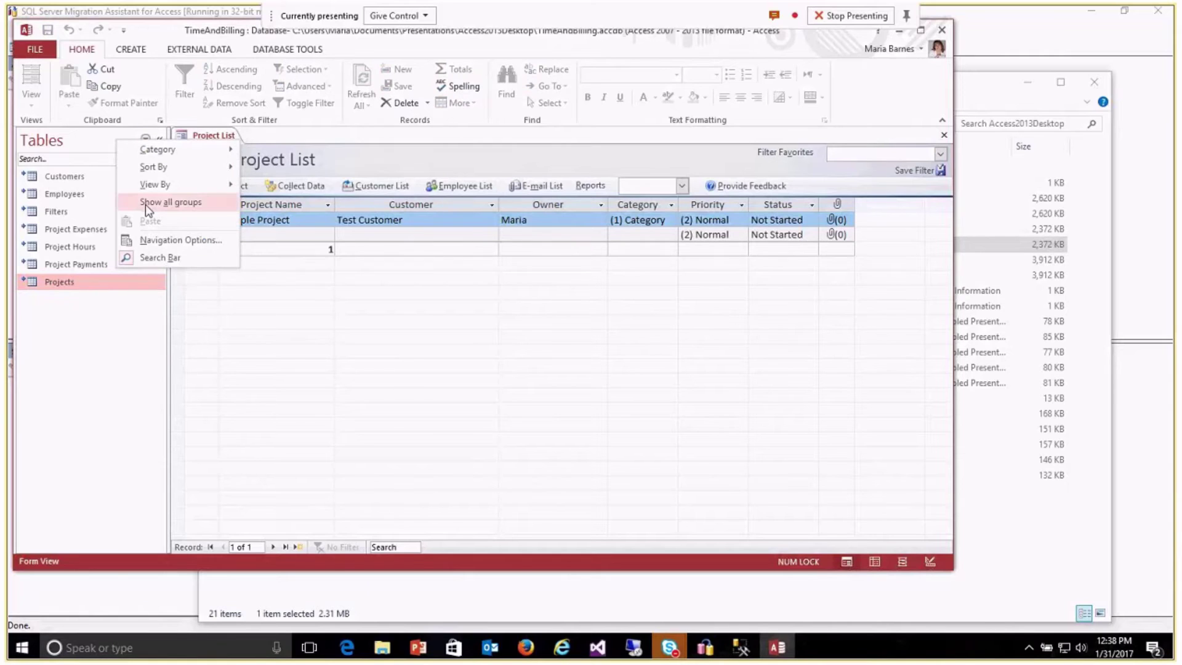
{"action": "key", "text": "Escape"}
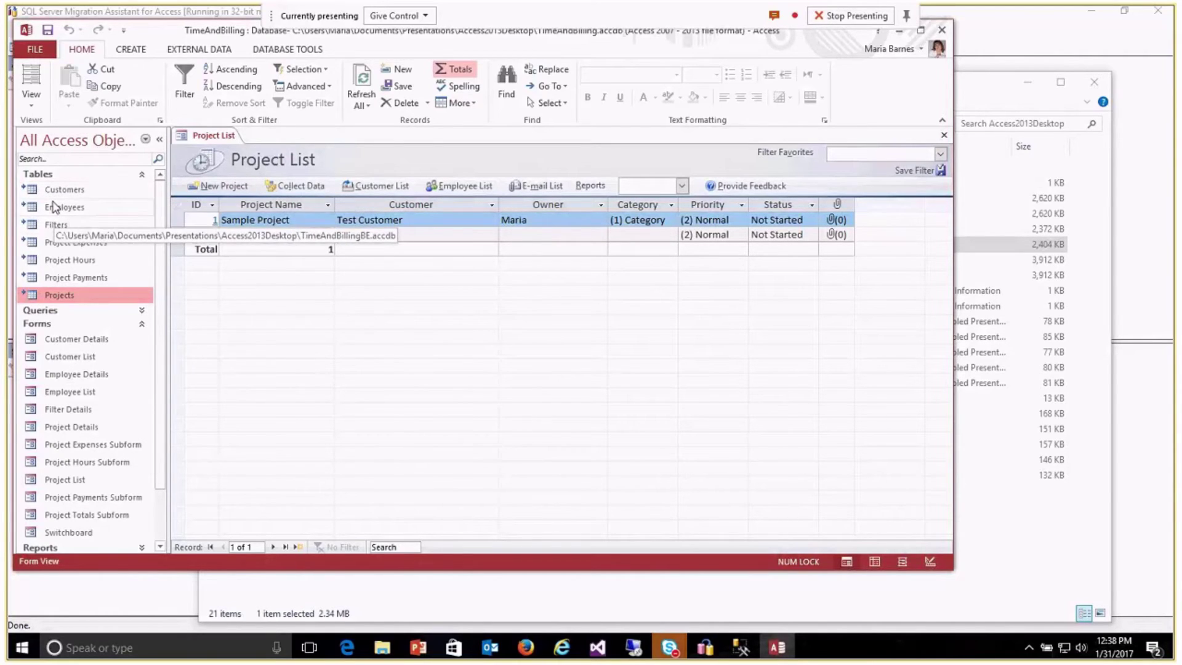
Check the linked tables in TimeAndBilling and the tables in TimeAndBillingBE.accdb, closing each database
{"action": "left_click", "coordinate": [64, 246]}
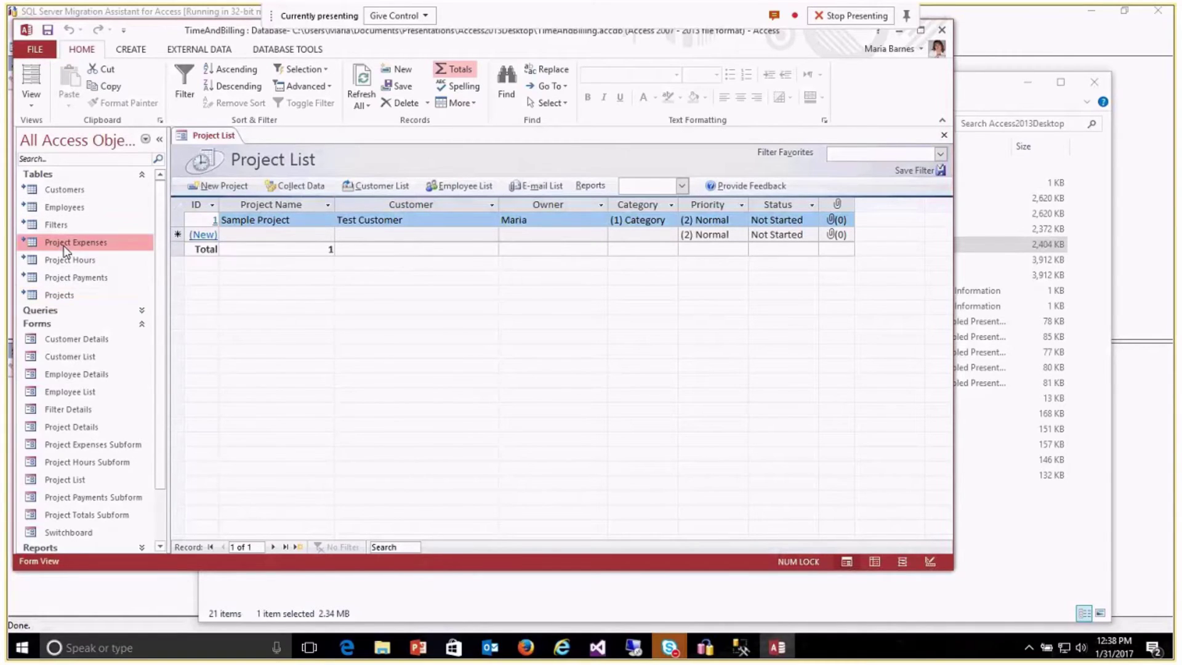
{"action": "left_click", "coordinate": [51, 192]}
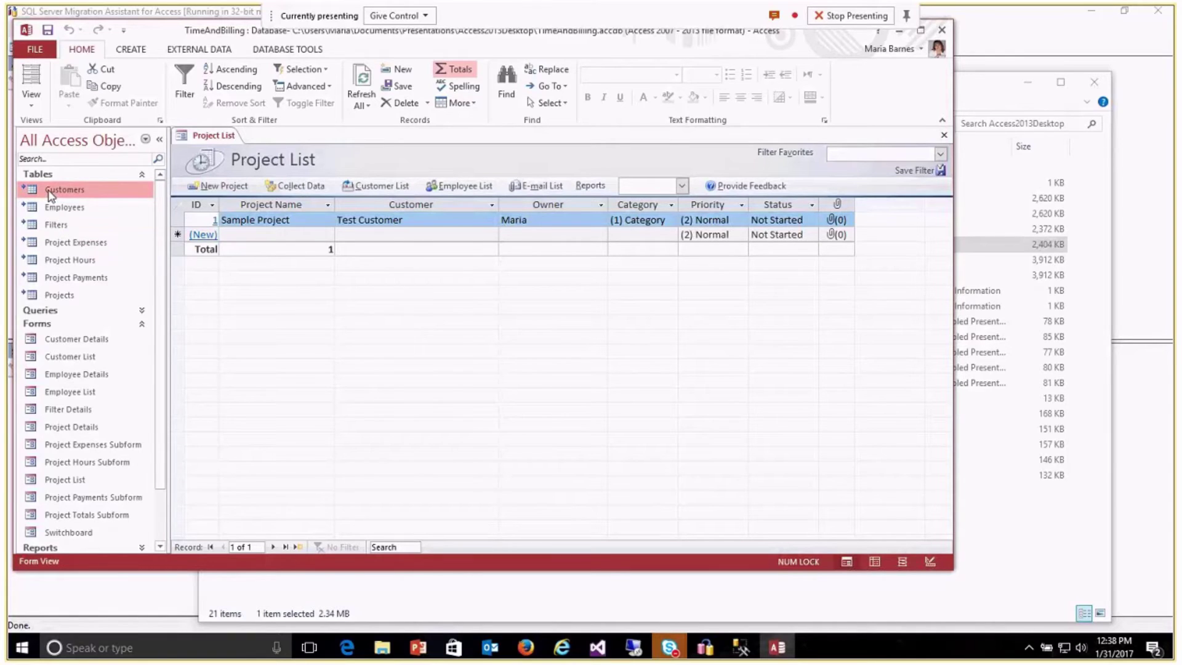
{"action": "left_click", "coordinate": [942, 30]}
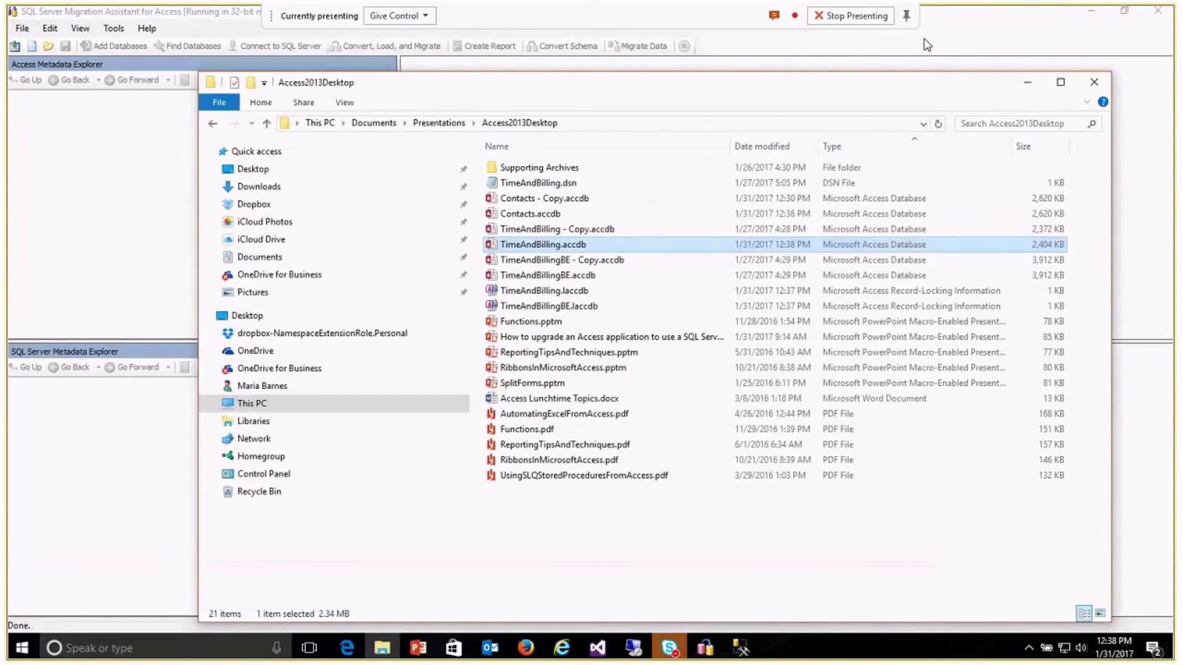
{"action": "double_click", "coordinate": [563, 274]}
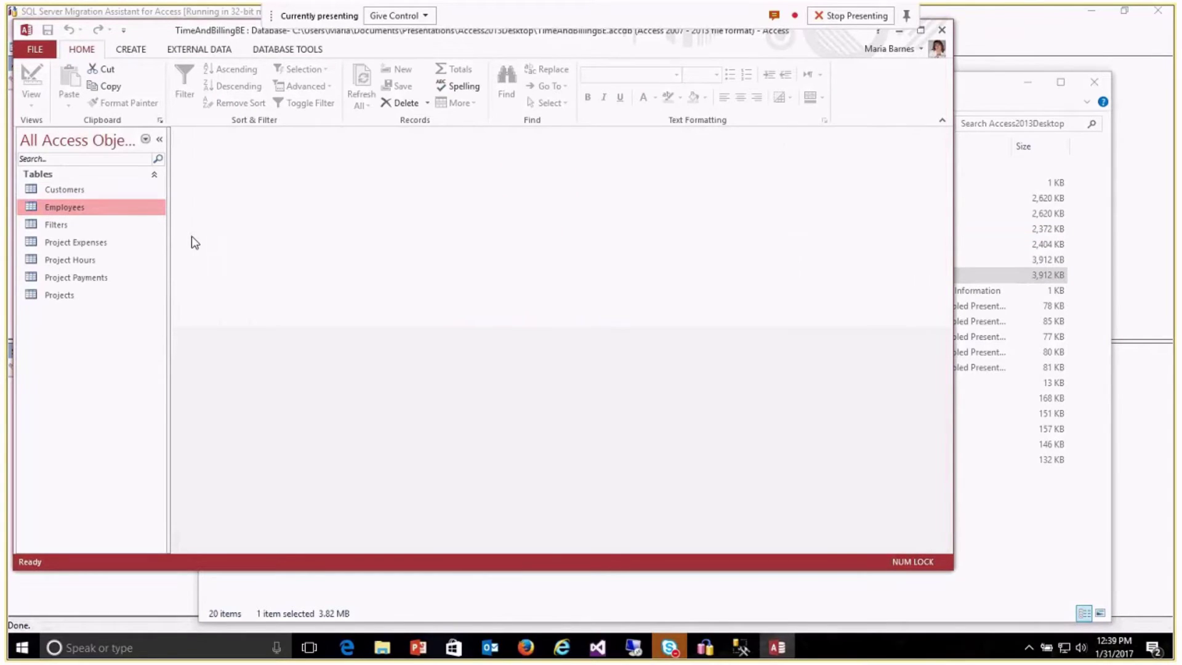
{"action": "left_click", "coordinate": [943, 31]}
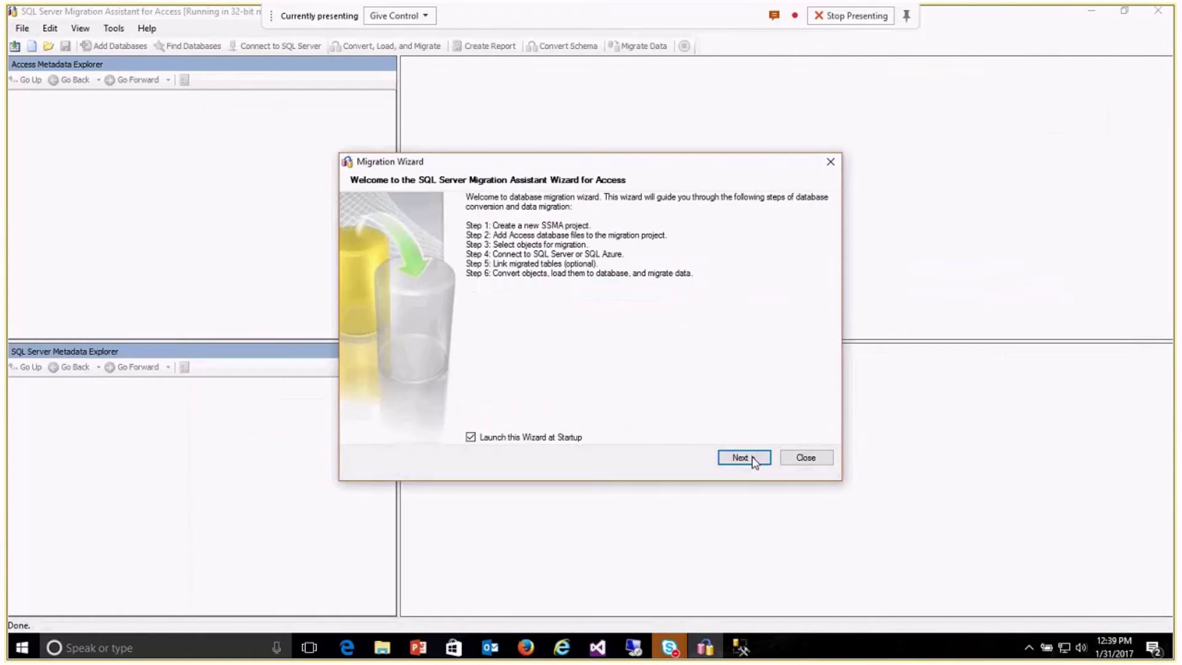
Create a migration project named TimeAndBilling that targets SQL Server 2014
{"action": "left_click", "coordinate": [743, 458]}
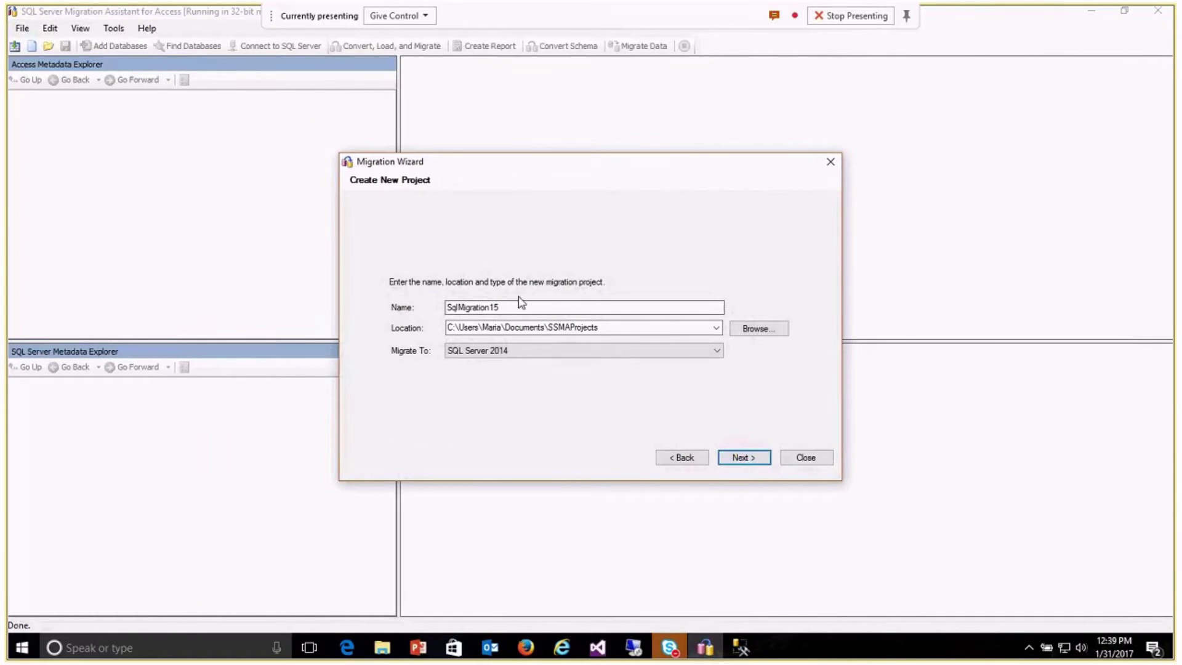
{"action": "left_click_drag", "start_coordinate": [500, 308], "coordinate": [444, 305]}
{"action": "type", "text": "Tim"}
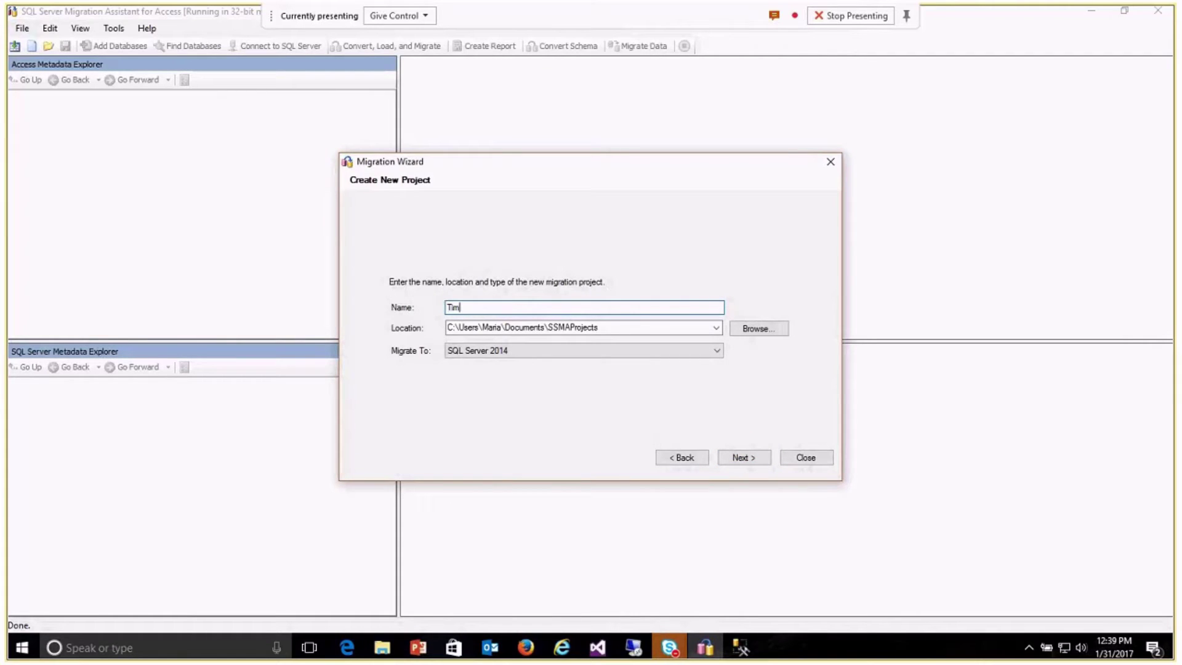
{"action": "type", "text": "eAndBilling"}
{"action": "left_click", "coordinate": [742, 459]}
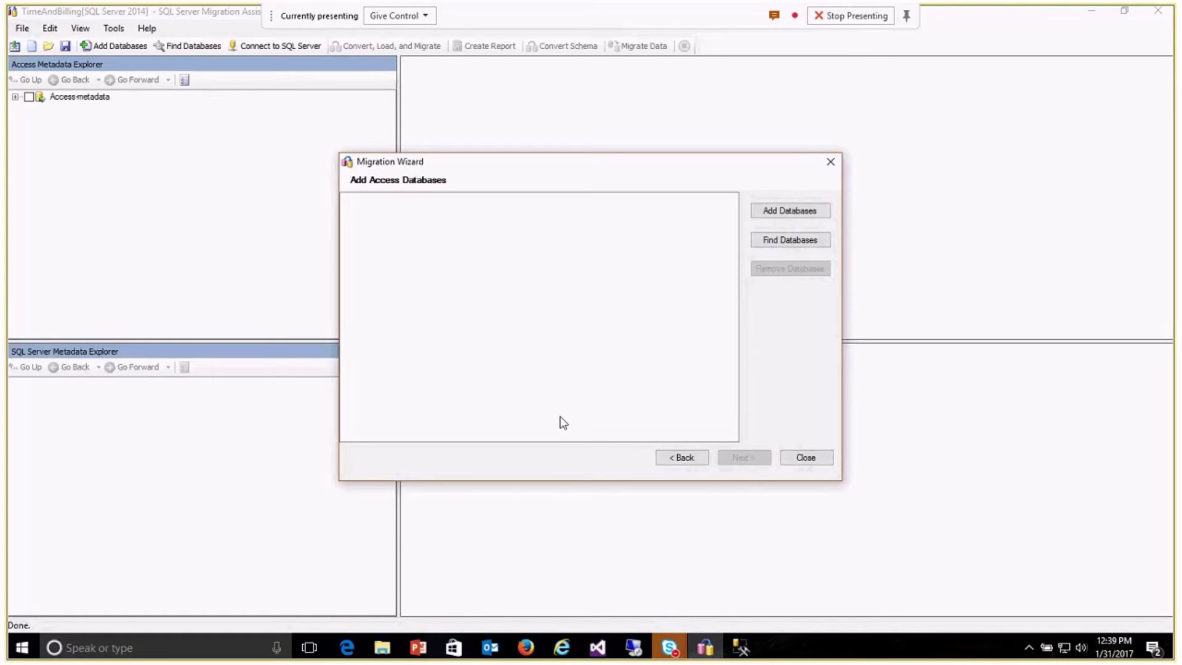
Add TimeAndBillingBE.accdb to the migration project and continue to the object selection
{"action": "left_click", "coordinate": [779, 214]}
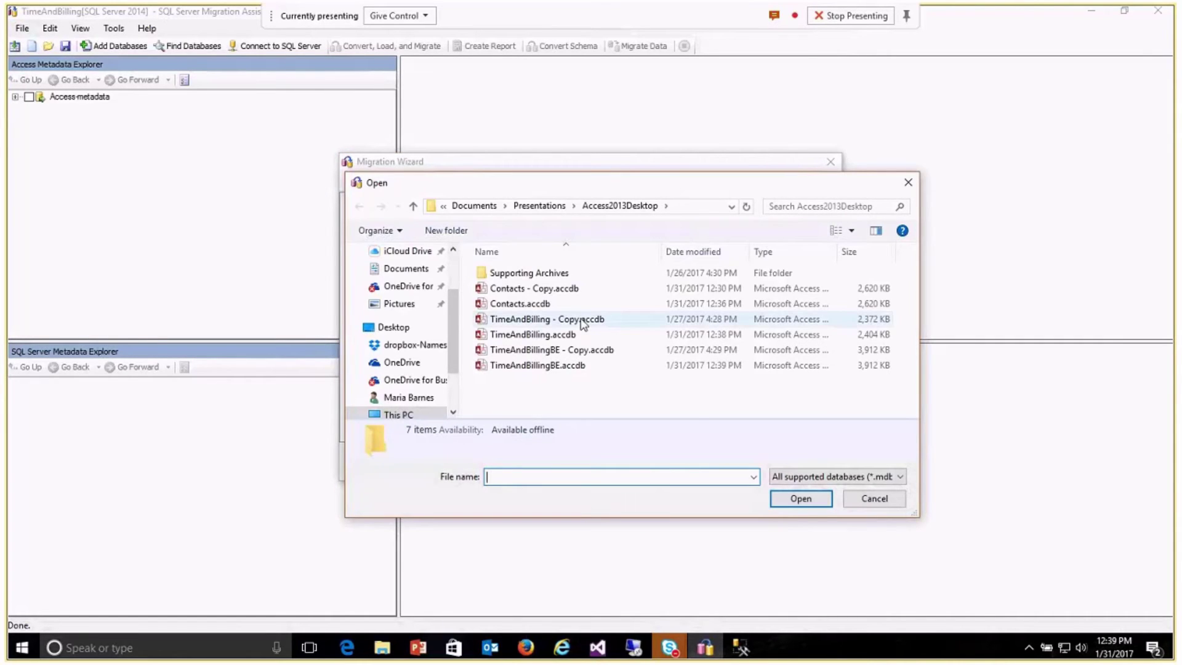
{"action": "left_click", "coordinate": [556, 366]}
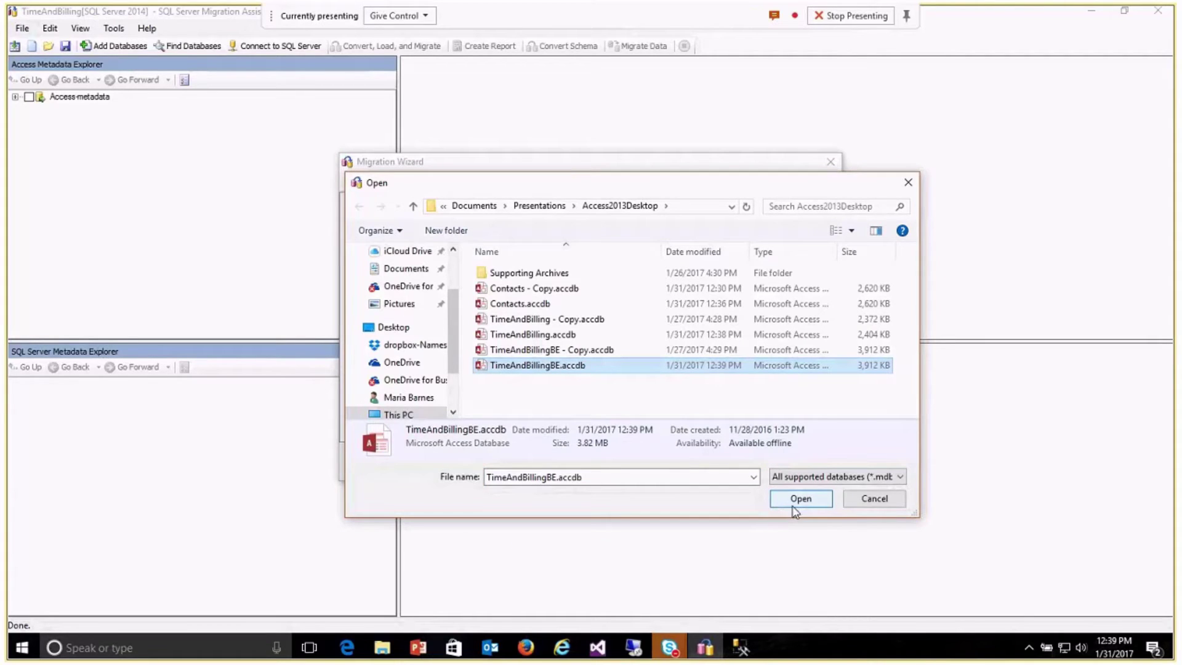
{"action": "left_click", "coordinate": [800, 499]}
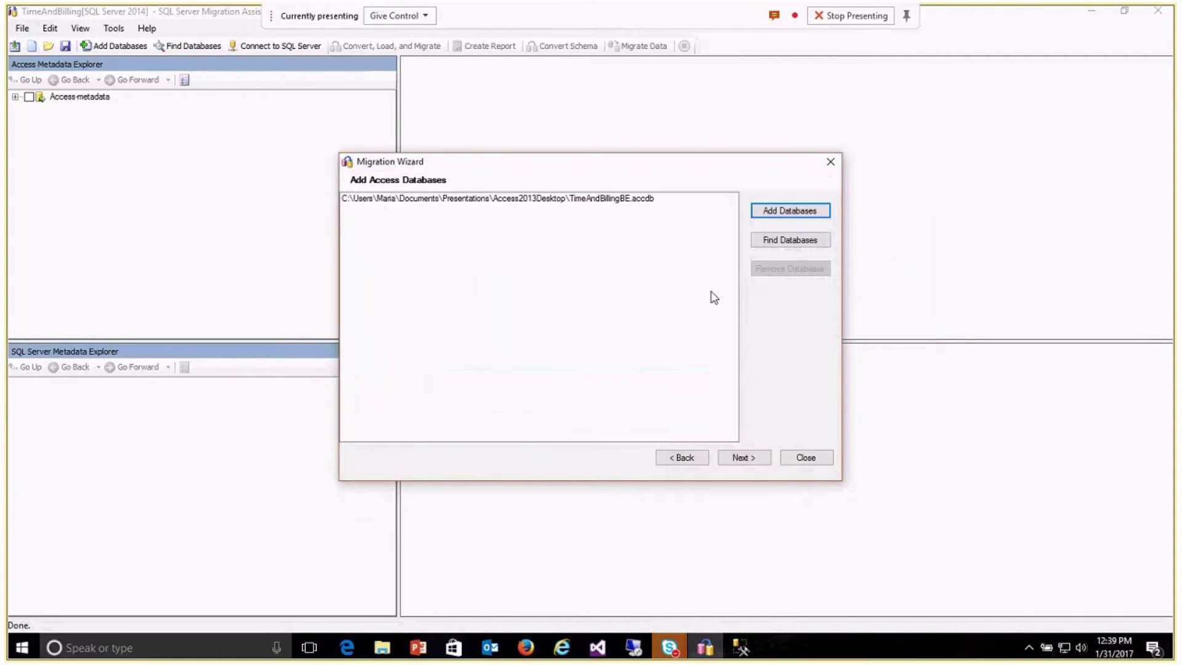
{"action": "left_click", "coordinate": [744, 459]}
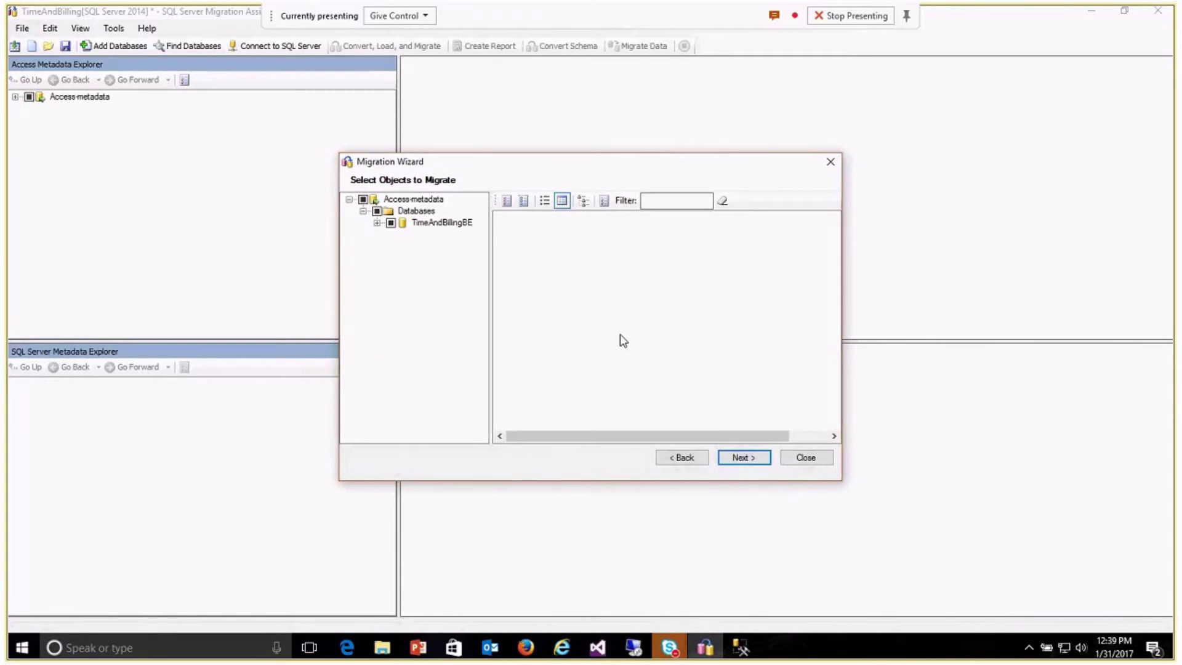
Review the tables of TimeAndBillingBE and accept all of them for migration, leaving queries out
{"action": "left_click", "coordinate": [376, 223]}
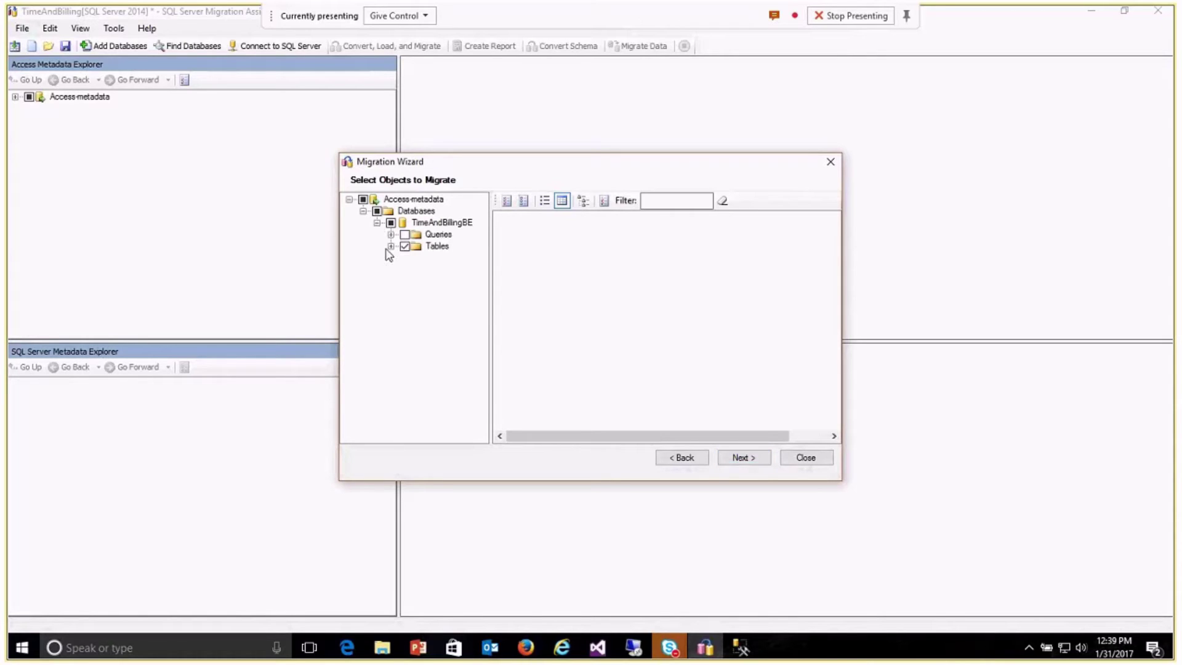
{"action": "left_click", "coordinate": [390, 246]}
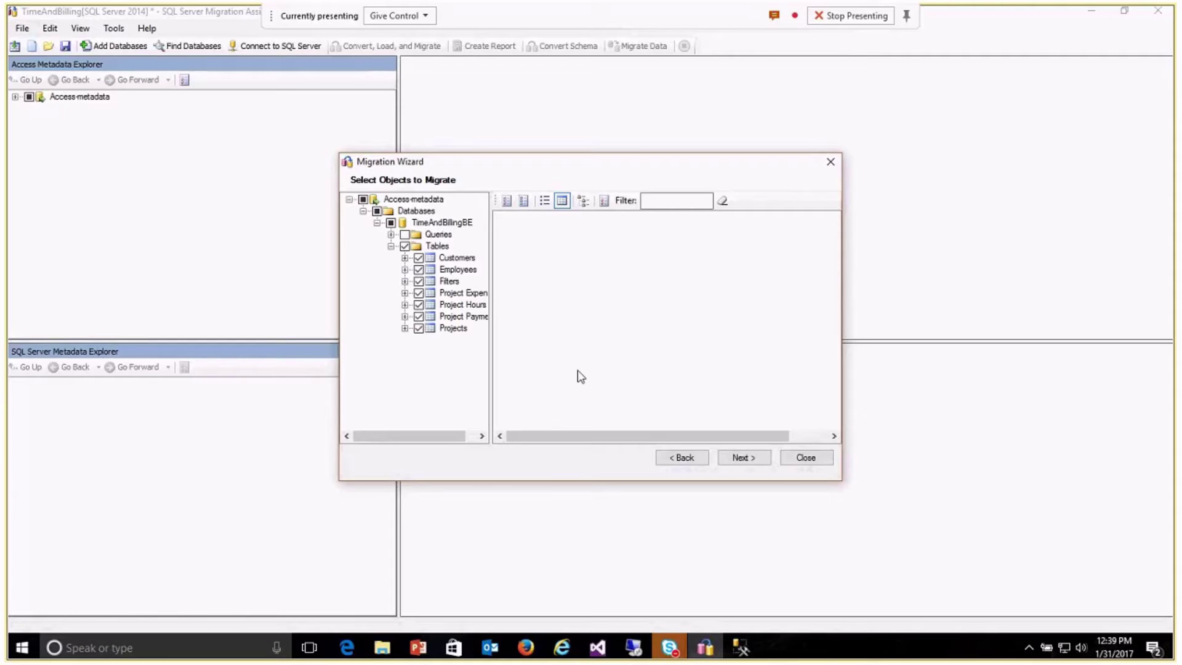
{"action": "left_click", "coordinate": [744, 459]}
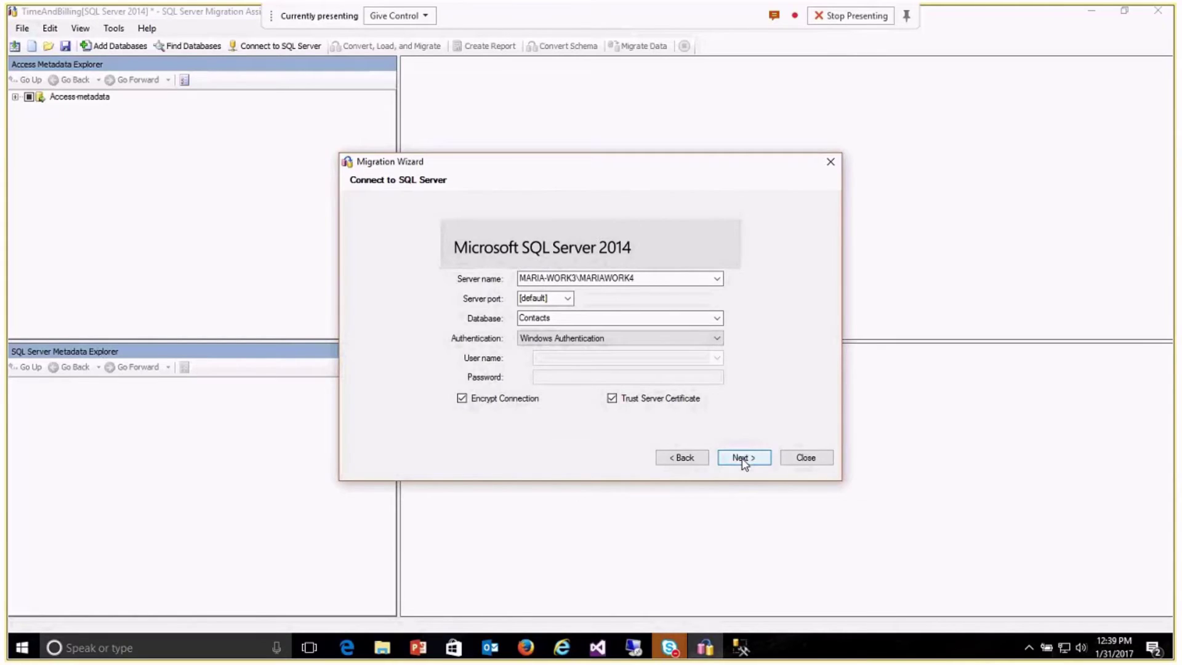
Connect to a newly created SQL Server database named TimeAndBilling and migrate the selected tables without linking them
{"action": "left_click", "coordinate": [562, 318]}
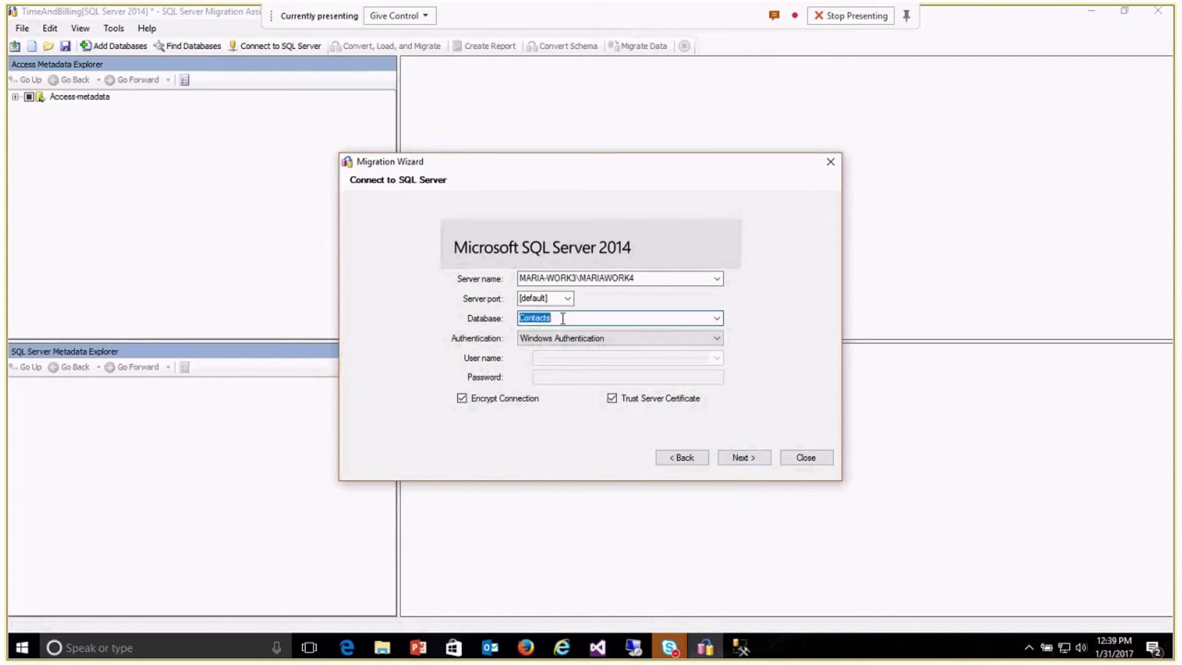
{"action": "type", "text": "TimeAndBilling"}
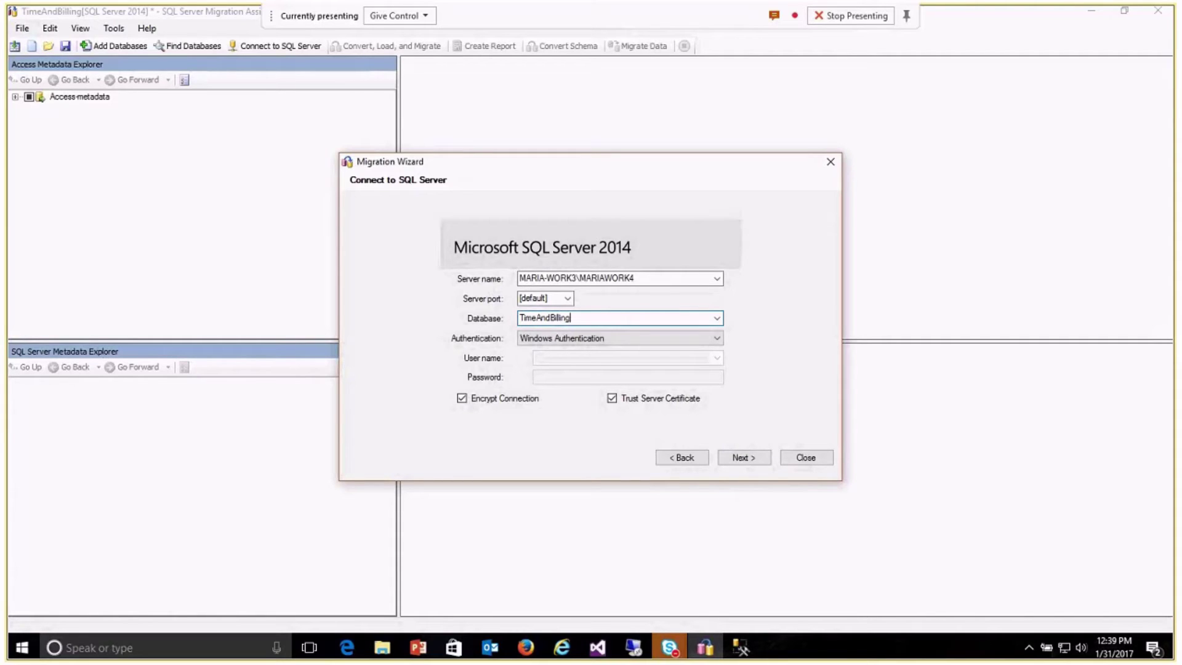
{"action": "left_click", "coordinate": [742, 460]}
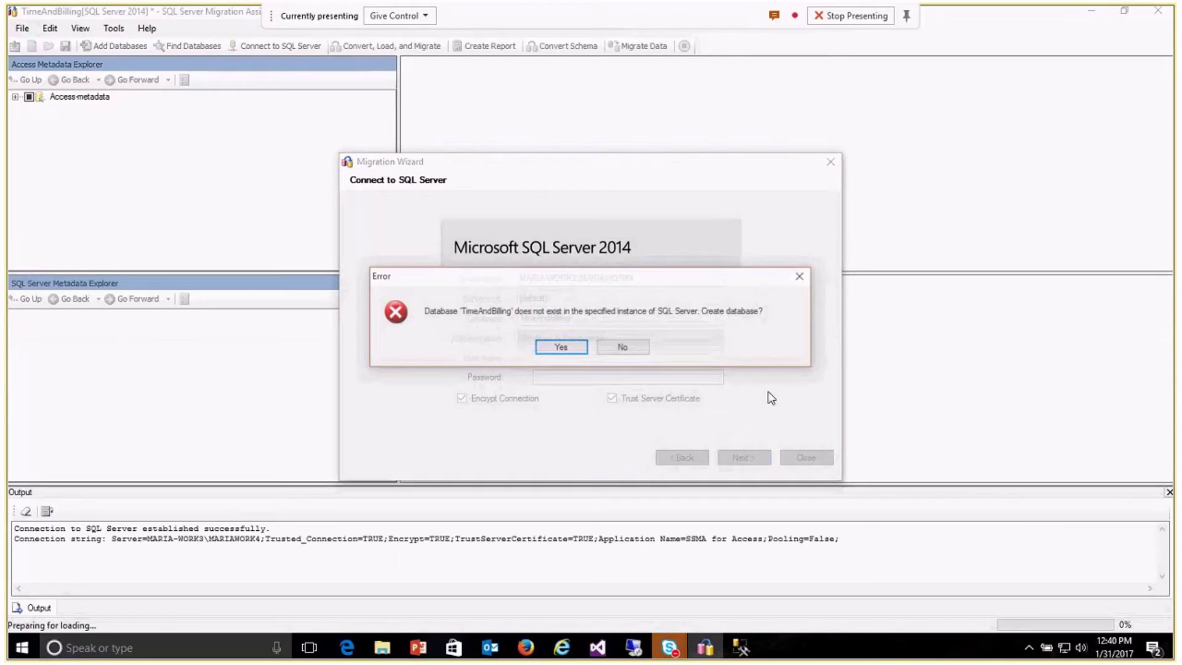
{"action": "left_click", "coordinate": [561, 348]}
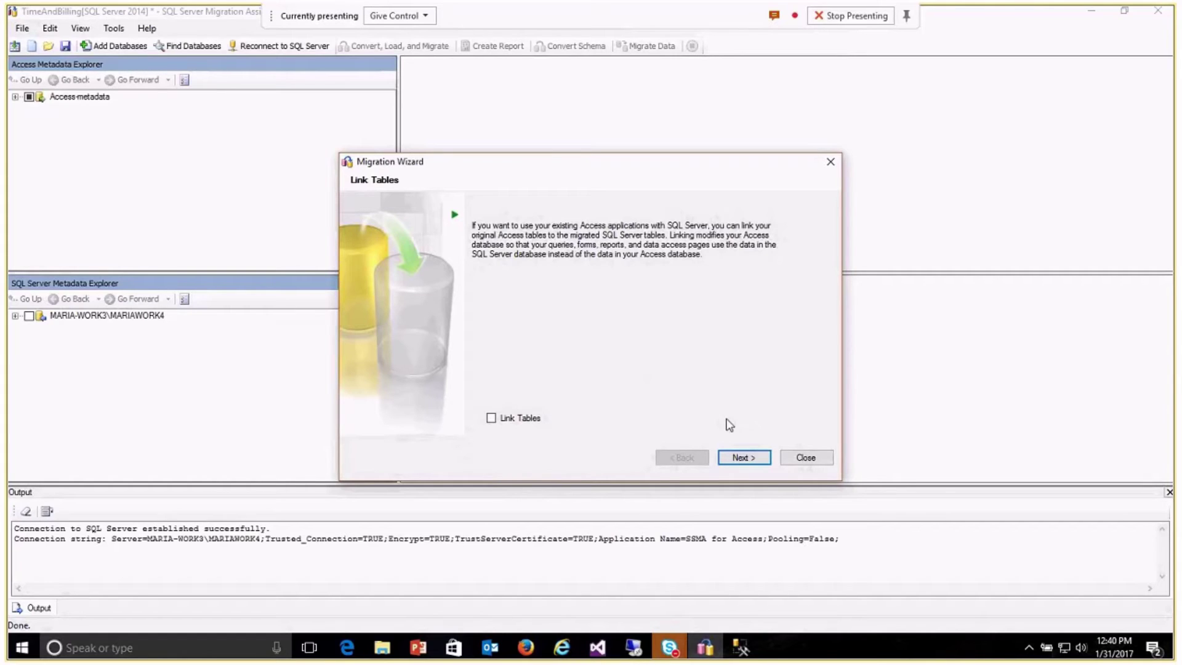
{"action": "left_click", "coordinate": [740, 459]}
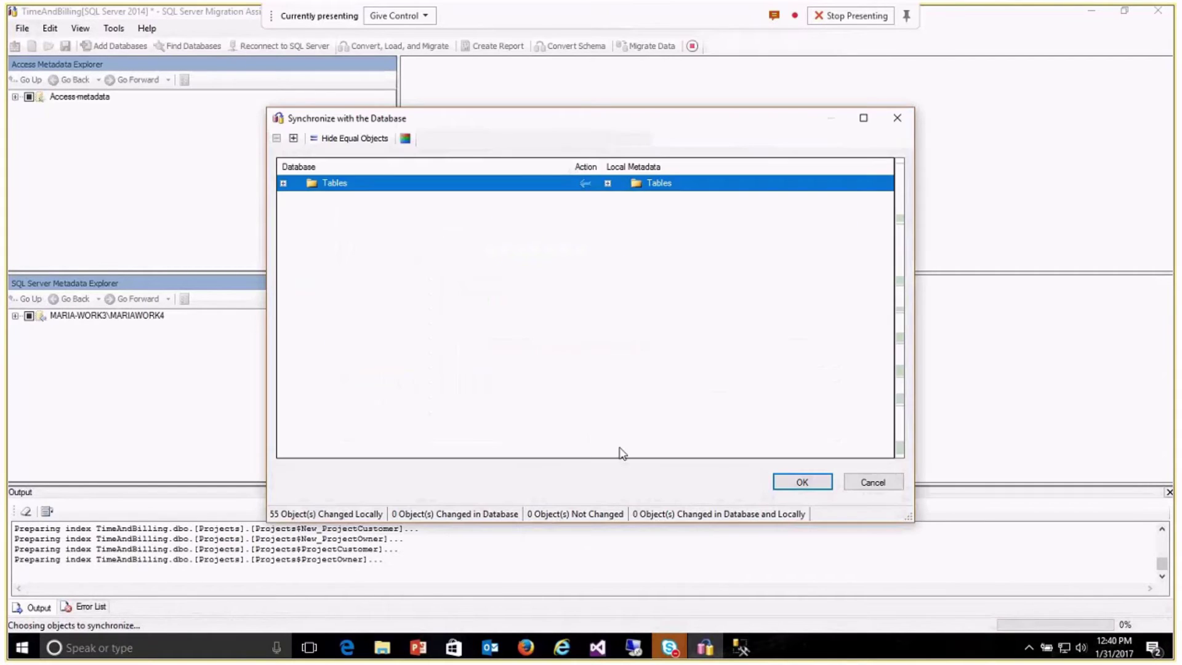
{"action": "left_click", "coordinate": [797, 483]}
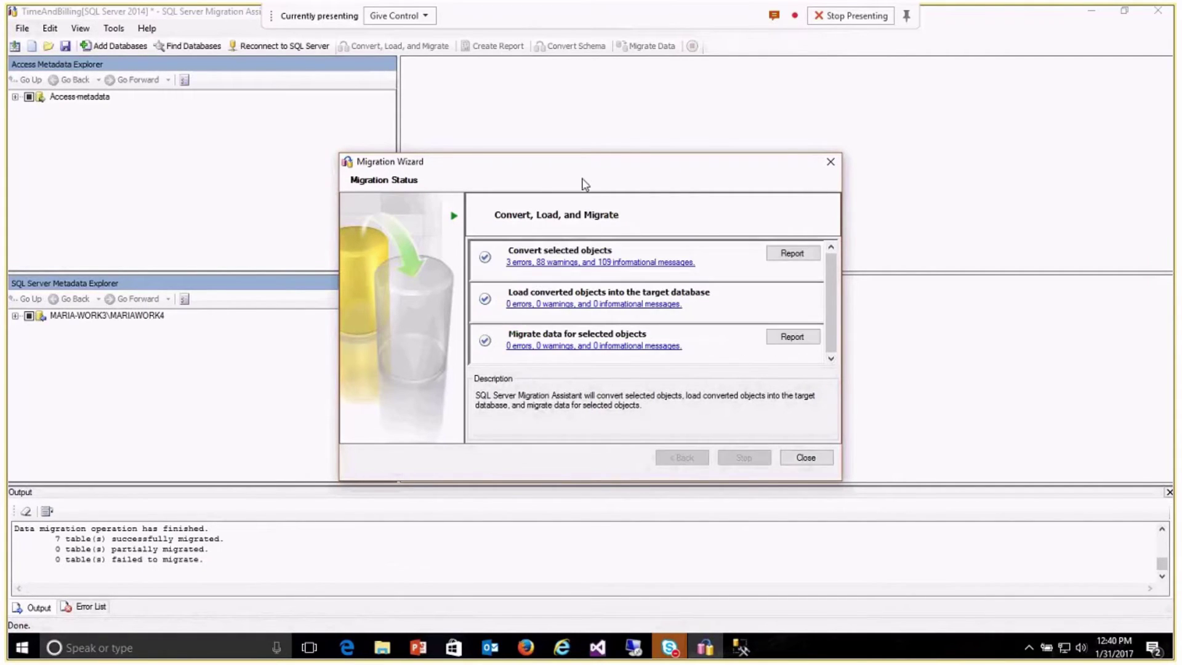
Examine the conversion messages with the list filtered to errors only, and close the Error List
{"action": "left_click", "coordinate": [603, 263]}
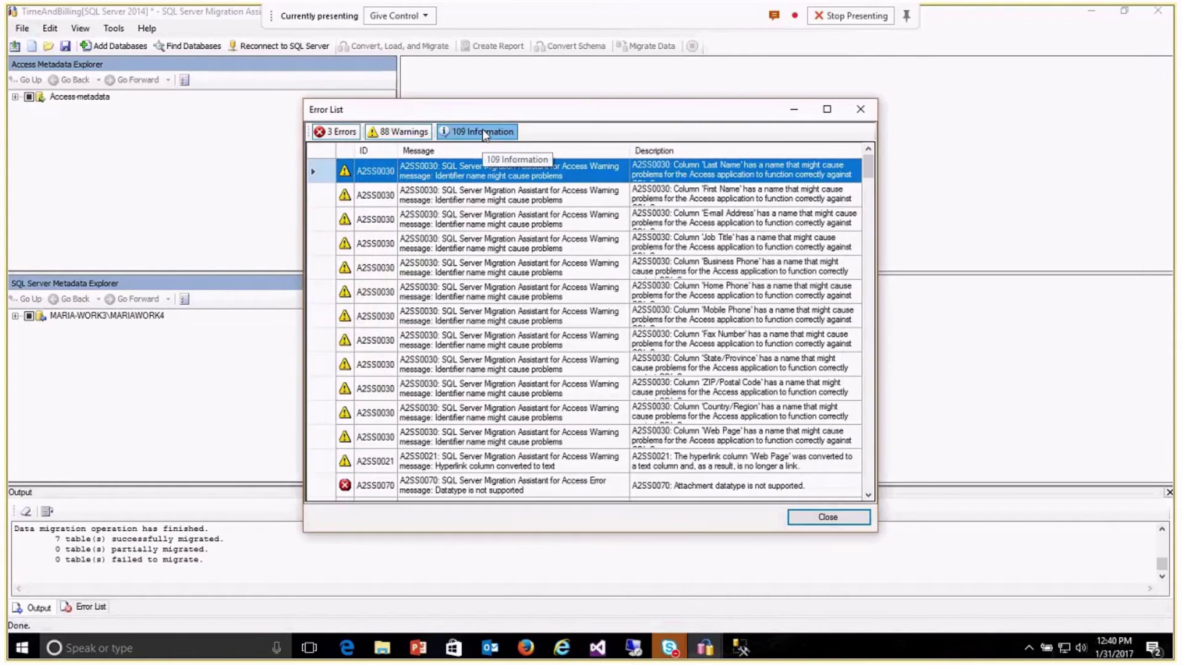
{"action": "left_click", "coordinate": [397, 132]}
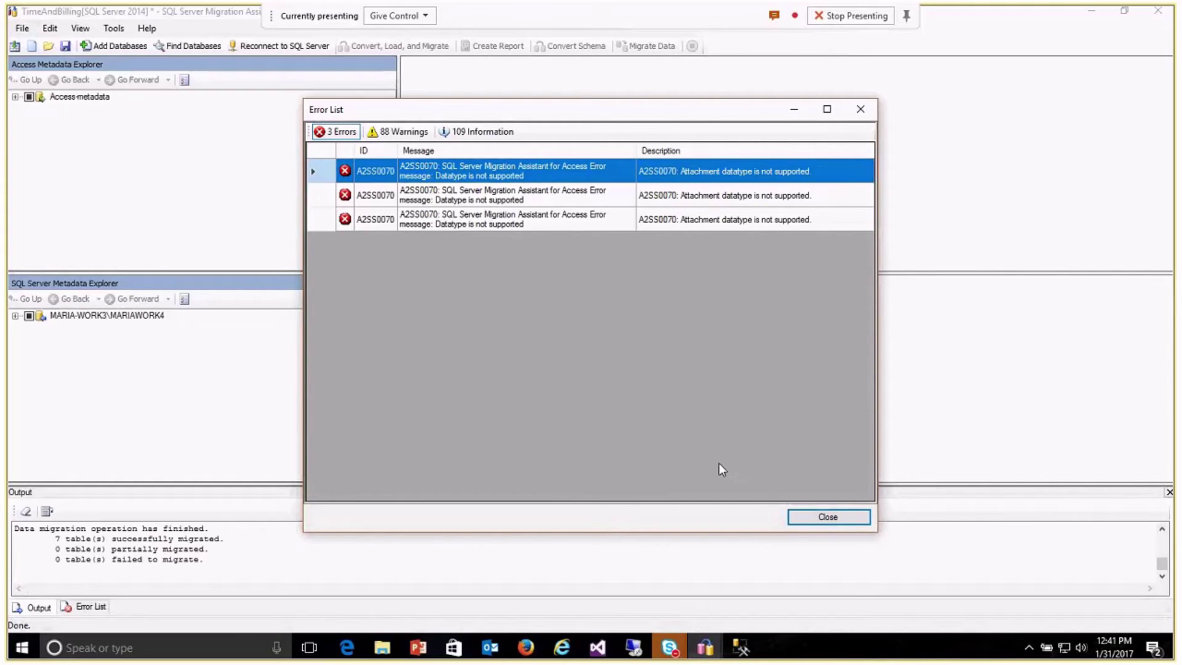
{"action": "left_click", "coordinate": [812, 518]}
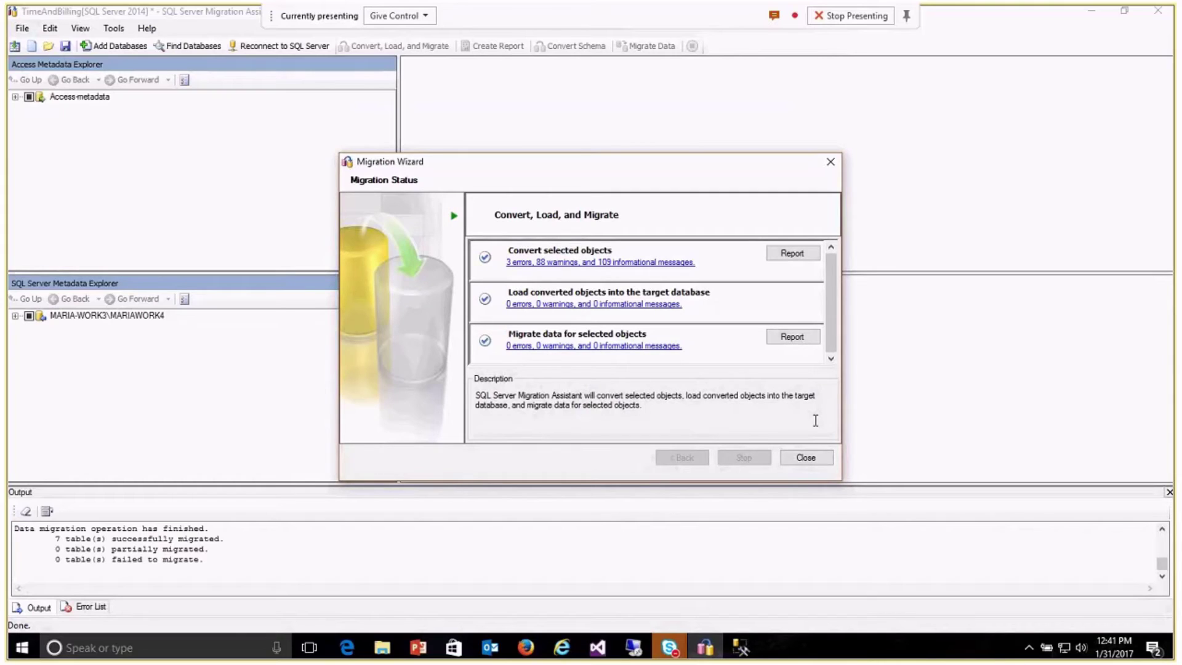
Close the Migration Wizard and exit the migration assistant, saving the TimeAndBilling project with TimeAndBillingBE left unselected in the metadata save
{"action": "left_click", "coordinate": [802, 460]}
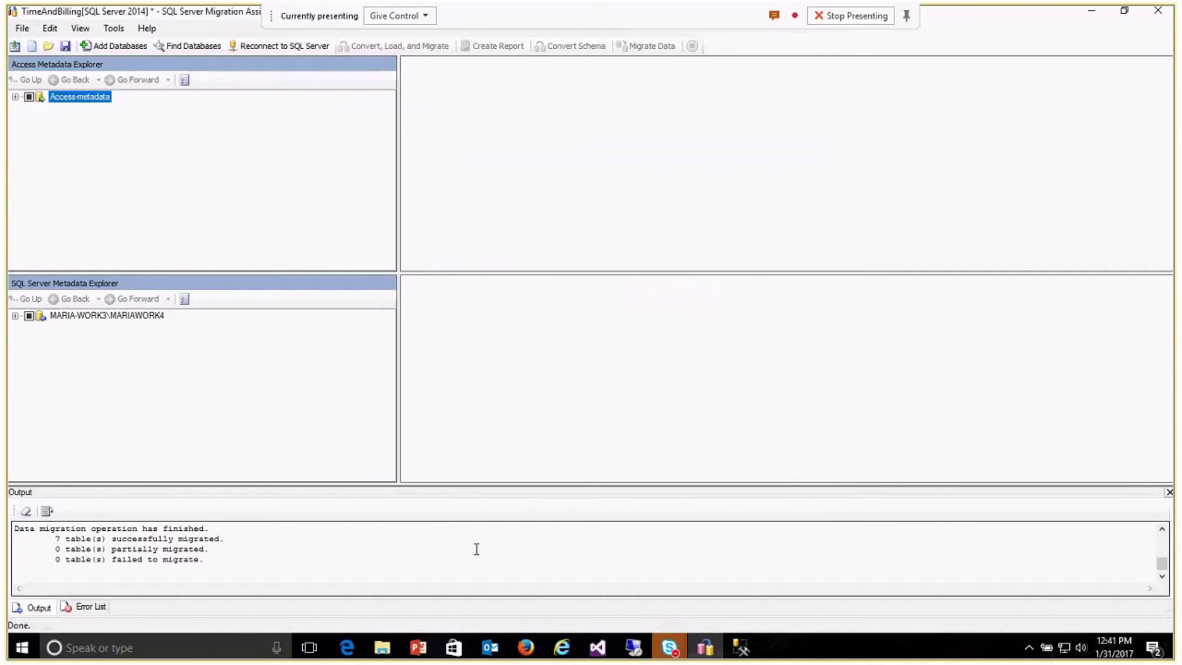
{"action": "left_click", "coordinate": [1161, 15]}
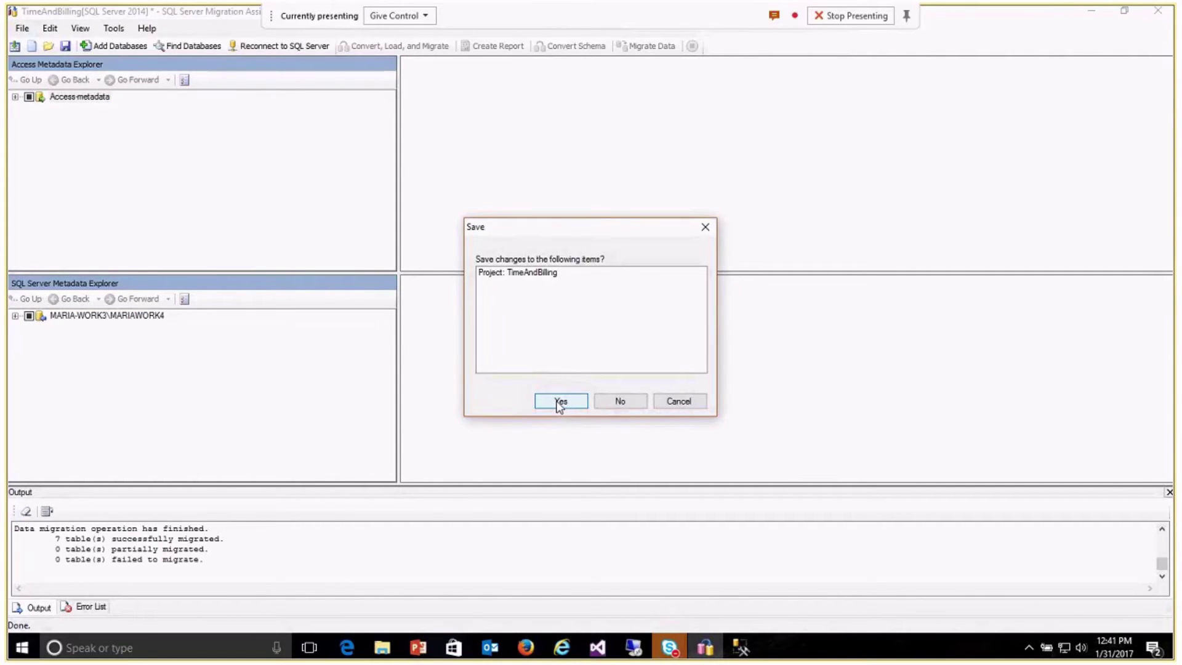
{"action": "left_click", "coordinate": [562, 403]}
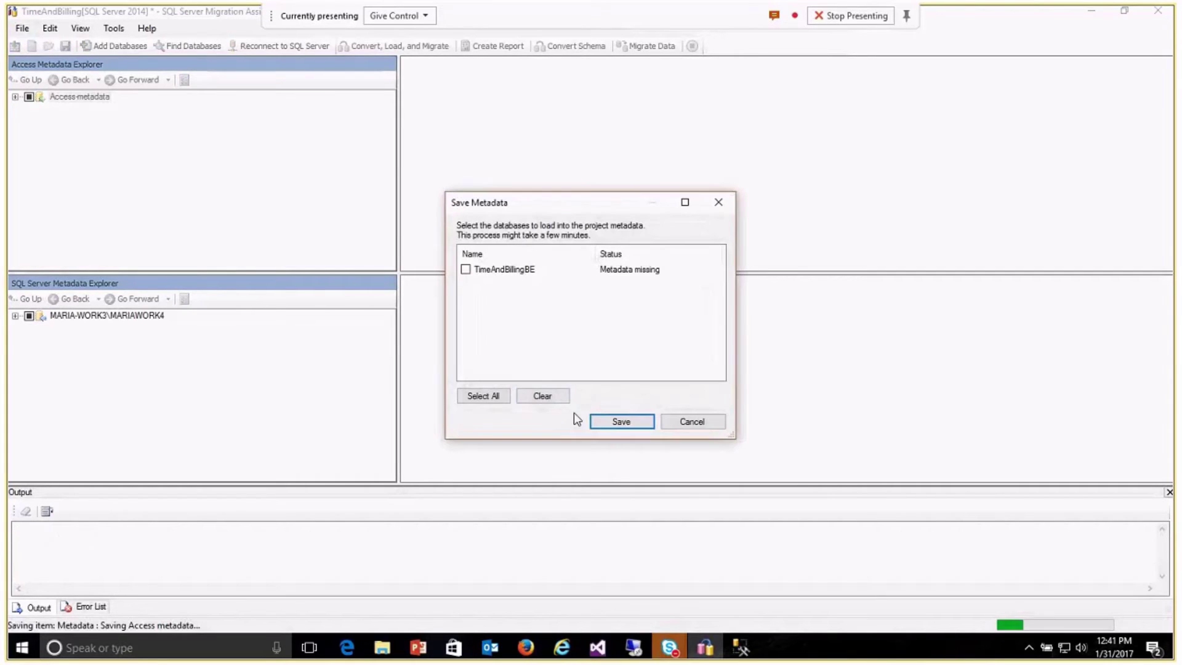
{"action": "left_click", "coordinate": [625, 427]}
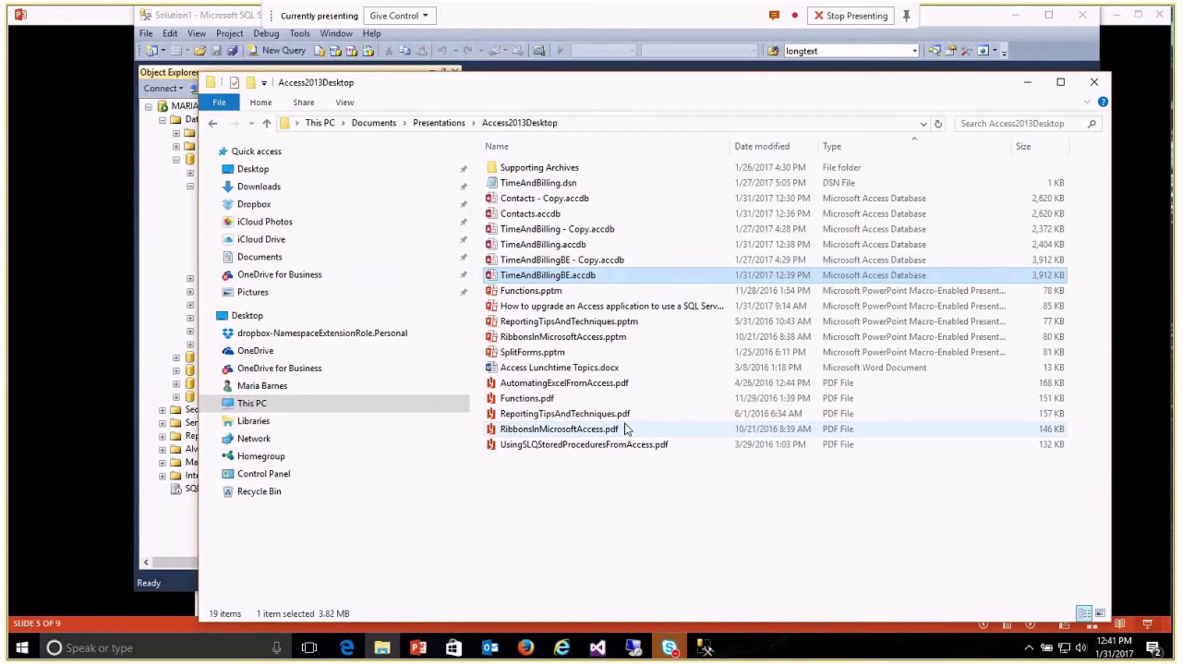
Open TimeAndBilling.accdb in Access and view the details of the first employee in the Employee List
{"action": "left_click", "coordinate": [556, 245]}
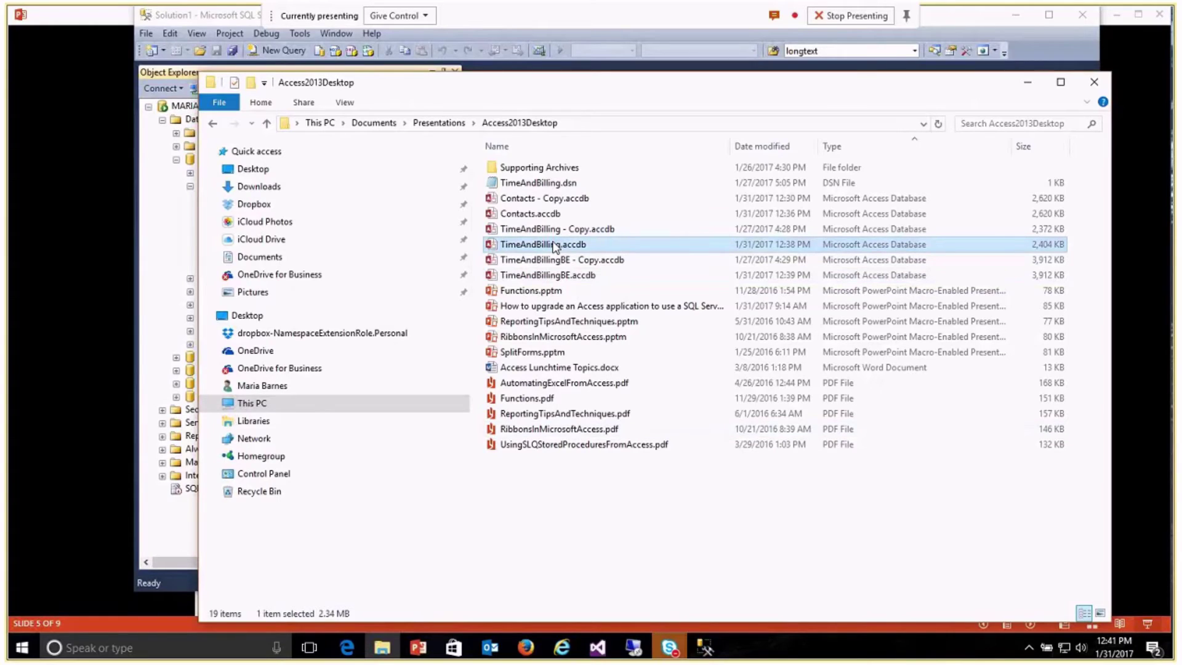
{"action": "double_click", "coordinate": [556, 245]}
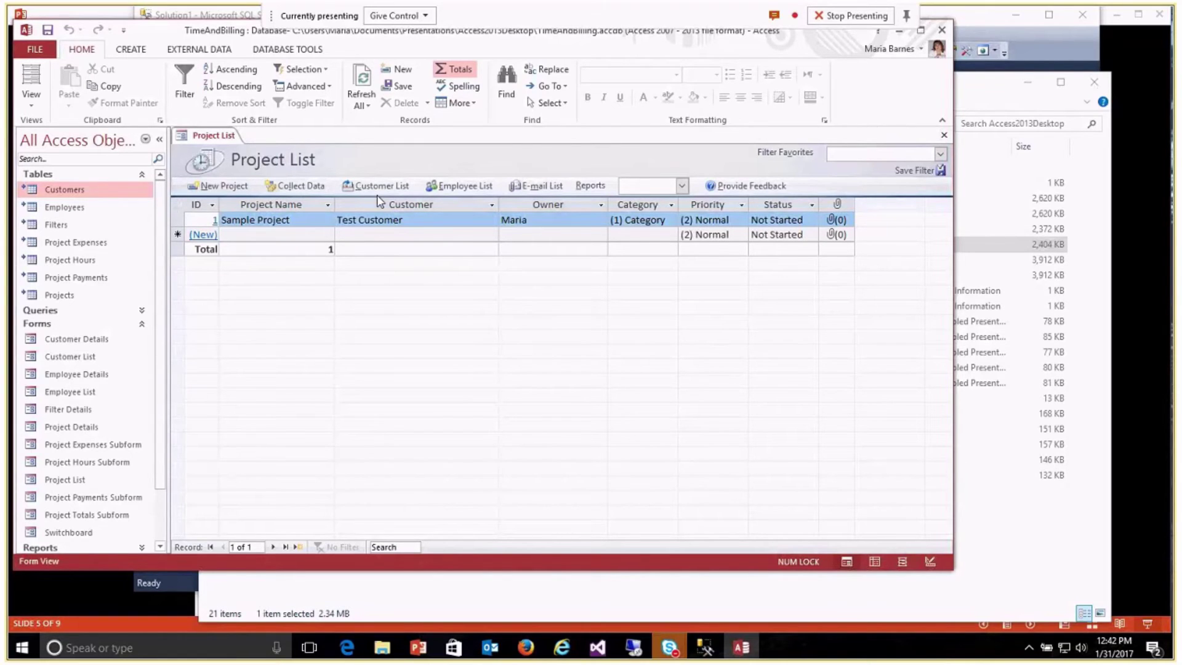
{"action": "left_click", "coordinate": [447, 191]}
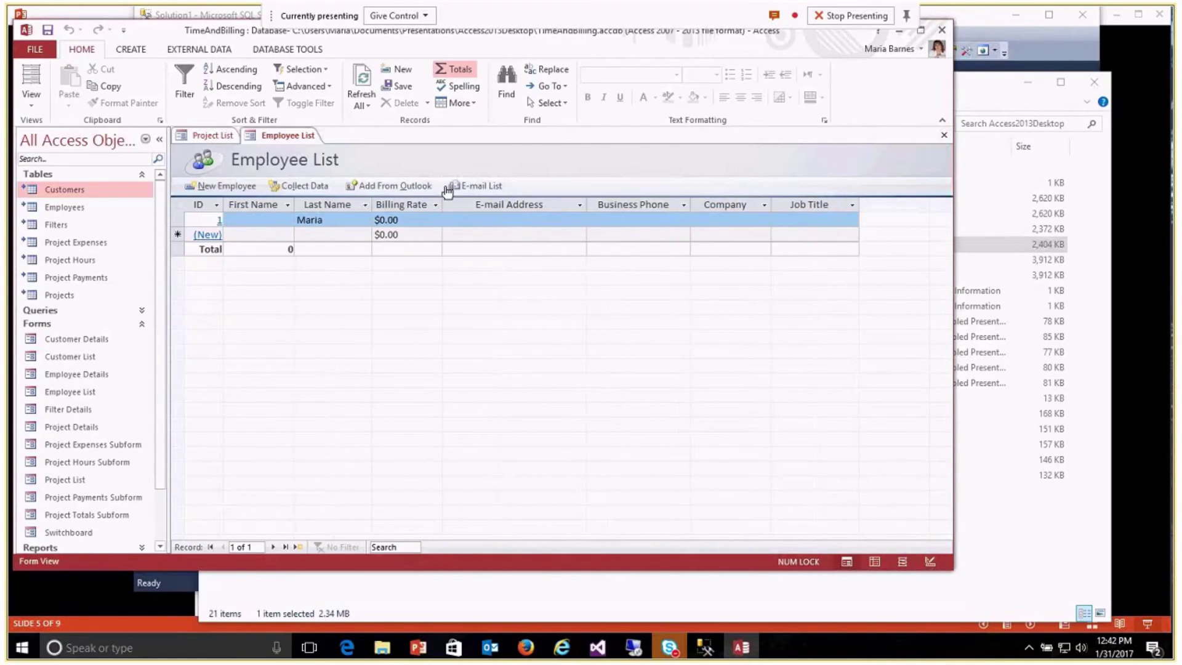
{"action": "left_click", "coordinate": [217, 220]}
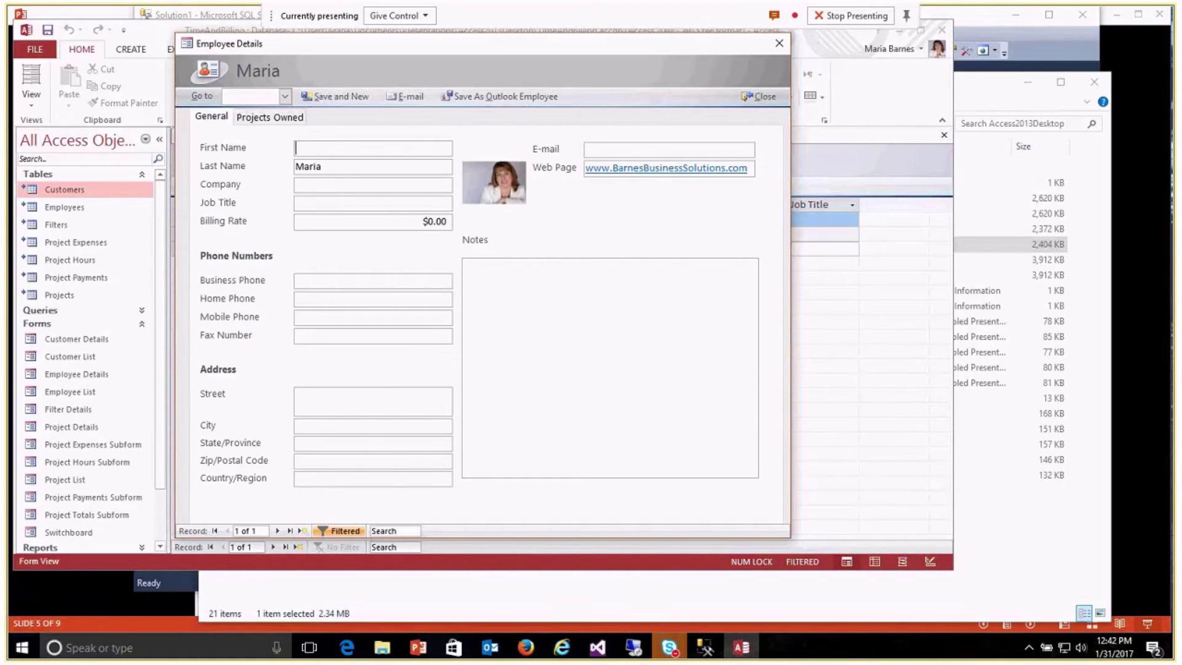
Open TimeAndBillingBE.accdb and inspect the Attachments field in the read-only design of the Employees table, closing the design
{"action": "key", "text": "alt+Tab"}
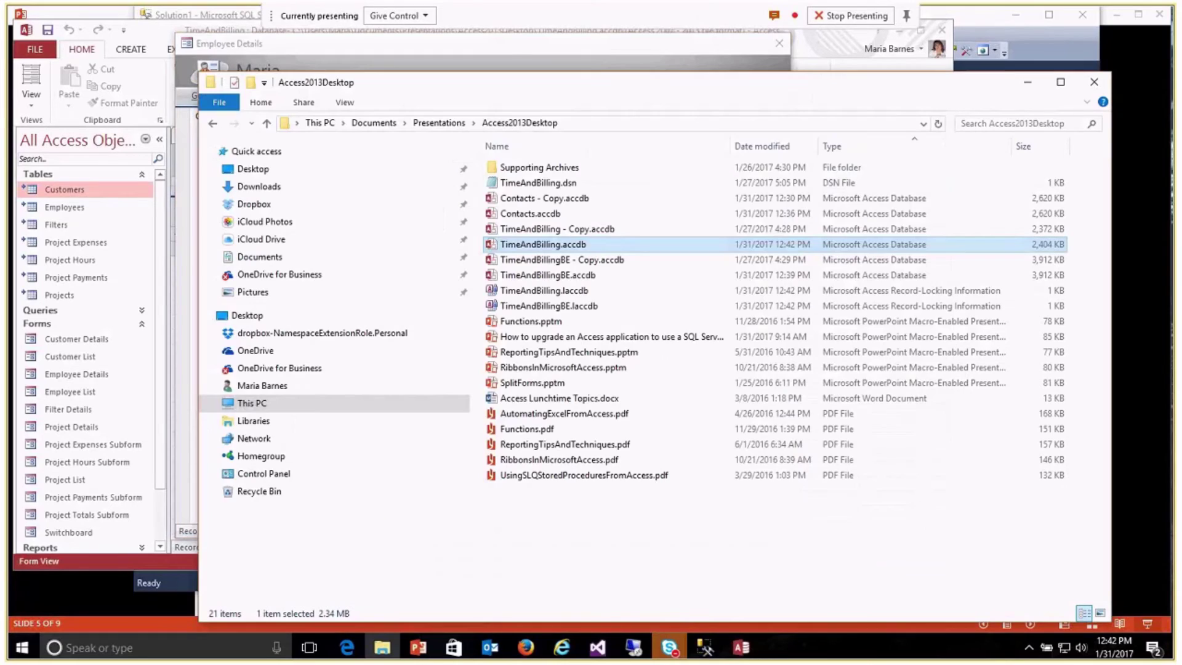
{"action": "left_click", "coordinate": [546, 277]}
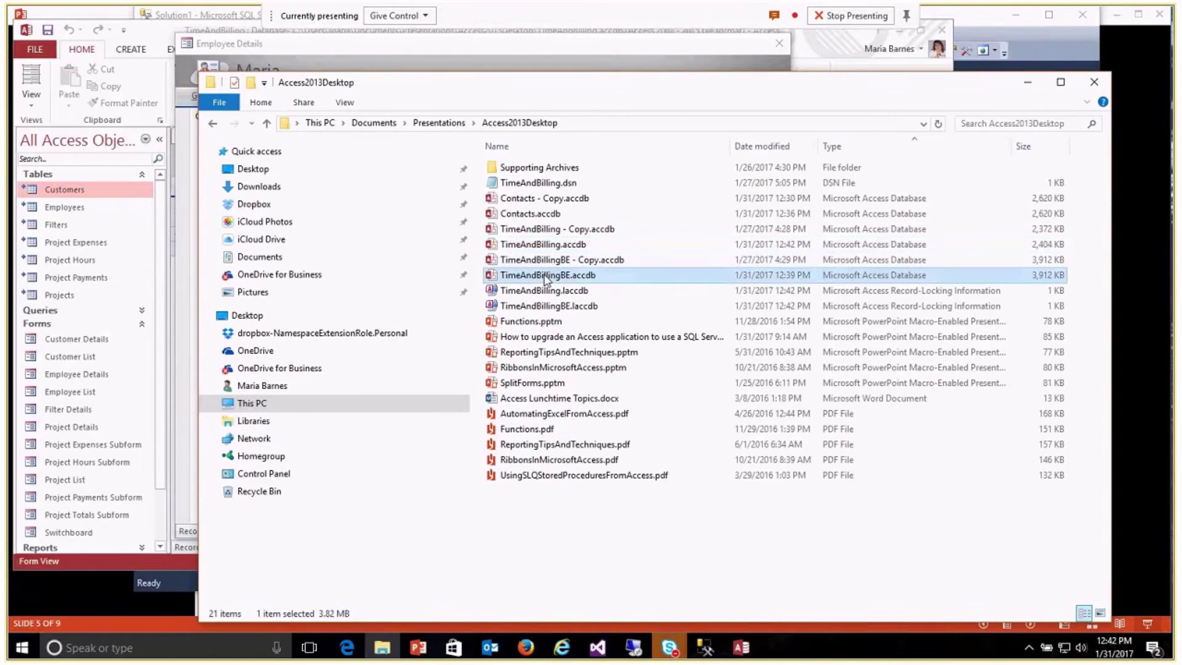
{"action": "double_click", "coordinate": [546, 277]}
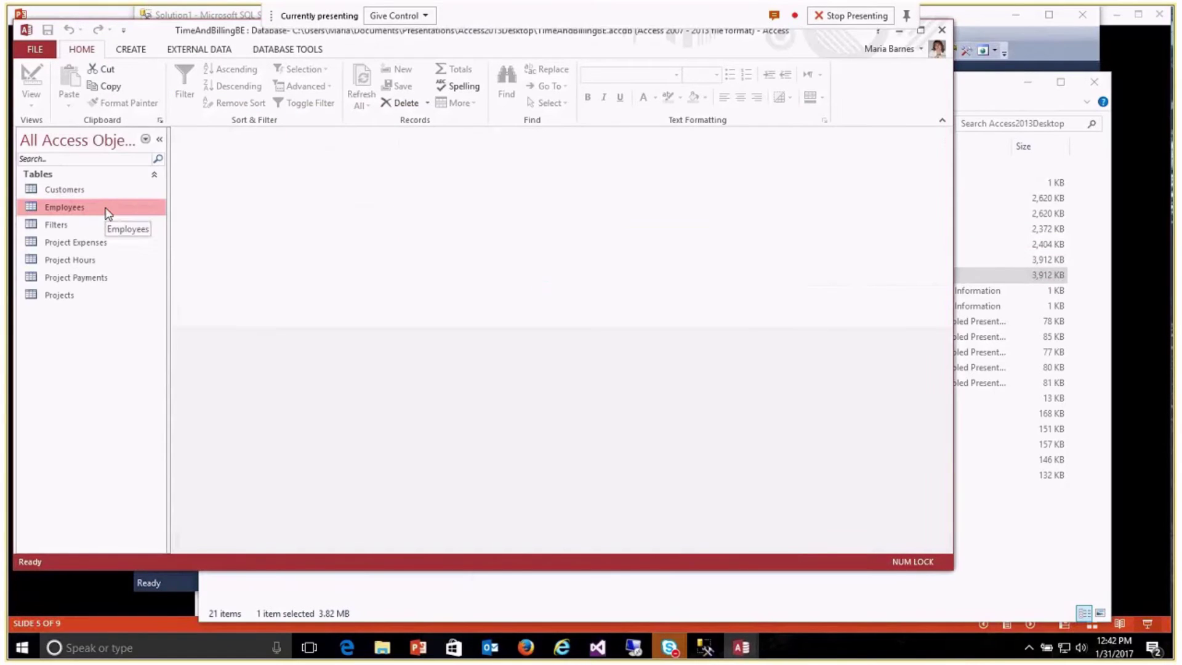
{"action": "right_click", "coordinate": [108, 214]}
{"action": "left_click", "coordinate": [191, 232]}
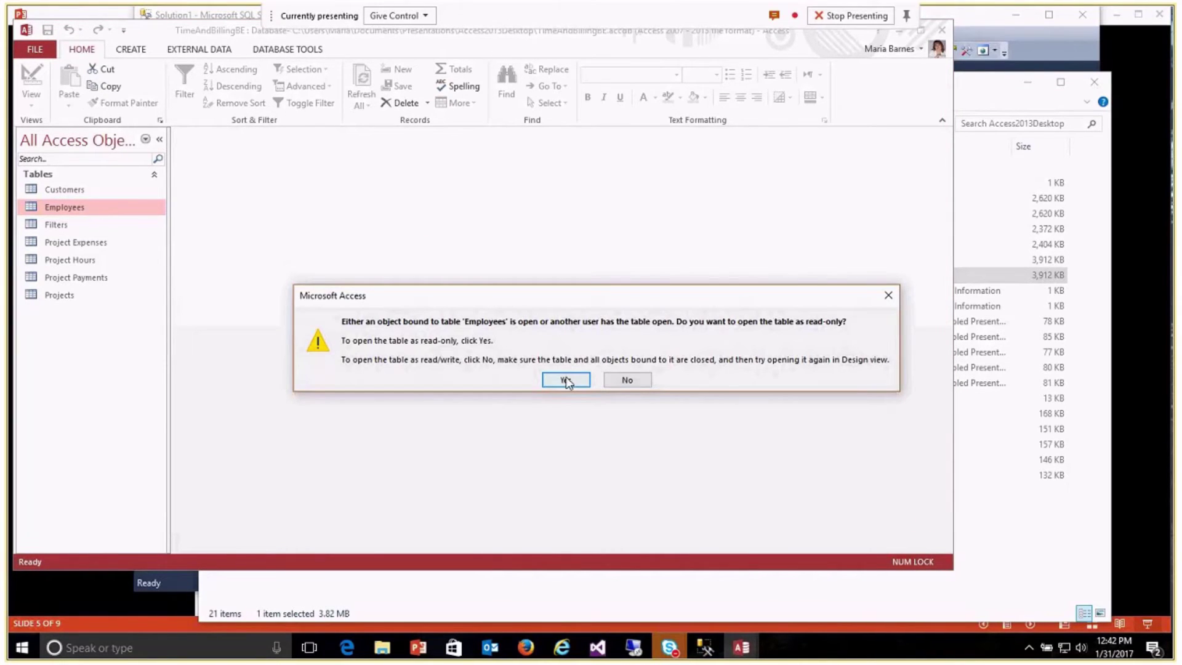
{"action": "left_click", "coordinate": [567, 381]}
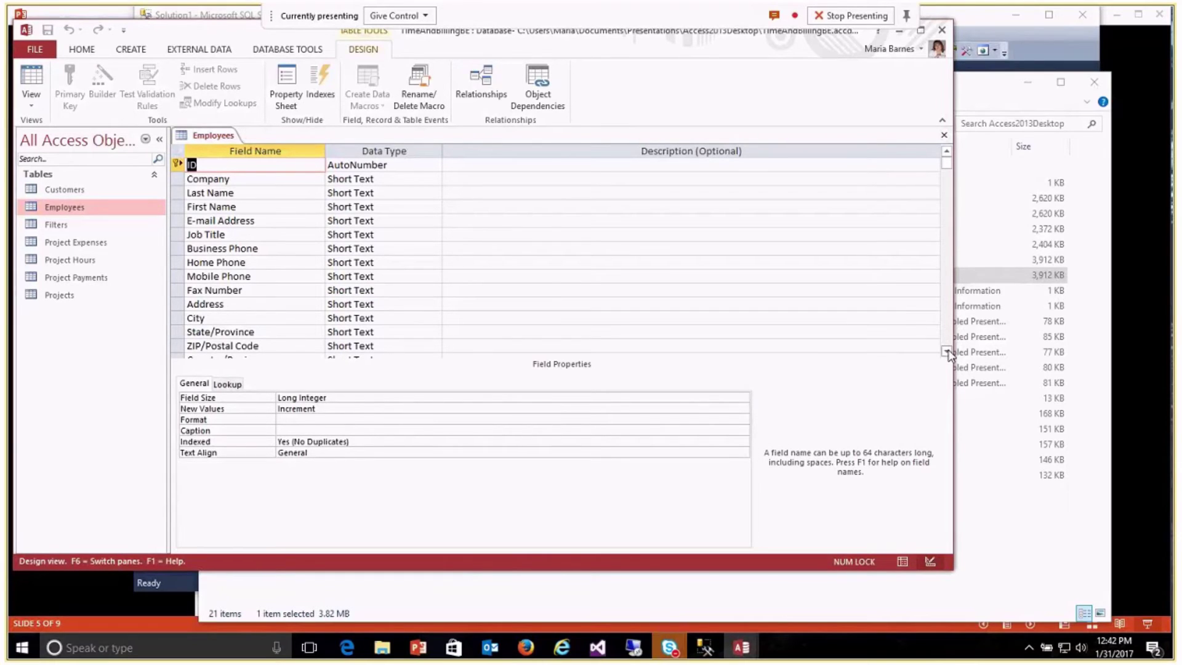
{"action": "scroll", "coordinate": [948, 354], "scroll_direction": "down", "scroll_amount": 3}
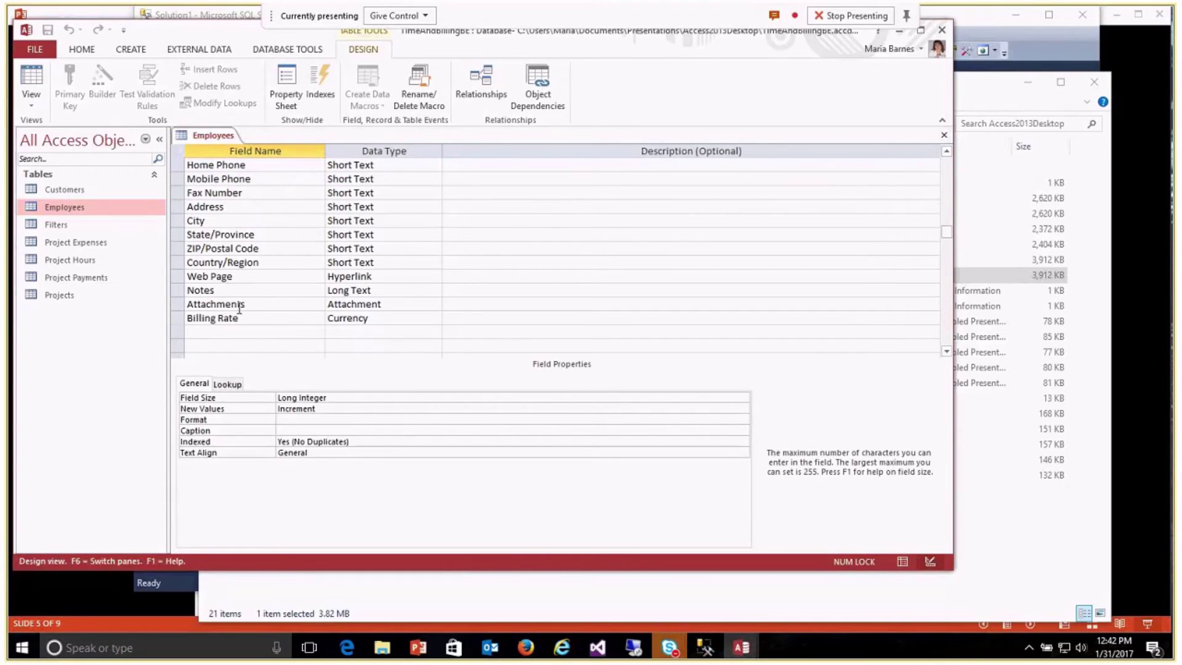
{"action": "left_click", "coordinate": [240, 309]}
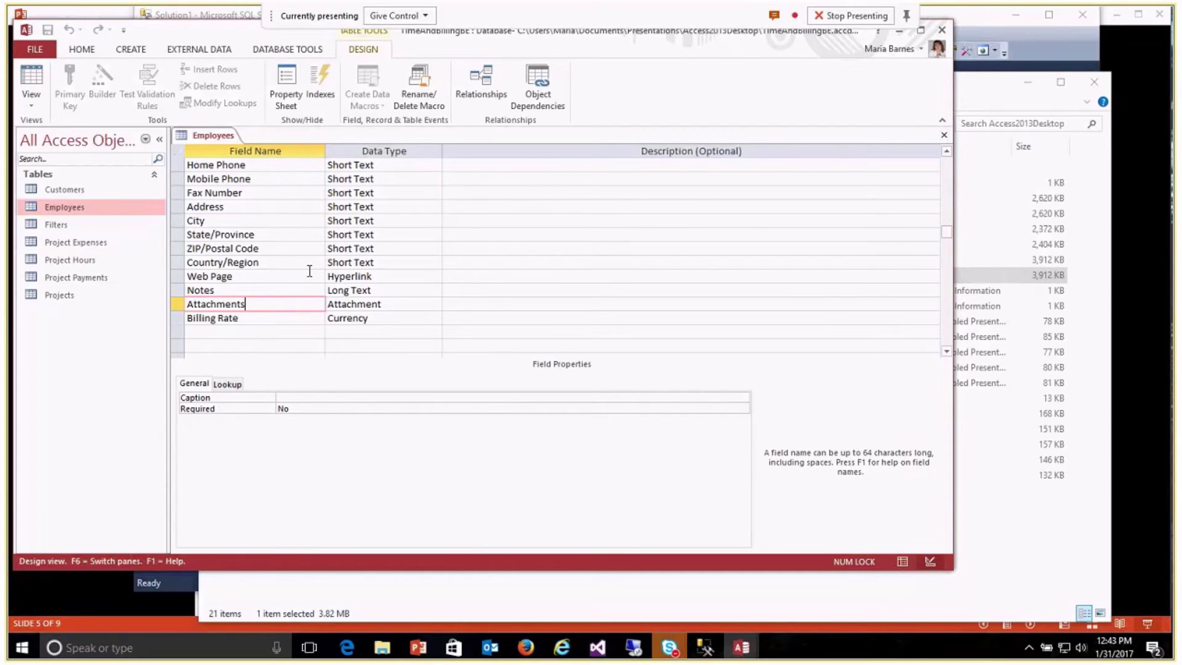
{"action": "left_click", "coordinate": [945, 136]}
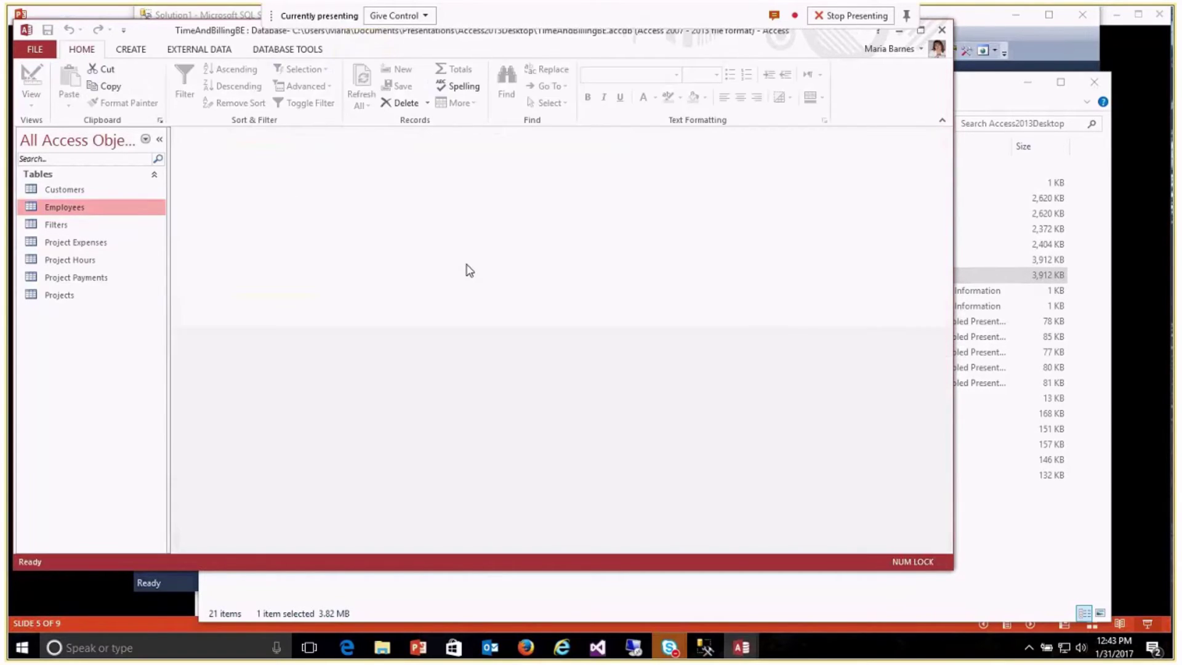
Open the Employees table's data, view the attachments stored in its first record, and close the table
{"action": "double_click", "coordinate": [141, 209]}
{"action": "left_click_drag", "start_coordinate": [543, 548], "coordinate": [736, 550]}
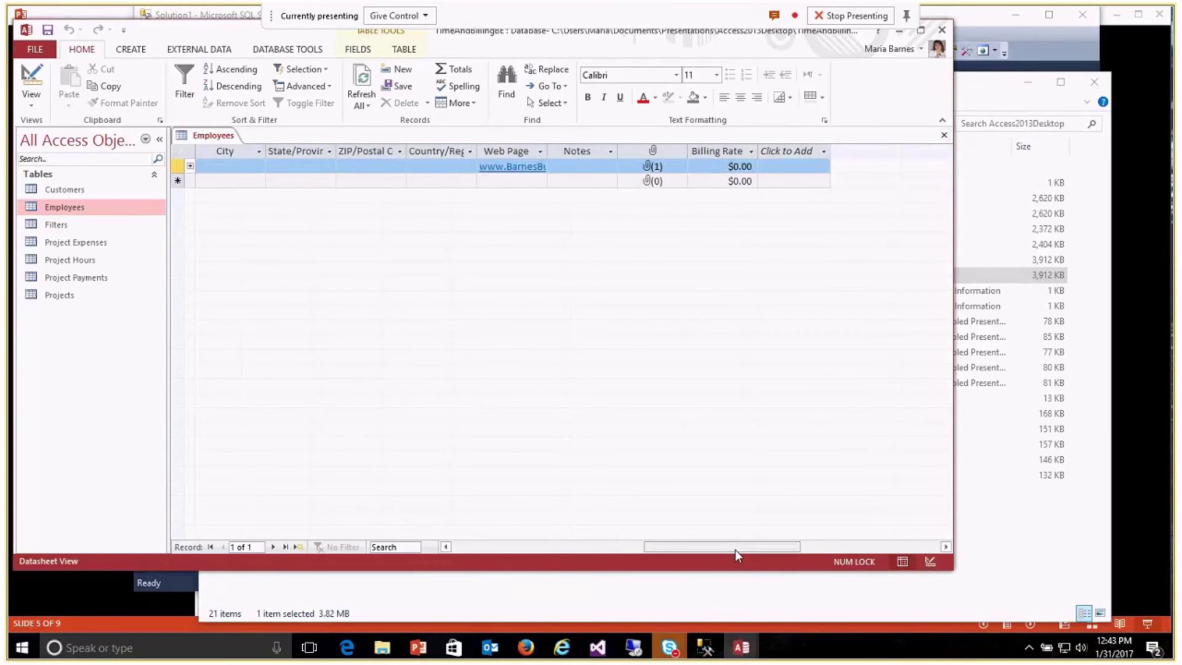
{"action": "left_click", "coordinate": [648, 168]}
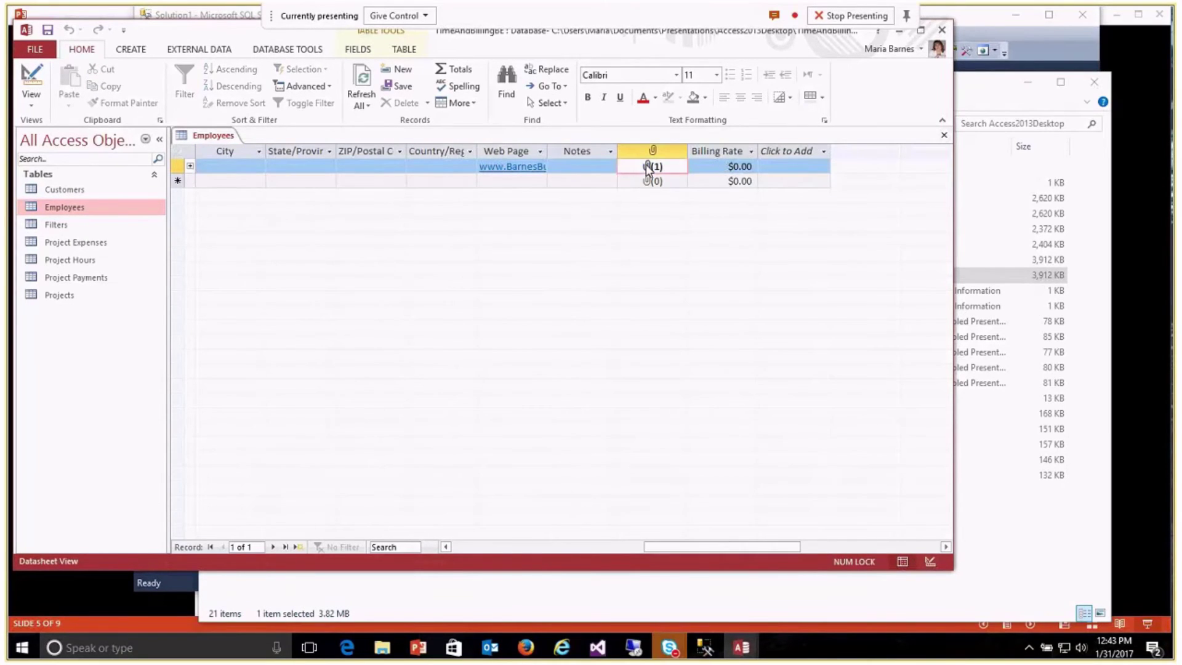
{"action": "double_click", "coordinate": [648, 167]}
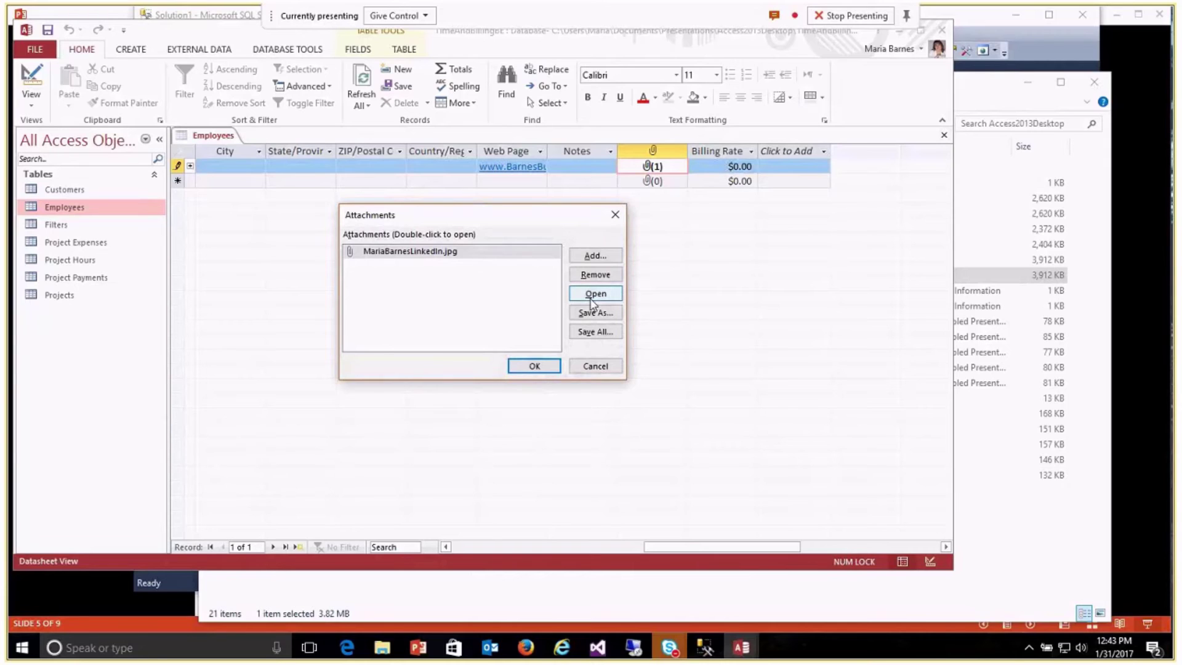
{"action": "key", "text": "Return"}
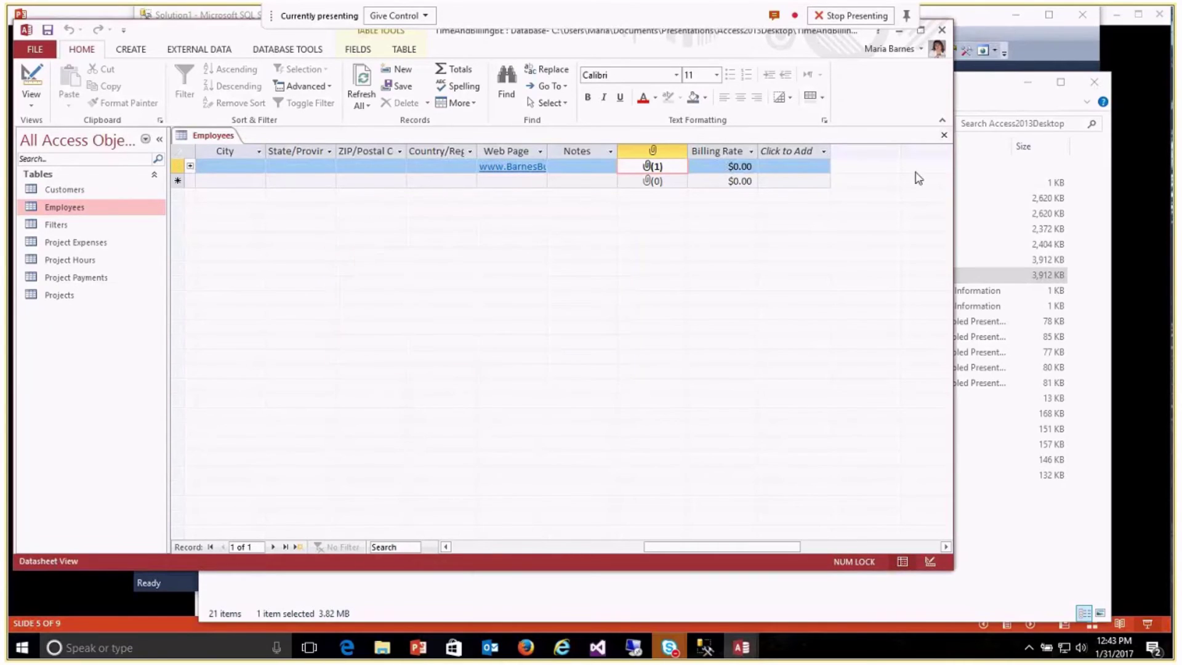
{"action": "left_click", "coordinate": [944, 135]}
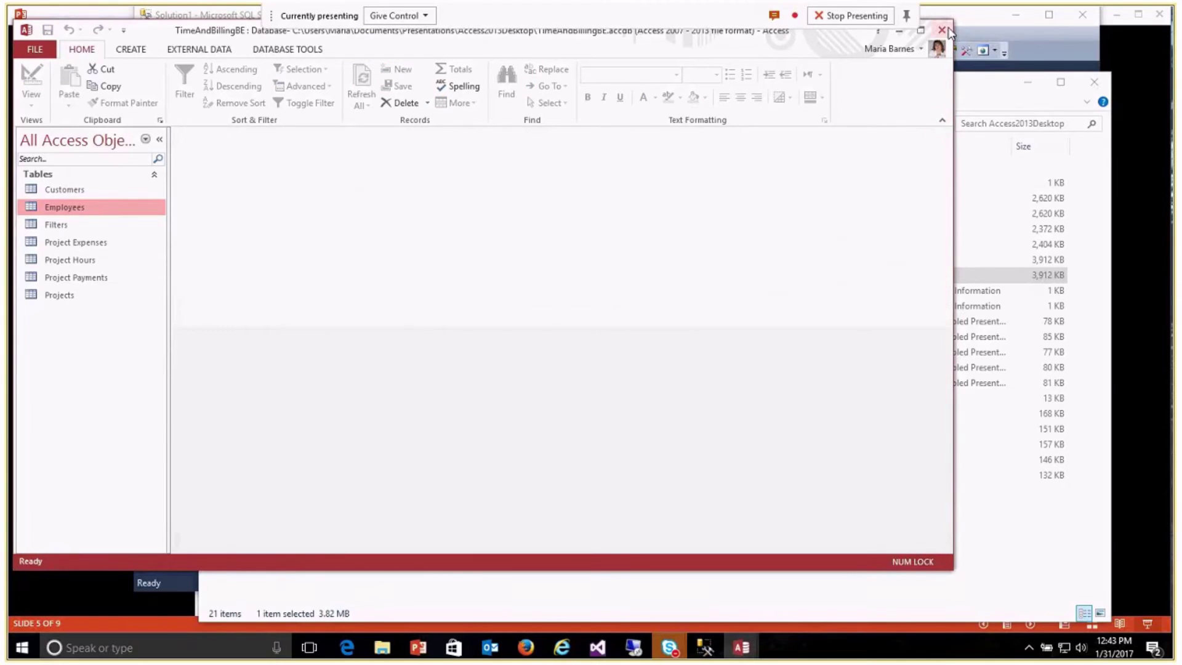
Close the TimeAndBillingBE database and the Employee Details and Employee List forms of TimeAndBilling
{"action": "left_click", "coordinate": [943, 31]}
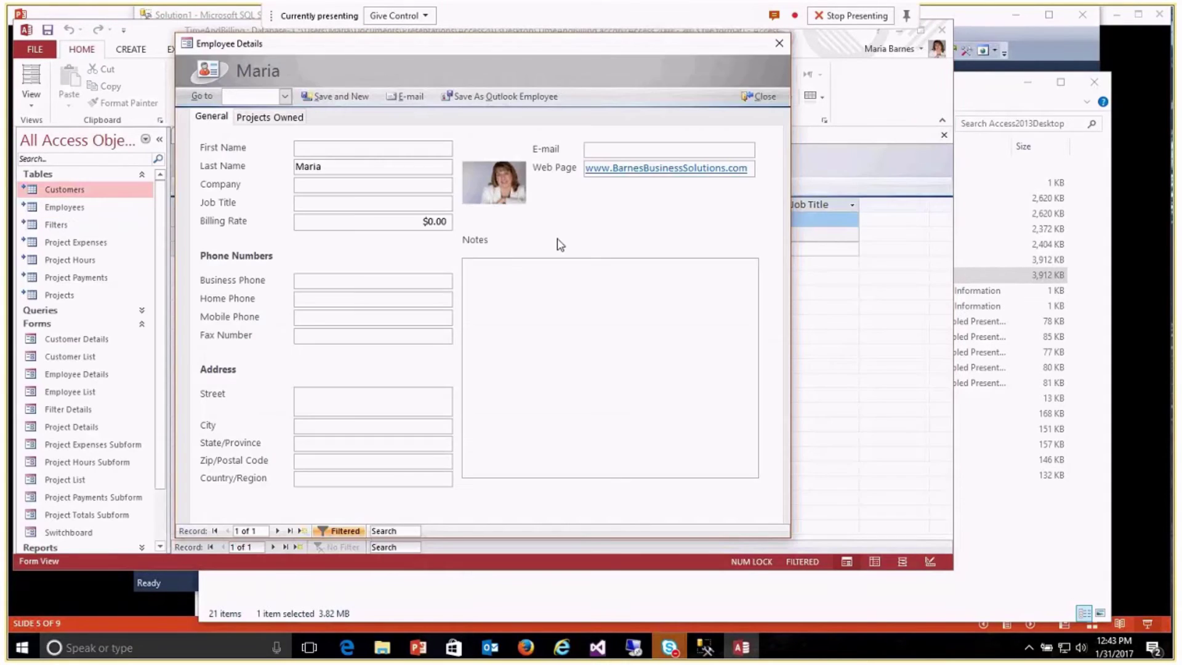
{"action": "left_click", "coordinate": [782, 42]}
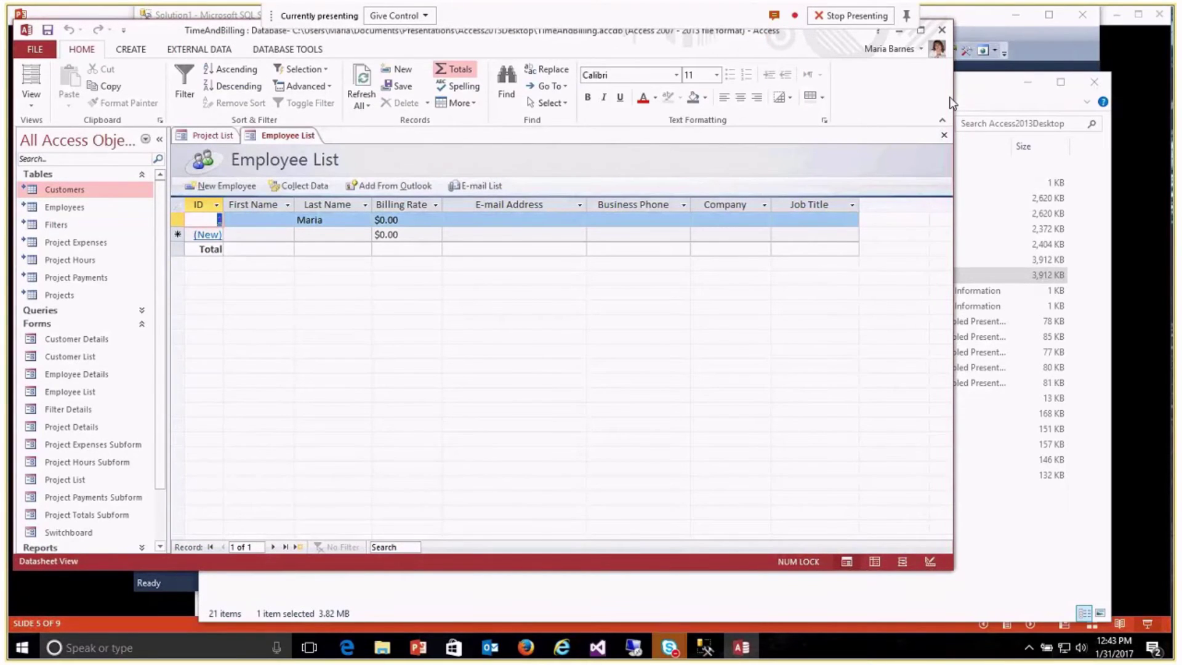
{"action": "left_click", "coordinate": [944, 135]}
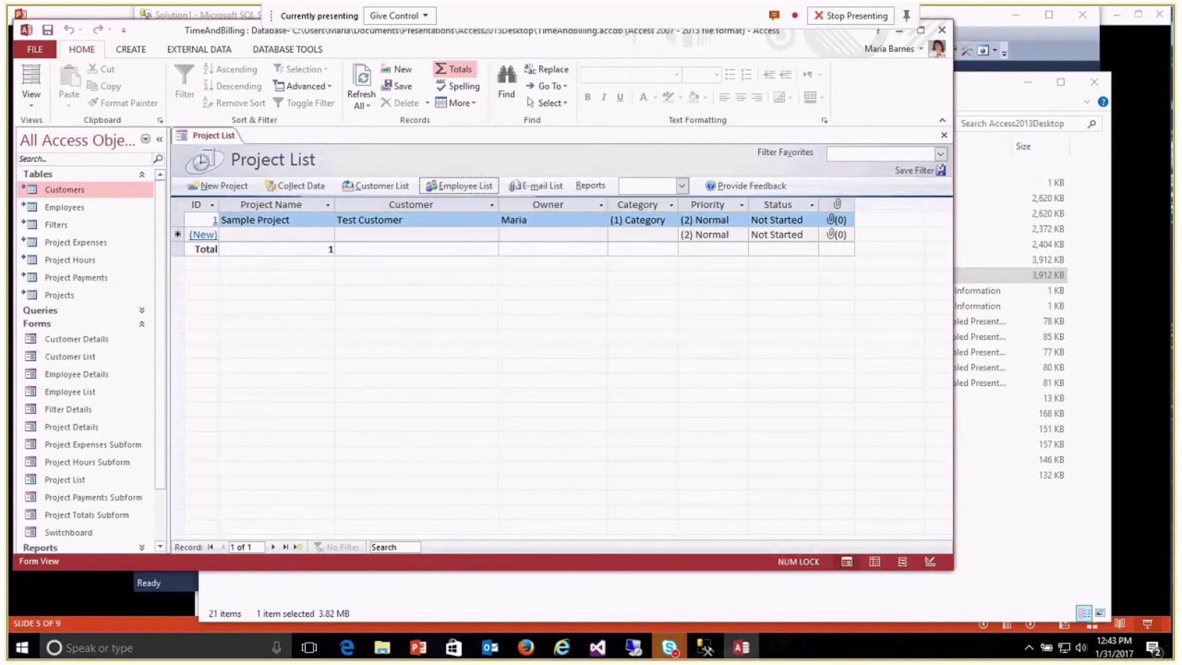
Switch to SQL Server Management Studio, collapse the Contacts database, and refresh the list of databases
{"action": "left_click", "coordinate": [705, 647]}
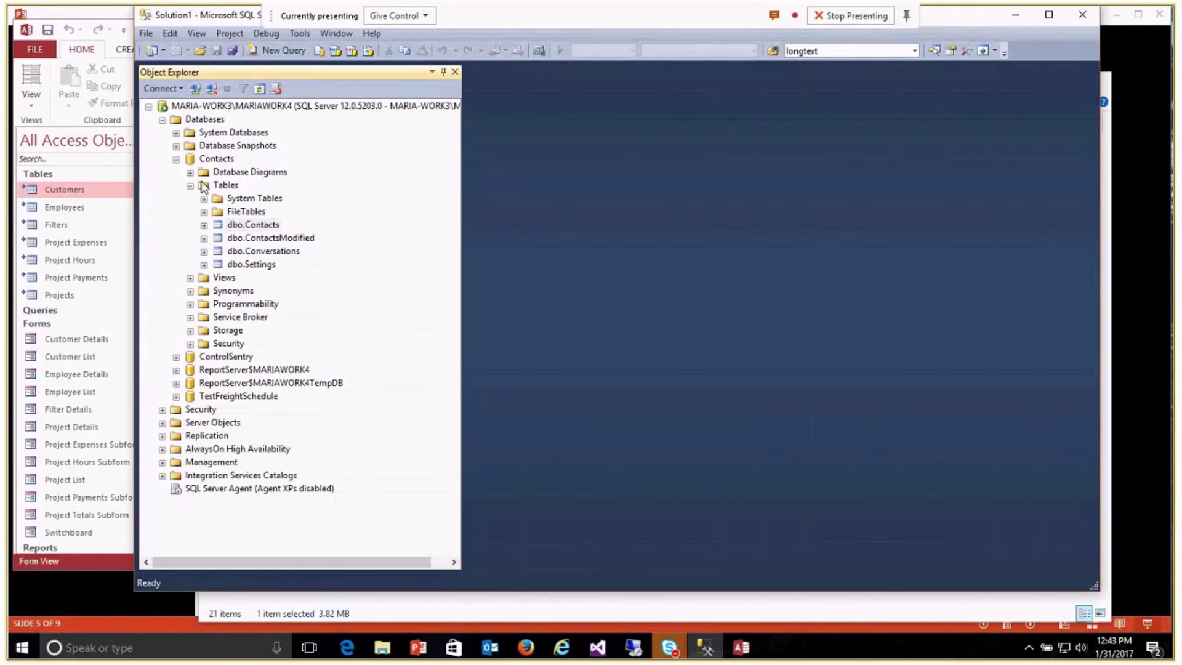
{"action": "double_click", "coordinate": [203, 185]}
{"action": "double_click", "coordinate": [212, 159]}
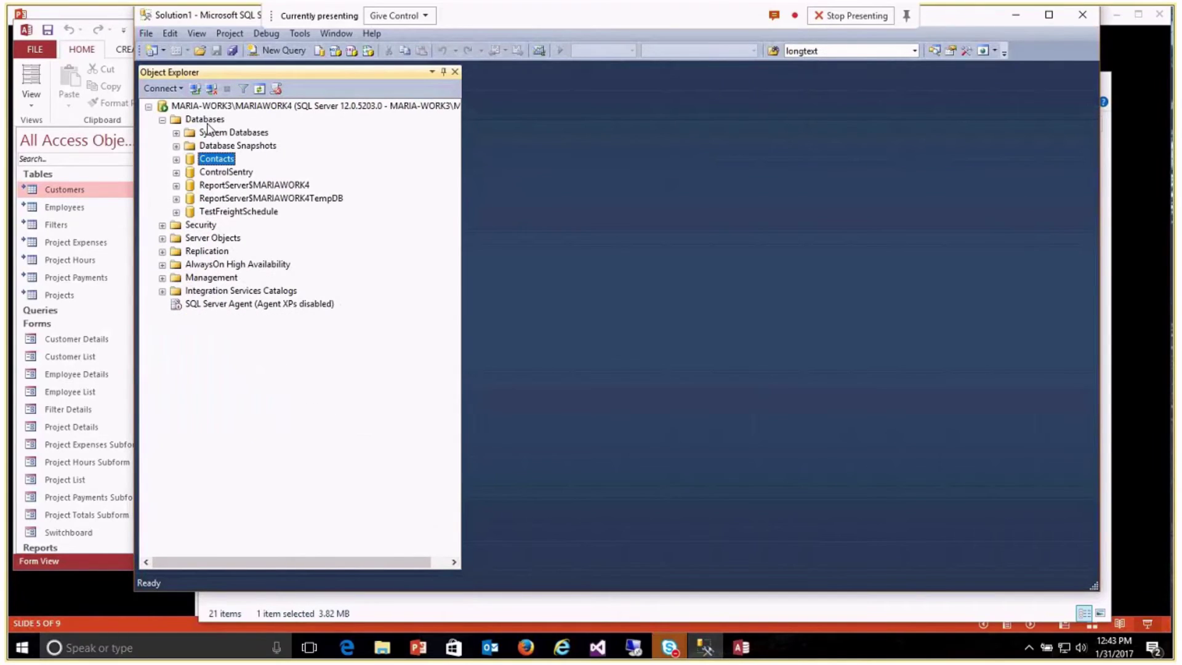
{"action": "left_click", "coordinate": [207, 120]}
{"action": "right_click", "coordinate": [208, 129]}
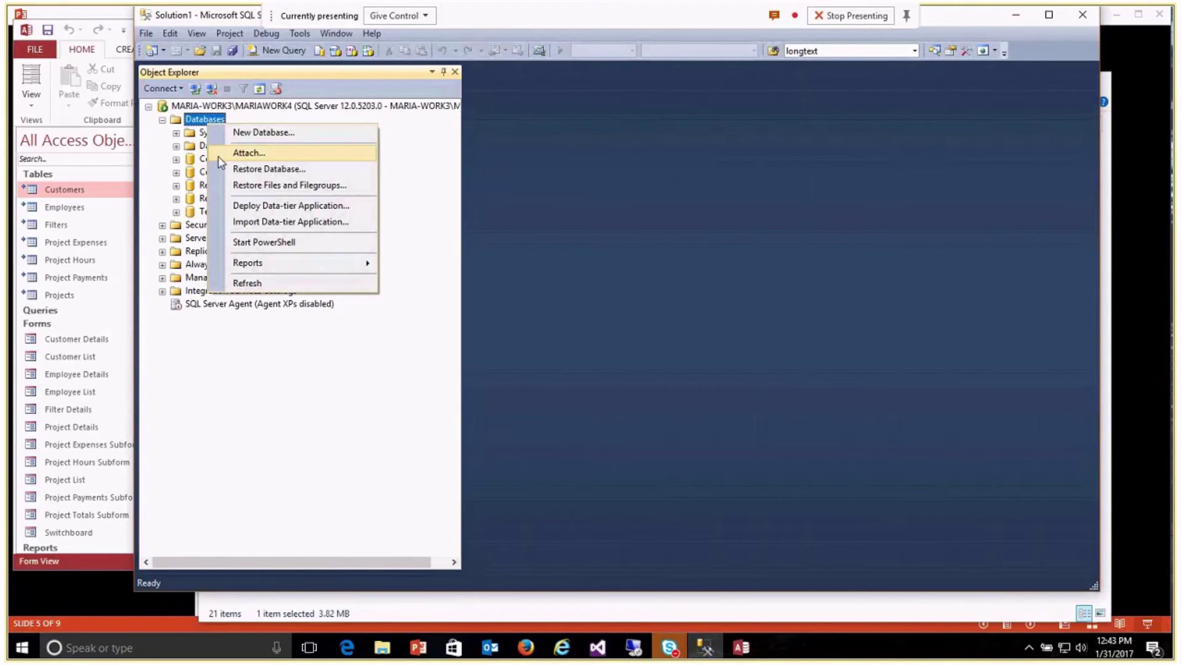
{"action": "key", "text": "Escape"}
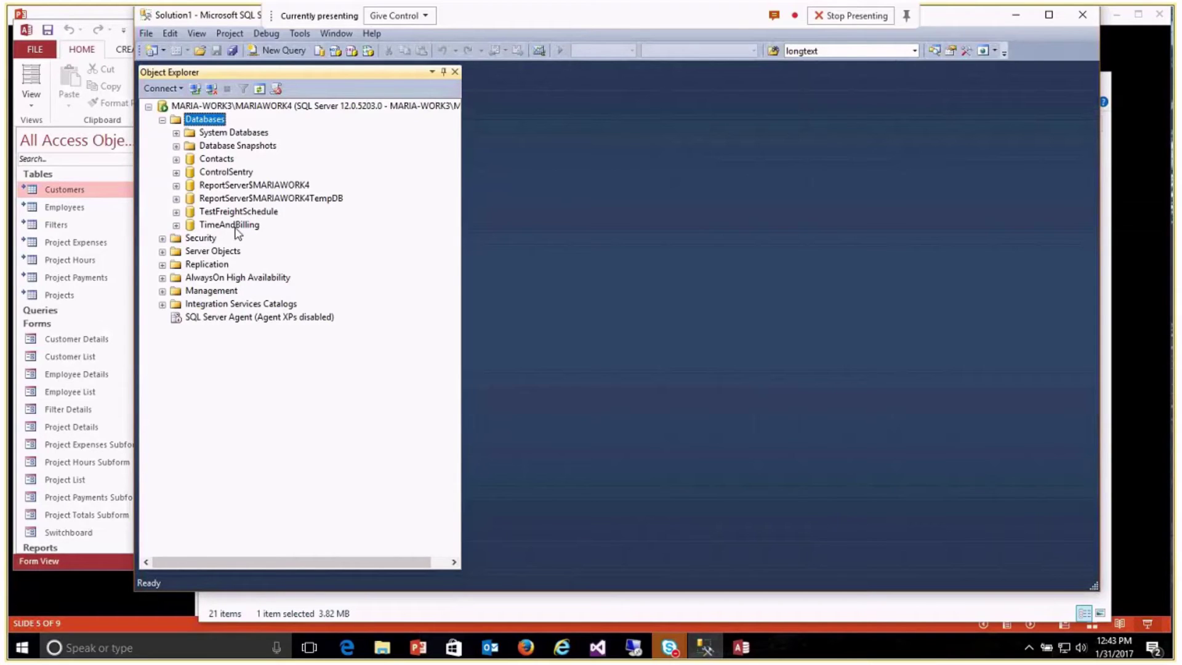
Expand the TimeAndBilling database and examine the columns and data types of its dbo.Employees table
{"action": "left_click", "coordinate": [177, 225]}
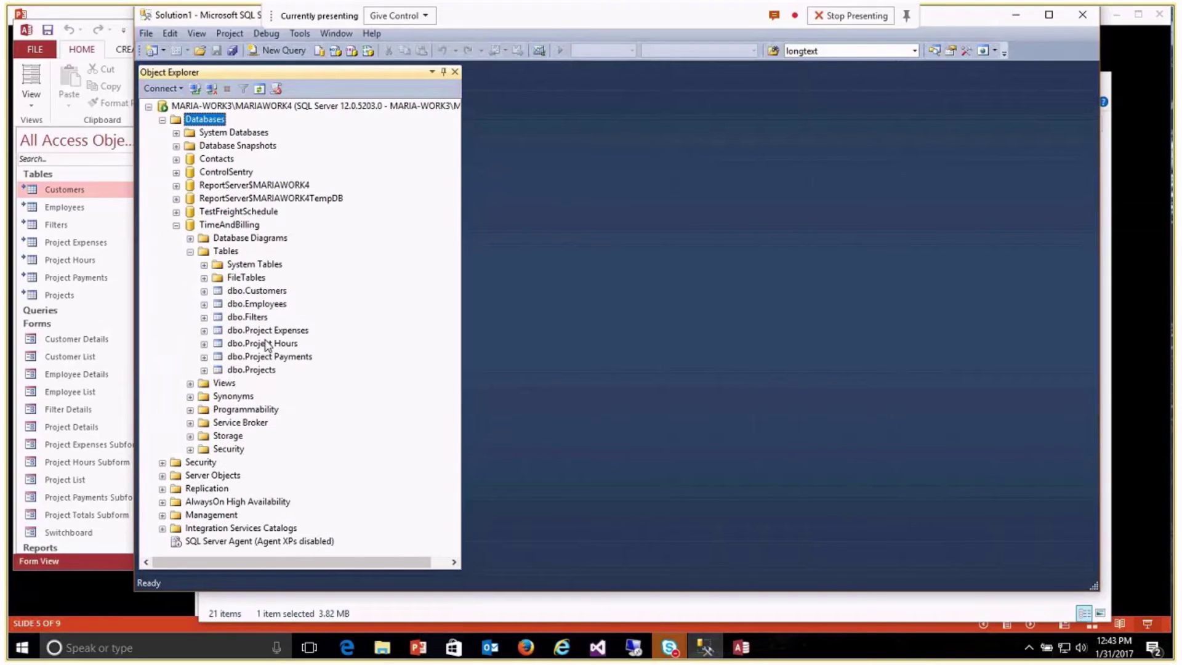
{"action": "left_click", "coordinate": [204, 304]}
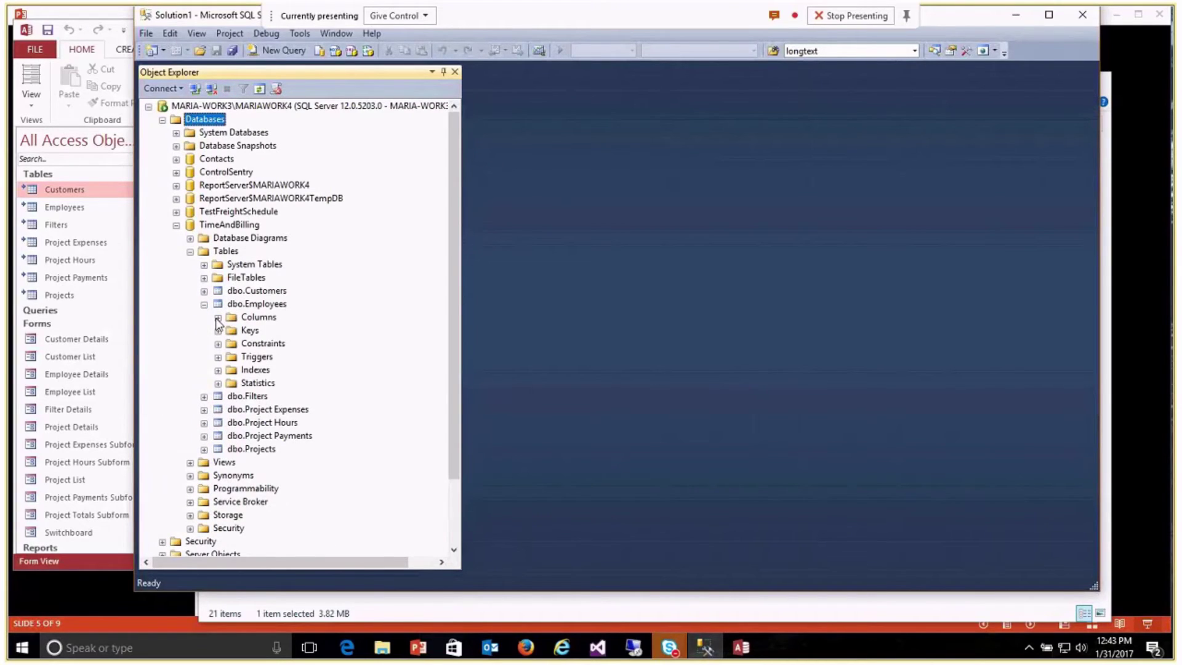
{"action": "left_click", "coordinate": [218, 318]}
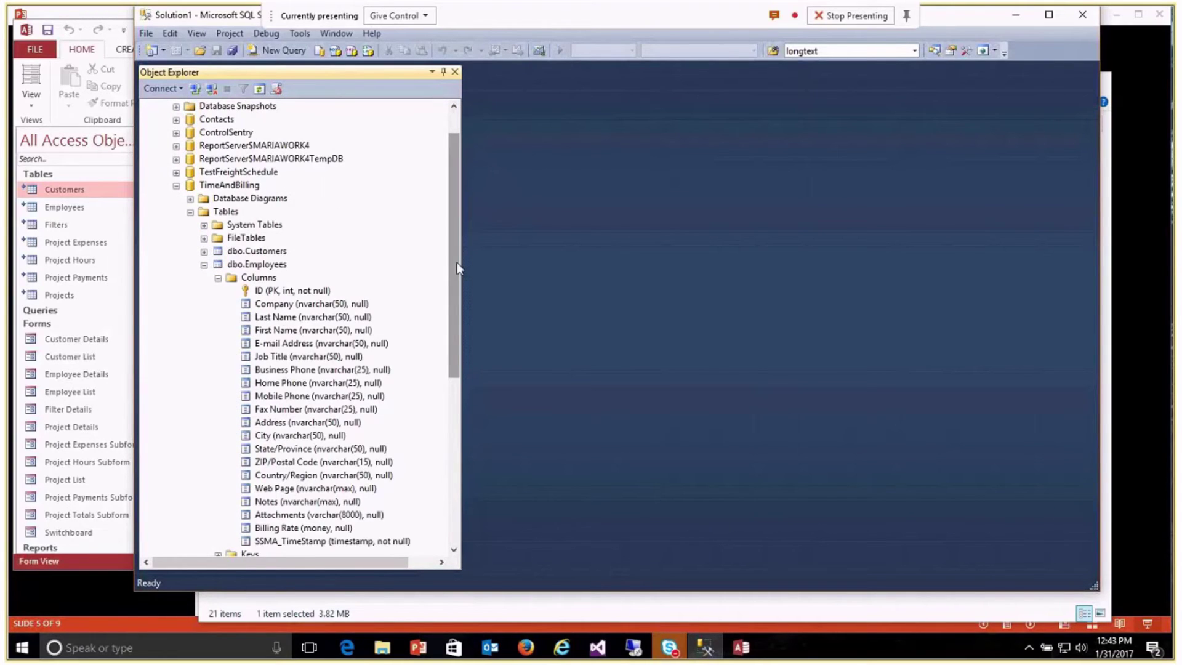
{"action": "left_click_drag", "start_coordinate": [457, 269], "coordinate": [457, 313]}
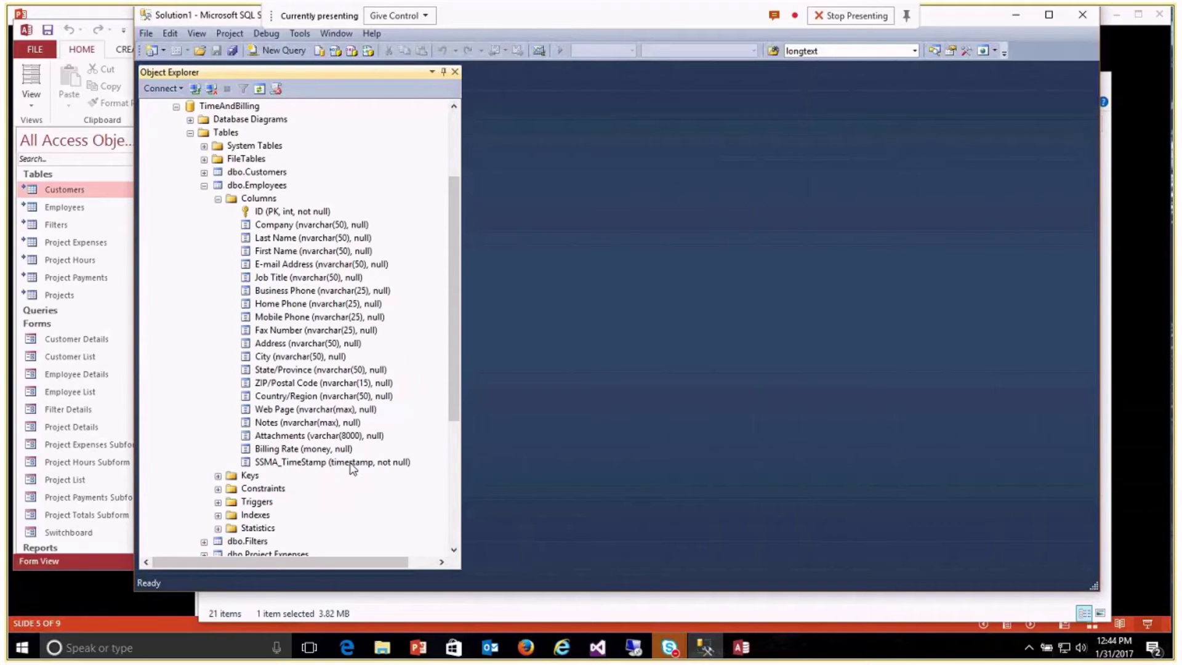
Query the top 1000 rows of the dbo.Employees table in TimeAndBilling
{"action": "left_click", "coordinate": [263, 189]}
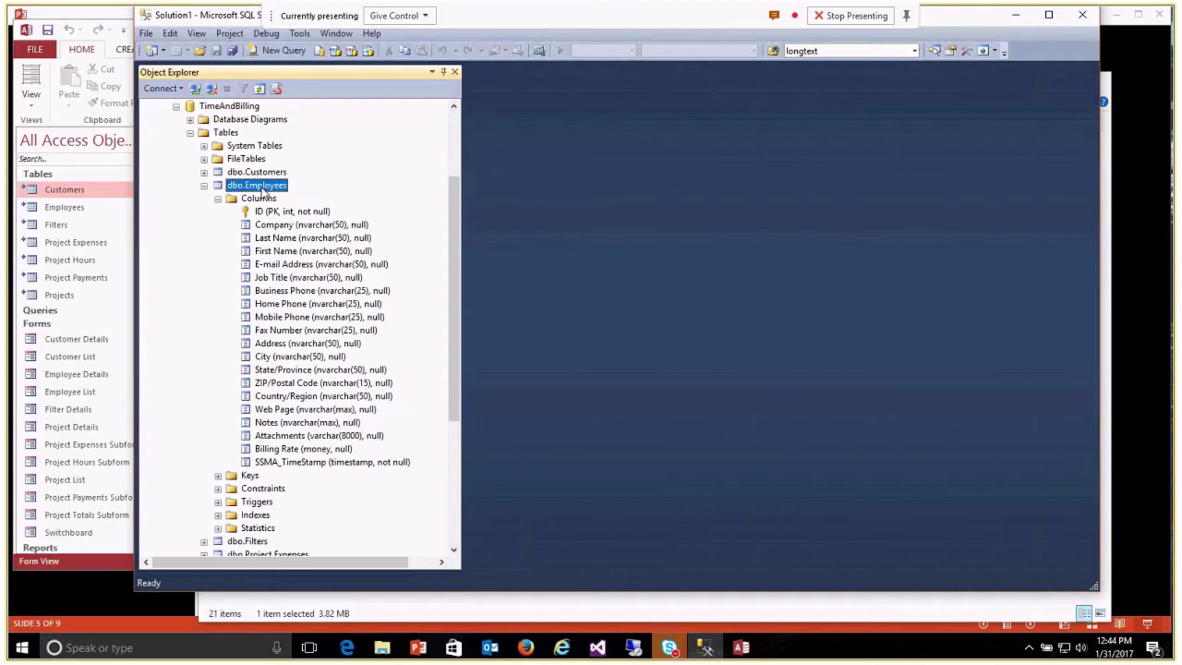
{"action": "right_click", "coordinate": [263, 190]}
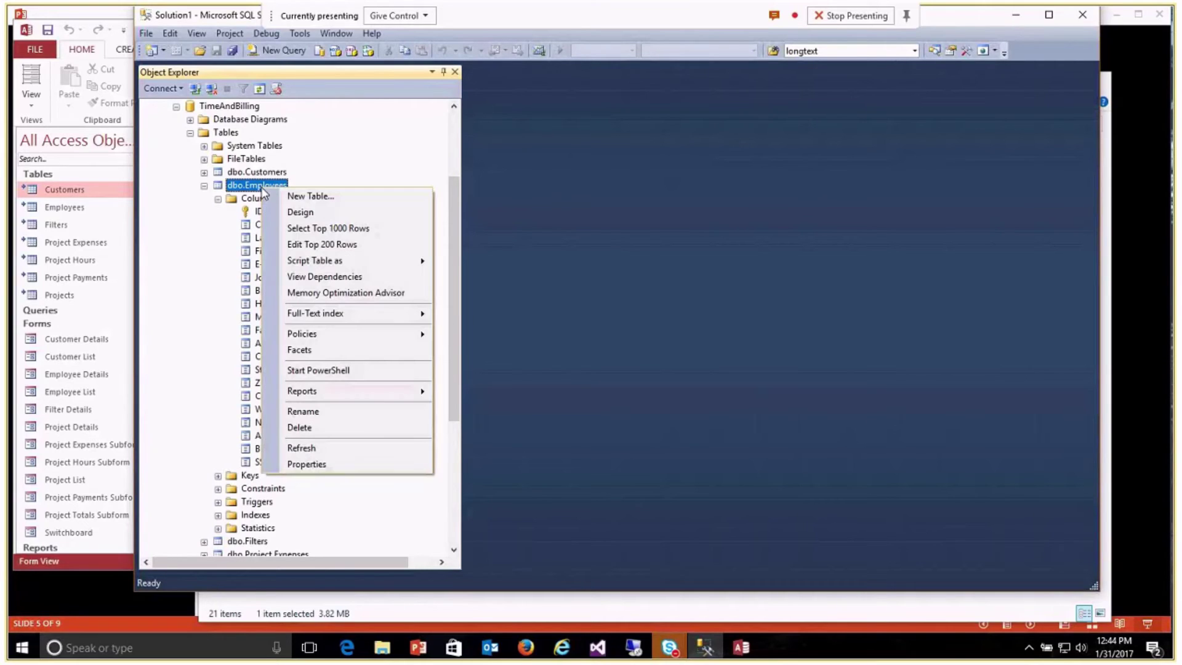
{"action": "left_click", "coordinate": [317, 230]}
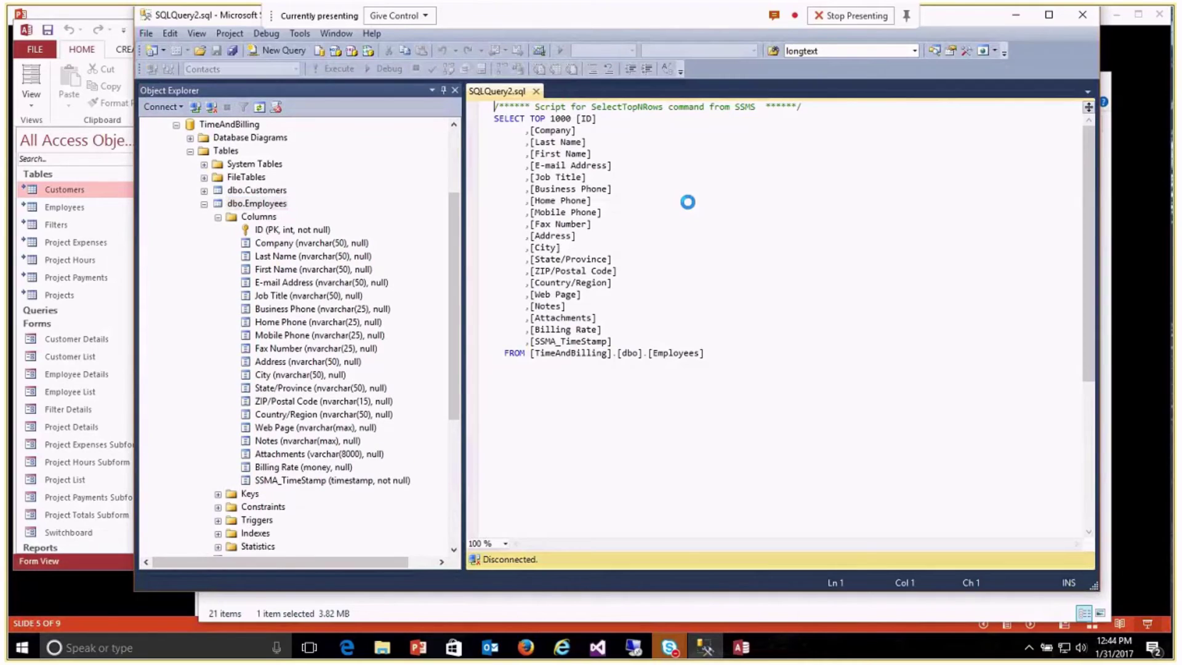
Examine the Attachments value of the employee record in the dbo.Employees query results
{"action": "left_click_drag", "start_coordinate": [613, 524], "coordinate": [867, 556]}
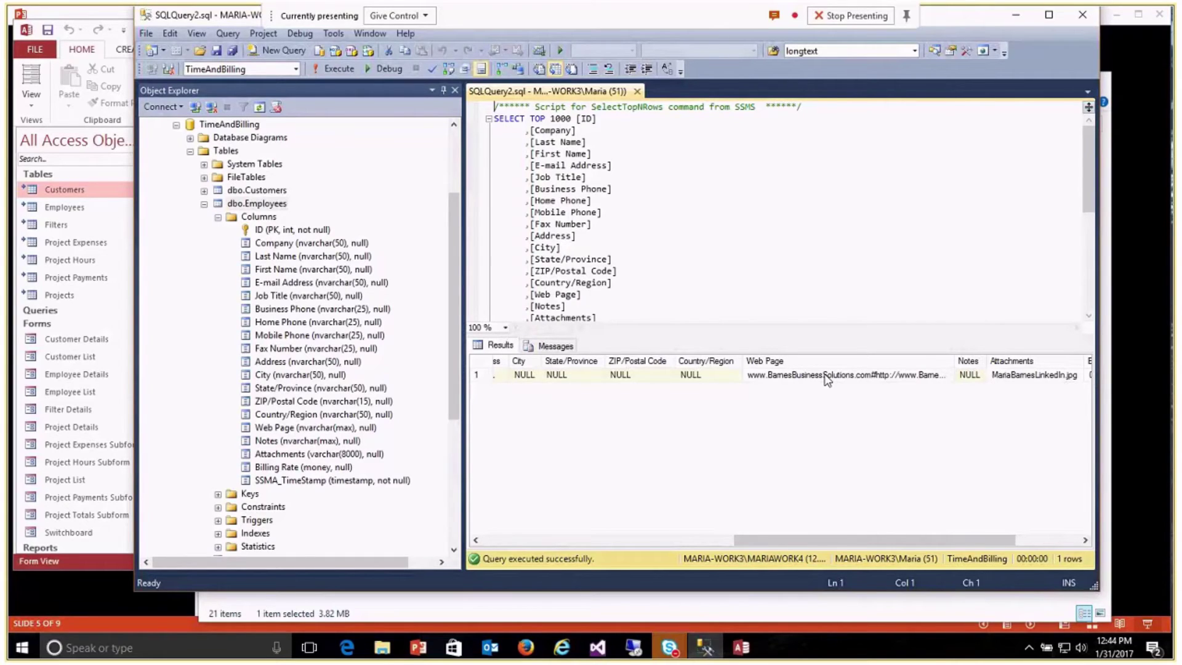
{"action": "left_click_drag", "start_coordinate": [863, 539], "coordinate": [941, 546]}
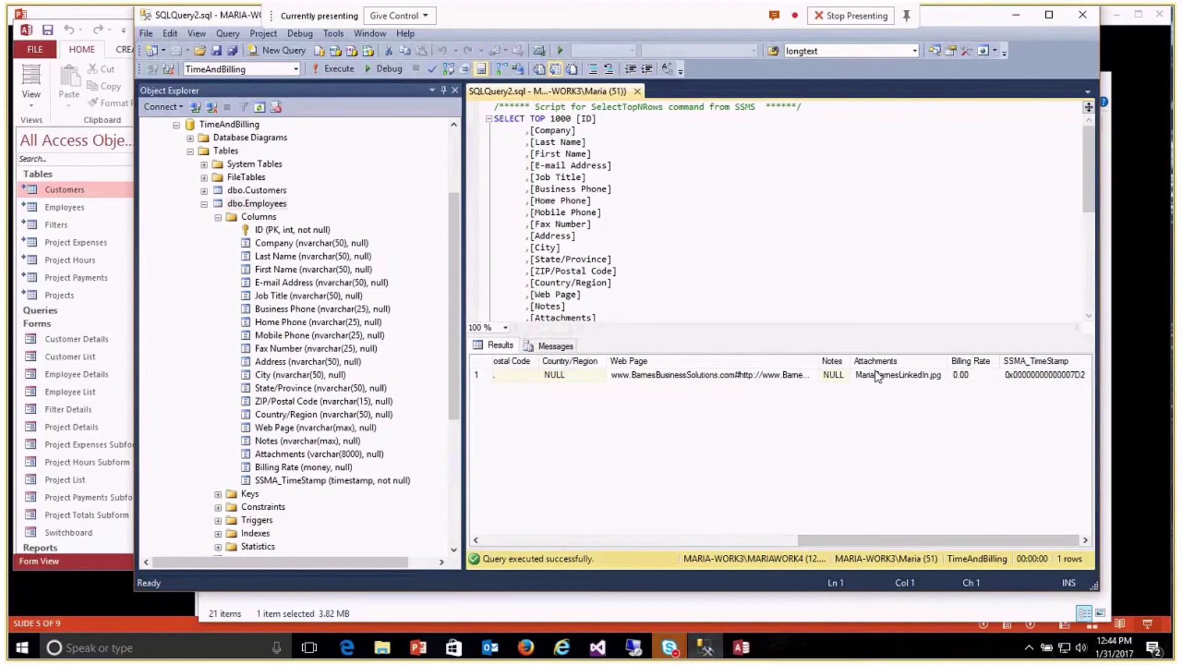
{"action": "left_click", "coordinate": [935, 379]}
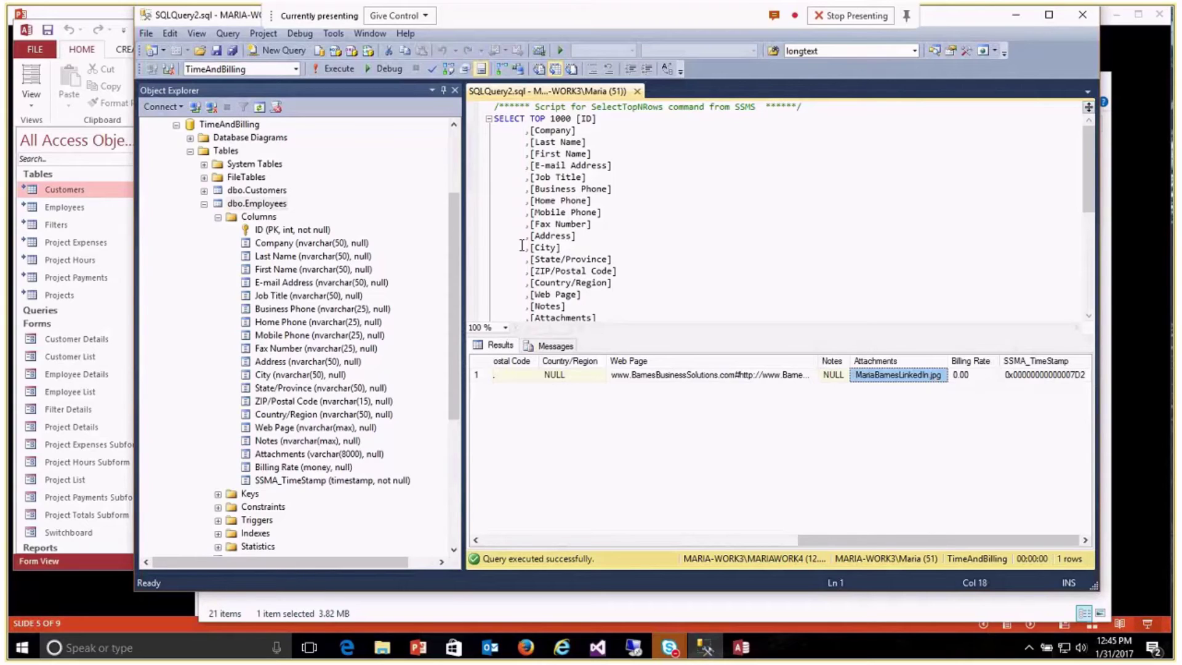
Collapse the dbo.Employees table, close its query, and switch to the TimeAndBilling database in Access
{"action": "left_click", "coordinate": [204, 205]}
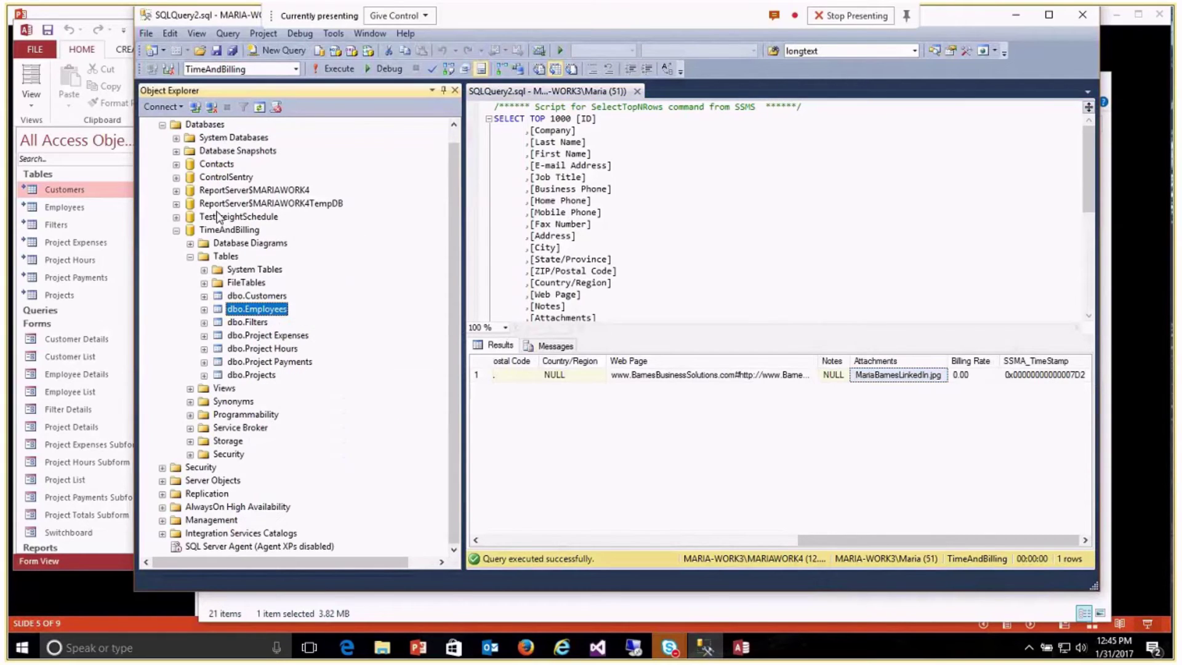
{"action": "left_click", "coordinate": [638, 91]}
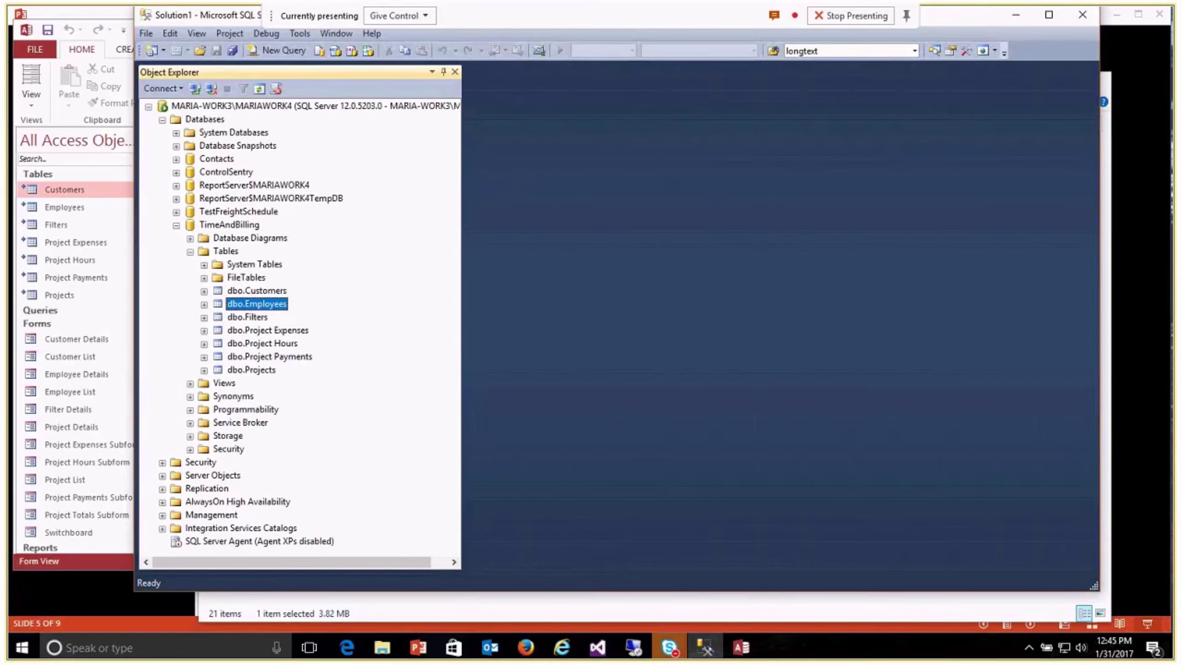
{"action": "key", "text": "alt+Tab"}
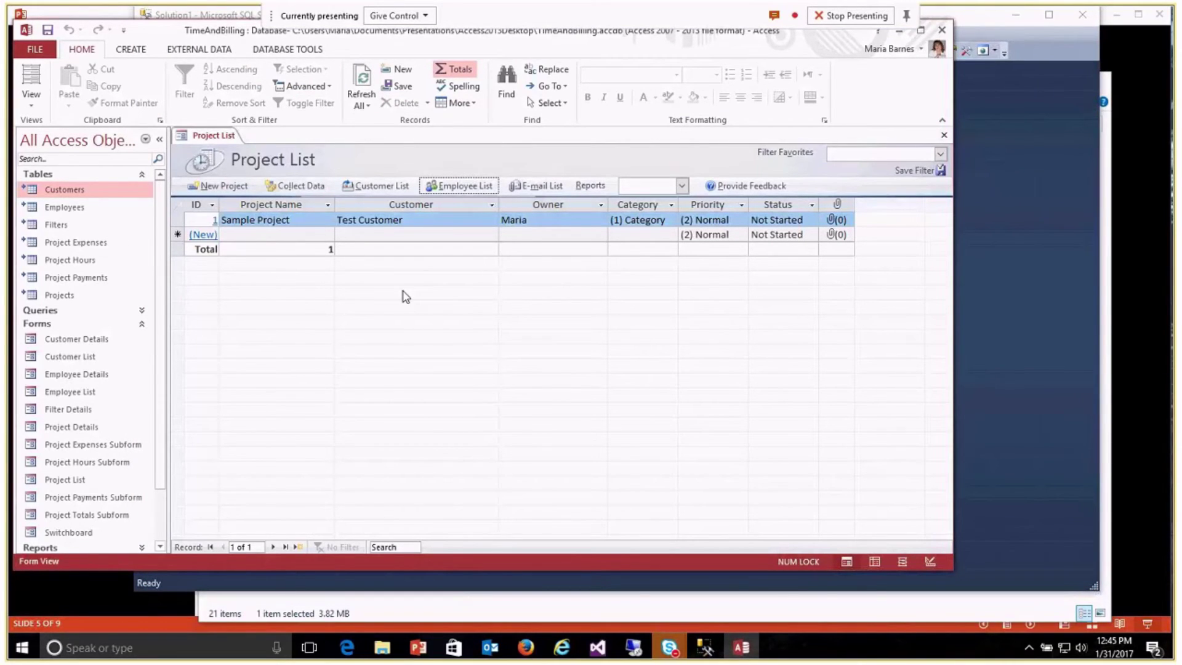
Try to relink all linked tables with the Linked Table Manager, prompting for a new location, and check the file types offered
{"action": "mouse_move", "coordinate": [79, 196]}
{"action": "left_click_drag", "start_coordinate": [232, 34], "coordinate": [255, 60]}
{"action": "left_click", "coordinate": [224, 78]}
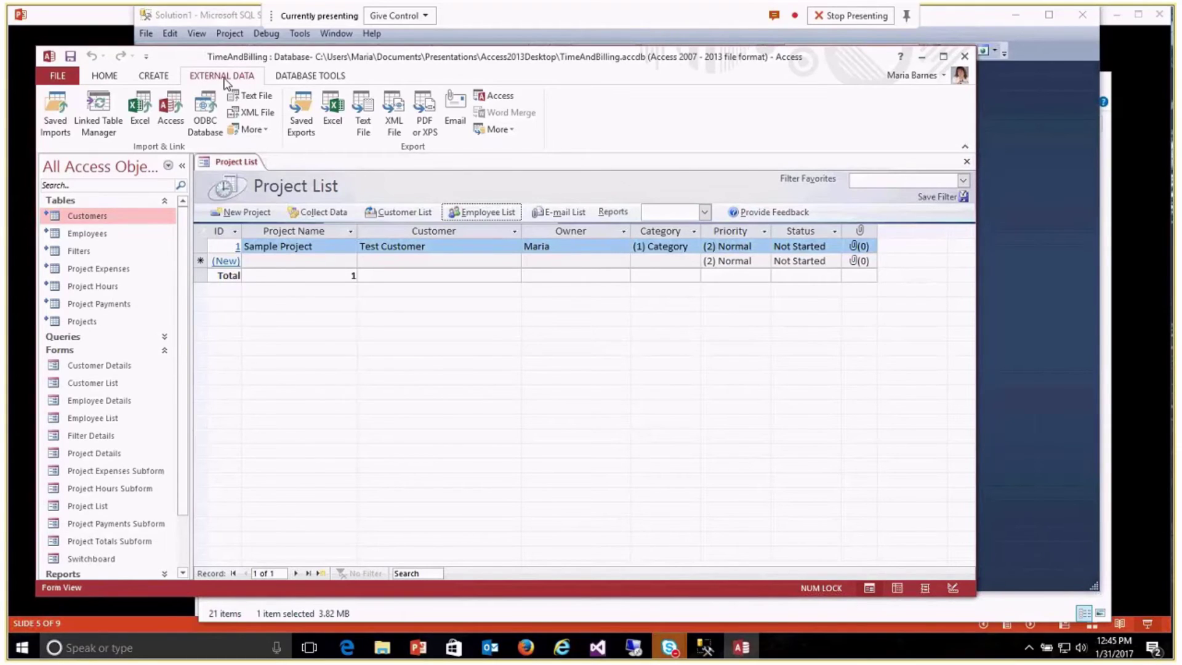
{"action": "left_click", "coordinate": [98, 112]}
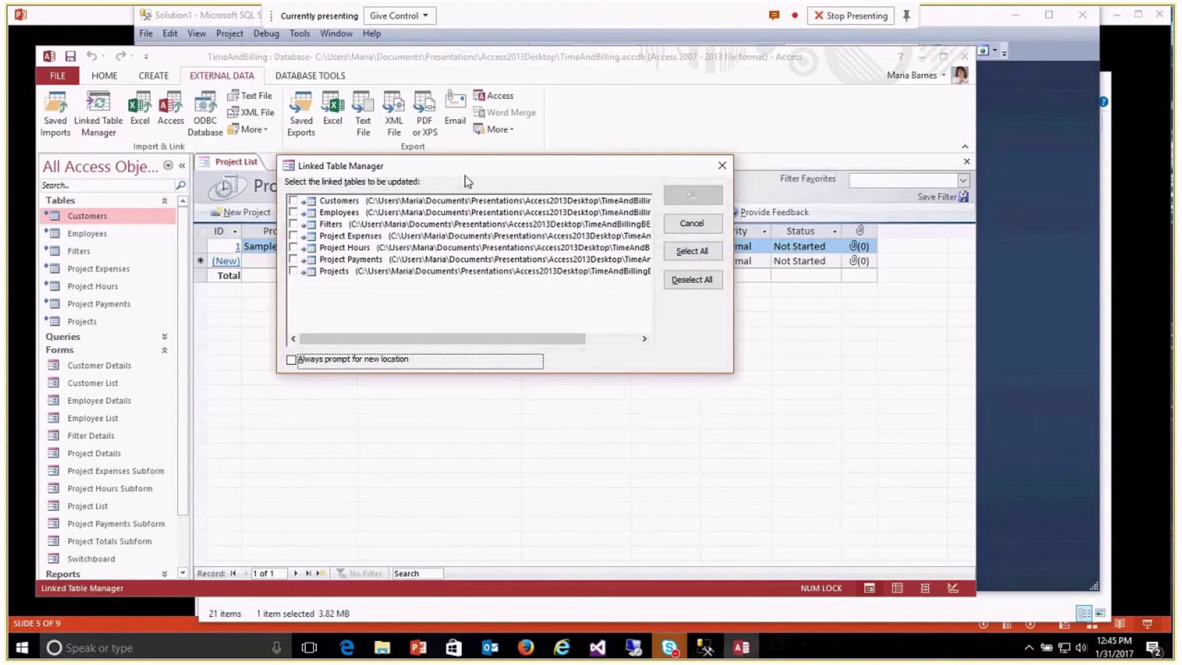
{"action": "left_click", "coordinate": [702, 255]}
{"action": "left_click", "coordinate": [292, 361]}
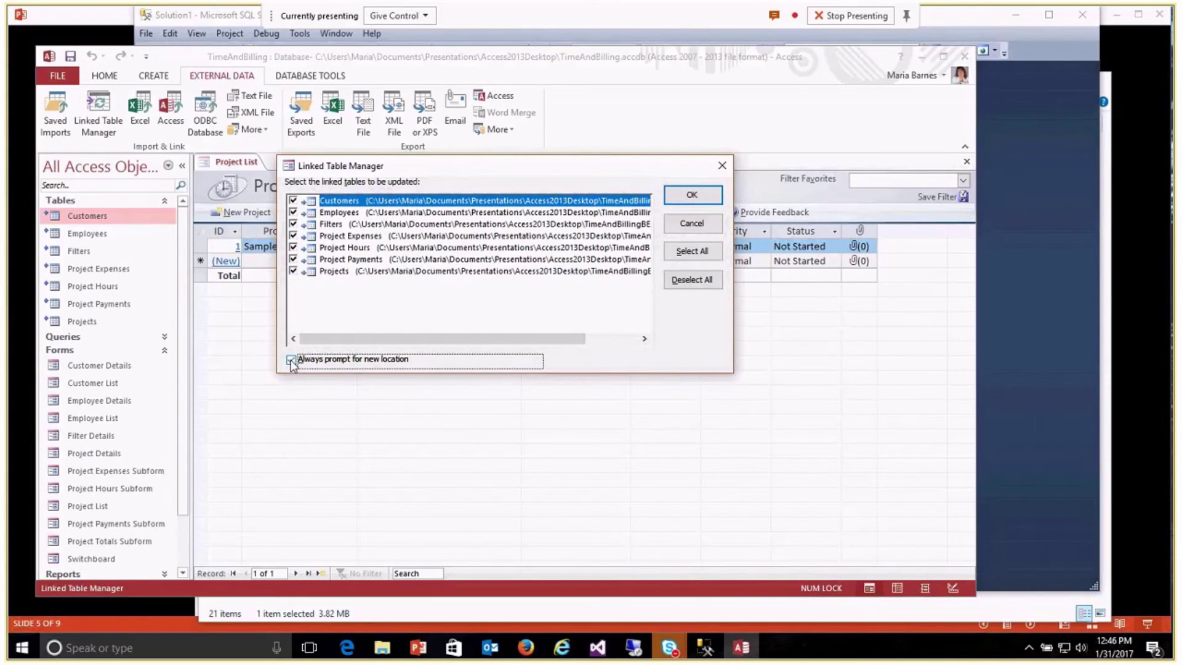
{"action": "left_click", "coordinate": [689, 198]}
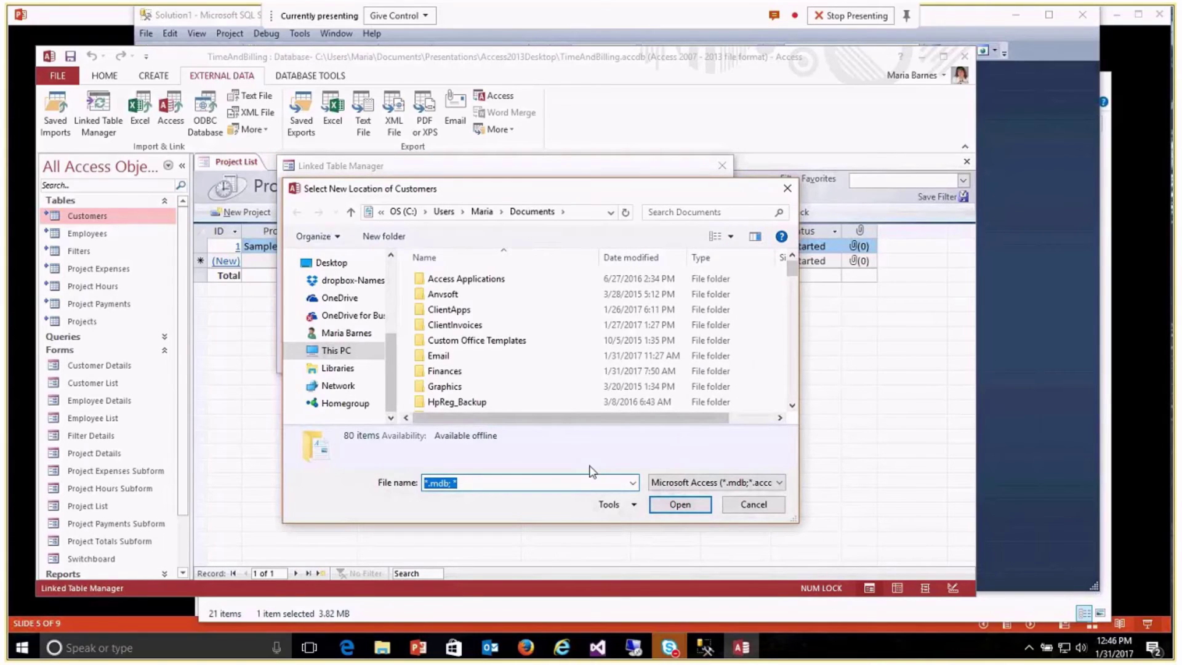
{"action": "left_click", "coordinate": [780, 484]}
{"action": "left_click", "coordinate": [780, 484]}
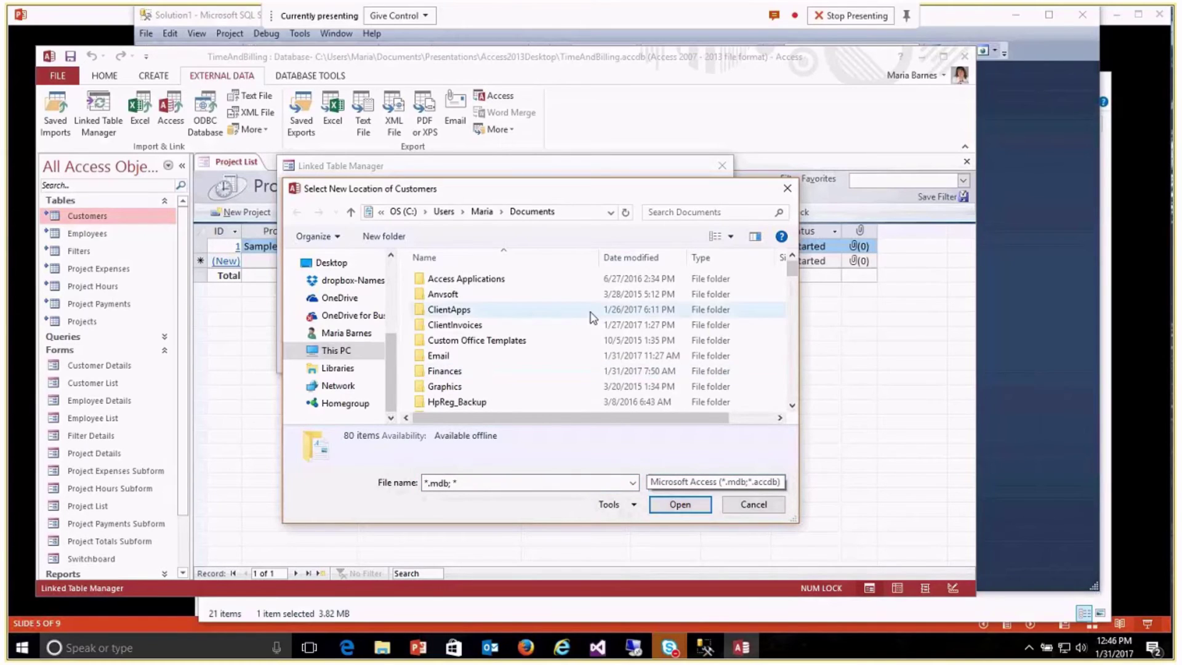
{"action": "left_click", "coordinate": [788, 190]}
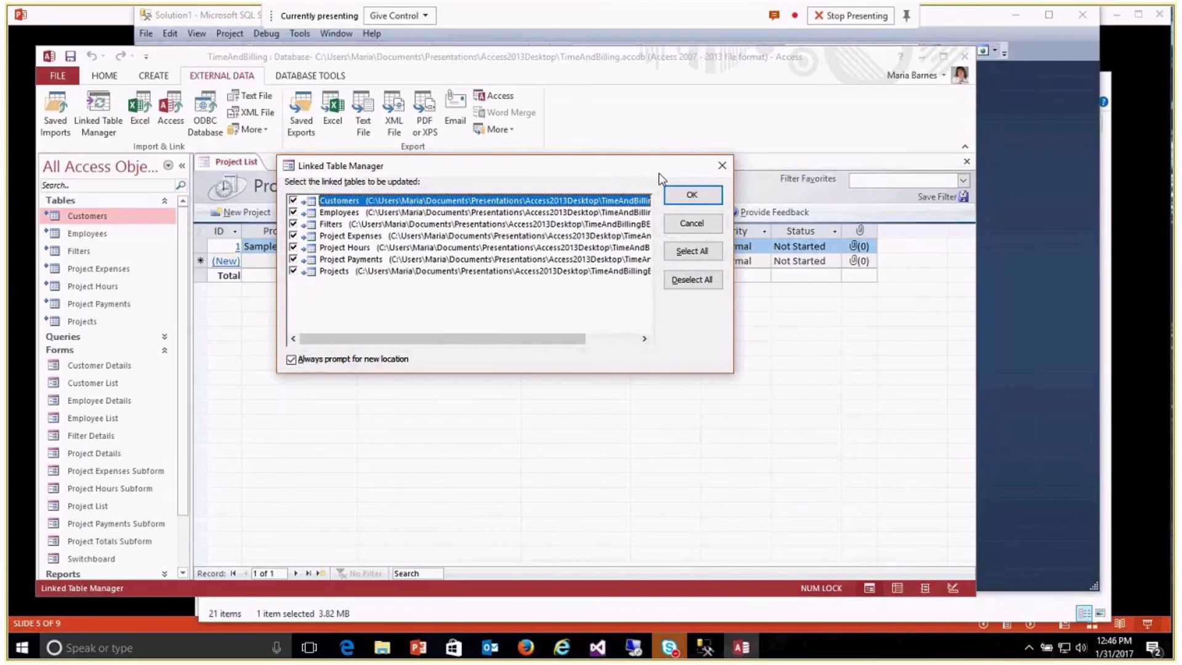
{"action": "key", "text": "Escape"}
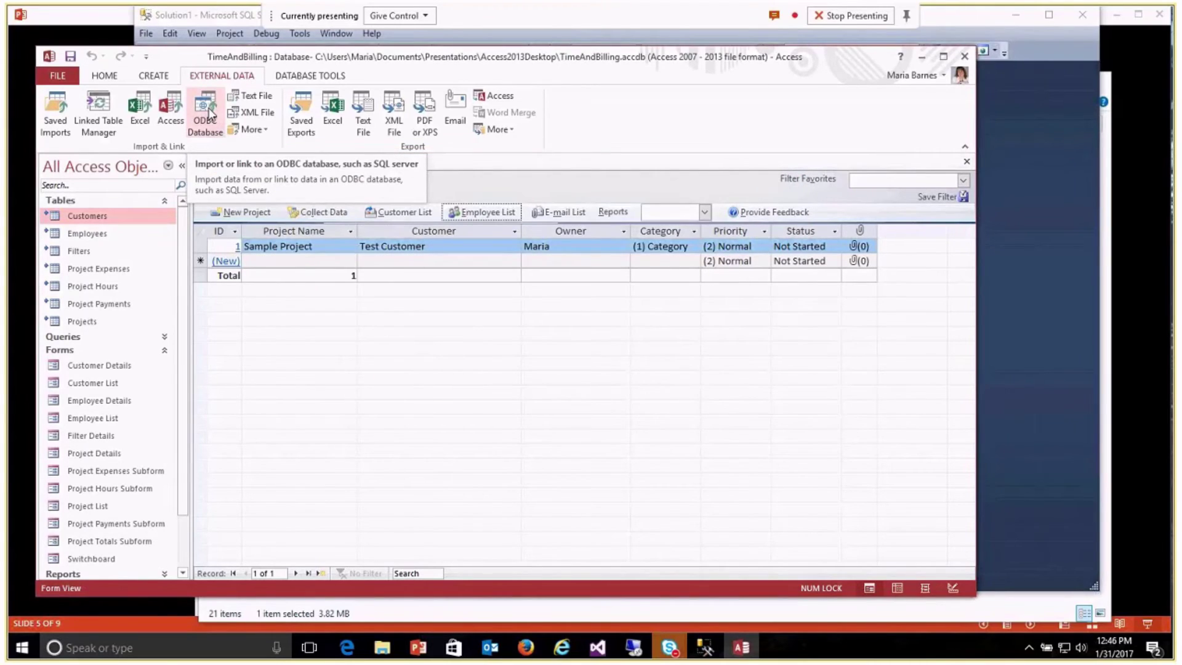
Start an ODBC database connection that links to the data source by creating a linked table
{"action": "left_click", "coordinate": [209, 114]}
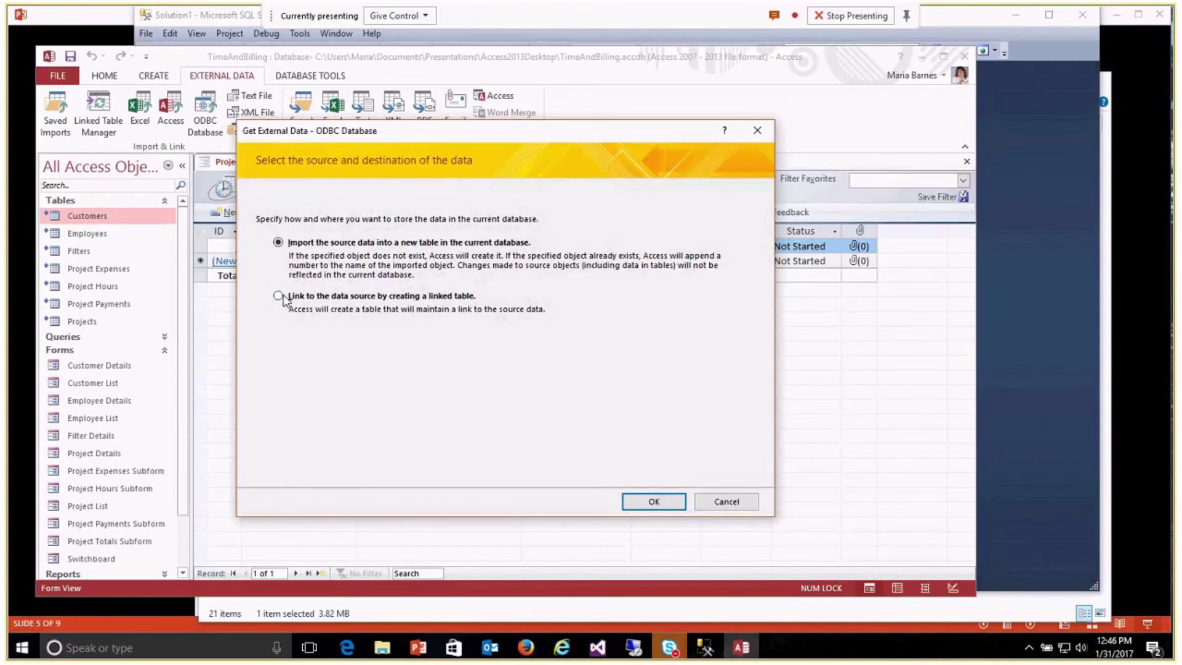
{"action": "left_click", "coordinate": [279, 296]}
{"action": "left_click", "coordinate": [654, 502]}
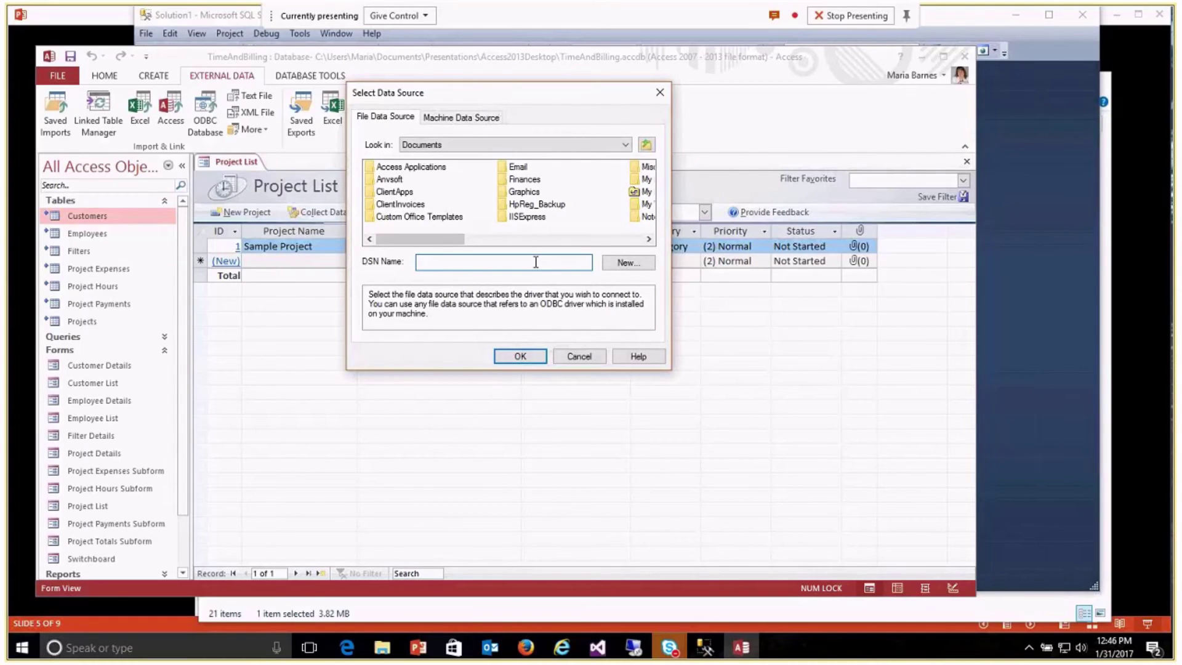
Start a new file data source and select ODBC Driver 11 for SQL Server as its driver
{"action": "type", "text": "TimeAndBilling"}
{"action": "left_click", "coordinate": [625, 265]}
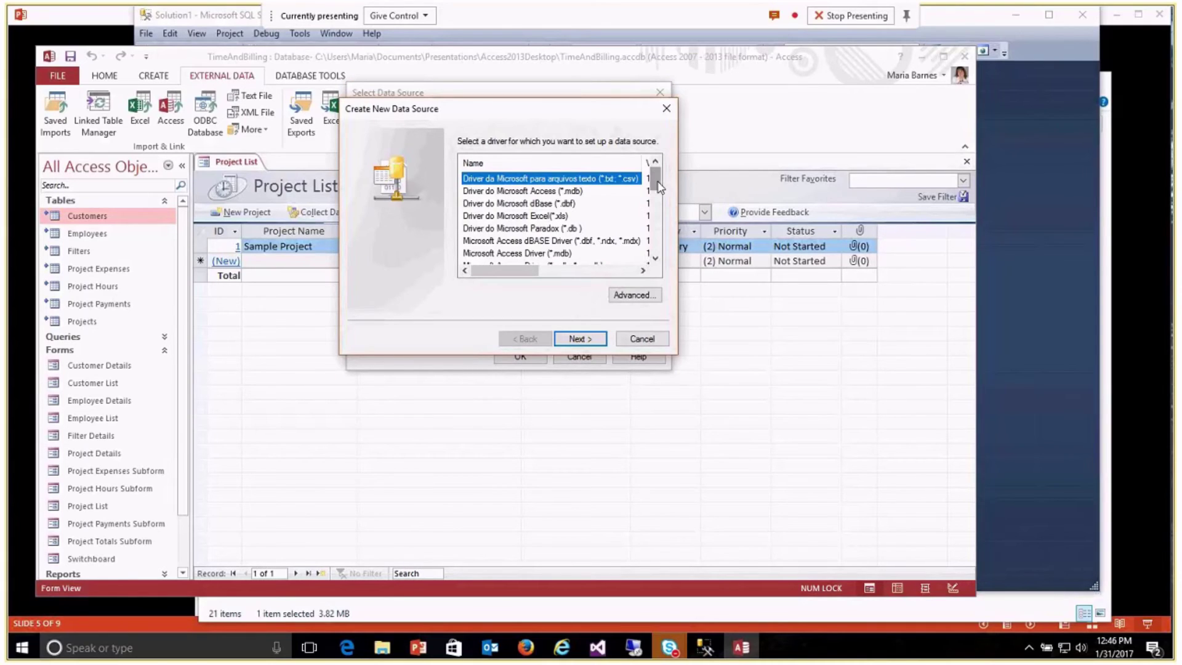
{"action": "left_click_drag", "start_coordinate": [658, 178], "coordinate": [659, 249]}
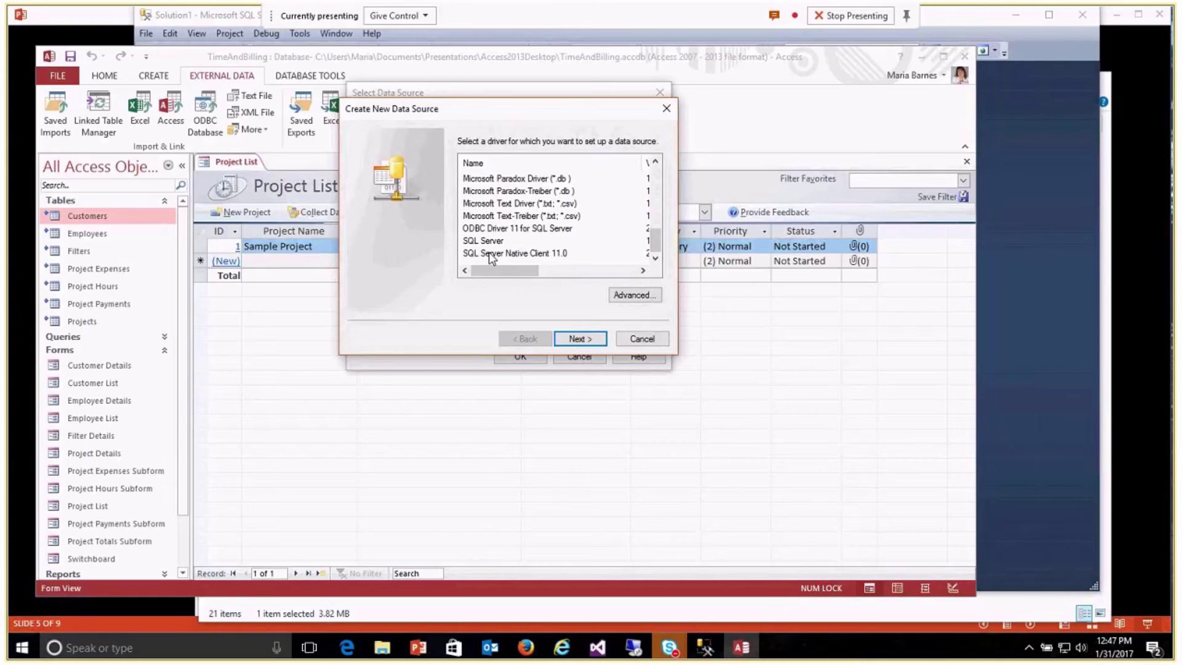
{"action": "left_click", "coordinate": [489, 252]}
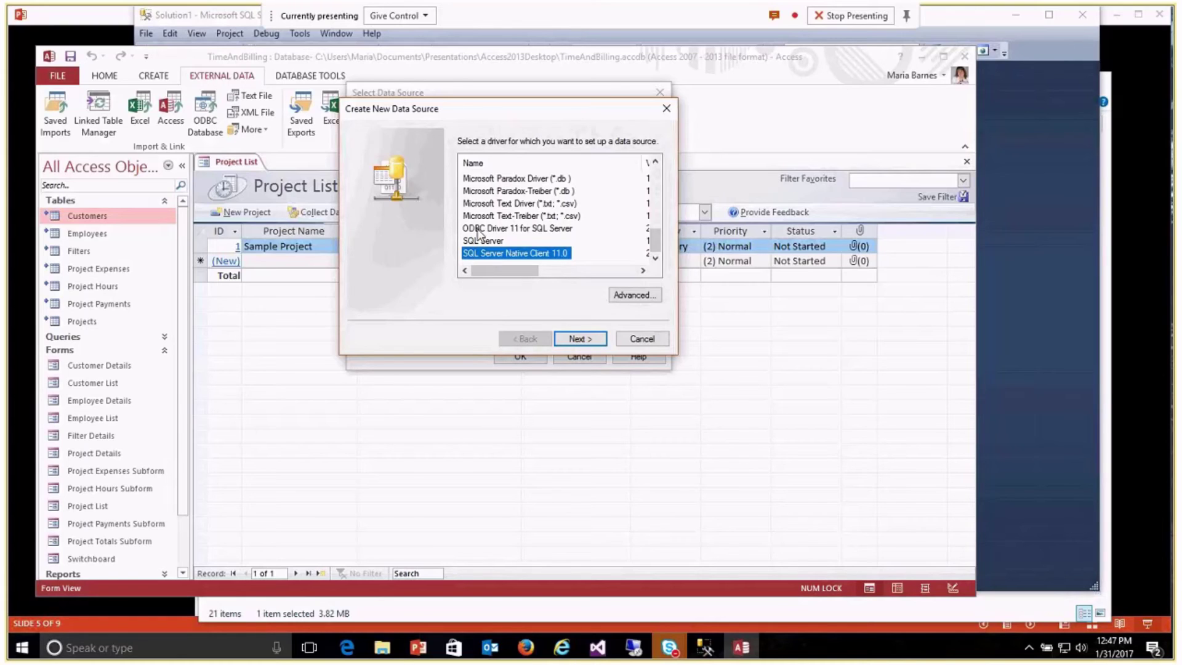
{"action": "left_click", "coordinate": [489, 229]}
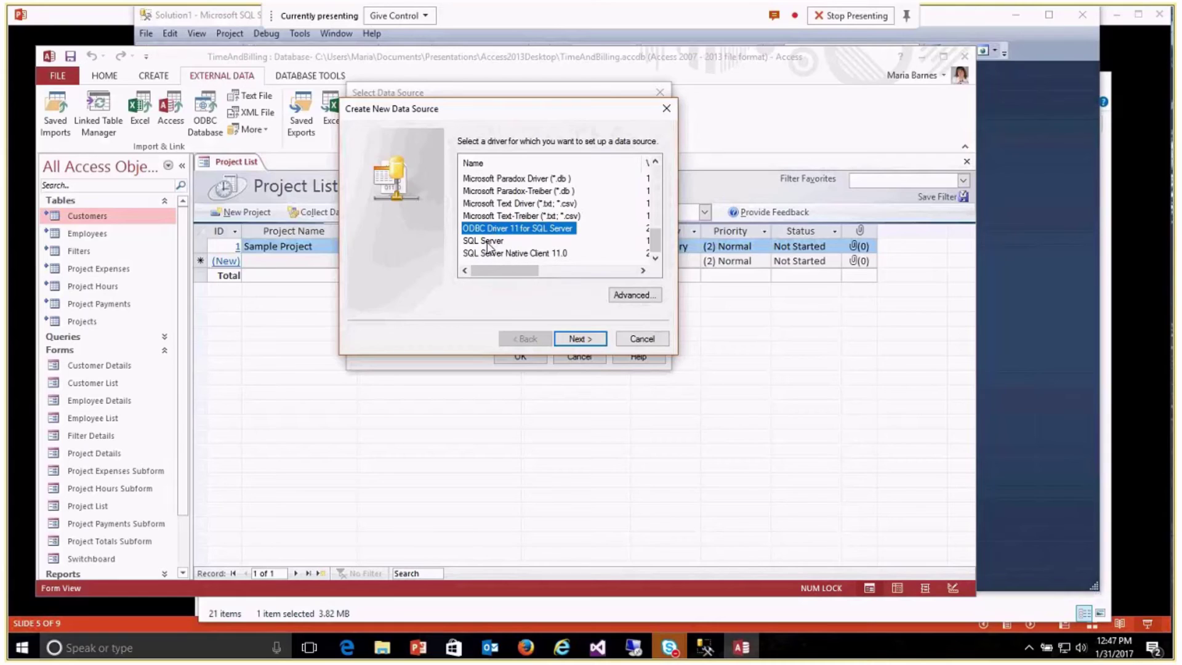
{"action": "left_click", "coordinate": [490, 243]}
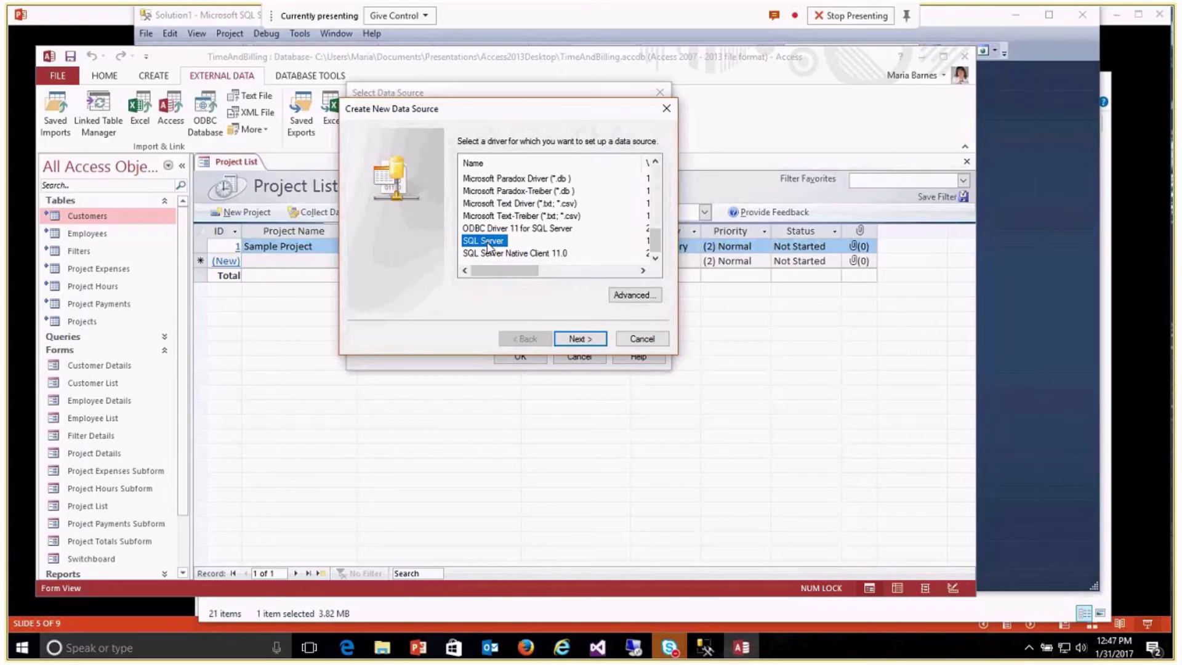
{"action": "left_click", "coordinate": [547, 229]}
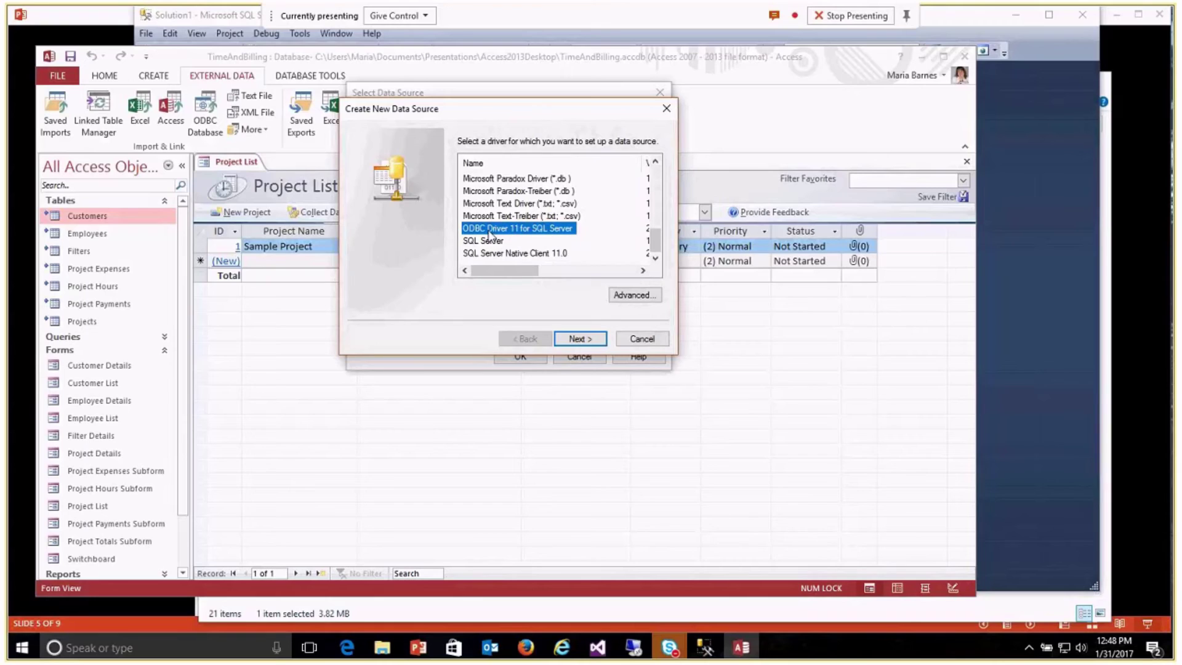
{"action": "left_click", "coordinate": [577, 340]}
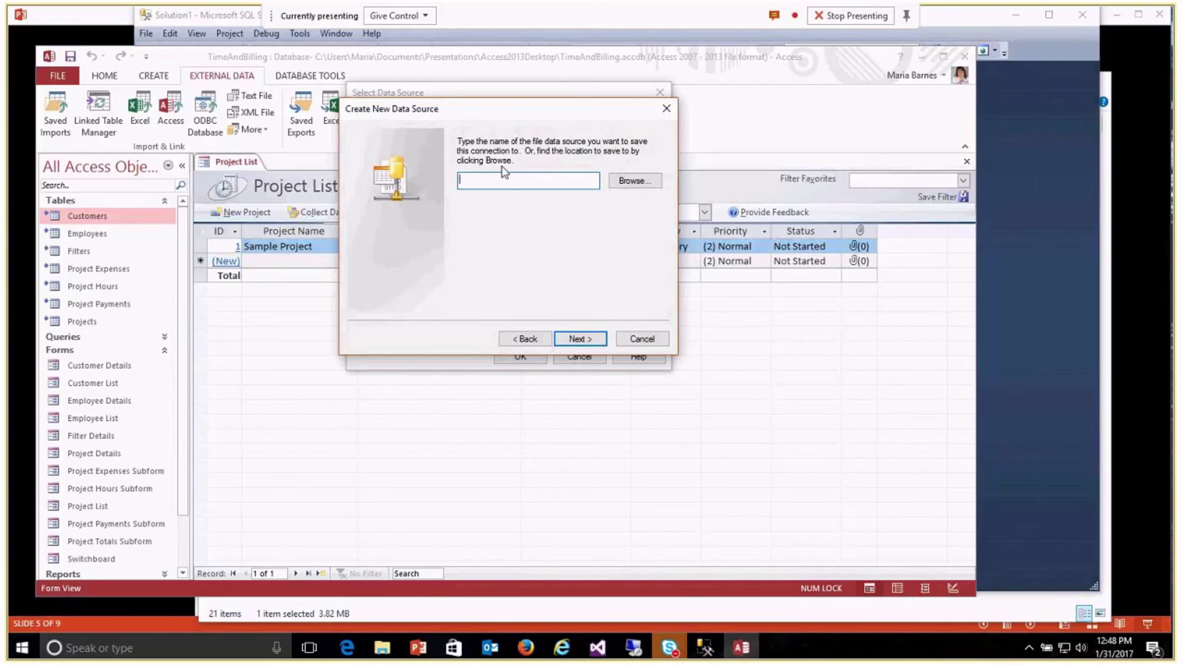
Save the new data source as TimeAndBilling.dsn in the Presentations\Access2013Desktop folder
{"action": "type", "text": "TimeAndBilling"}
{"action": "left_click", "coordinate": [628, 183]}
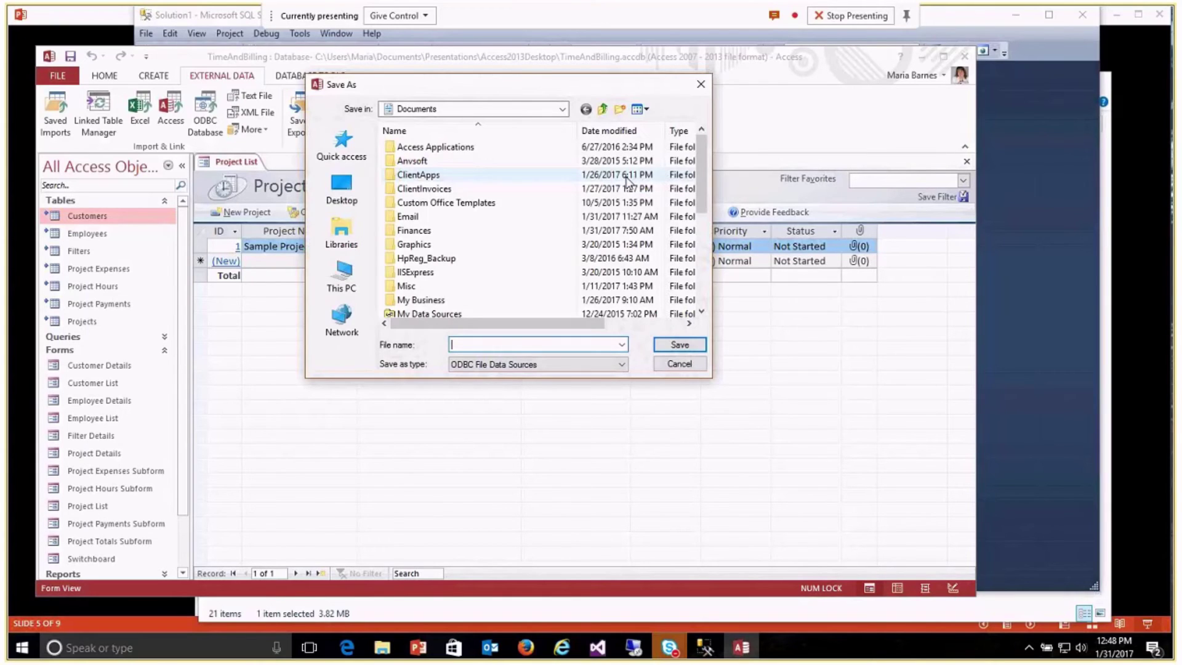
{"action": "left_click_drag", "start_coordinate": [705, 185], "coordinate": [705, 226]}
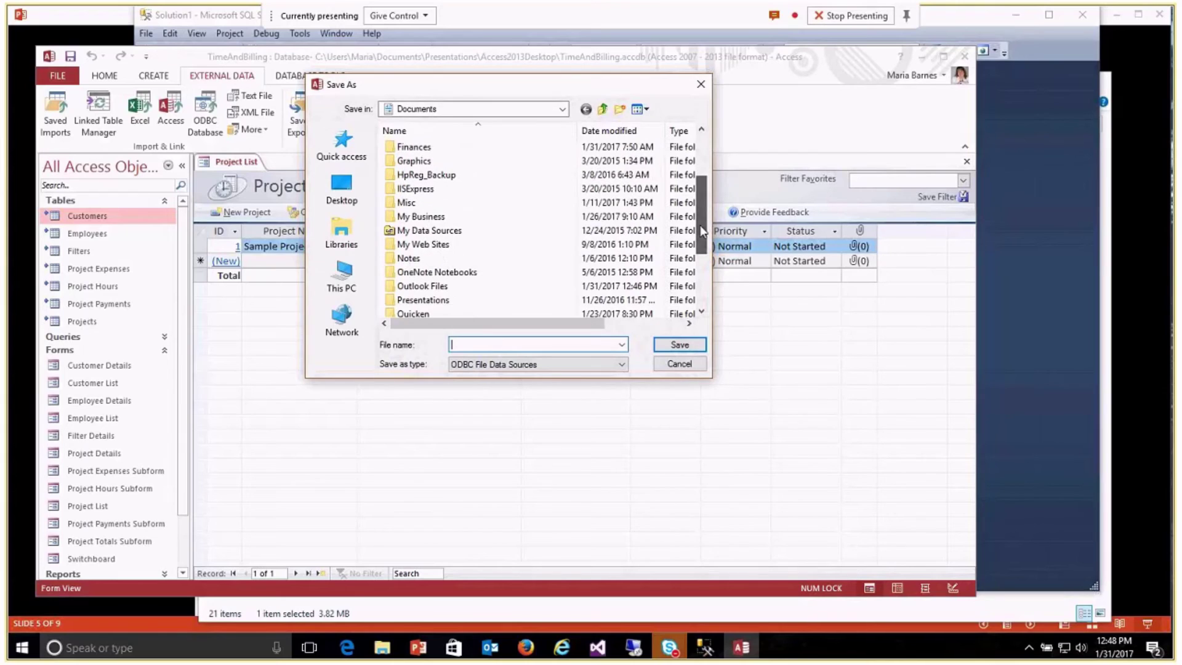
{"action": "double_click", "coordinate": [538, 303]}
{"action": "double_click", "coordinate": [483, 150]}
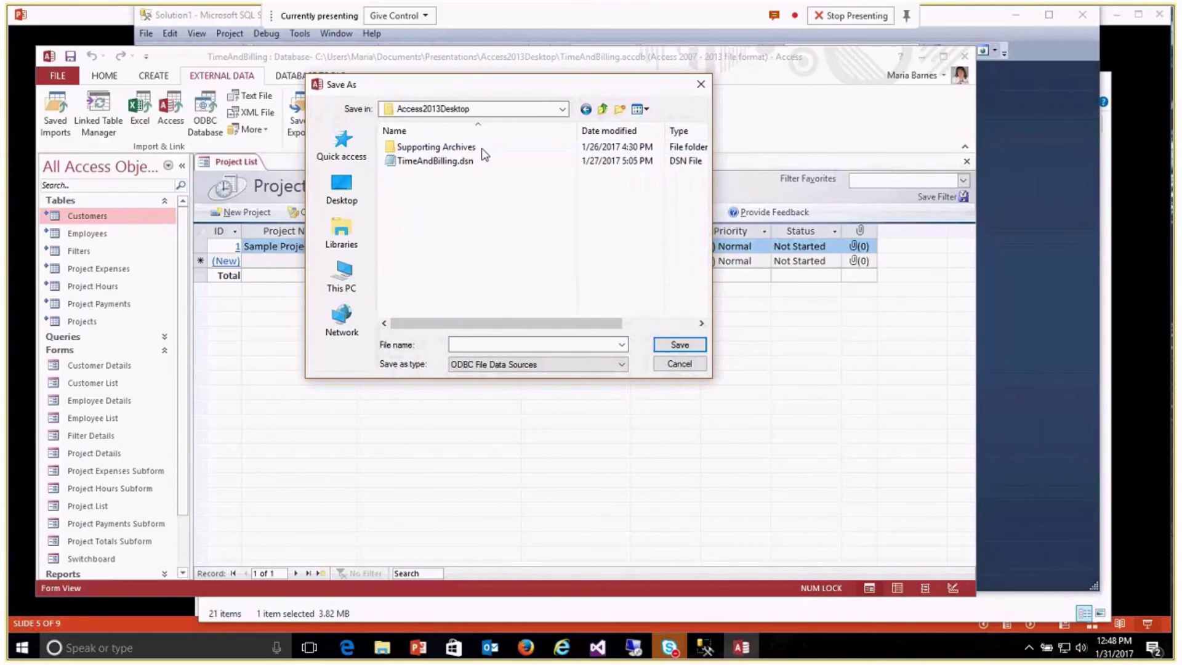
{"action": "left_click", "coordinate": [464, 162]}
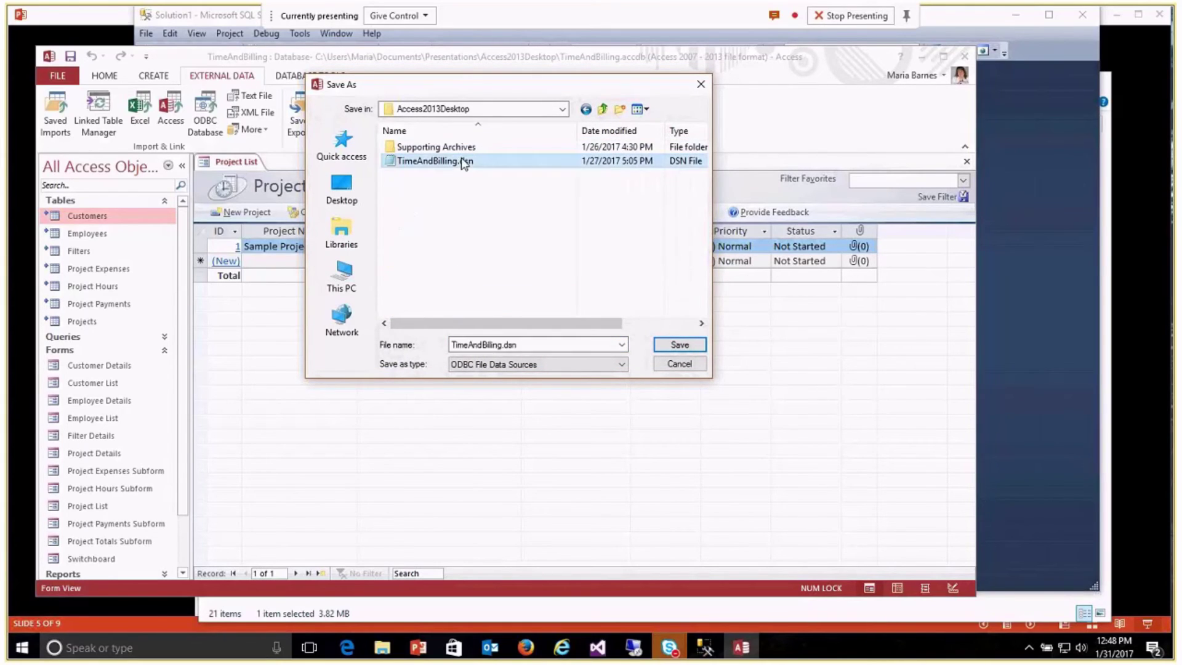
{"action": "left_click", "coordinate": [680, 344]}
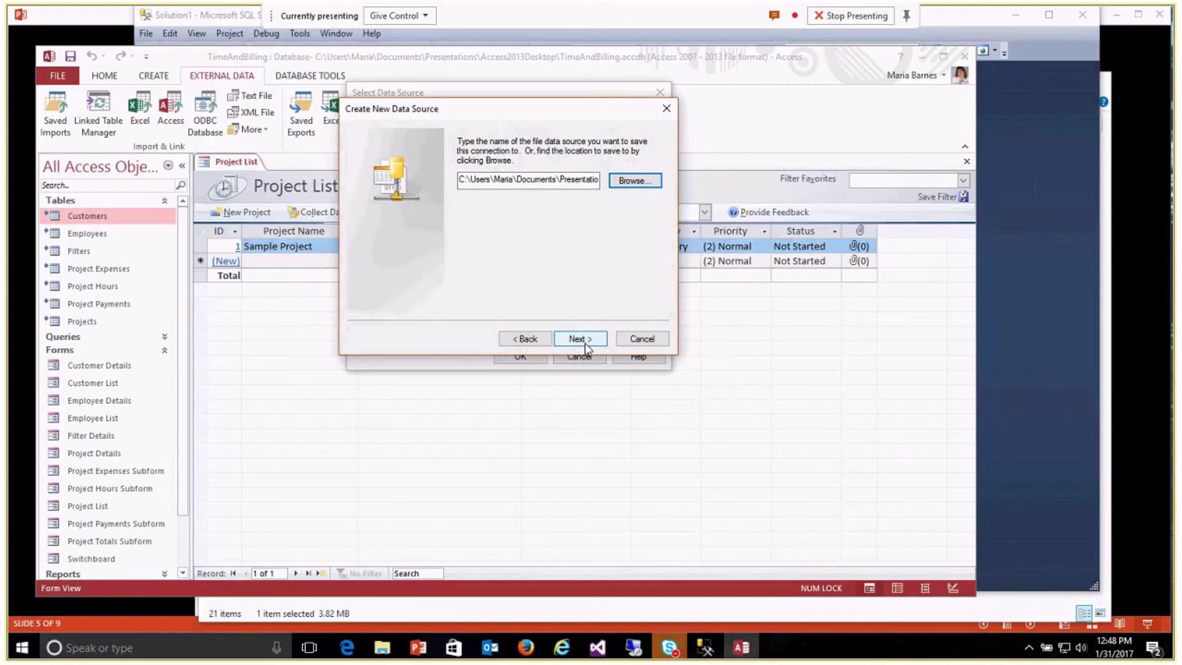
{"action": "left_click", "coordinate": [582, 339]}
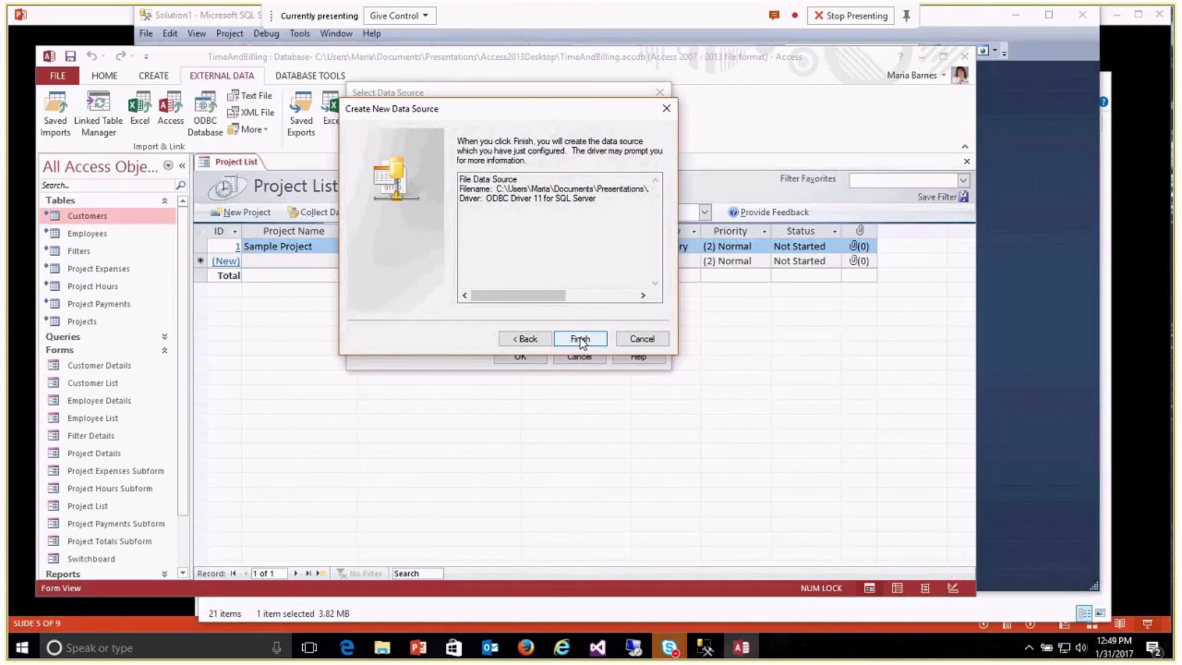
Go back to recheck the data source's file name and selected driver, and return to its summary
{"action": "left_click", "coordinate": [527, 339]}
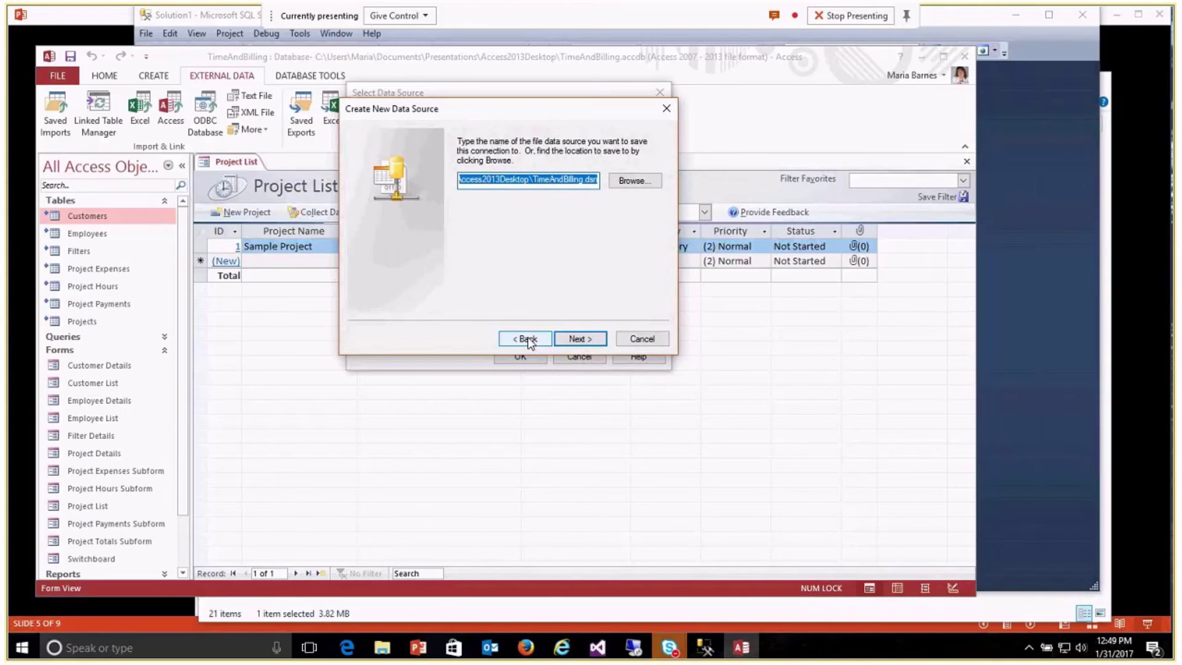
{"action": "left_click", "coordinate": [527, 338]}
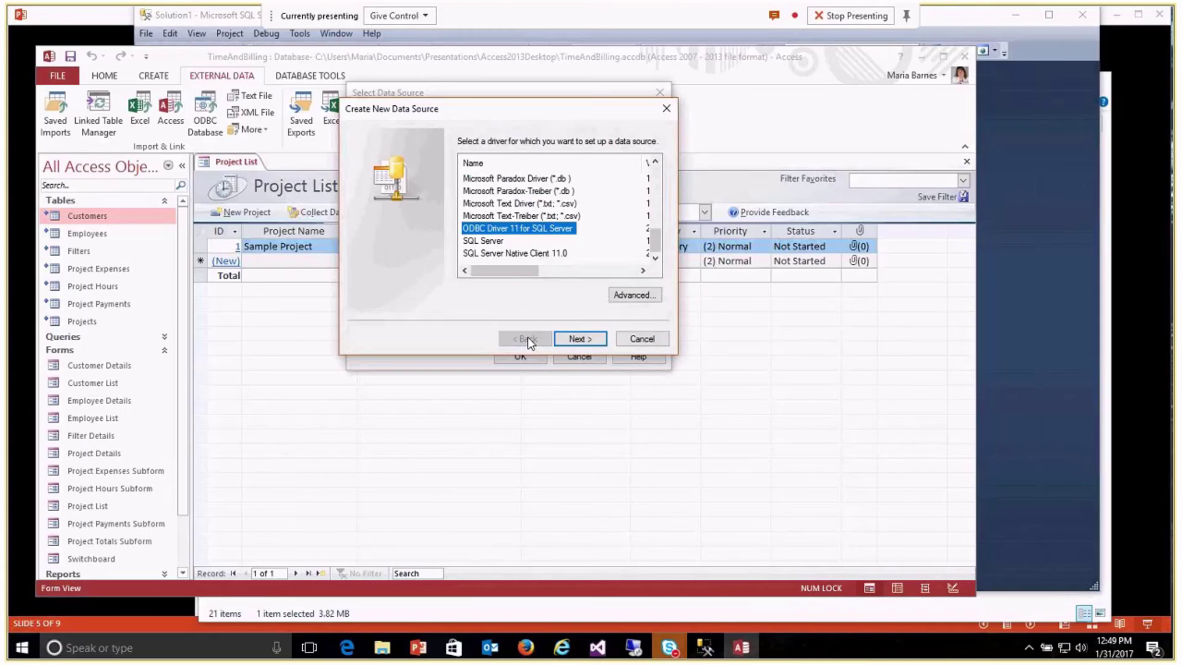
{"action": "left_click", "coordinate": [579, 339]}
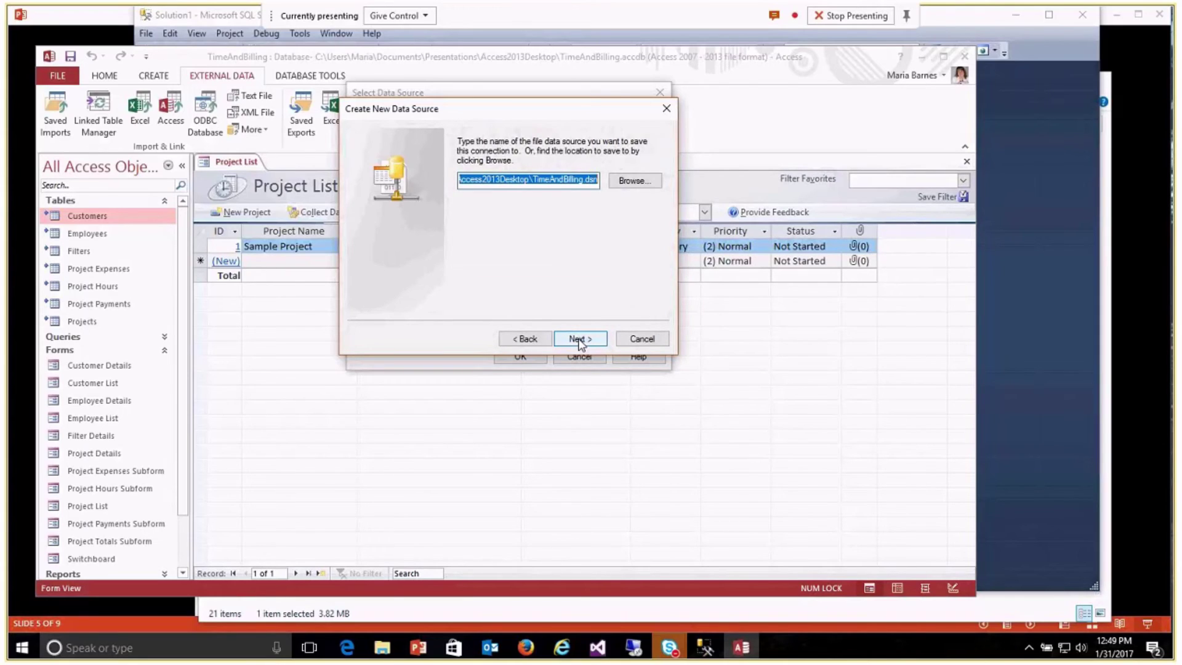
{"action": "left_click", "coordinate": [579, 339]}
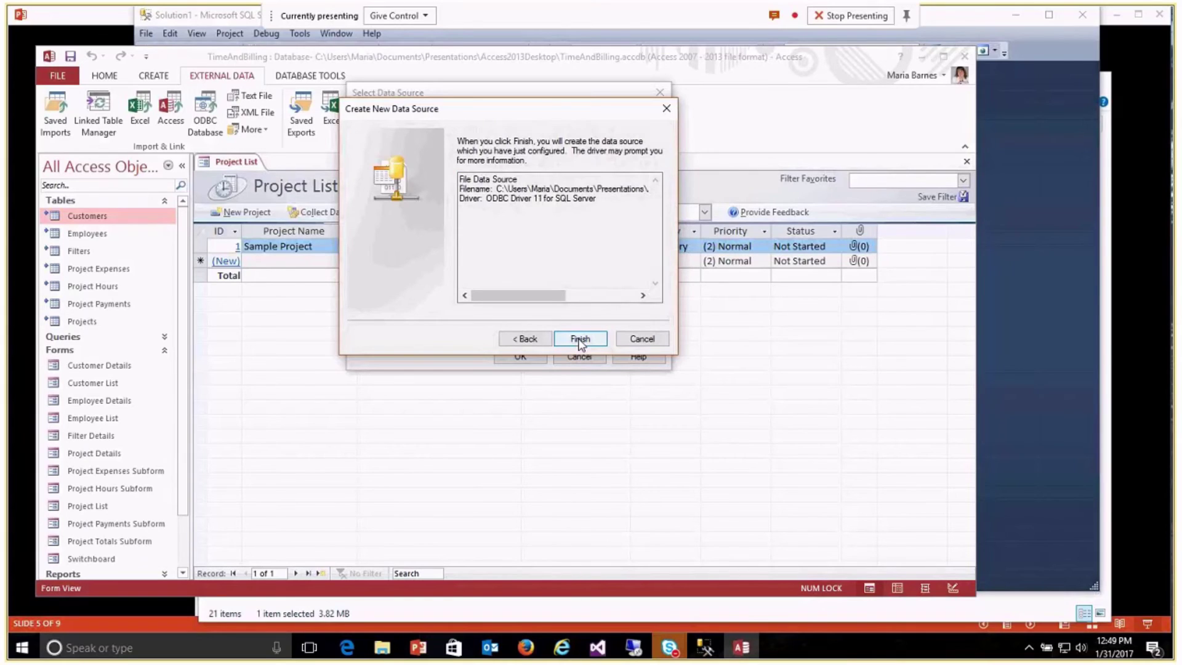
Create the configured file data source and choose MARIA-WORK3\MARIAWORK4 as the SQL Server to connect to
{"action": "left_click", "coordinate": [580, 340]}
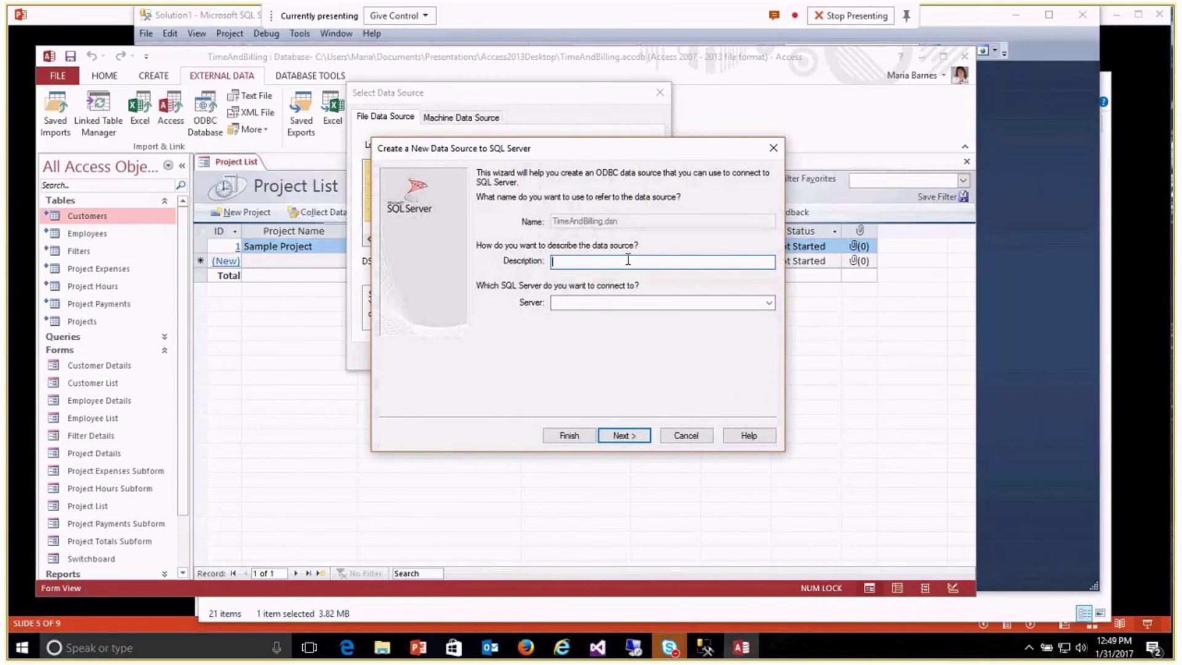
{"action": "left_click", "coordinate": [747, 303]}
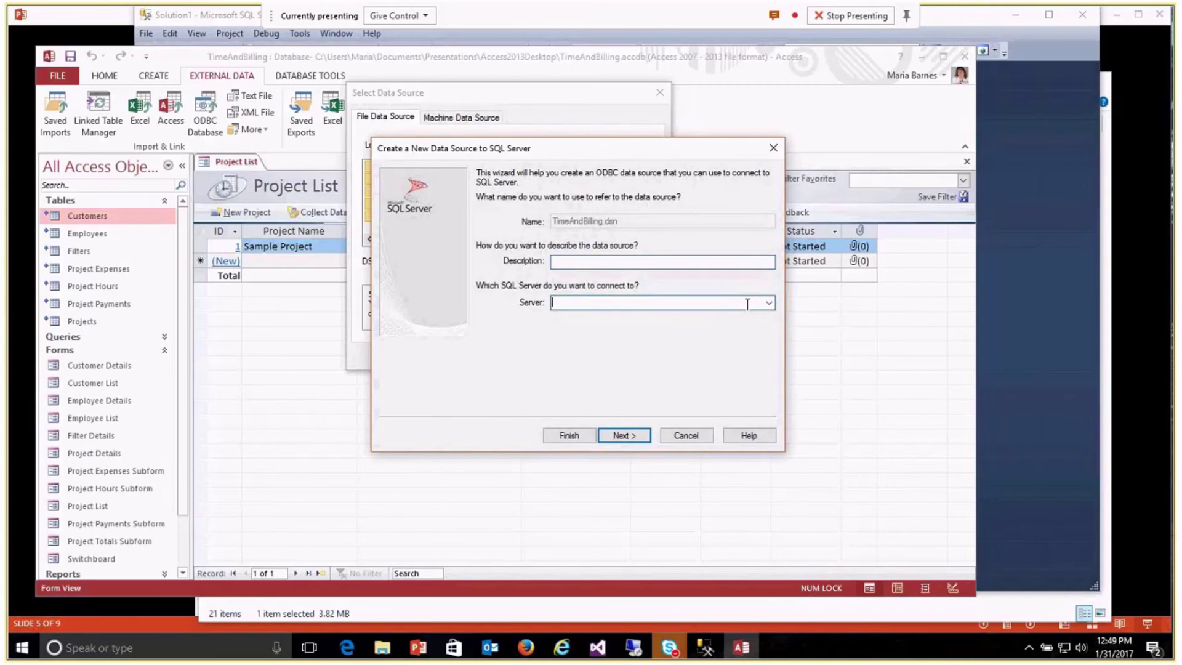
{"action": "left_click", "coordinate": [767, 302]}
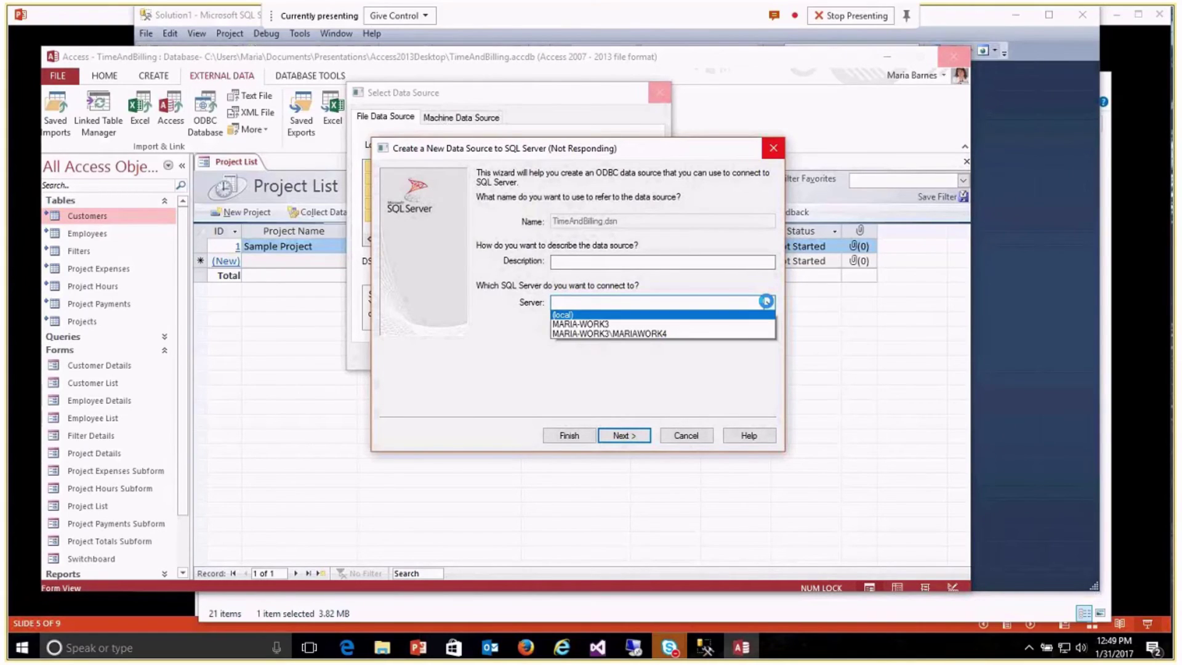
{"action": "left_click", "coordinate": [768, 303]}
{"action": "left_click", "coordinate": [769, 305]}
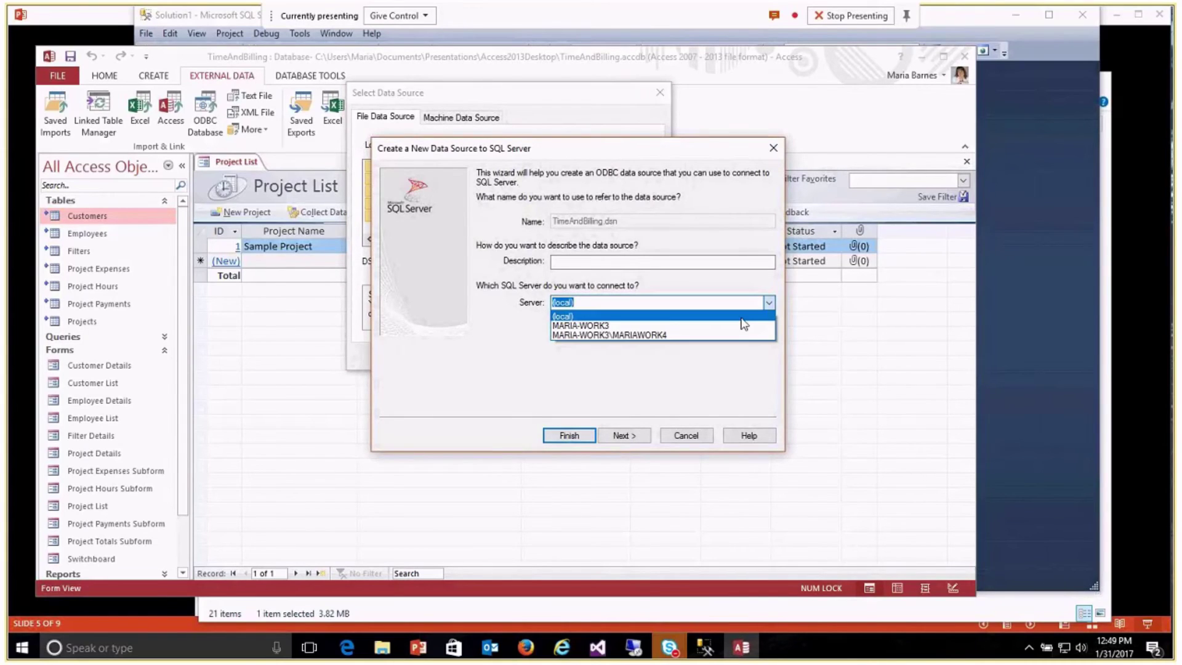
{"action": "left_click", "coordinate": [715, 335]}
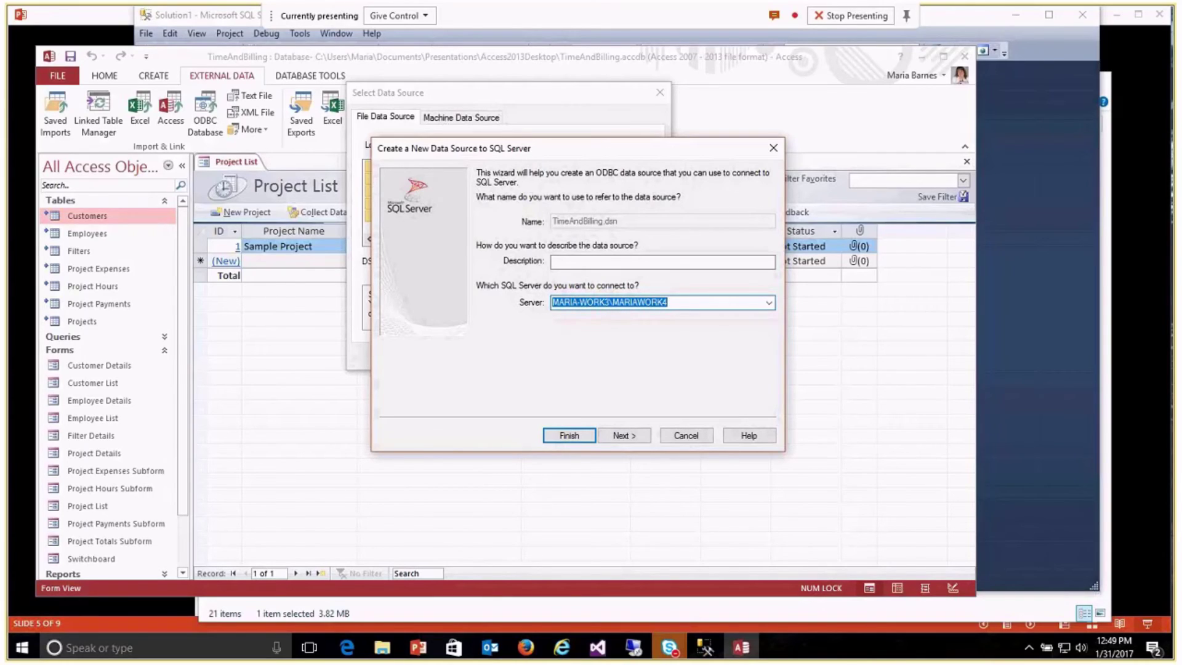
Check the server name in SQL Server Management Studio's Database Engine connection dialog and return to the Access data source setup
{"action": "key", "text": "alt+Tab"}
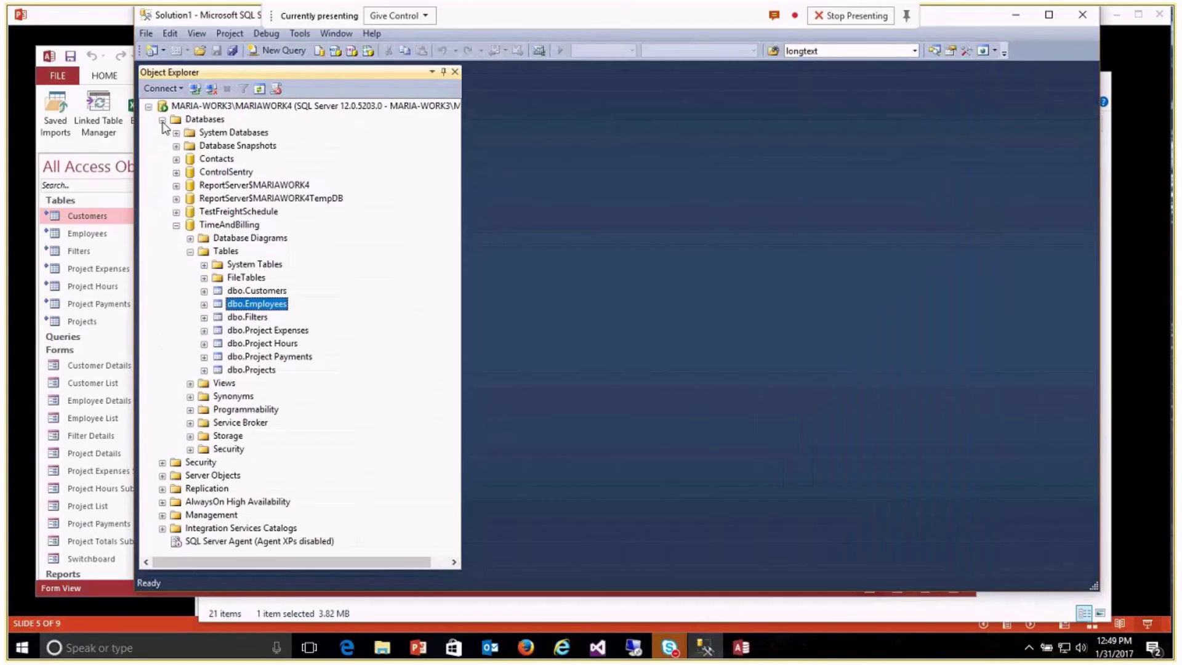
{"action": "left_click", "coordinate": [163, 121]}
{"action": "left_click", "coordinate": [161, 88]}
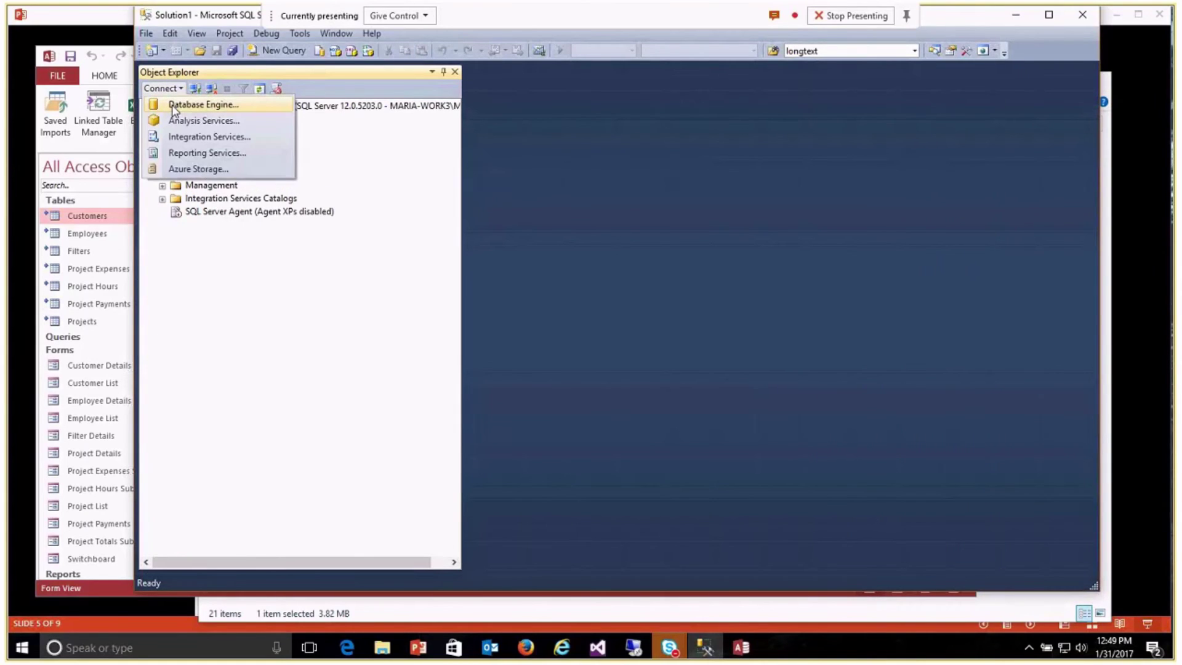
{"action": "left_click", "coordinate": [174, 106]}
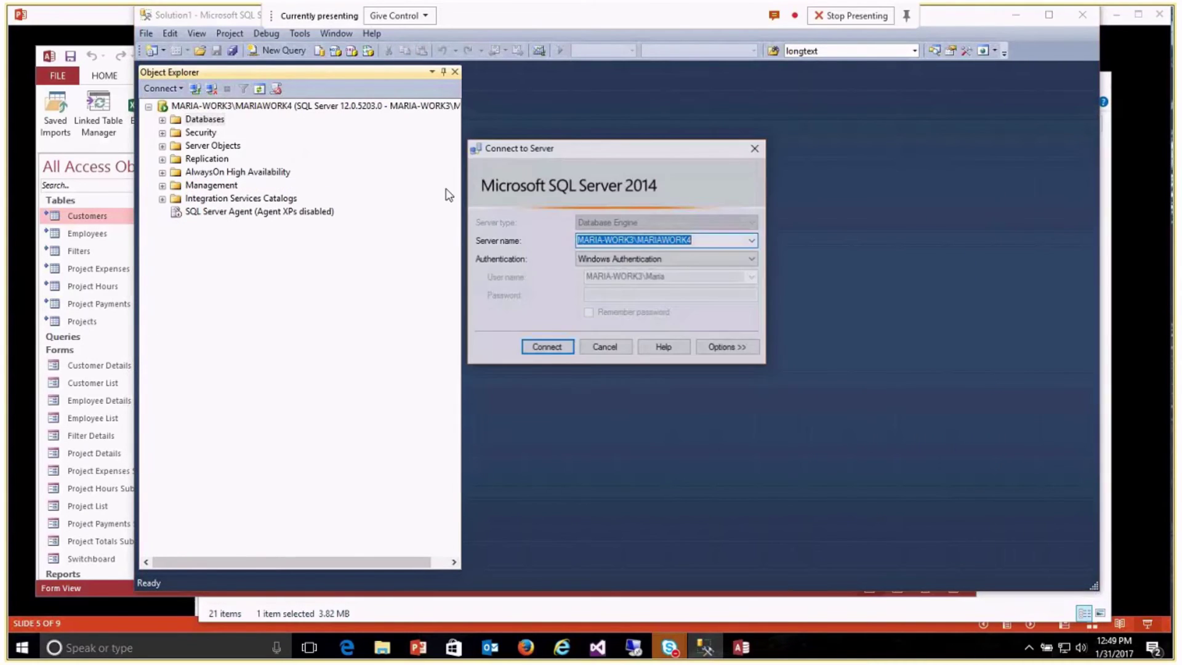
{"action": "left_click", "coordinate": [694, 240]}
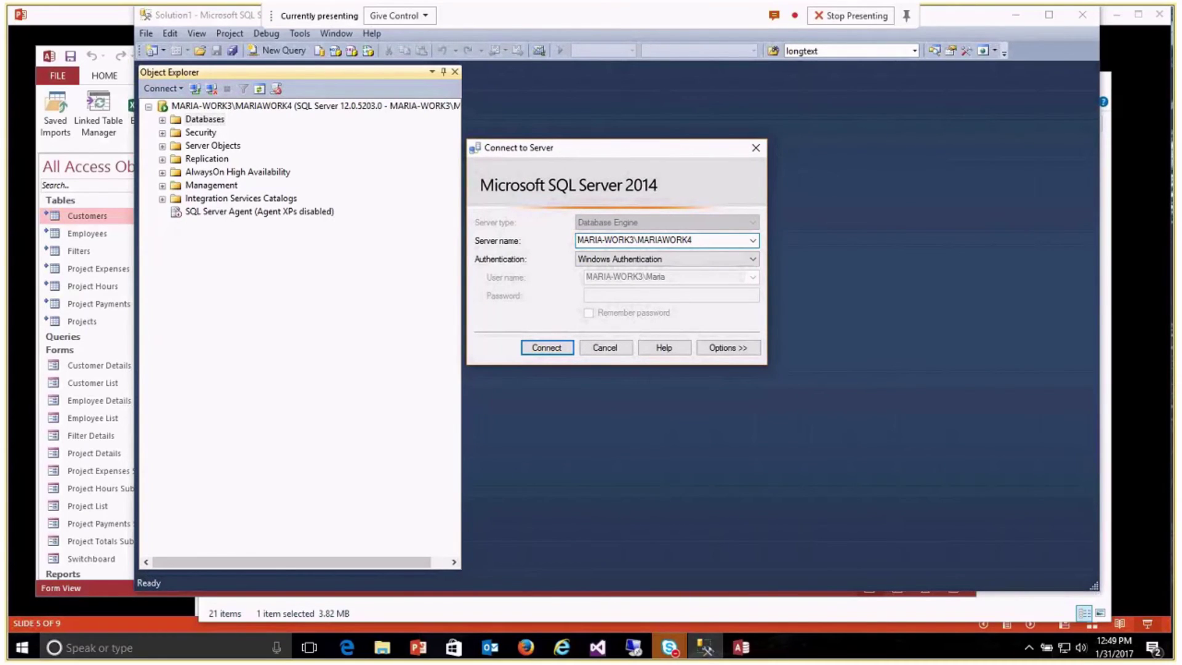
{"action": "key", "text": "alt+Tab"}
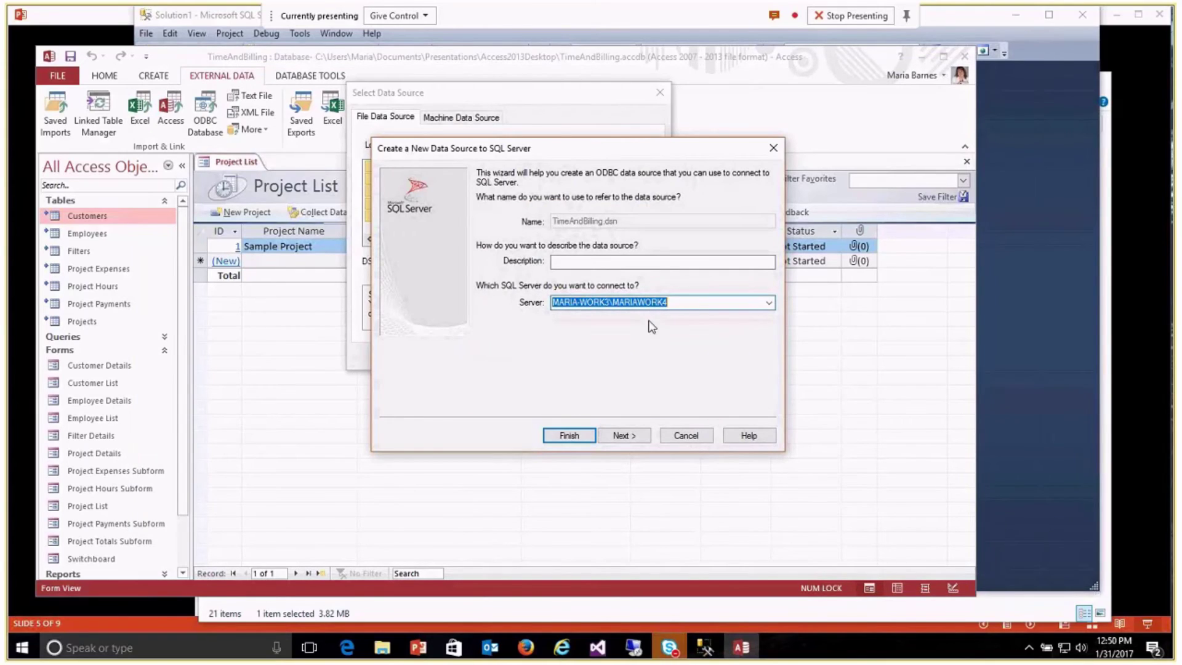
Keep integrated Windows authentication and change the data source's default database to TimeAndBilling
{"action": "left_click", "coordinate": [624, 438]}
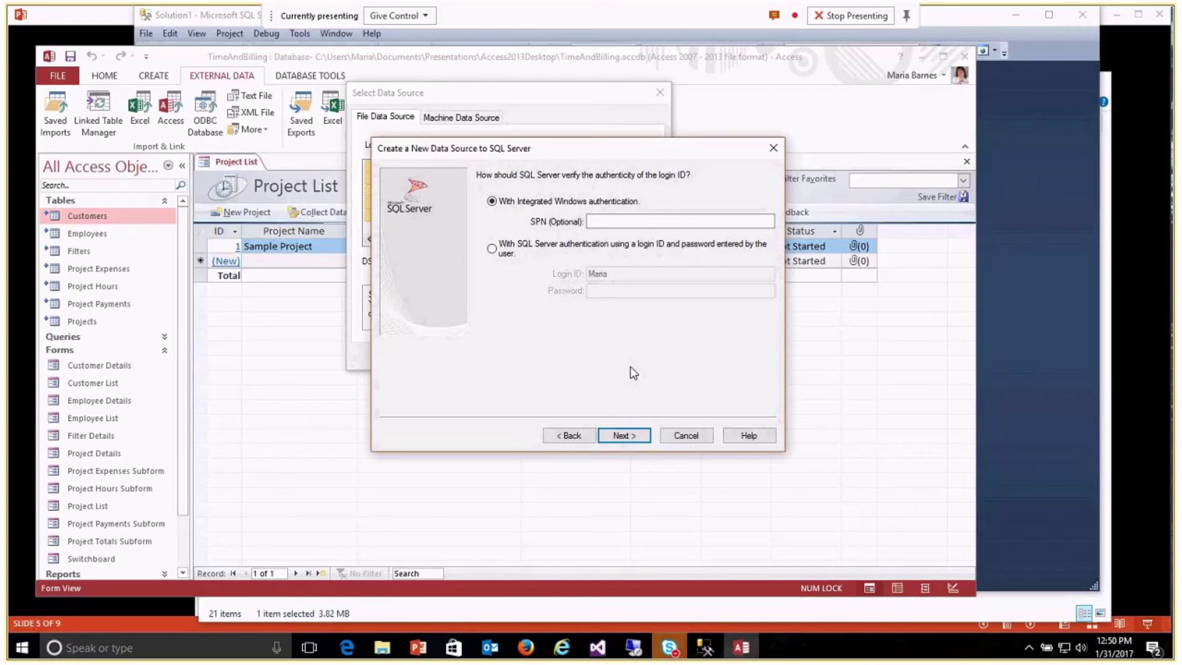
{"action": "left_click", "coordinate": [624, 429]}
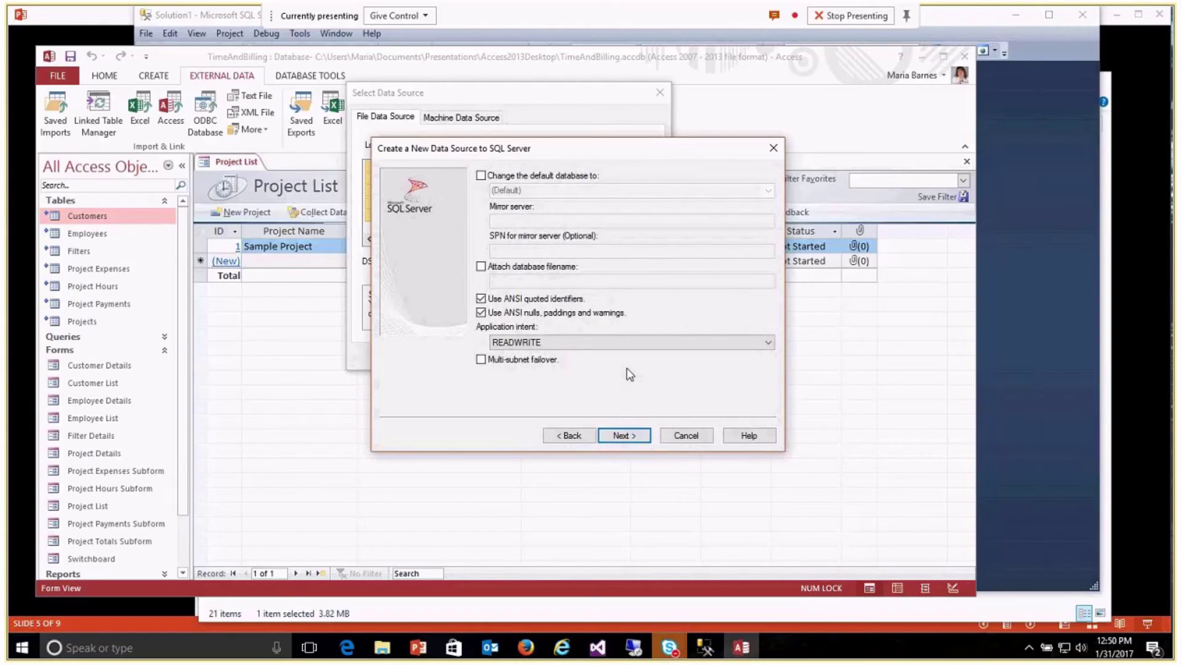
{"action": "left_click", "coordinate": [480, 176]}
{"action": "left_click", "coordinate": [769, 191]}
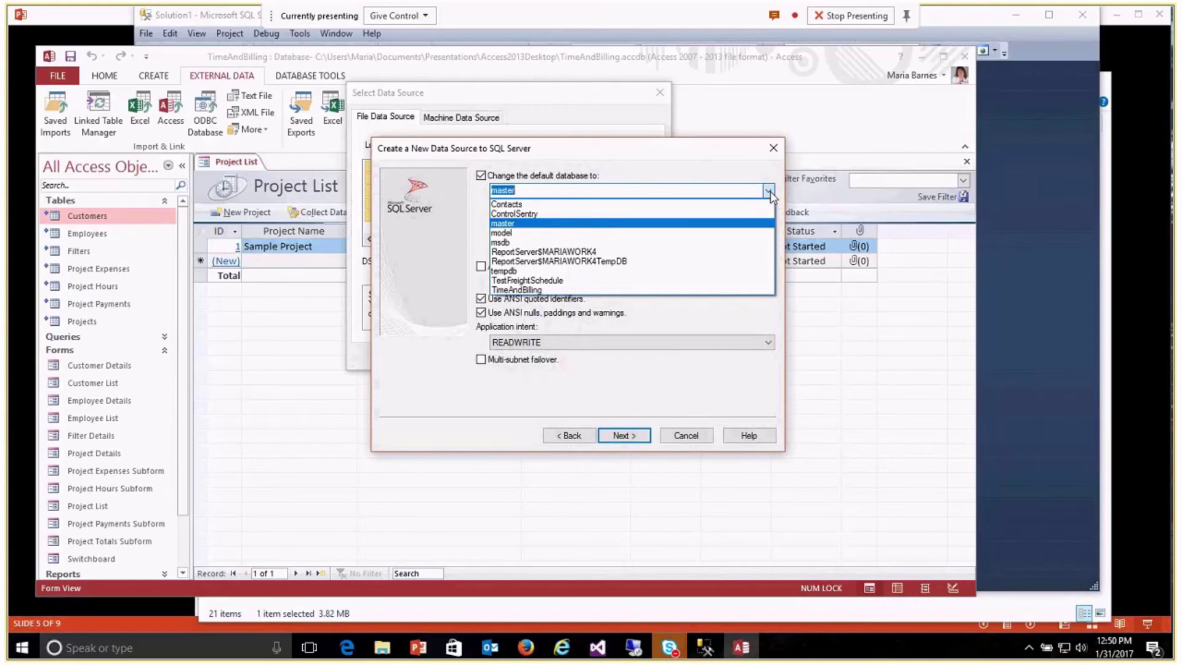
{"action": "left_click", "coordinate": [644, 290]}
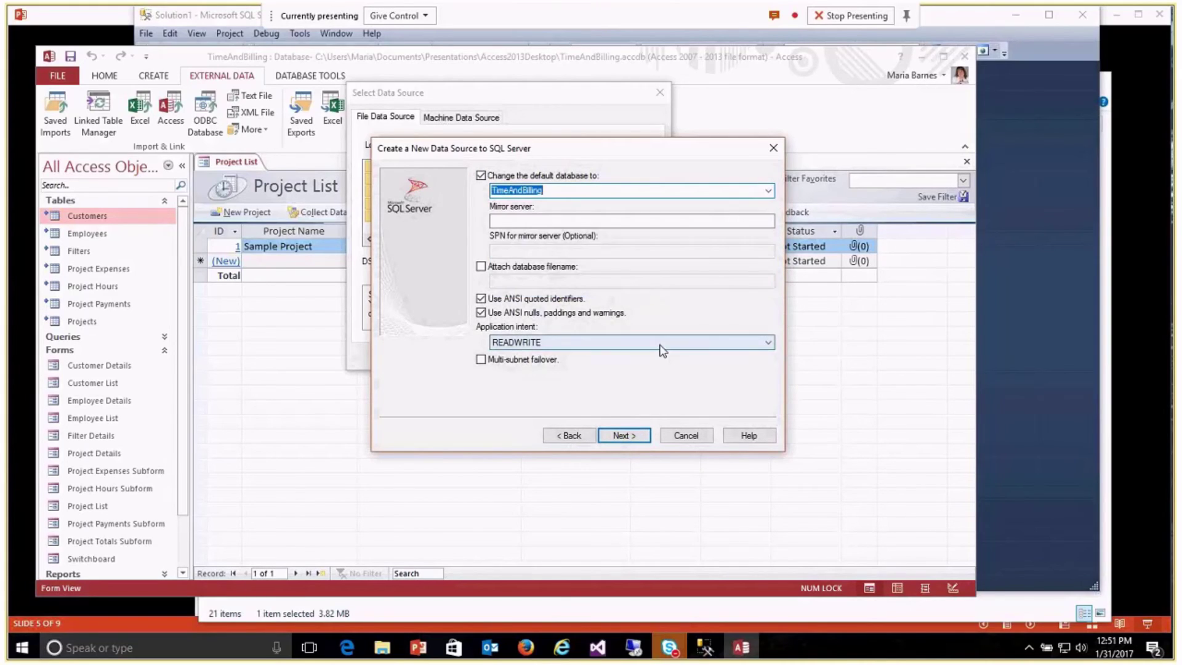
{"action": "left_click", "coordinate": [623, 436]}
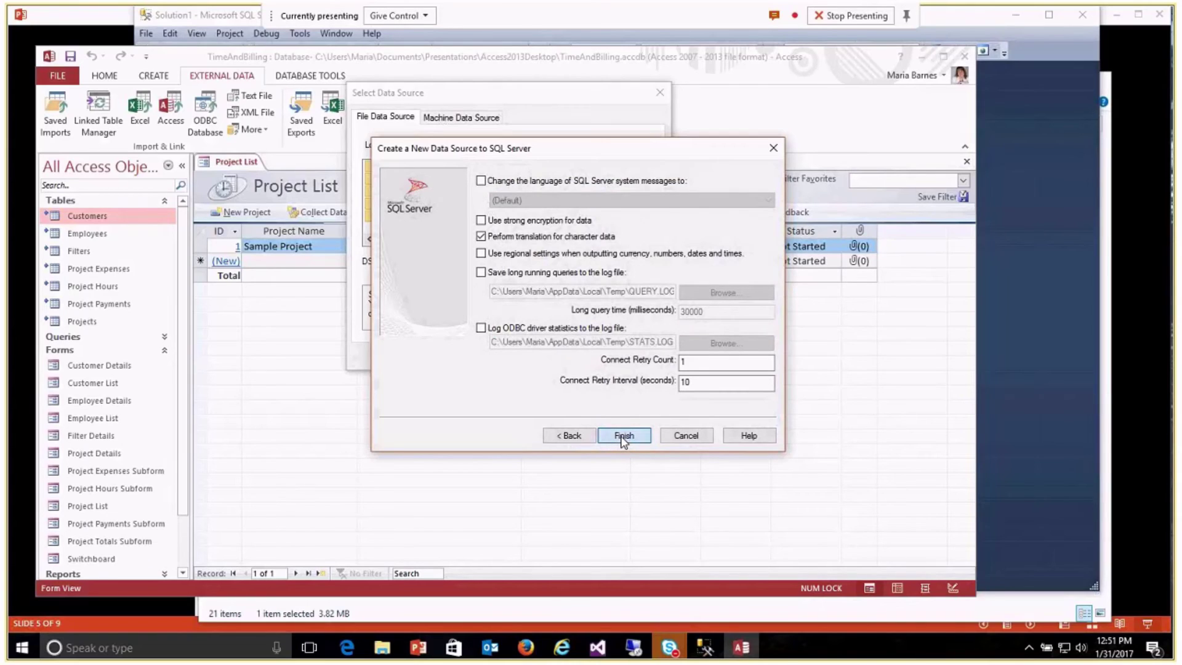
Finish the data source with the remaining default options and overwrite the existing TimeAndBilling.dsn file
{"action": "left_click", "coordinate": [624, 436]}
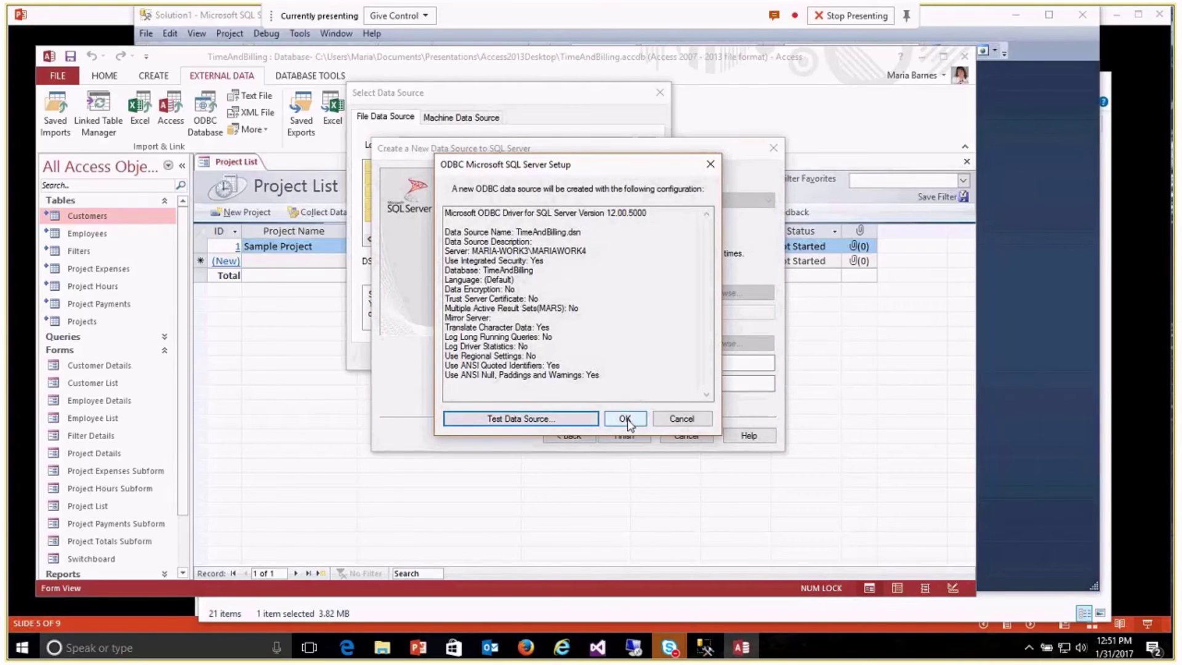
{"action": "left_click", "coordinate": [624, 418]}
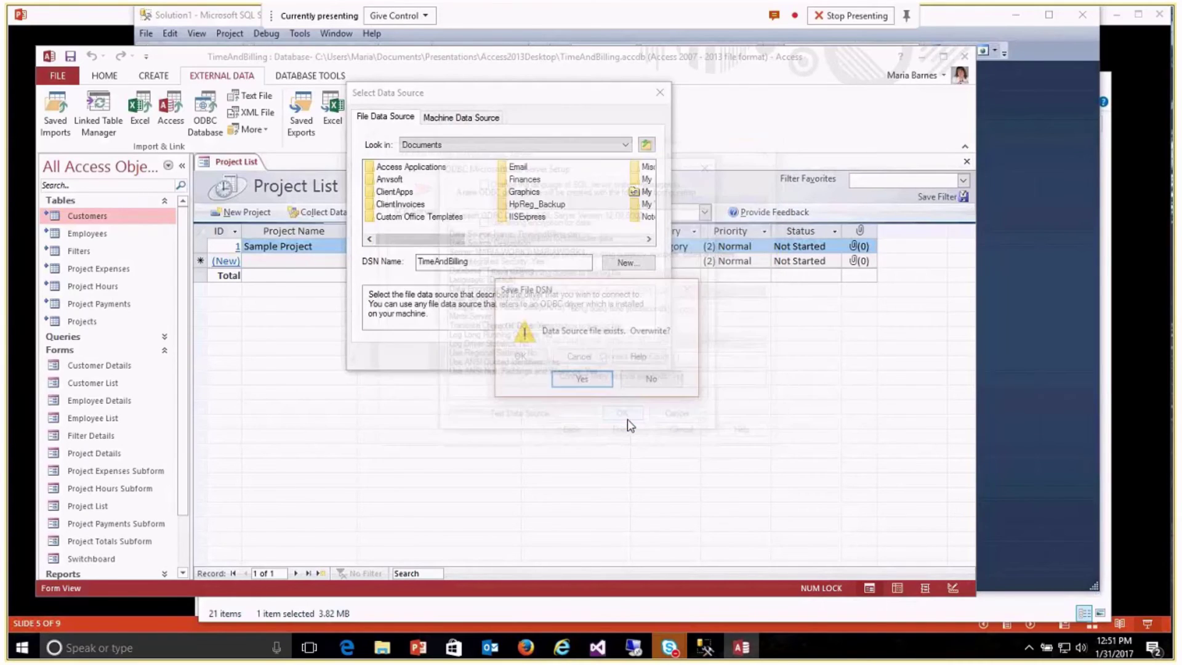
{"action": "left_click", "coordinate": [579, 381]}
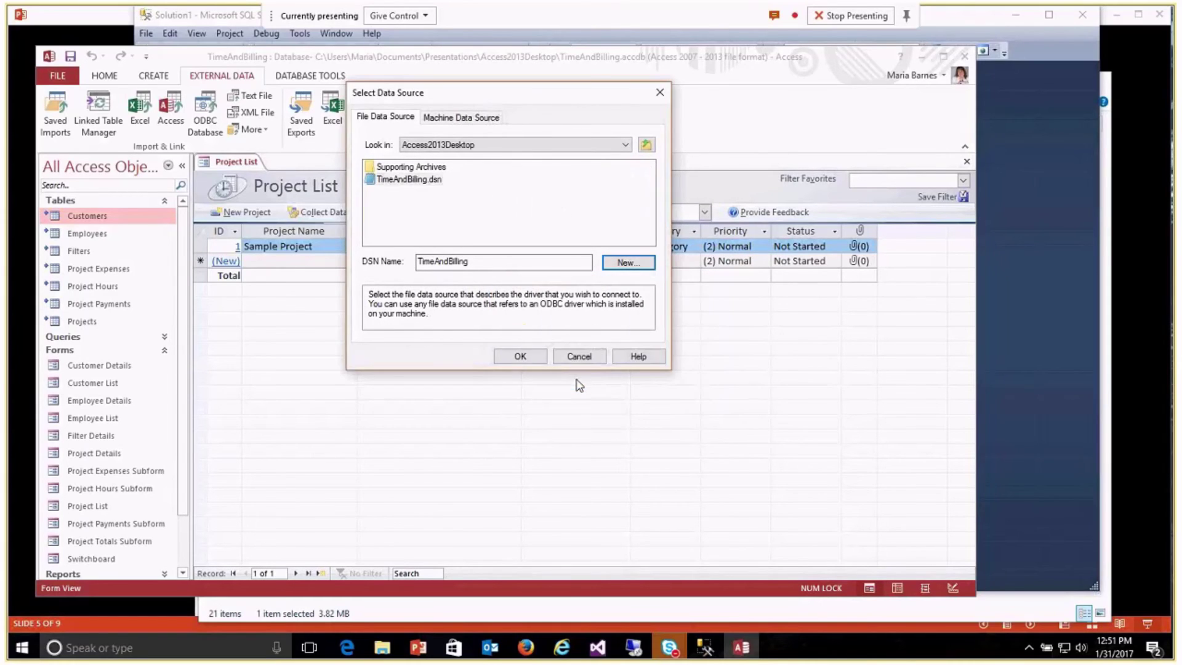
Link the dbo tables Customers, Employees, Filters, Project Expenses, Project Hours, Project Payments and Projects through the TimeAndBilling data source
{"action": "left_click", "coordinate": [516, 358]}
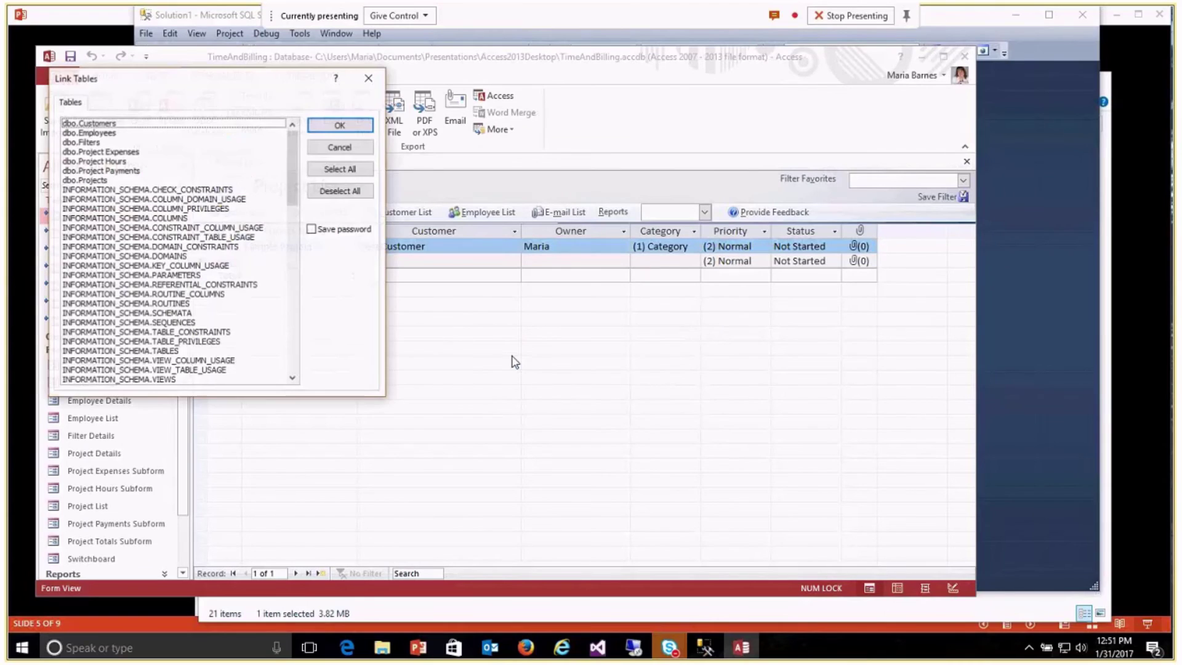
{"action": "left_click", "coordinate": [92, 123]}
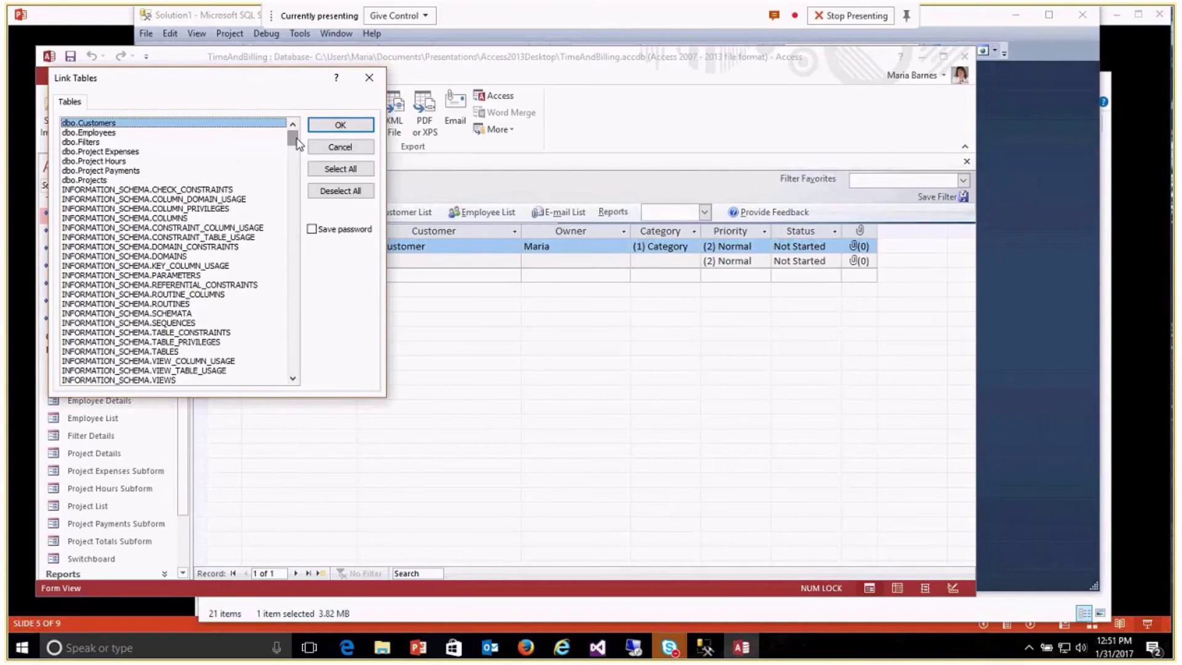
{"action": "mouse_move", "coordinate": [296, 138]}
{"action": "left_mouse_down"}
{"action": "mouse_move", "coordinate": [298, 380]}
{"action": "mouse_move", "coordinate": [274, 126]}
{"action": "left_mouse_up"}
{"action": "left_click", "coordinate": [101, 170]}
{"action": "left_click", "coordinate": [89, 132], "text": "ctrl"}
{"action": "left_click", "coordinate": [86, 141], "text": "ctrl"}
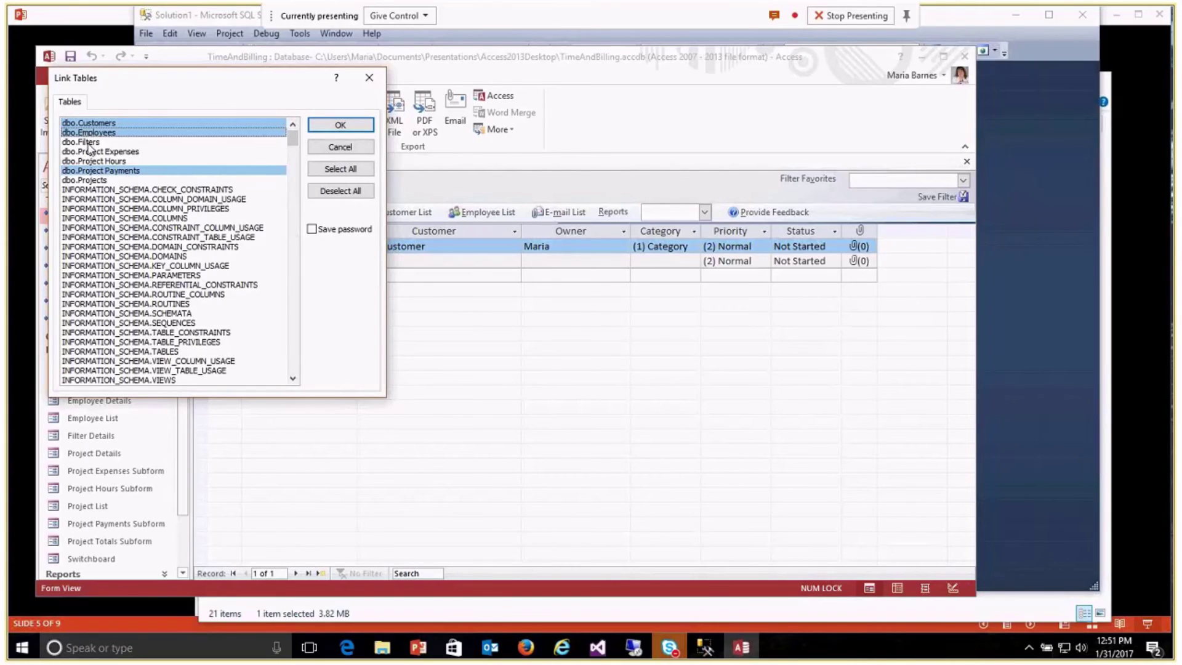
{"action": "left_click", "coordinate": [92, 151], "text": "ctrl"}
{"action": "left_click", "coordinate": [91, 161], "text": "ctrl"}
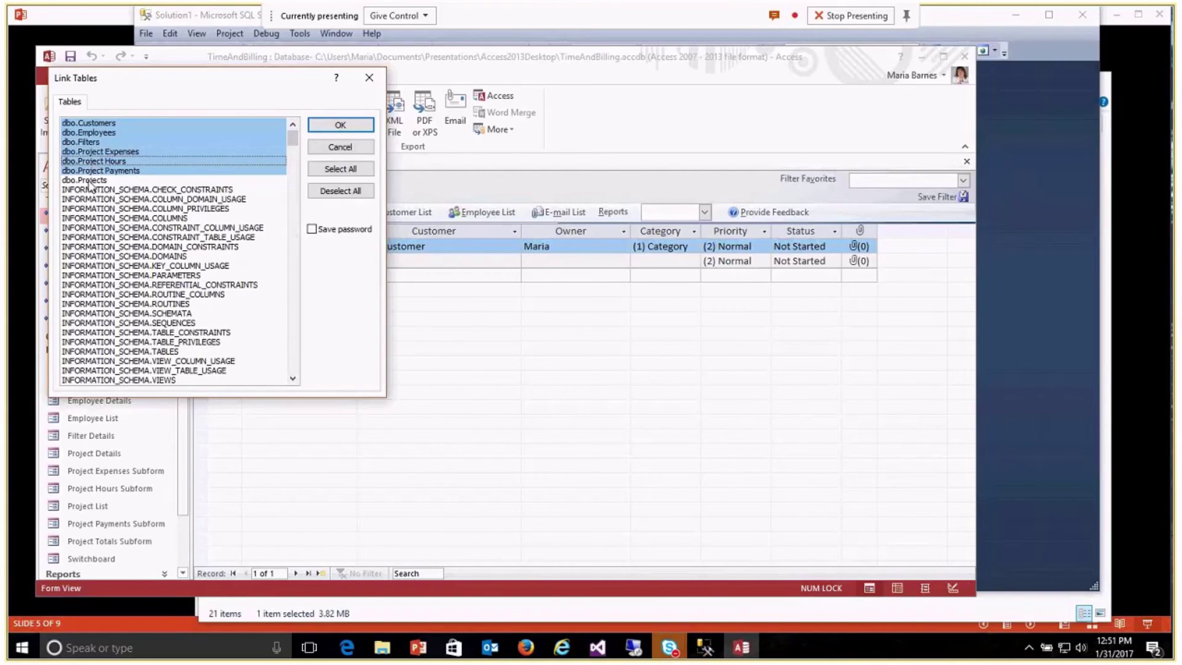
{"action": "left_click", "coordinate": [92, 179], "text": "ctrl"}
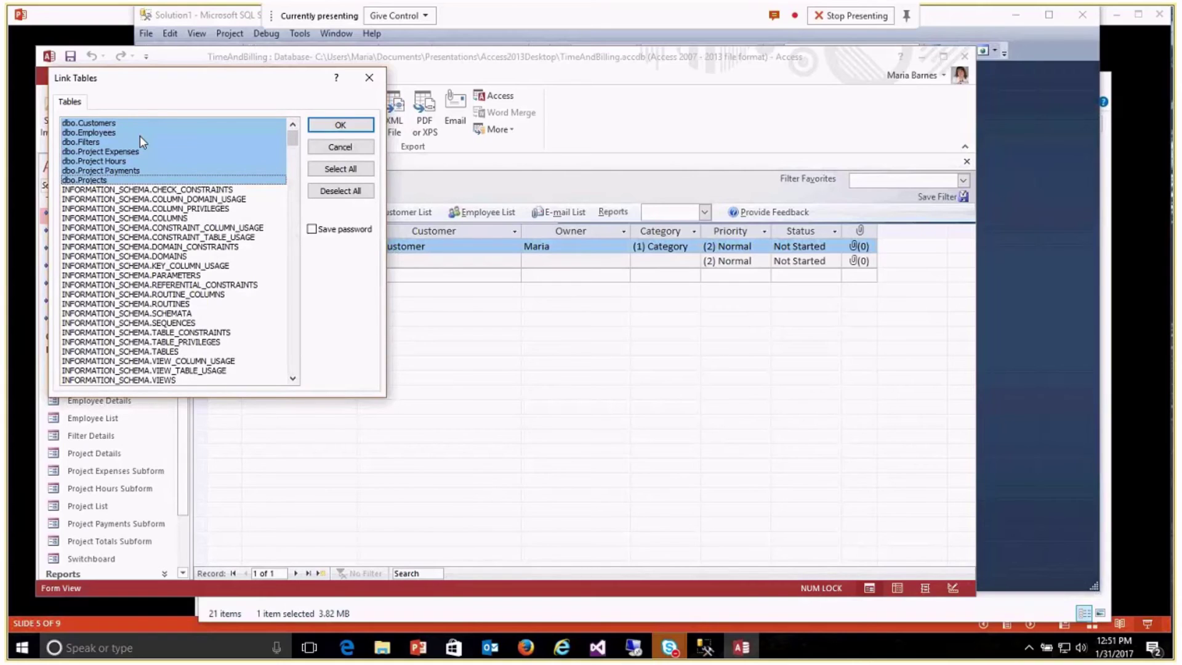
{"action": "left_click", "coordinate": [337, 127]}
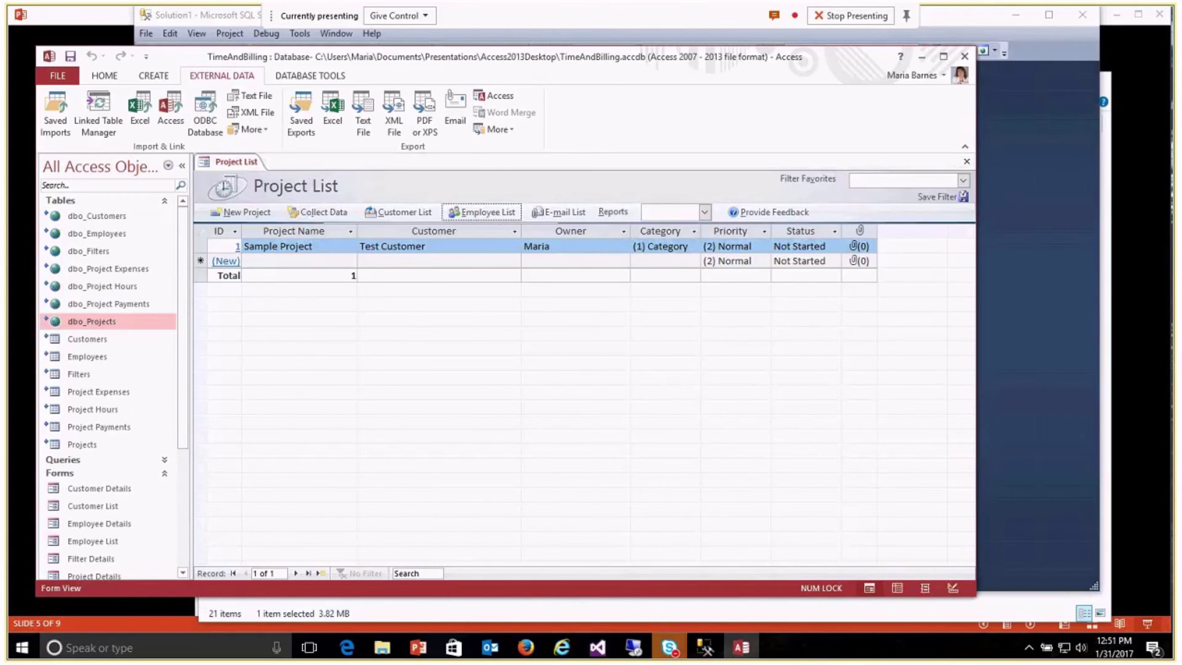
Open Contacts.accdb from the Access2013Desktop folder to compare how its linked tables are named, and return to the TimeAndBilling database
{"action": "key", "text": "alt+Tab"}
{"action": "left_click", "coordinate": [528, 213]}
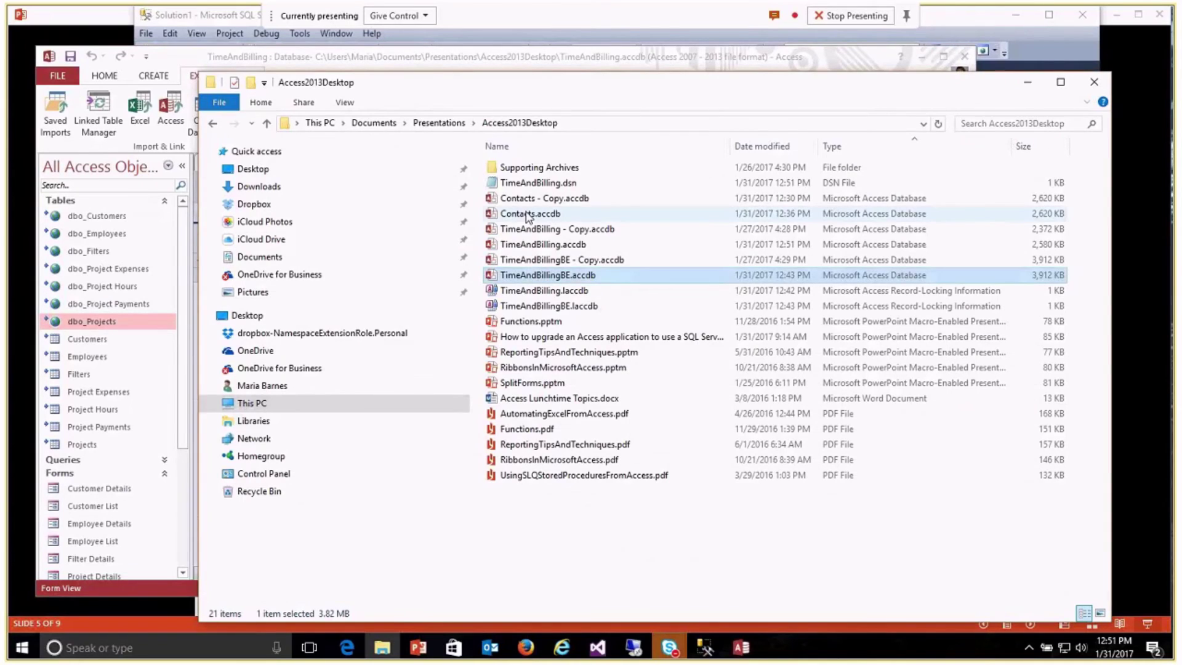
{"action": "key", "text": "alt+Tab"}
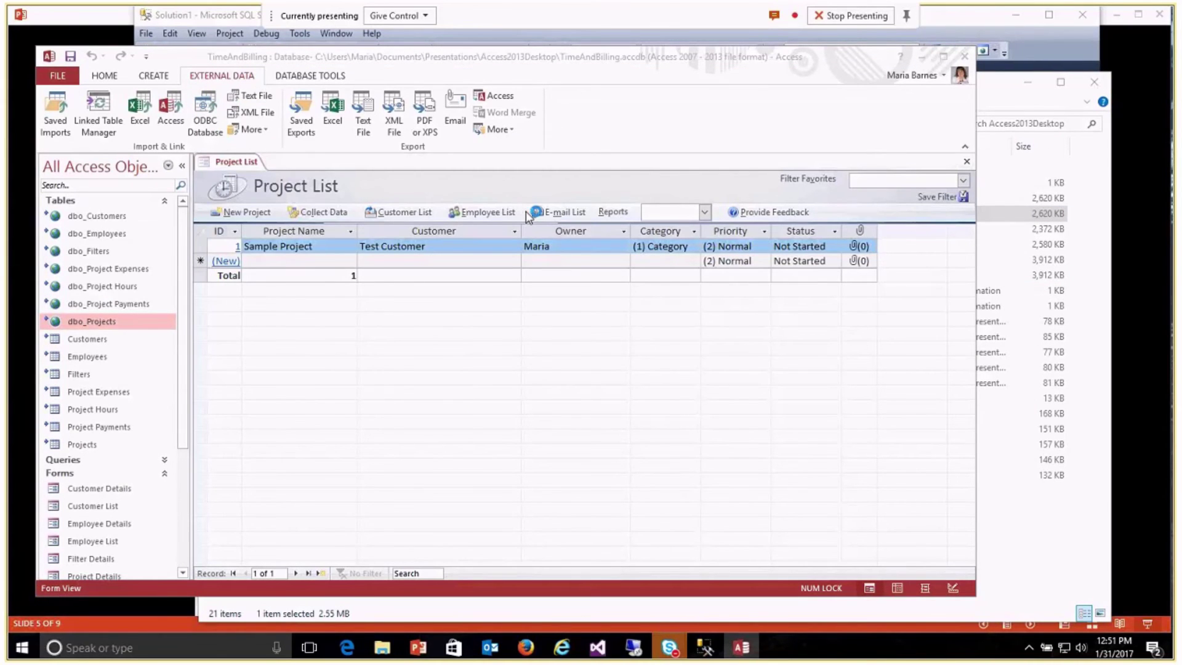
{"action": "left_click", "coordinate": [527, 213]}
{"action": "key", "text": "Escape"}
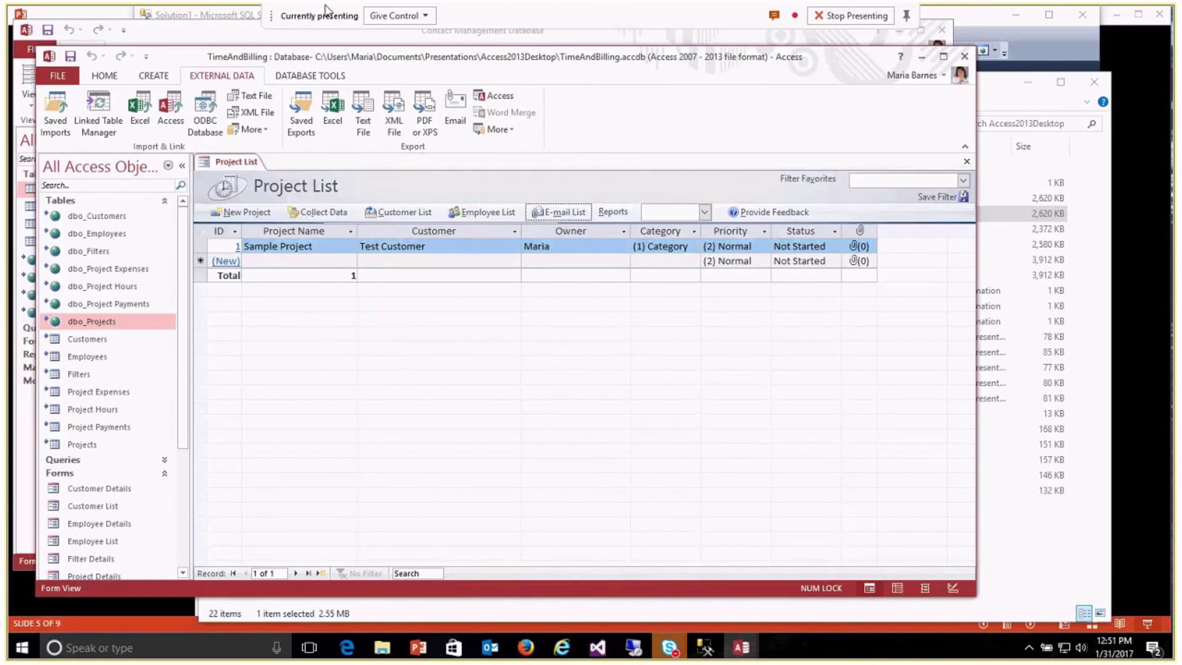
{"action": "left_click", "coordinate": [257, 31]}
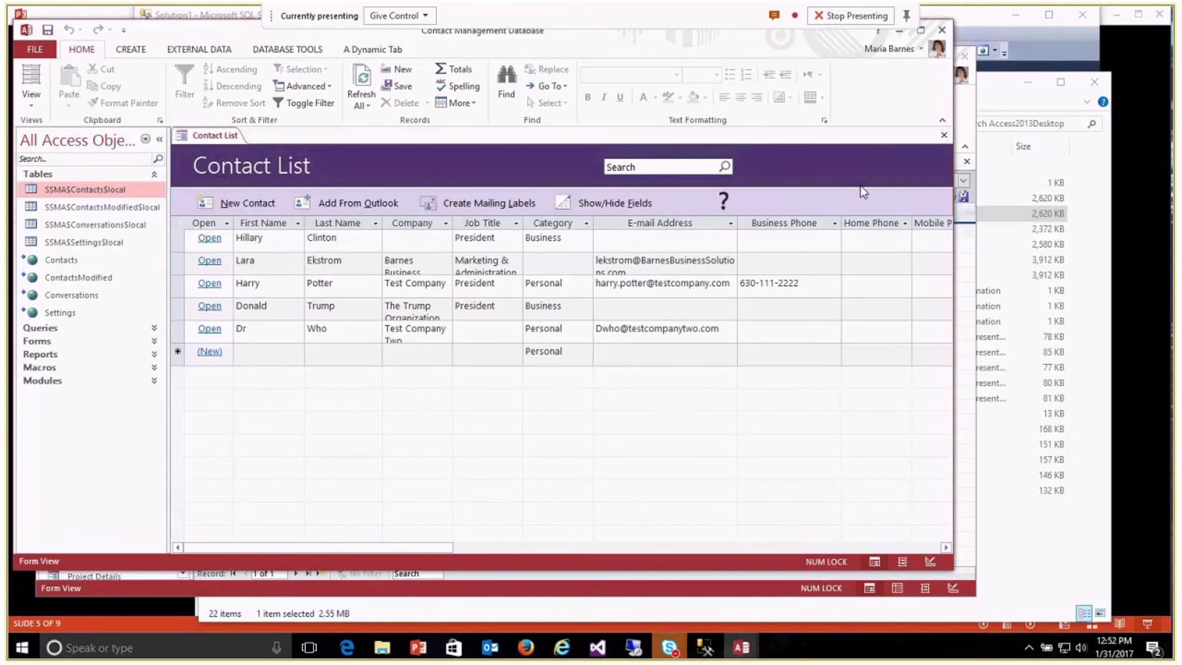
{"action": "left_click", "coordinate": [961, 130]}
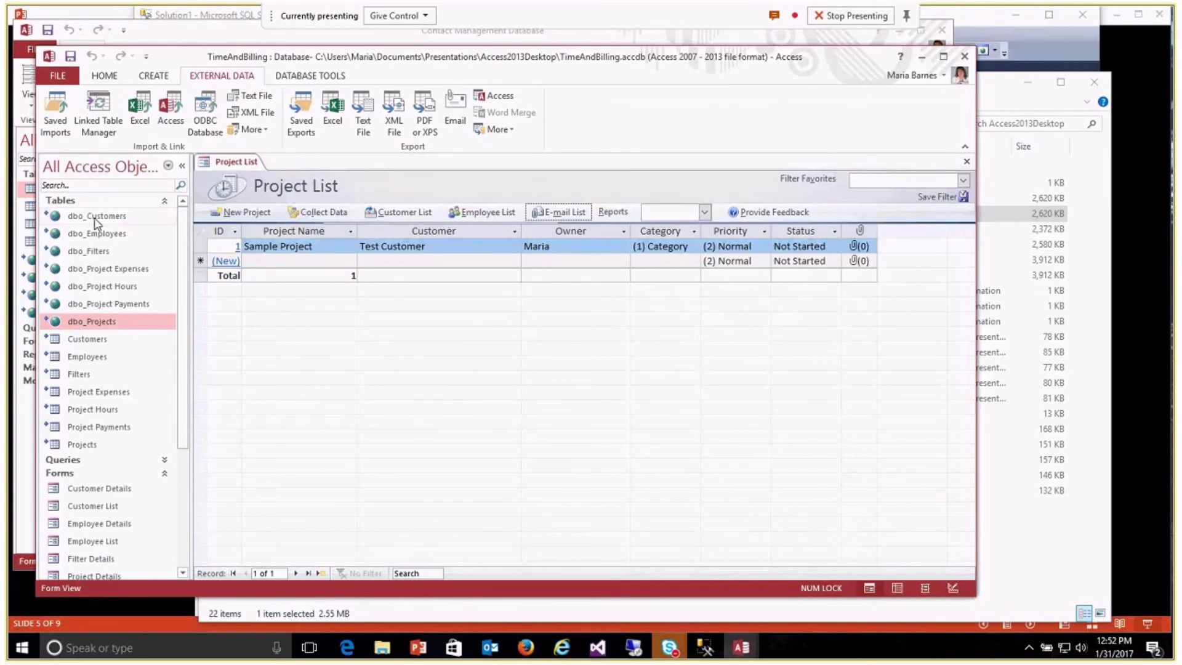
{"action": "mouse_move", "coordinate": [95, 223]}
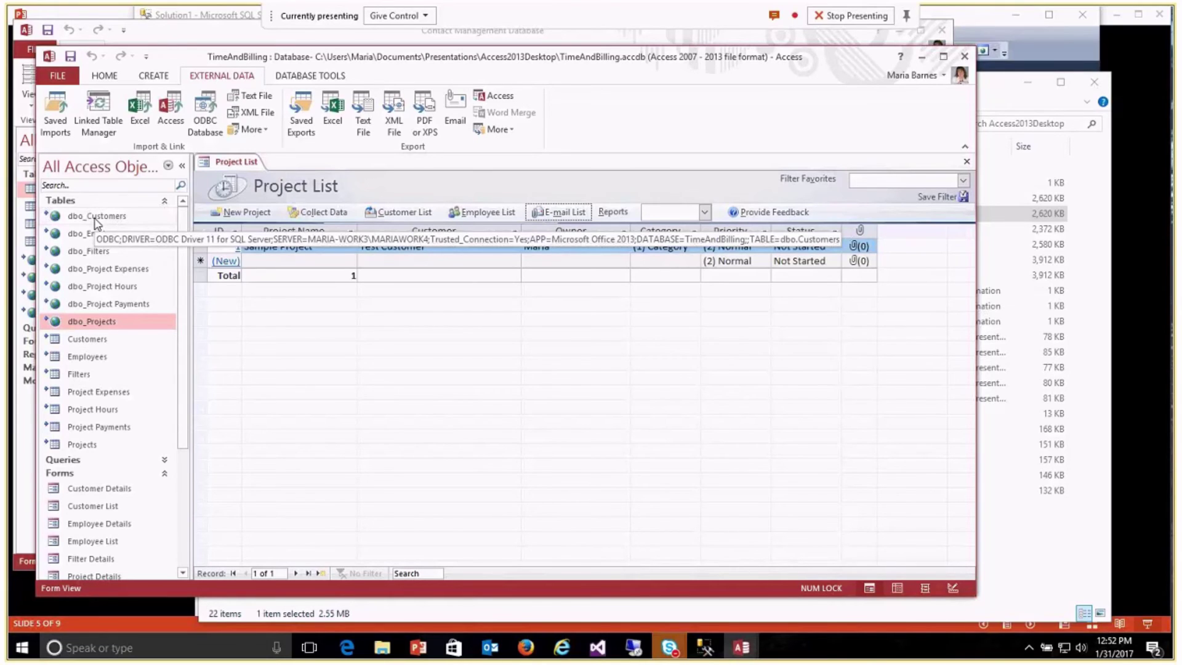
Delete the original tables without the dbo_ prefix, from Customers through Projects, in the TimeAndBilling database
{"action": "left_click", "coordinate": [99, 343]}
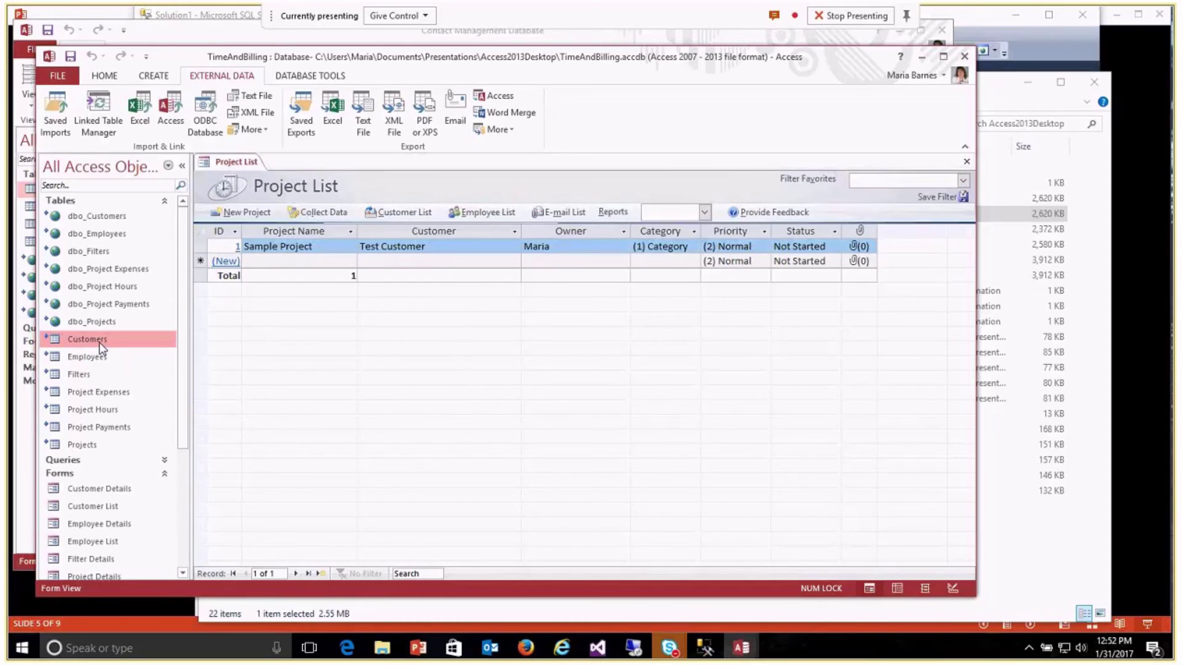
{"action": "left_click", "coordinate": [86, 445], "text": "shift"}
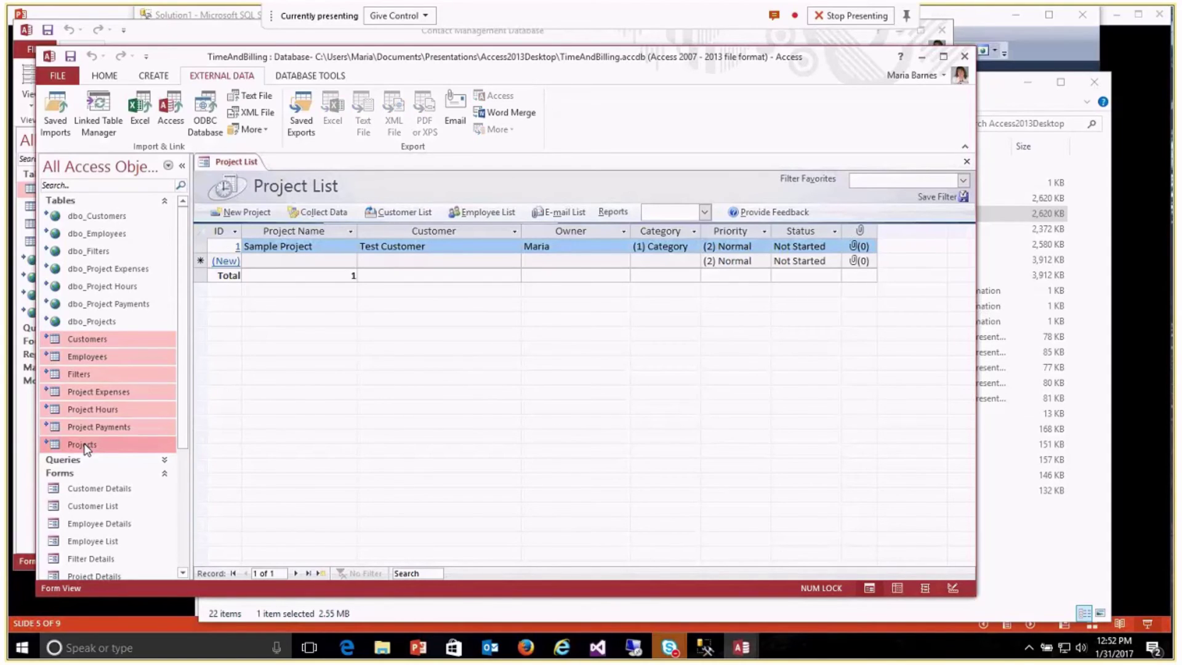
{"action": "key", "text": "Delete"}
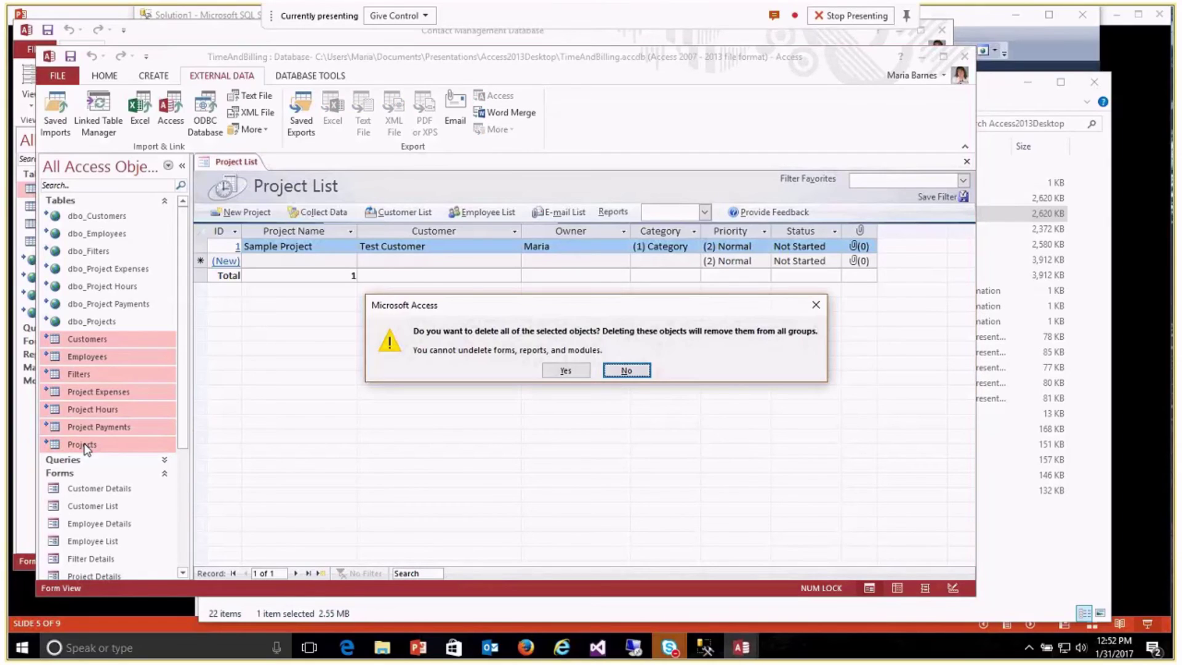
{"action": "left_click", "coordinate": [564, 372]}
Rename the linked table dbo_Customers to Customers
{"action": "right_click", "coordinate": [93, 220]}
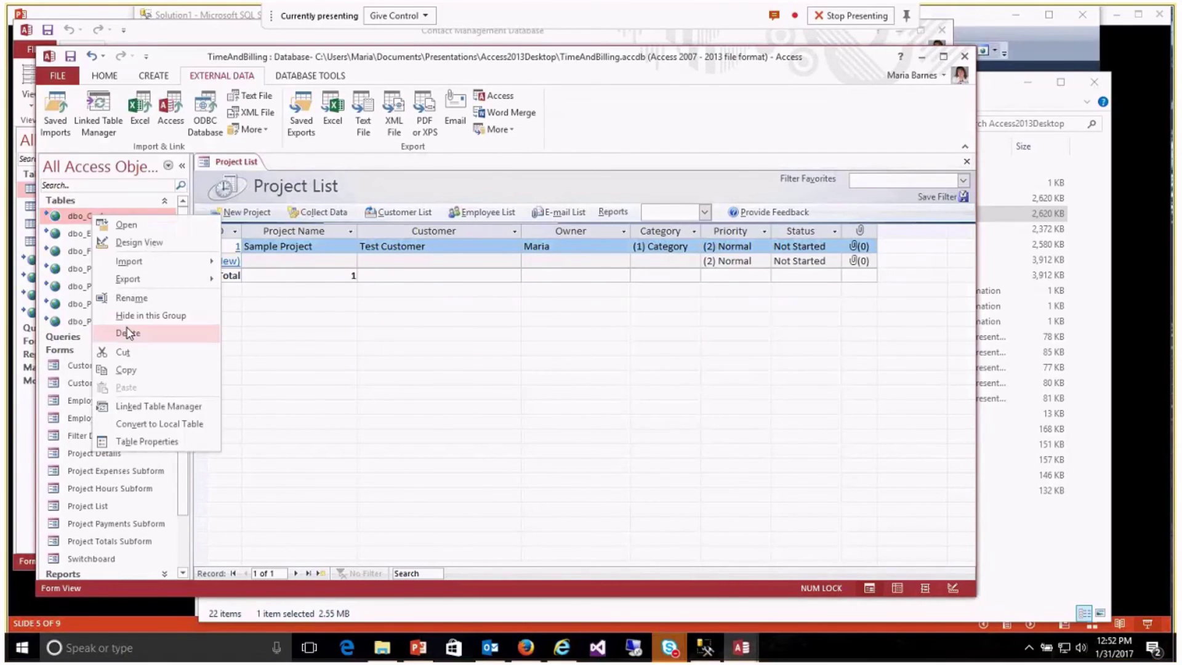
{"action": "left_click", "coordinate": [131, 303]}
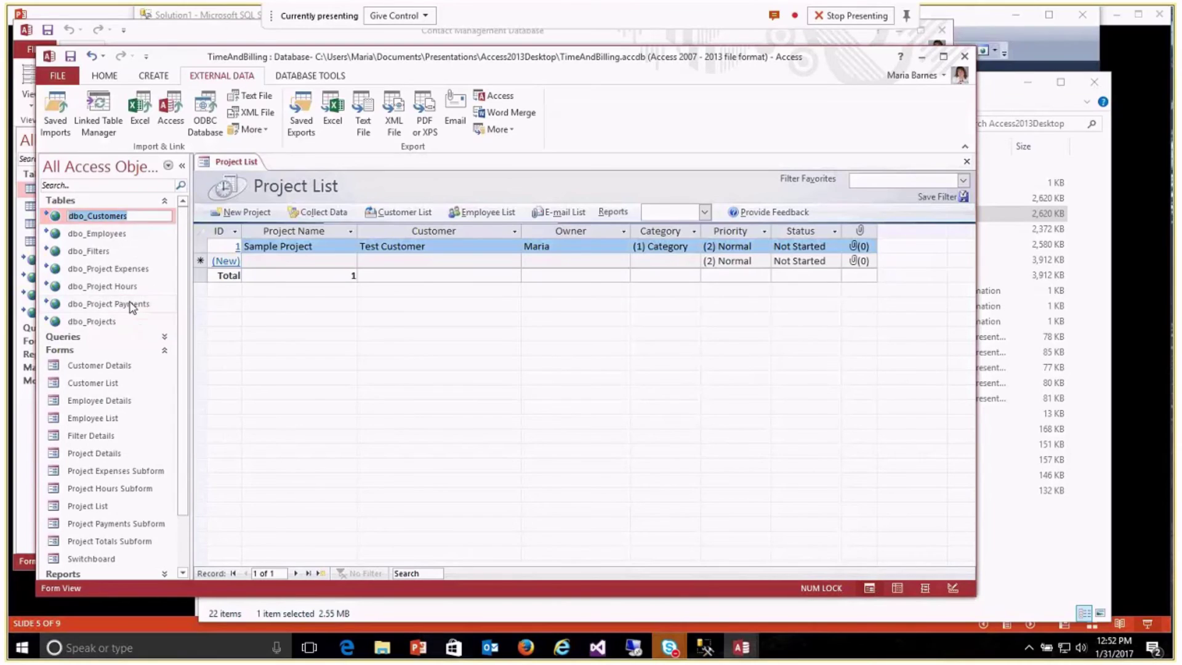
{"action": "left_click", "coordinate": [89, 217]}
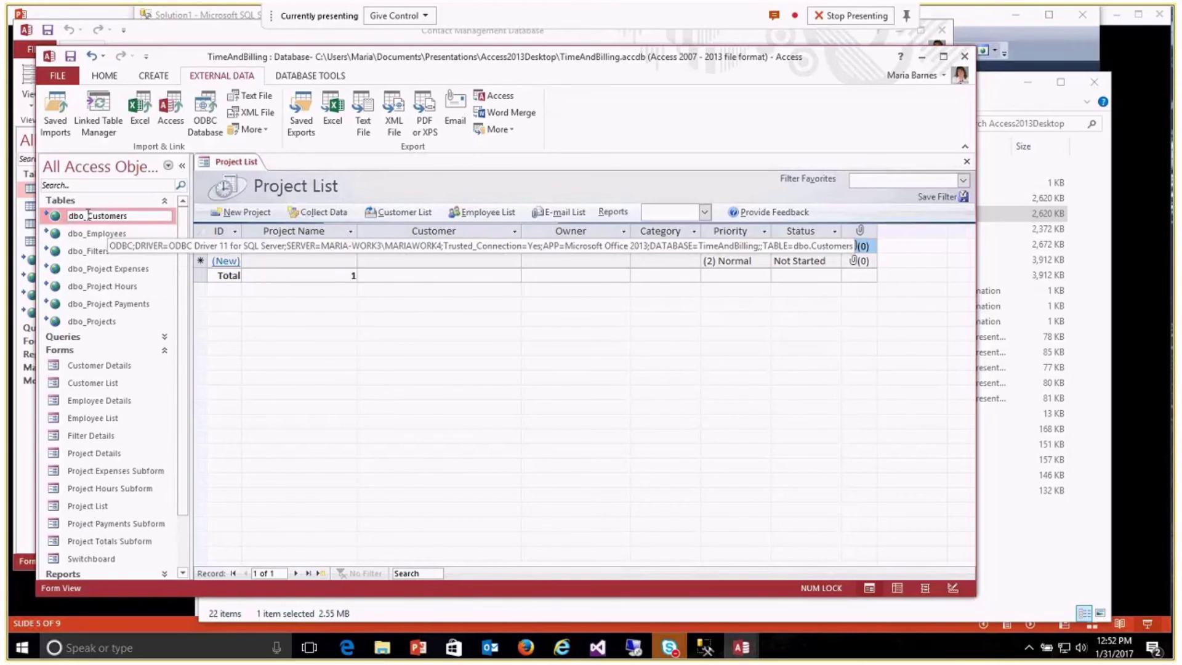
{"action": "key", "text": "BackSpace"}
{"action": "key", "text": "BackSpace"}
{"action": "key", "text": "BackSpace"}
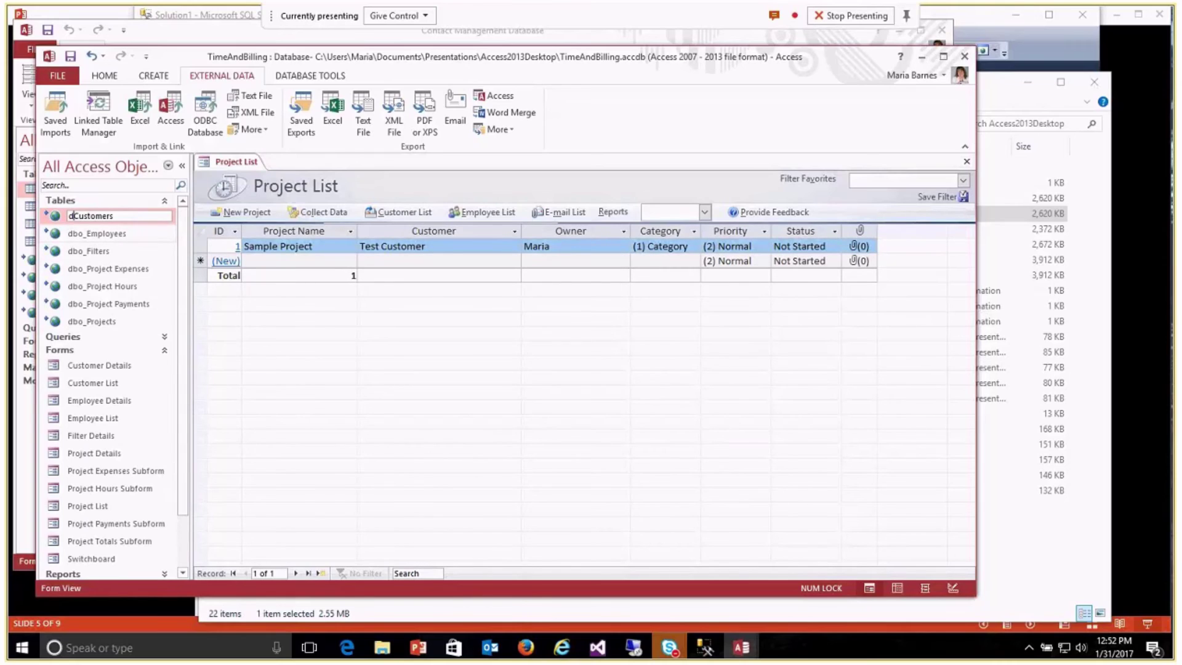
{"action": "key", "text": "BackSpace"}
{"action": "left_click", "coordinate": [87, 239]}
Rename the linked table dbo_Employees to Employees
{"action": "right_click", "coordinate": [89, 240]}
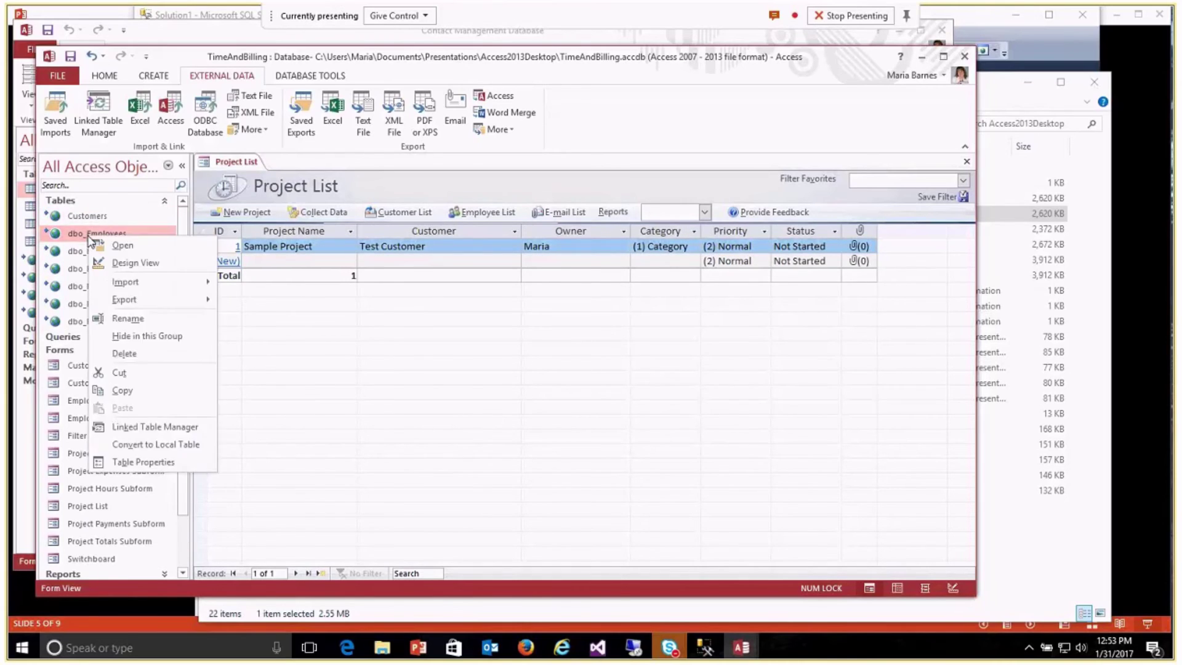
{"action": "left_click", "coordinate": [127, 316]}
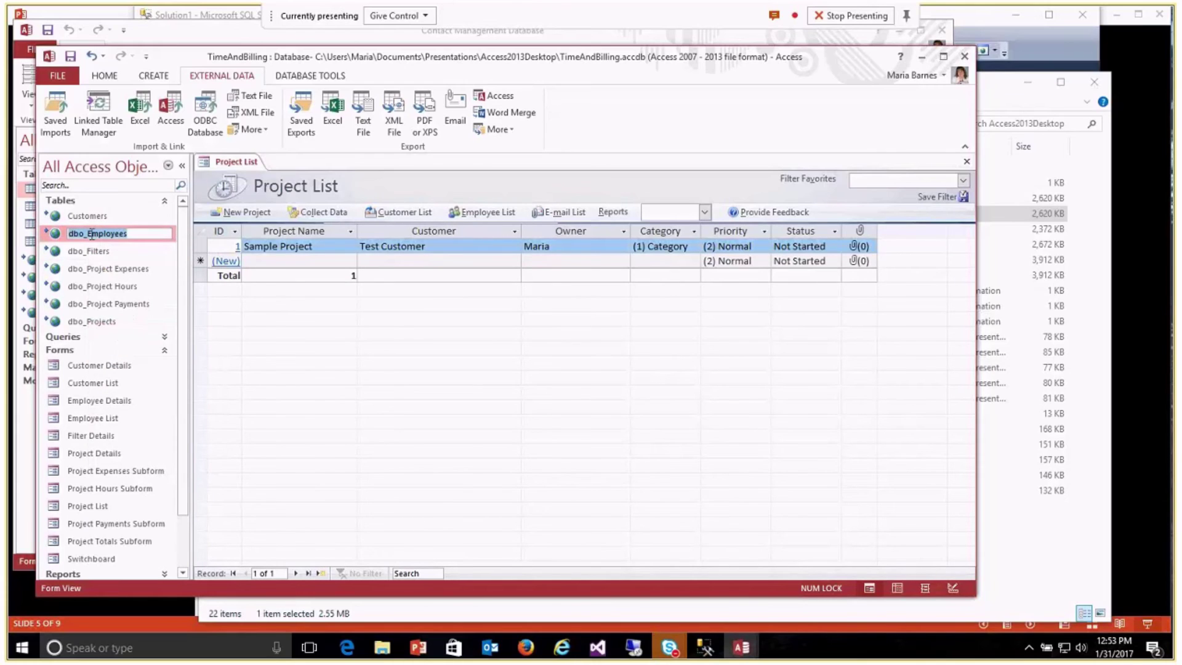
{"action": "key", "text": "Home"}
{"action": "key", "text": "Right"}
{"action": "key", "text": "Right"}
{"action": "key", "text": "Right"}
{"action": "key", "text": "Right"}
{"action": "key", "text": "BackSpace"}
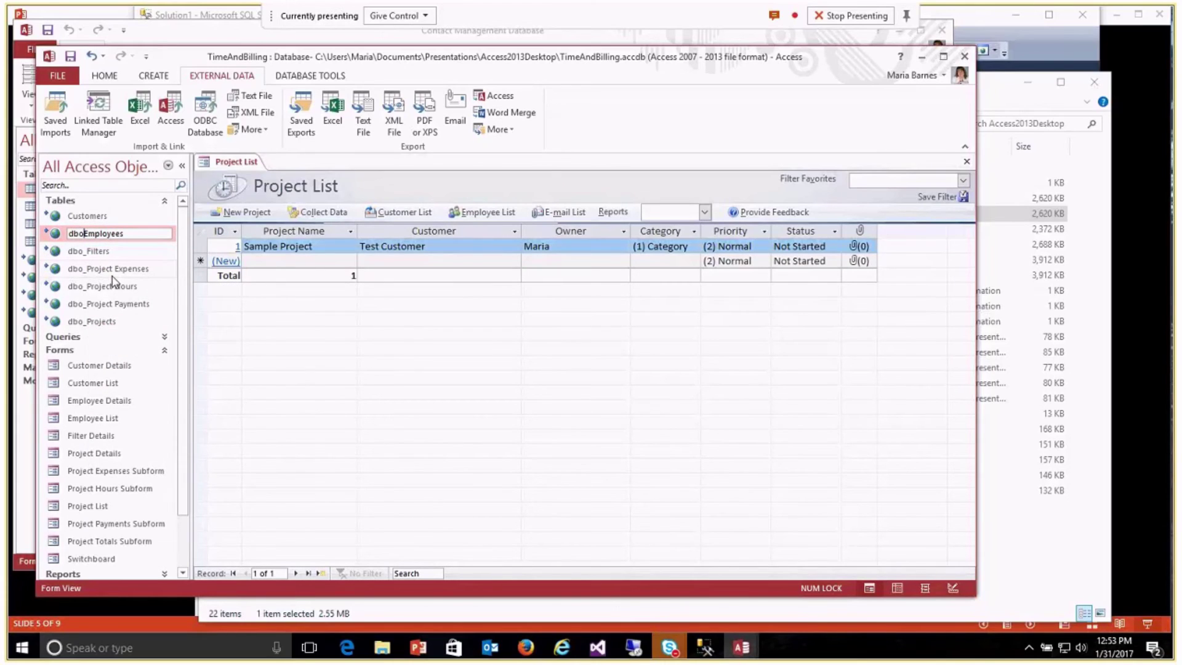
{"action": "key", "text": "BackSpace"}
{"action": "key", "text": "BackSpace"}
{"action": "key", "text": "BackSpace"}
{"action": "key", "text": "Return"}
Rename the linked table dbo_Filters to Filters
{"action": "left_click", "coordinate": [108, 251]}
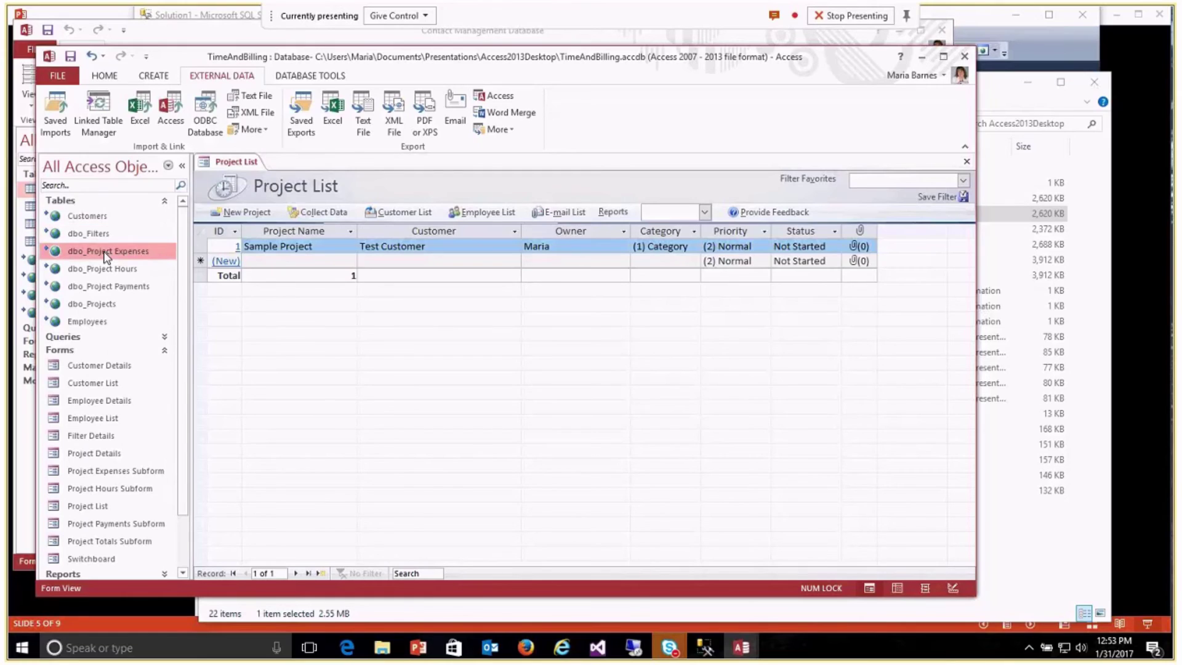
{"action": "right_click", "coordinate": [106, 253]}
{"action": "left_click", "coordinate": [95, 234]}
{"action": "left_click", "coordinate": [95, 234]}
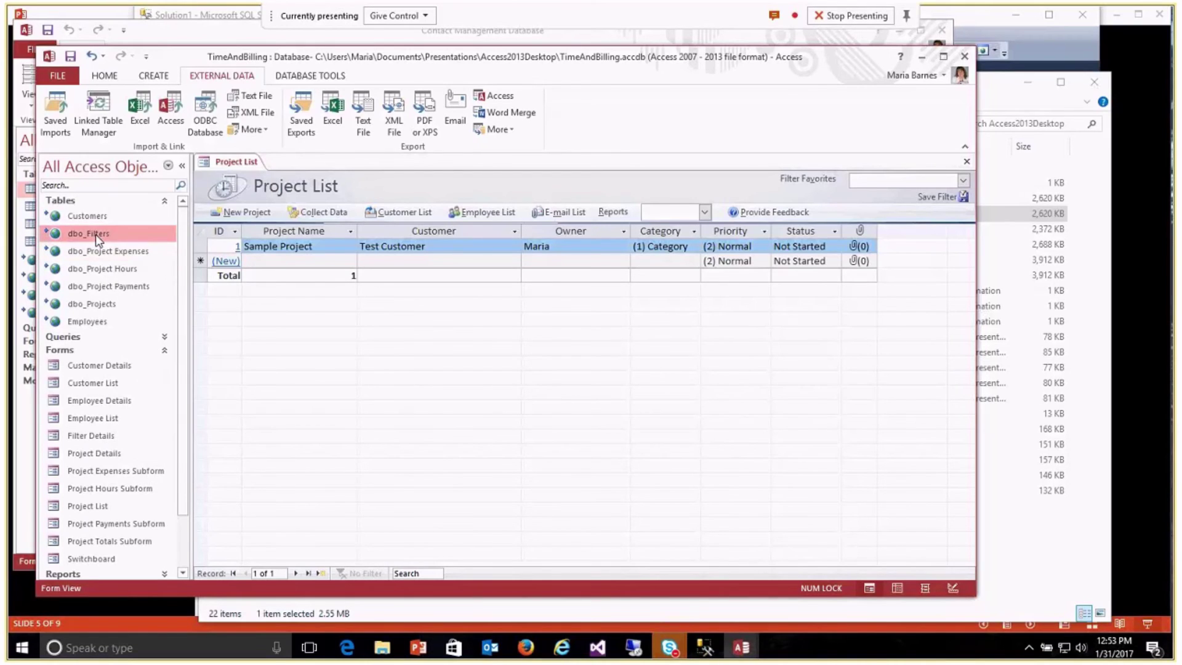
{"action": "right_click", "coordinate": [95, 234]}
{"action": "left_click", "coordinate": [134, 318]}
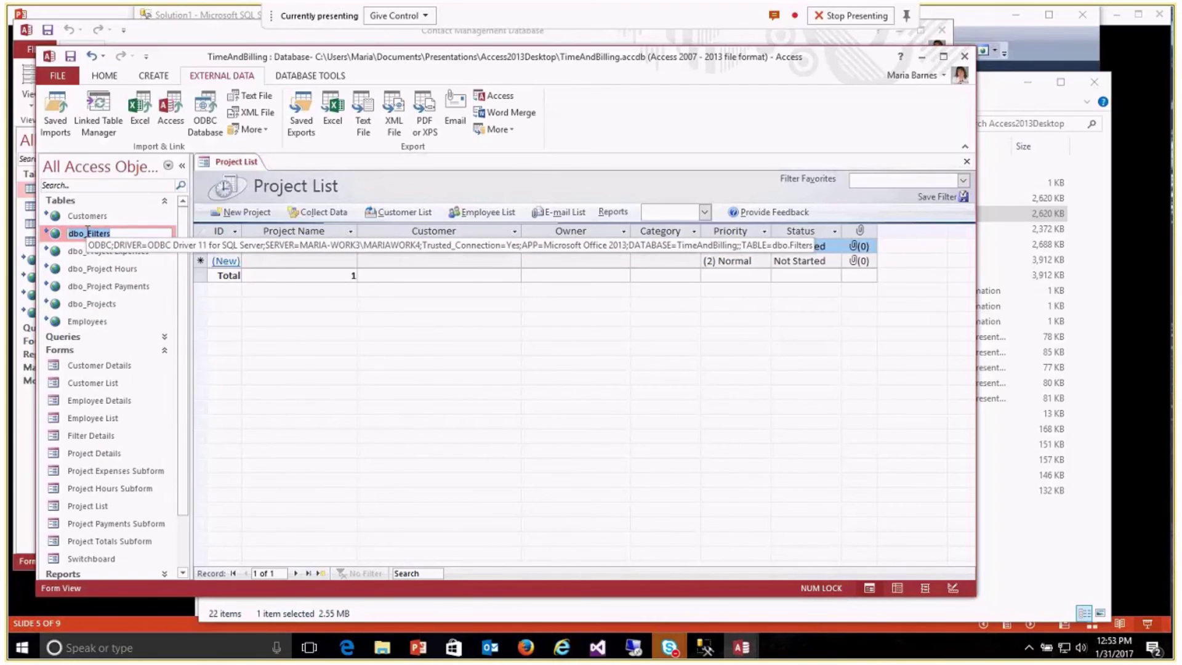
{"action": "key", "text": "BackSpace"}
{"action": "key", "text": "BackSpace"}
{"action": "key", "text": "BackSpace"}
{"action": "key", "text": "BackSpace"}
{"action": "key", "text": "Return"}
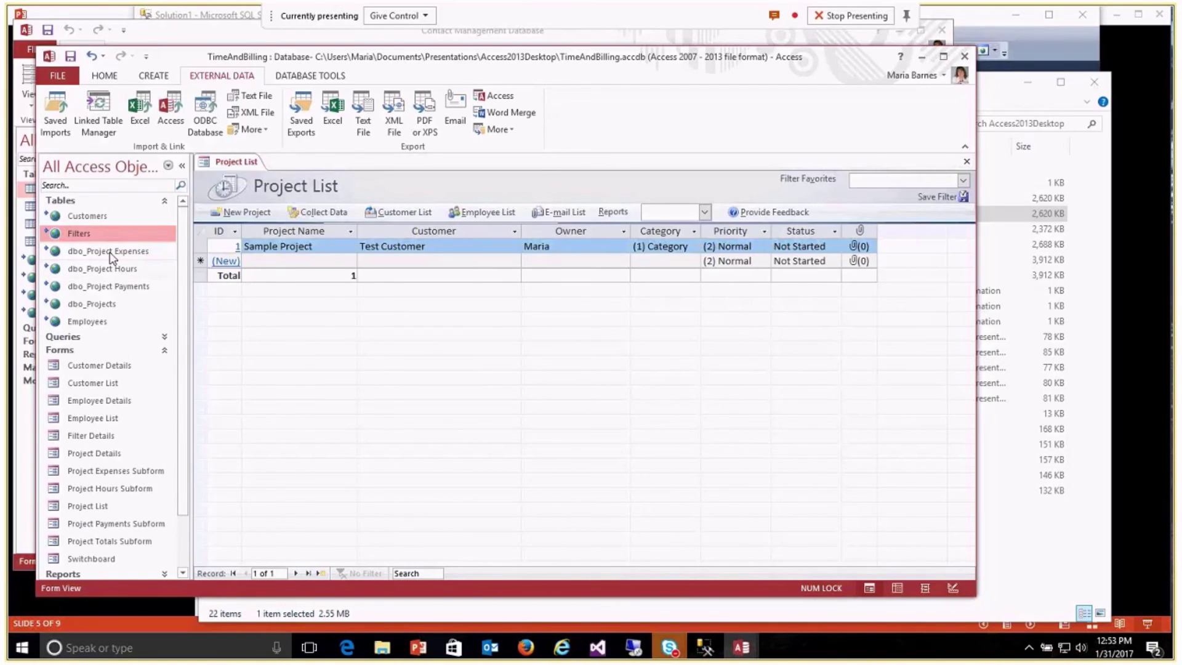
Remove the dbo_ prefix from the linked Project Expenses table's name
{"action": "right_click", "coordinate": [112, 234]}
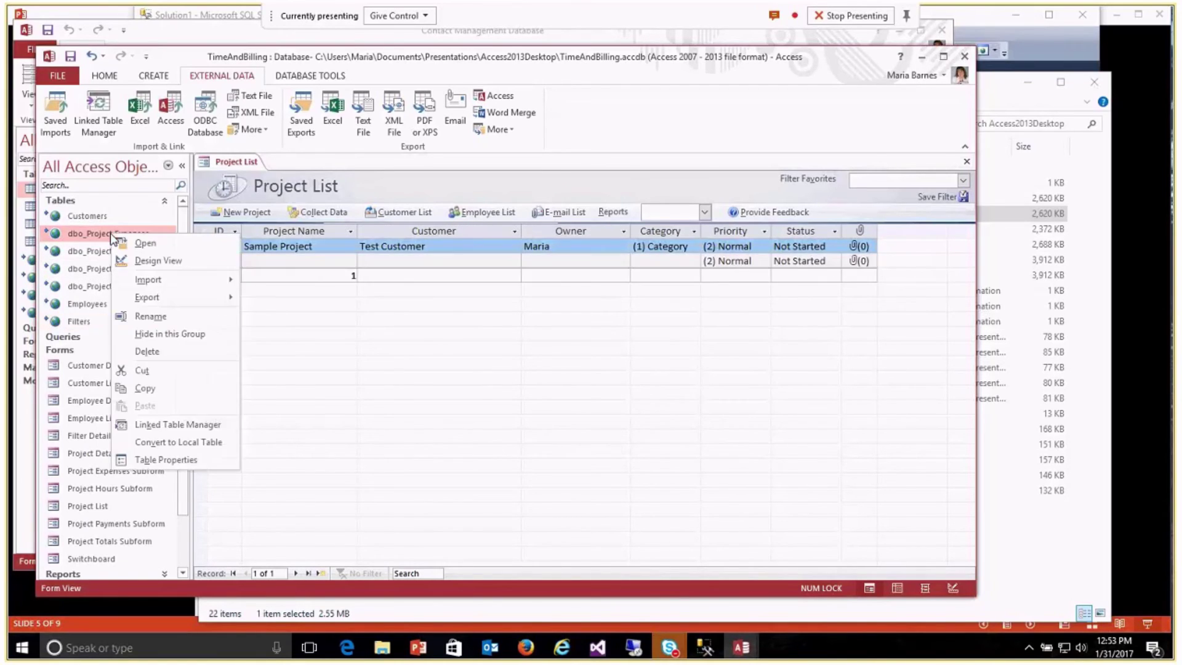
{"action": "left_click", "coordinate": [156, 317]}
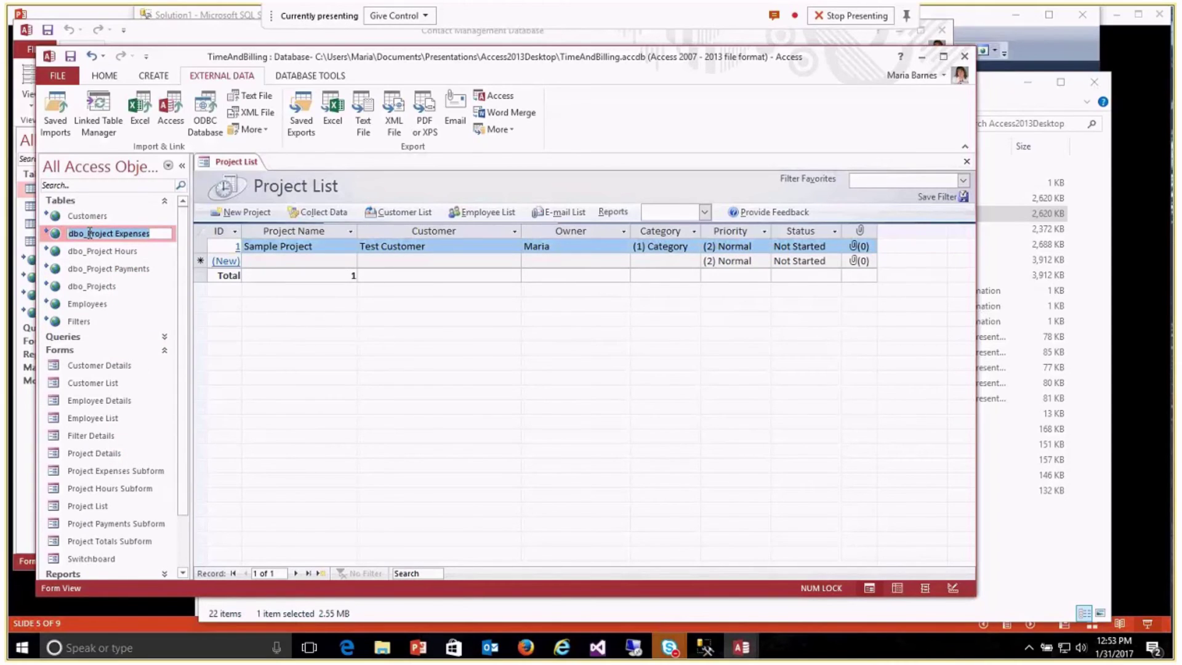
{"action": "left_click", "coordinate": [90, 233]}
{"action": "key", "text": "BackSpace"}
{"action": "key", "text": "BackSpace"}
{"action": "key", "text": "BackSpace"}
{"action": "key", "text": "BackSpace"}
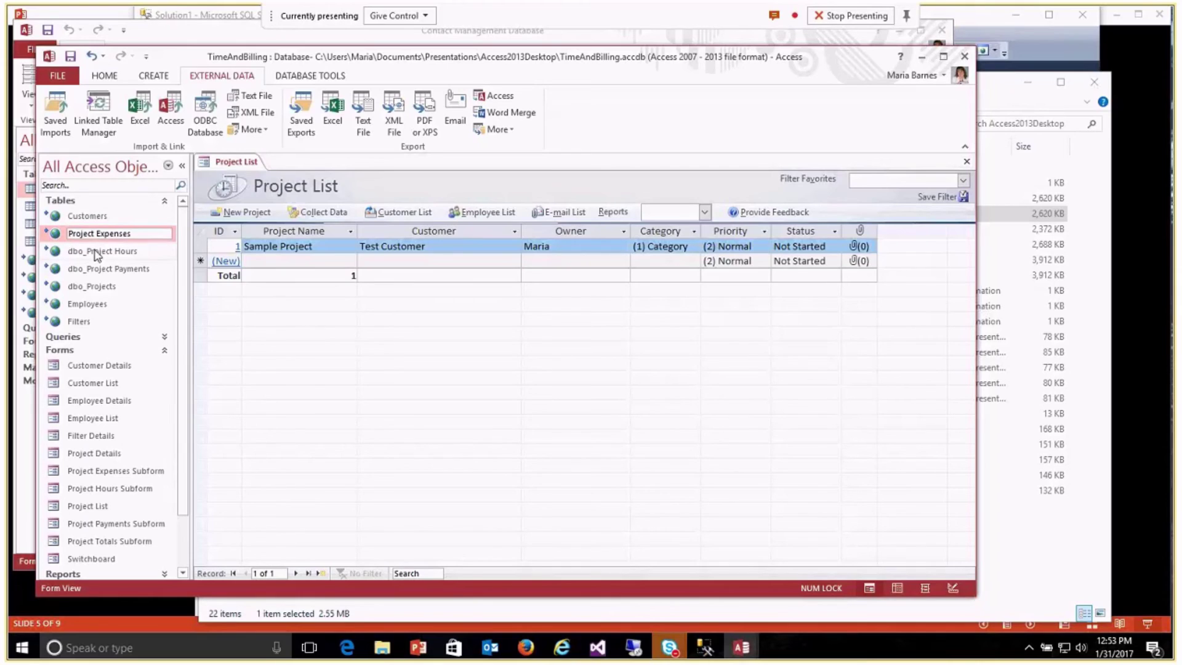
{"action": "key", "text": "Return"}
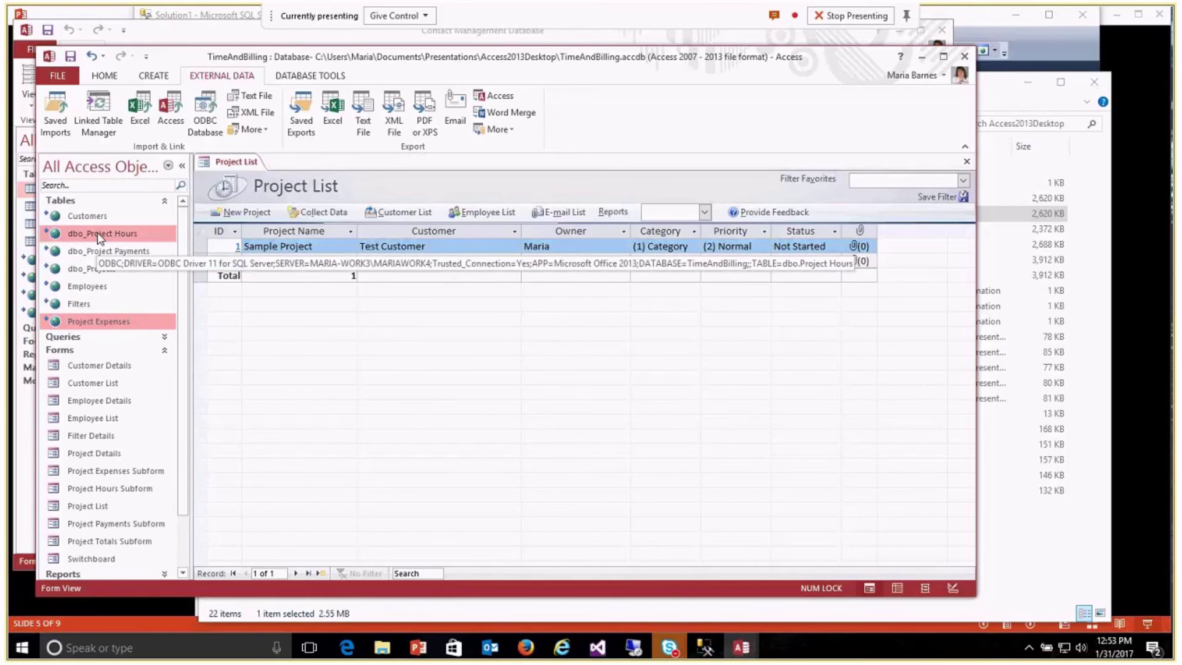
Remove the dbo_ prefix from the linked Project Hours table's name
{"action": "right_click", "coordinate": [99, 236]}
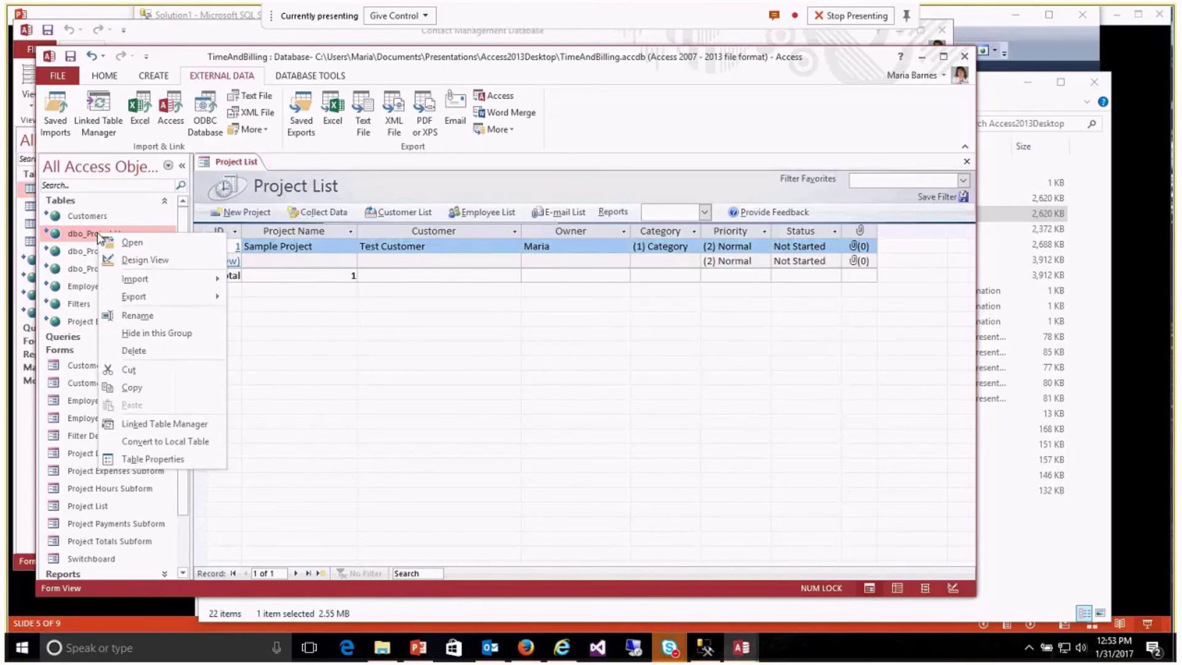
{"action": "left_click", "coordinate": [141, 317]}
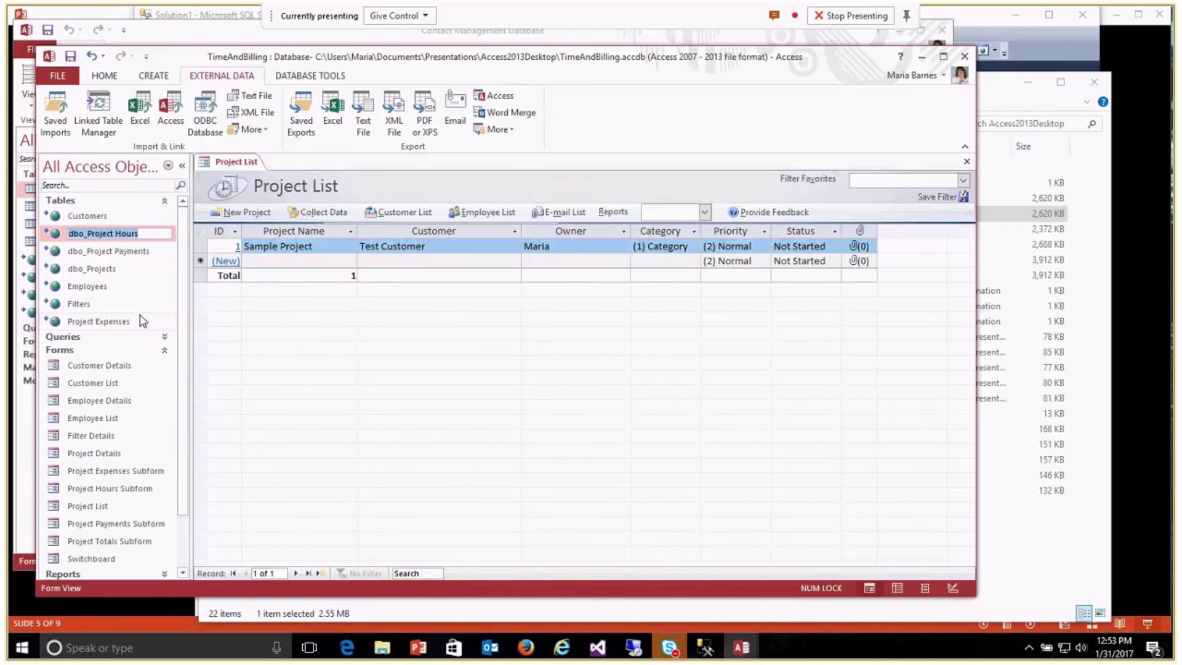
{"action": "key", "text": "Home"}
{"action": "key", "text": "Delete"}
{"action": "key", "text": "Delete"}
{"action": "key", "text": "Delete"}
{"action": "key", "text": "Delete"}
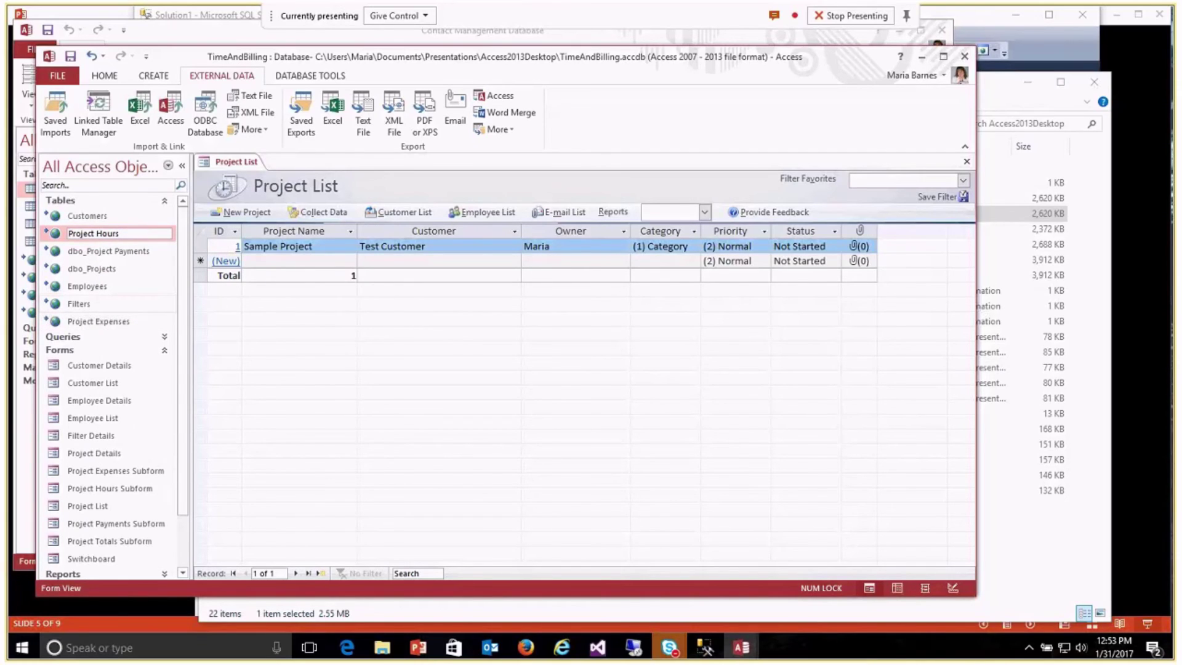
{"action": "key", "text": "Return"}
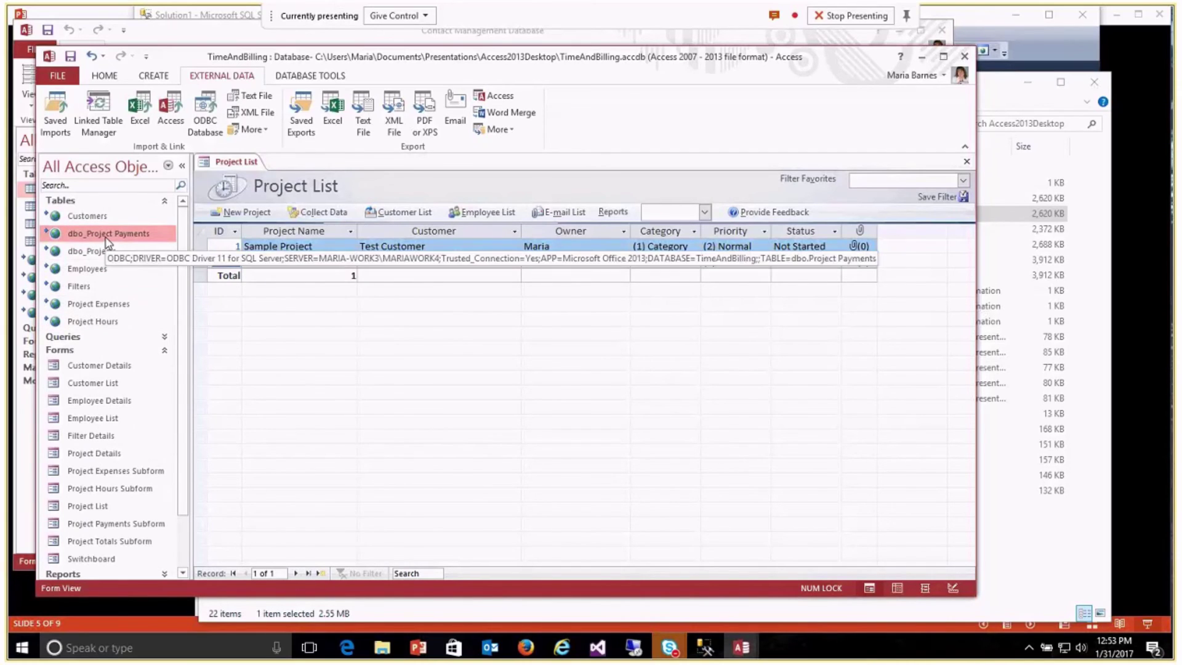
Remove the dbo_ prefix from the linked Project Payments table's name
{"action": "right_click", "coordinate": [107, 241]}
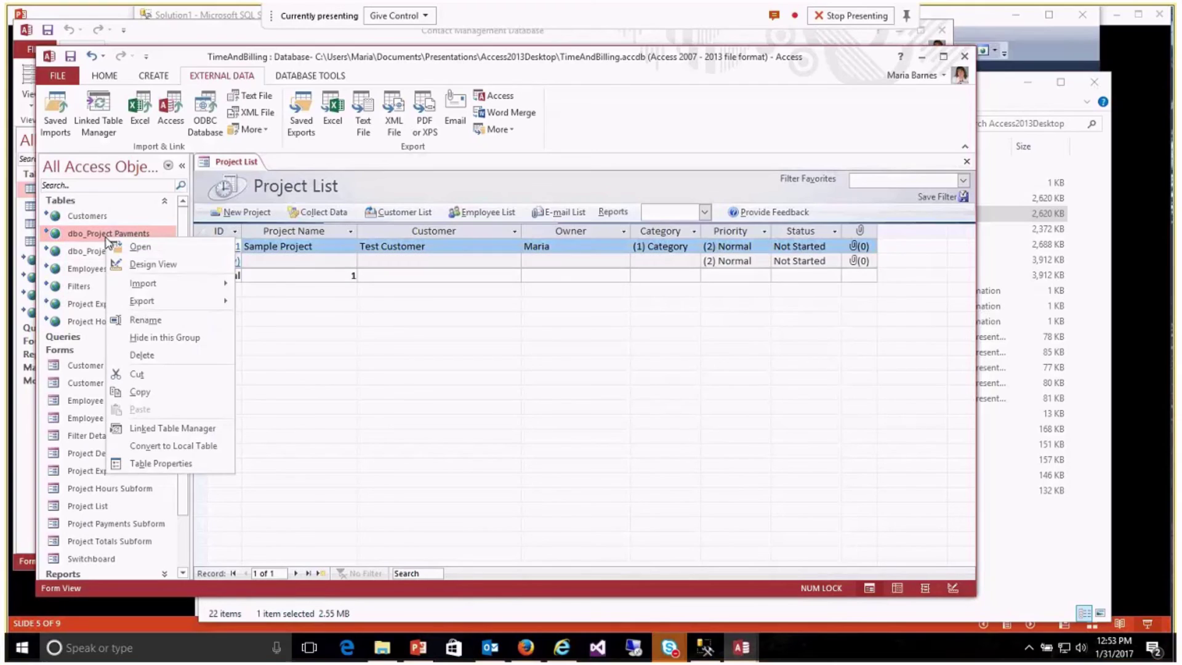
{"action": "left_click", "coordinate": [141, 321]}
{"action": "key", "text": "Home"}
{"action": "key", "text": "Delete"}
{"action": "key", "text": "Delete"}
{"action": "key", "text": "Delete"}
{"action": "key", "text": "Delete"}
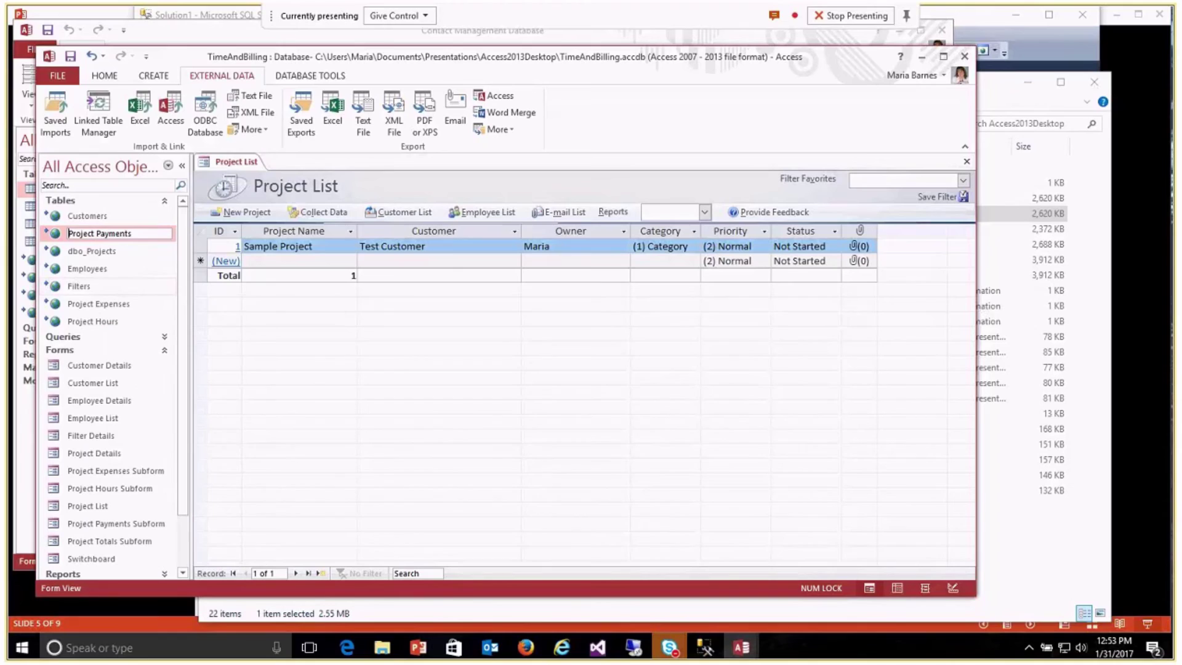
{"action": "key", "text": "Return"}
Rename the remaining prefixed linked table, dbo_Projects, to Projects
{"action": "right_click", "coordinate": [106, 257]}
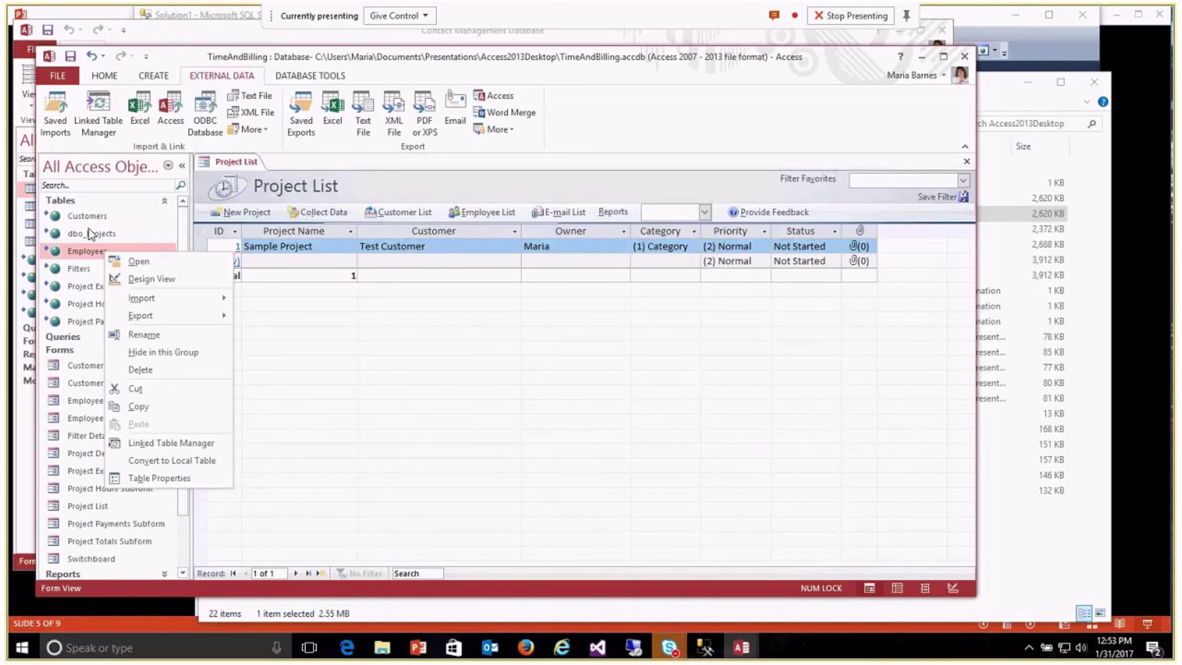
{"action": "left_click", "coordinate": [87, 228]}
{"action": "right_click", "coordinate": [90, 234]}
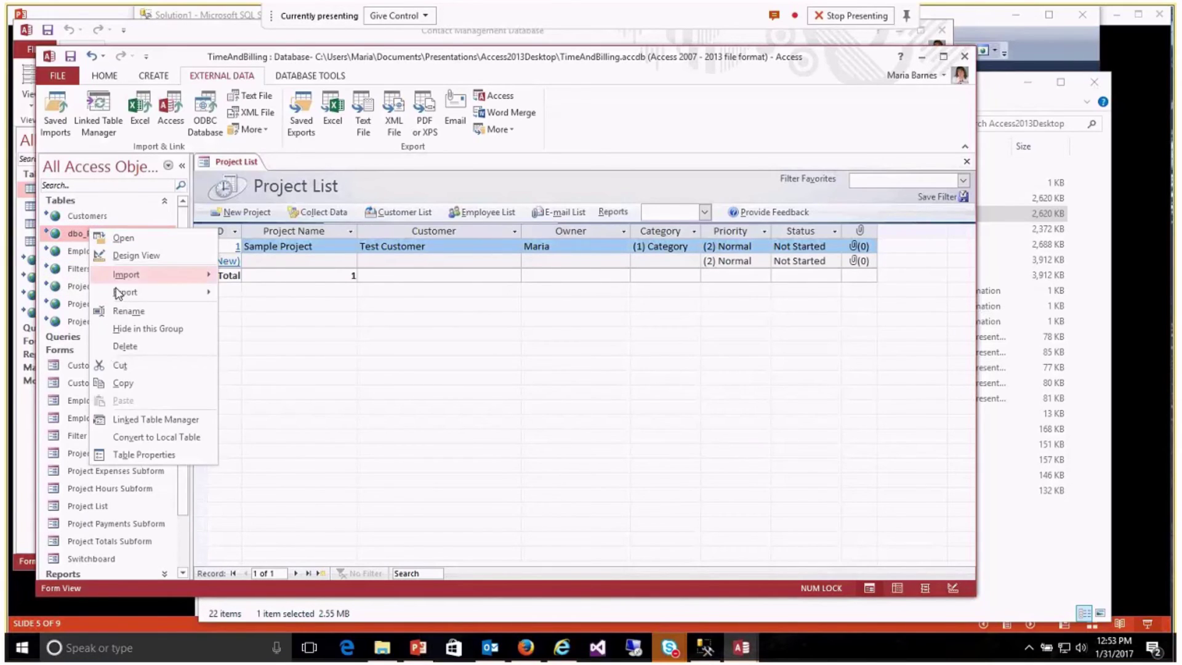
{"action": "left_click", "coordinate": [128, 311]}
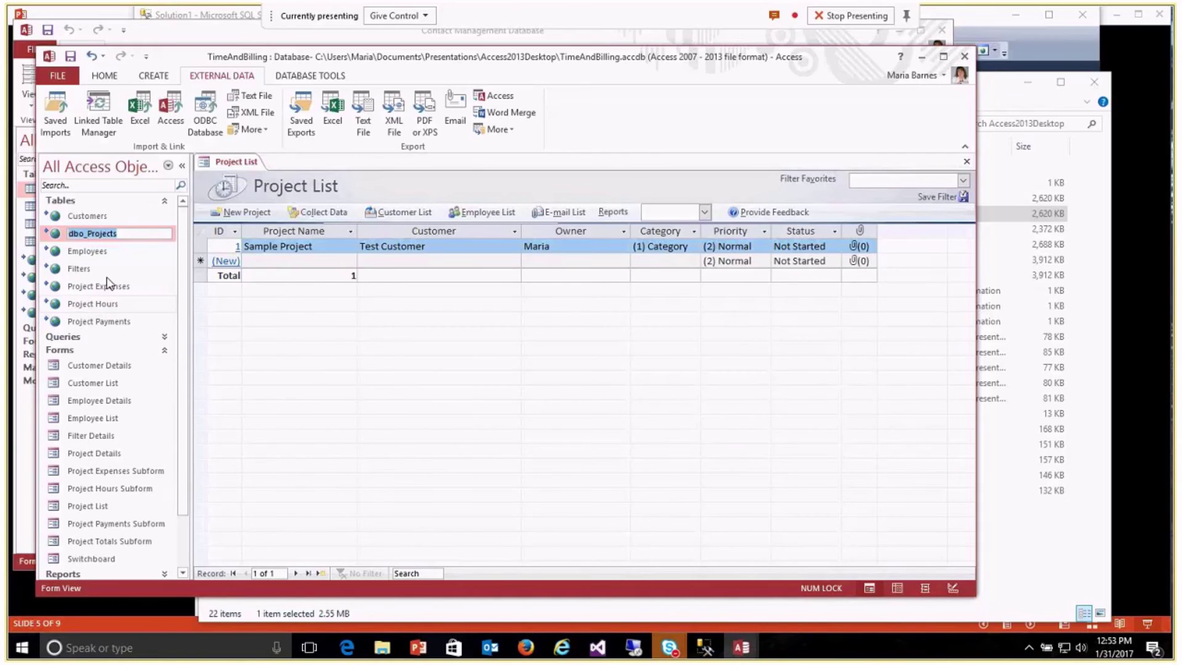
{"action": "type", "text": "Projects"}
{"action": "left_click", "coordinate": [96, 218]}
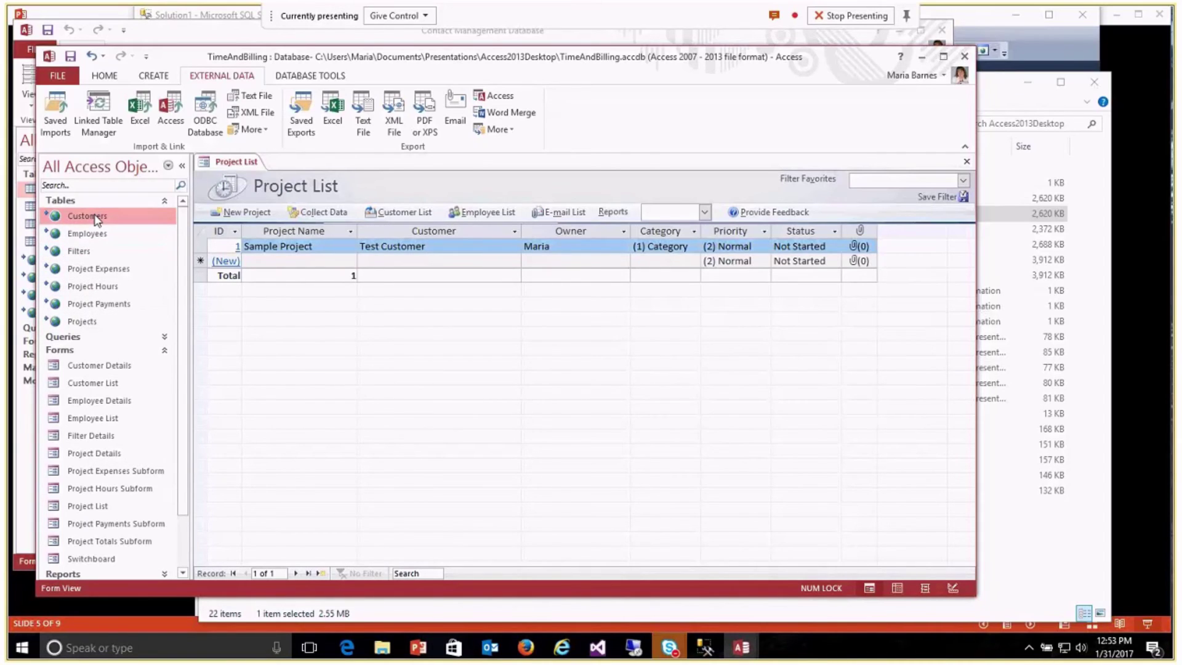
Open the Customers table and add a new record with the last name Customer 2
{"action": "double_click", "coordinate": [96, 218]}
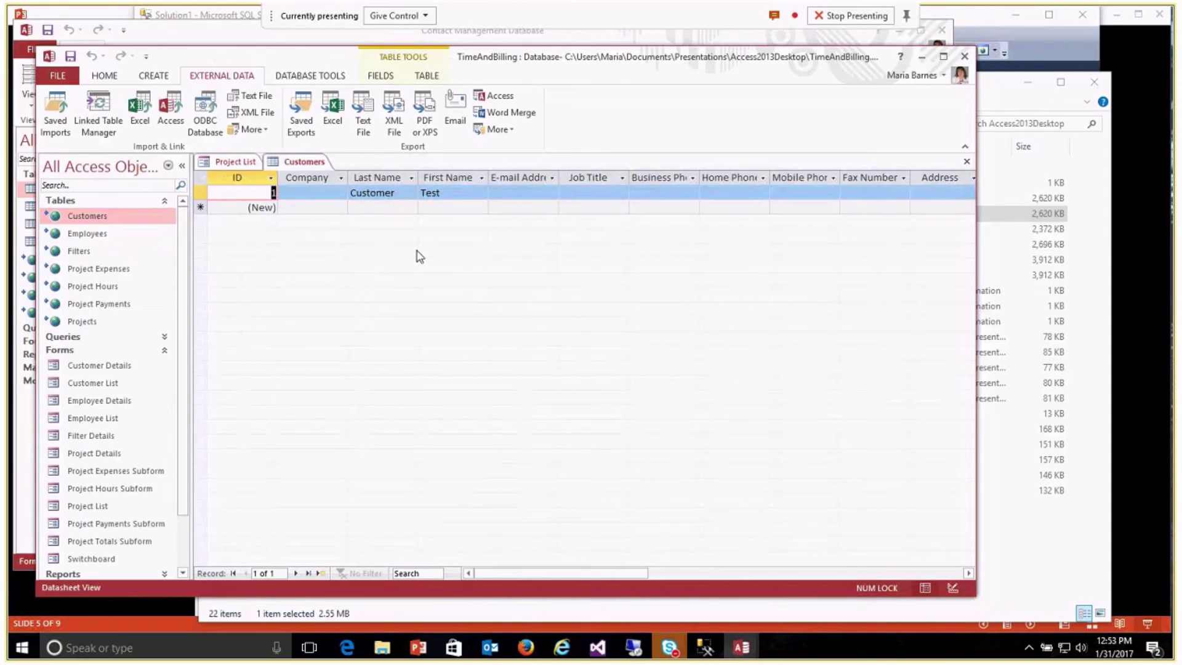
{"action": "left_click", "coordinate": [377, 207]}
{"action": "type", "text": "Customer 2"}
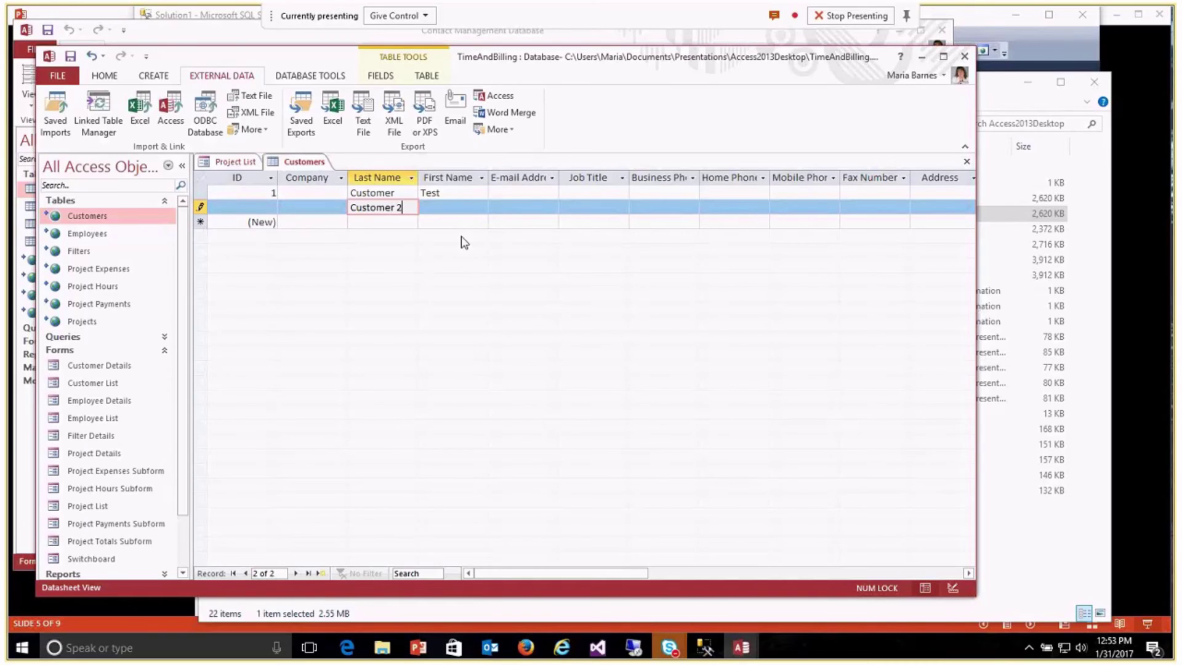
{"action": "key", "text": "Tab"}
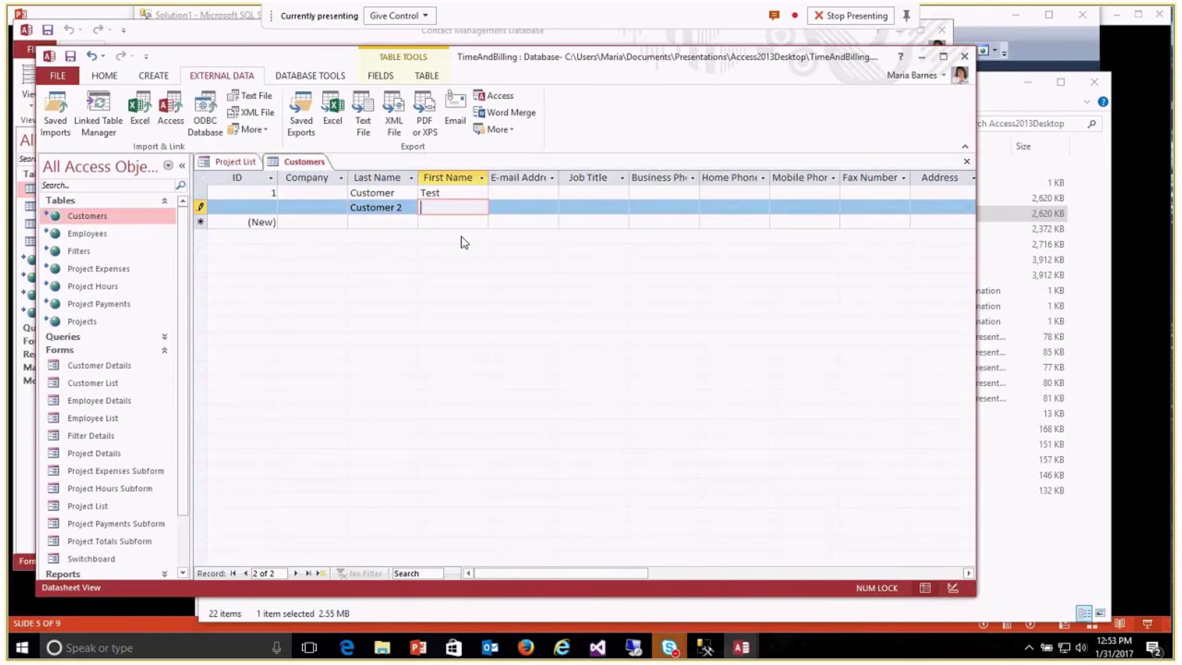
{"action": "left_click", "coordinate": [401, 222]}
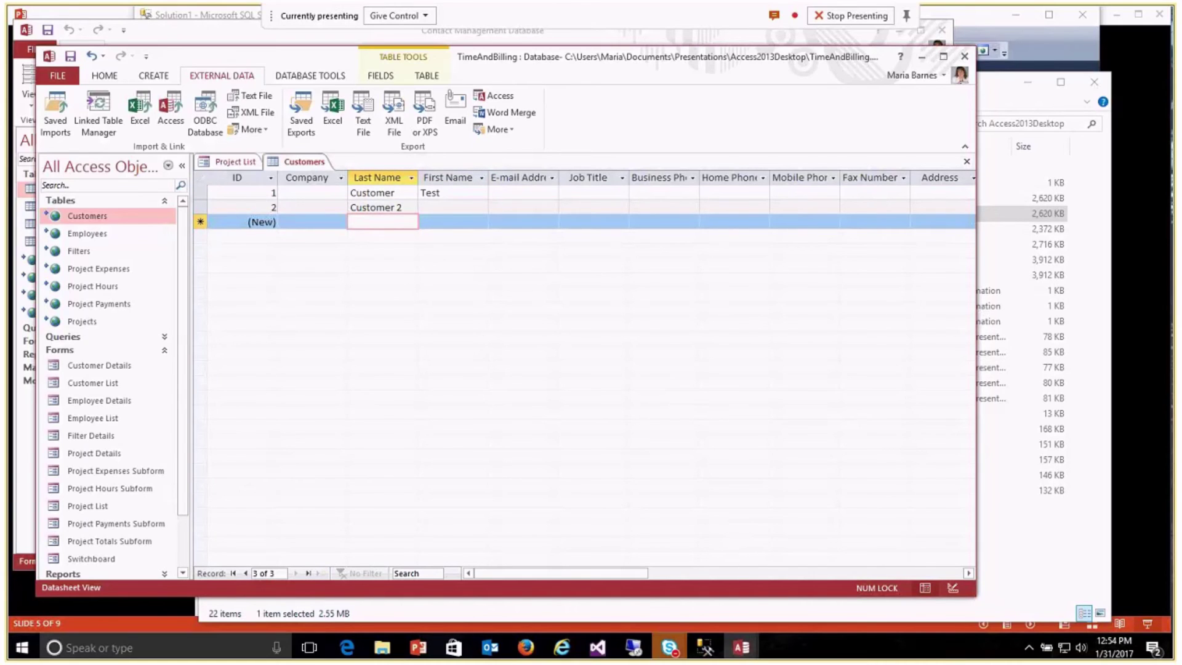
Switch to SQL Server Management Studio and list the top 1000 rows of dbo.Customers in the TimeAndBilling database
{"action": "key", "text": "alt+Tab"}
{"action": "left_click", "coordinate": [606, 349]}
{"action": "double_click", "coordinate": [205, 120]}
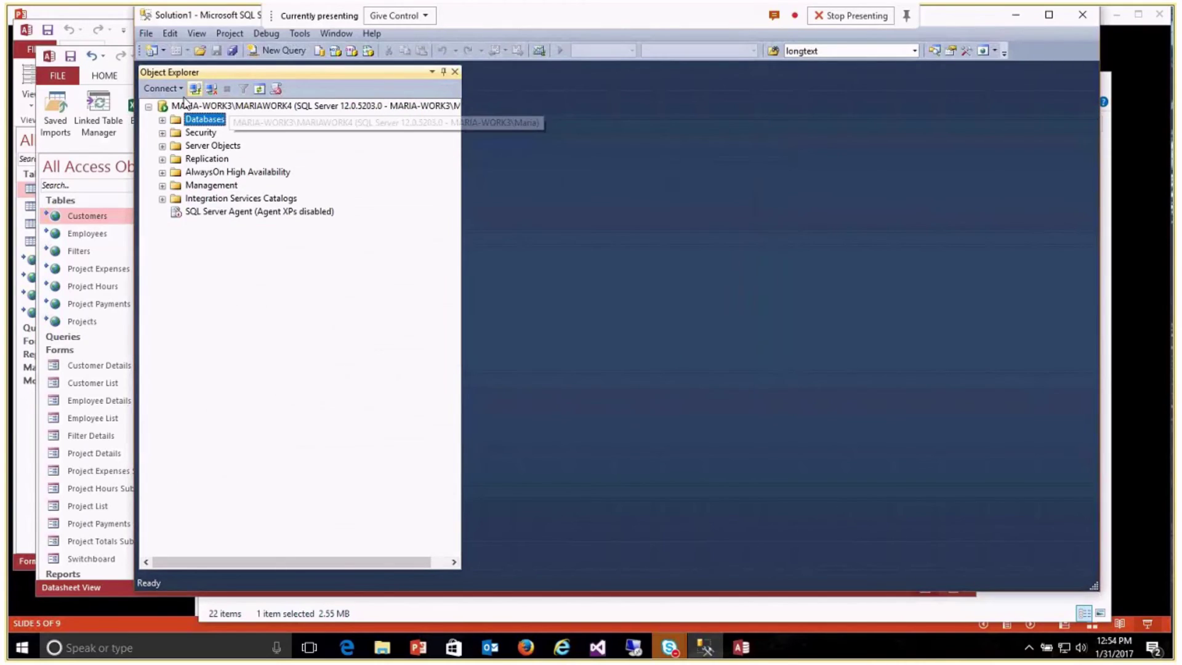
{"action": "left_click", "coordinate": [241, 292]}
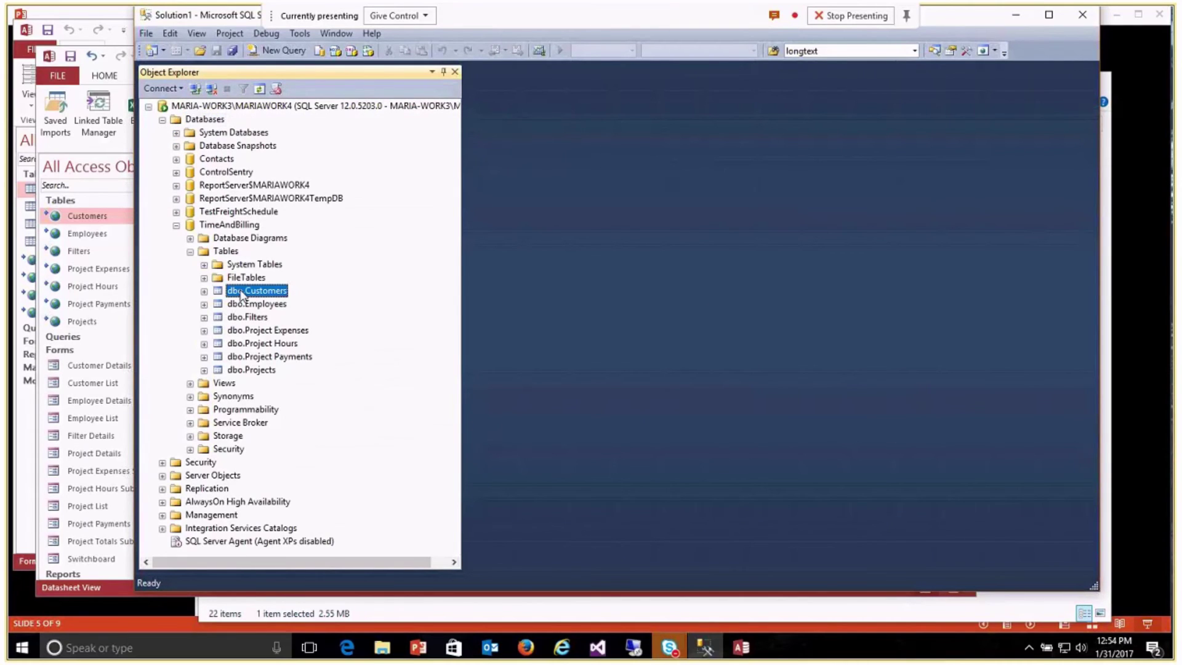
{"action": "right_click", "coordinate": [241, 294]}
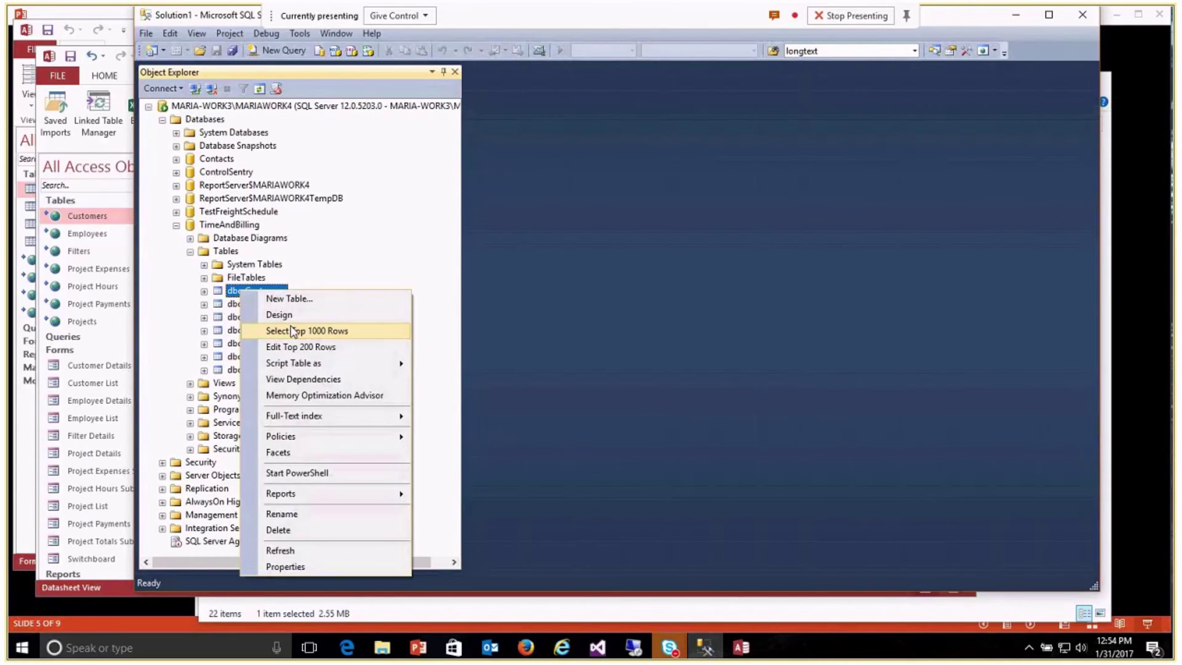
{"action": "left_click", "coordinate": [320, 327]}
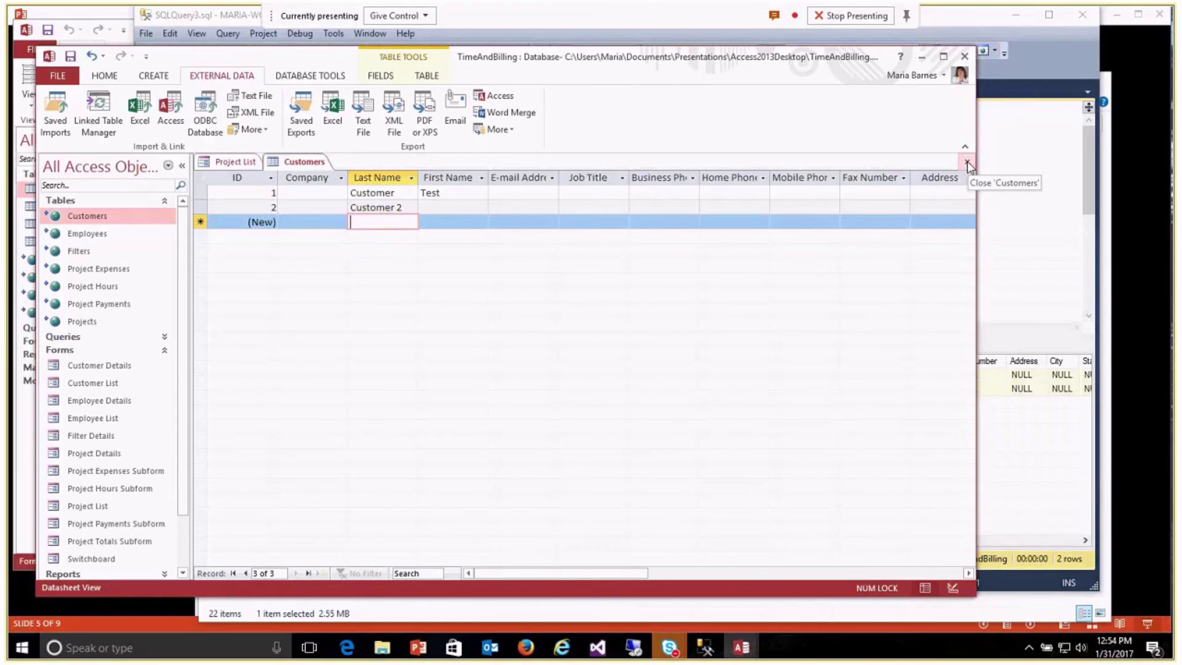
Return to Access, close the Customers table and open the employee list to view the existing employee's details
{"action": "left_click", "coordinate": [967, 162]}
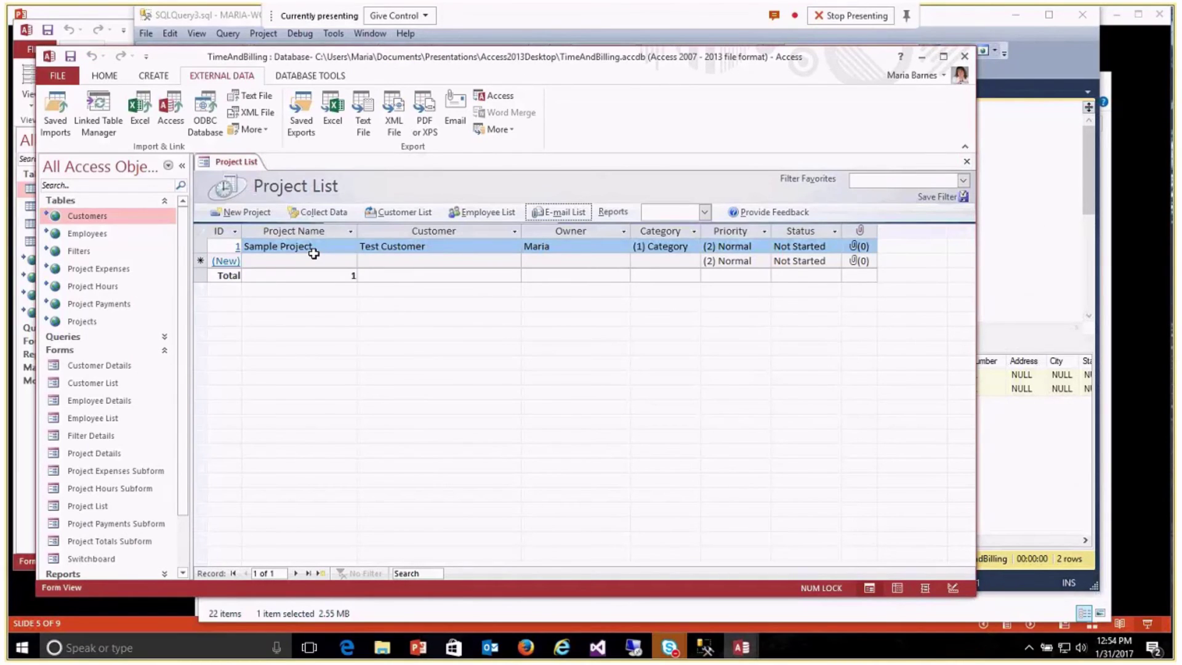
{"action": "left_click", "coordinate": [477, 213]}
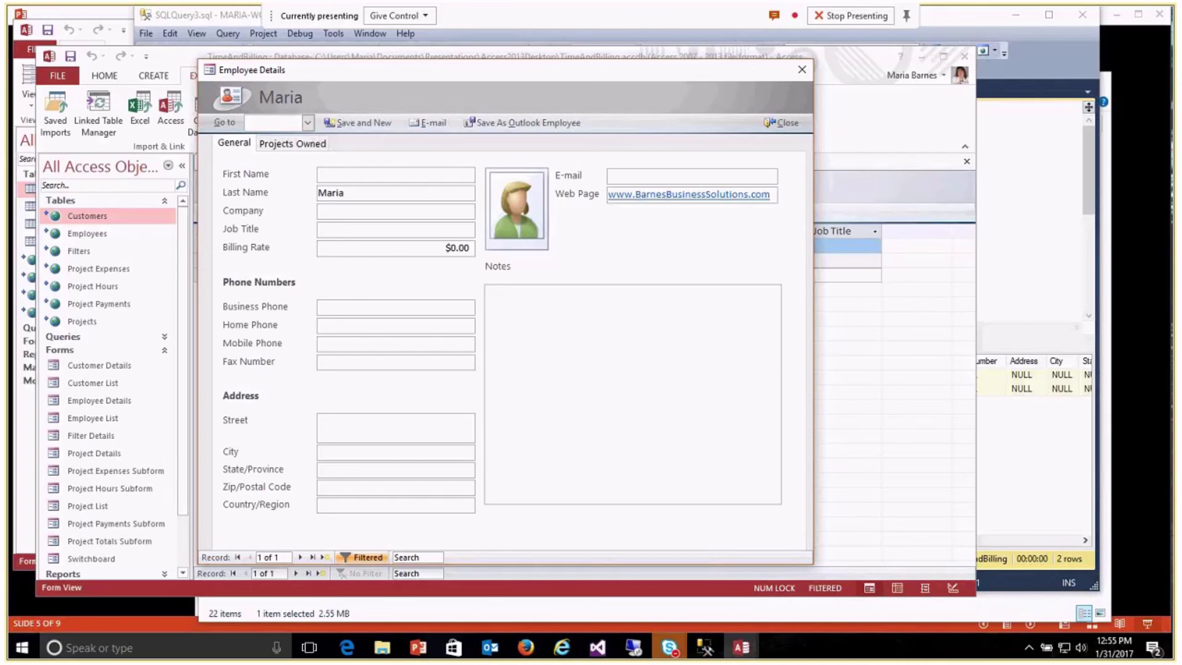
Switch to the PowerPoint slide show and advance to the Review Results slide
{"action": "key", "text": "alt+Tab"}
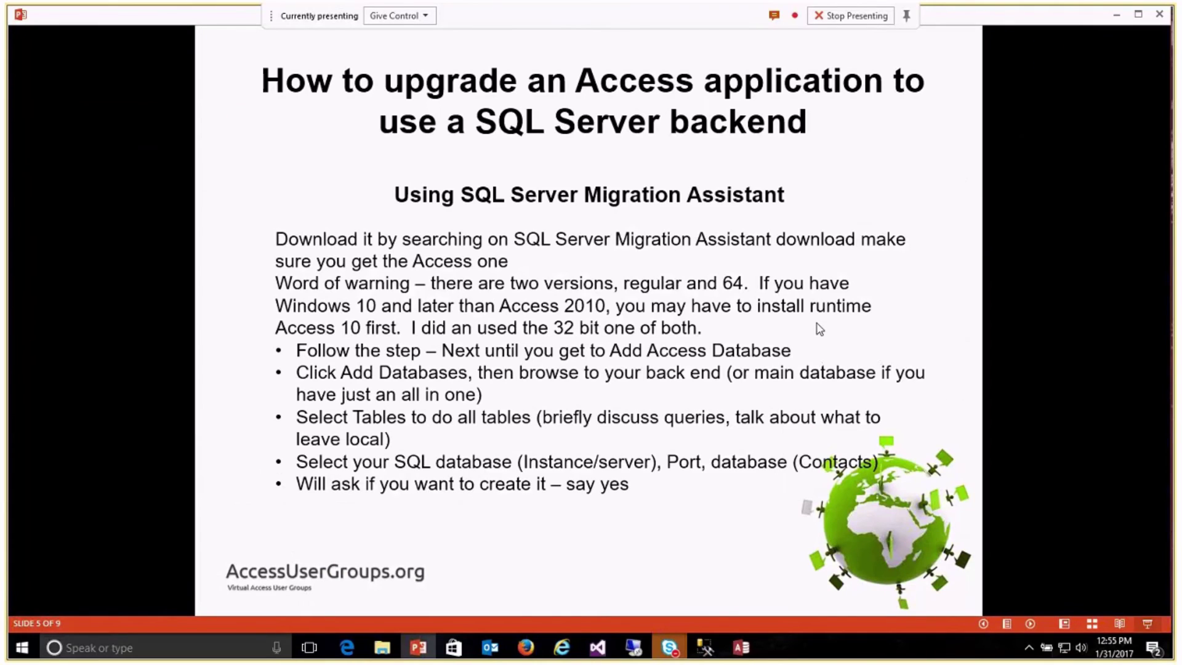
{"action": "key", "text": "Right"}
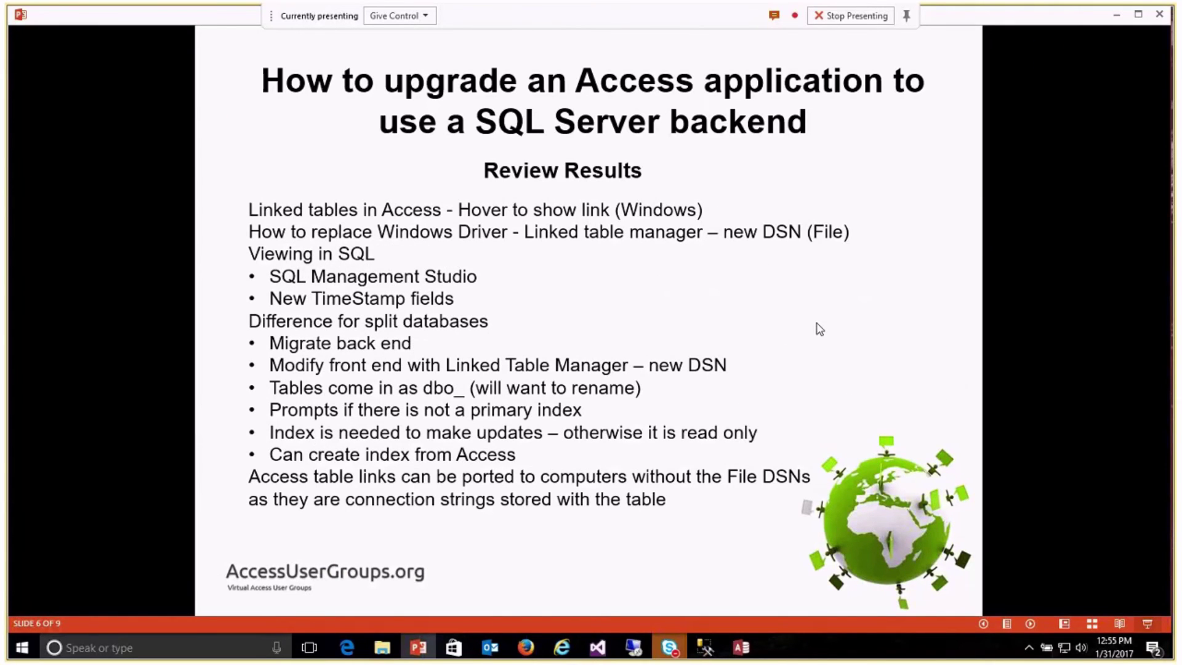